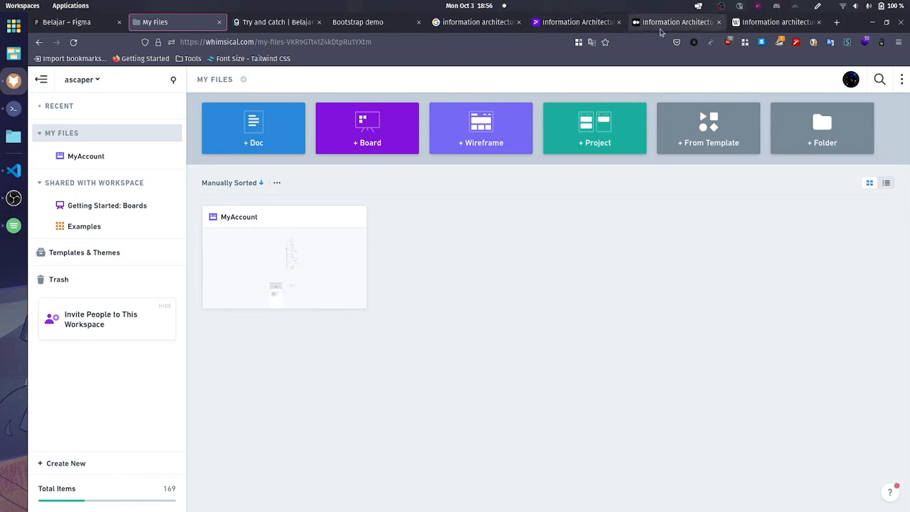
Step: View the information architecture image results, followed by the Wikipedia article on information architecture
click(477, 22)
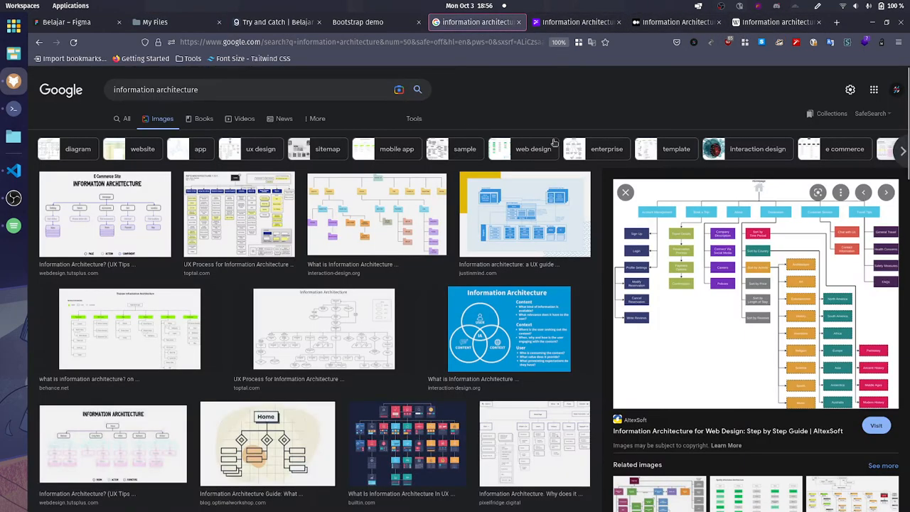
click(785, 23)
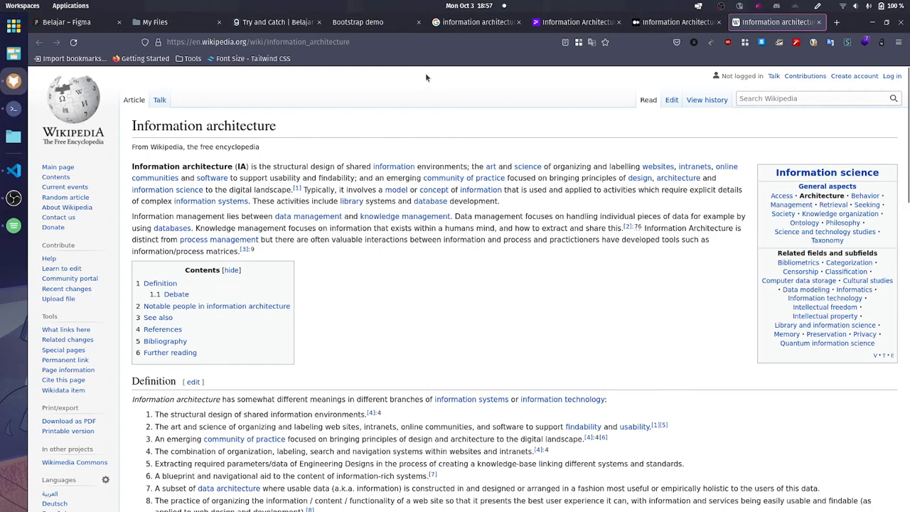
Step: Look through the GRIYABOX store page, from its header and banner to the product listings
click(359, 22)
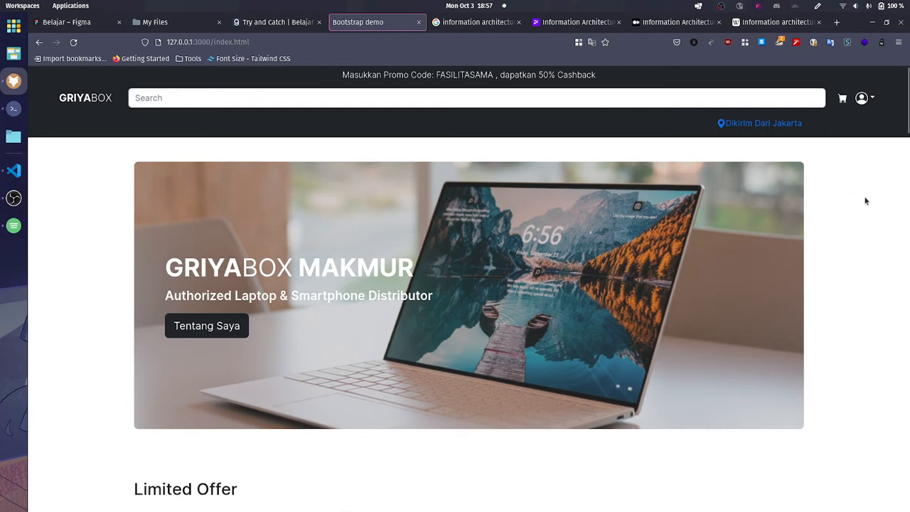
scroll(866, 202, down, 3)
scroll(332, 212, down, 3)
scroll(369, 224, up, 1)
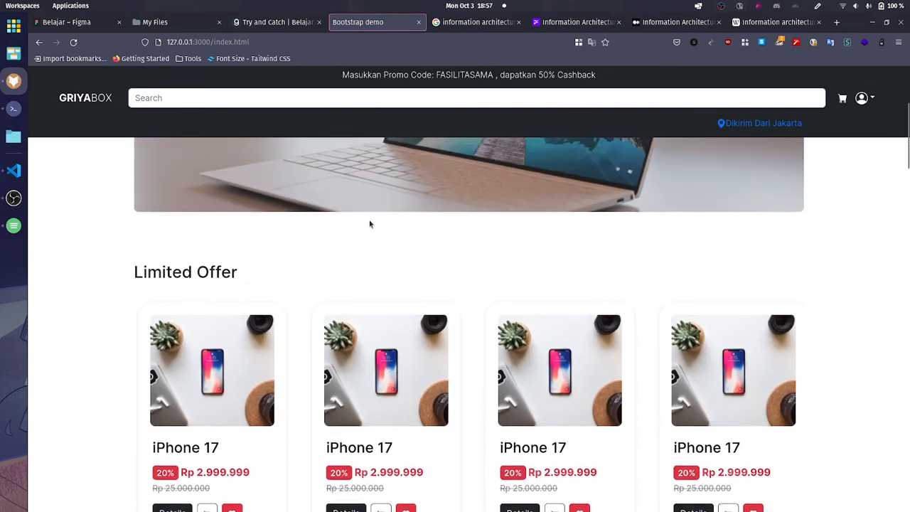
scroll(289, 218, up, 3)
scroll(286, 213, down, 10)
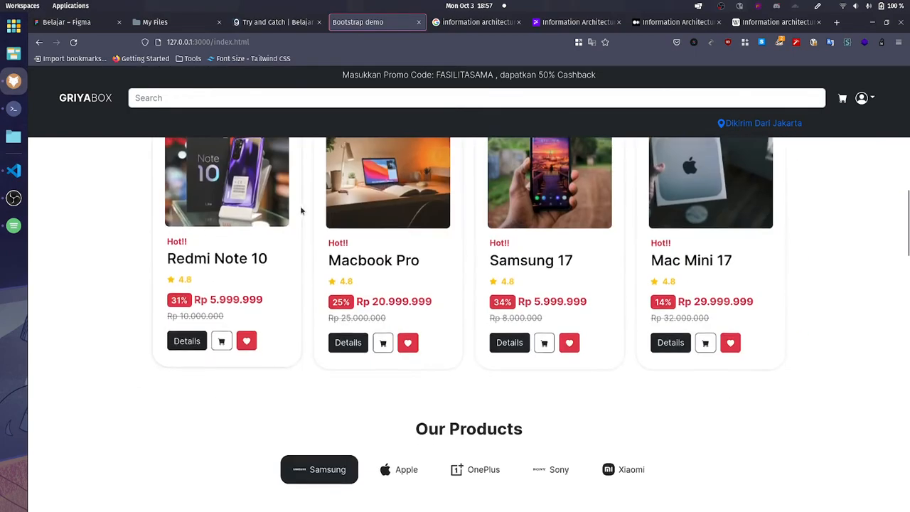
scroll(313, 234, up, 3)
scroll(337, 264, up, 10)
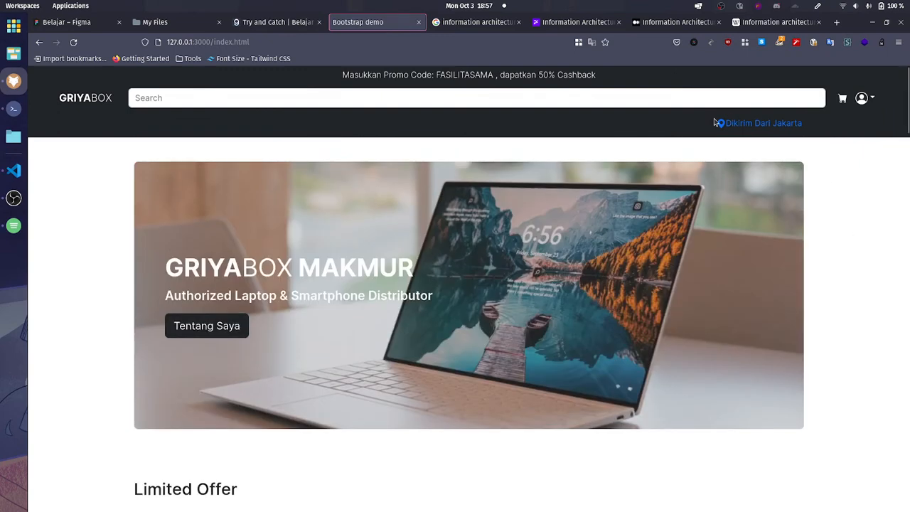
Step: Open the UX Planet article "Information Architecture. Basics for Designers." and examine its title and introduction
click(700, 22)
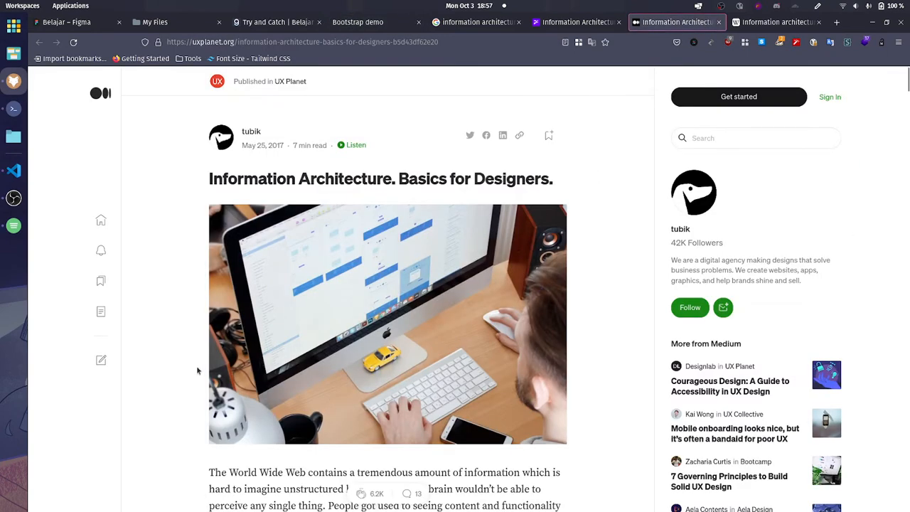
drag(211, 180, 528, 191)
click(423, 183)
click(610, 408)
scroll(610, 408, down, 3)
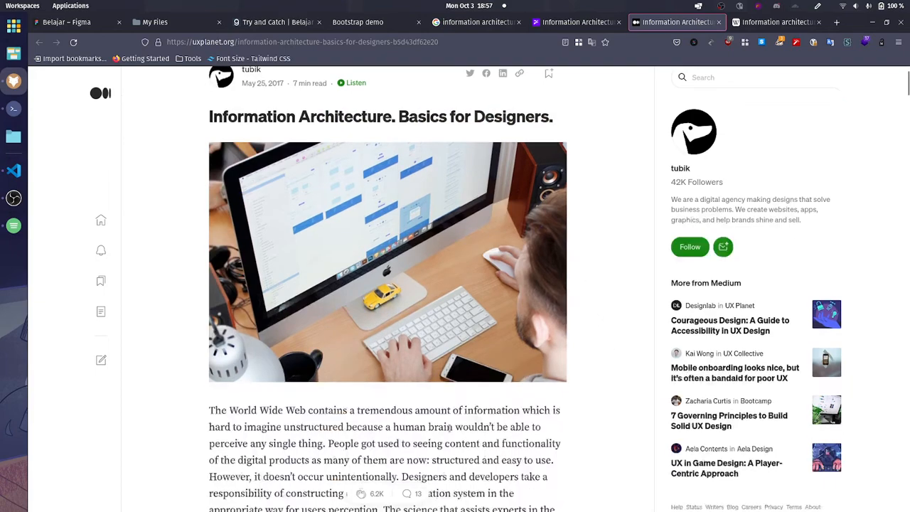
Step: Read the article's "What's information architecture?" section, highlighting the phrase "without big effort."
scroll(211, 316, down, 2)
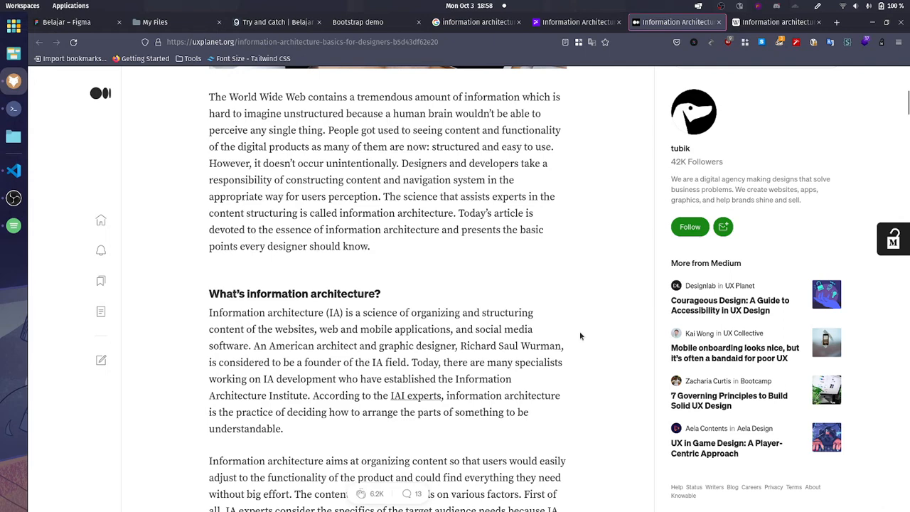
scroll(580, 331, down, 3)
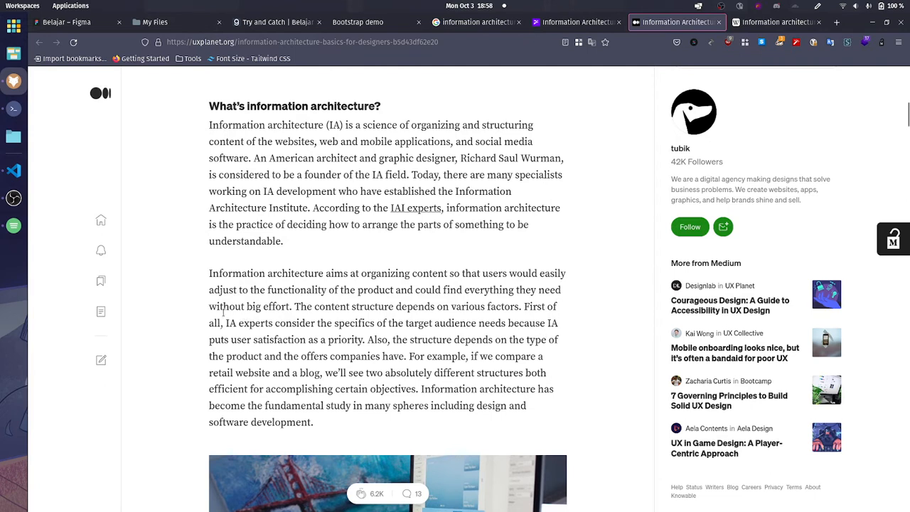
click(297, 307)
drag(263, 307, 219, 307)
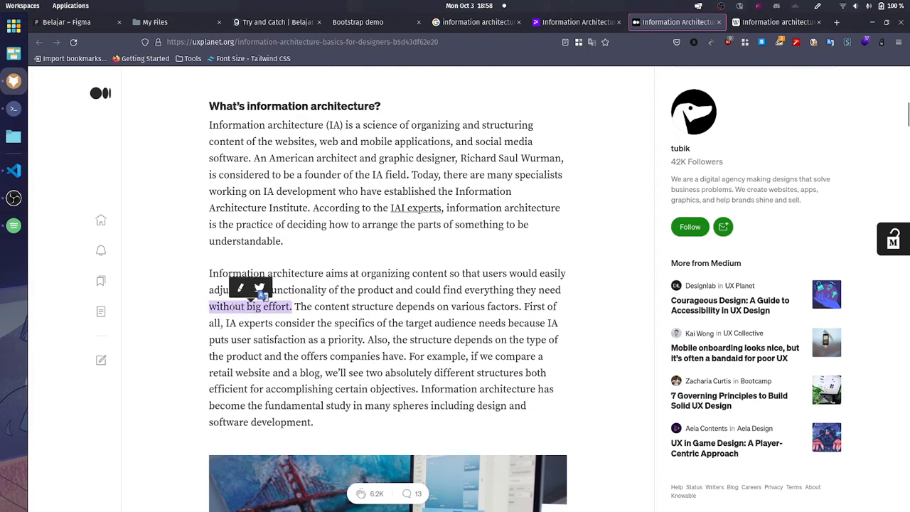
click(357, 310)
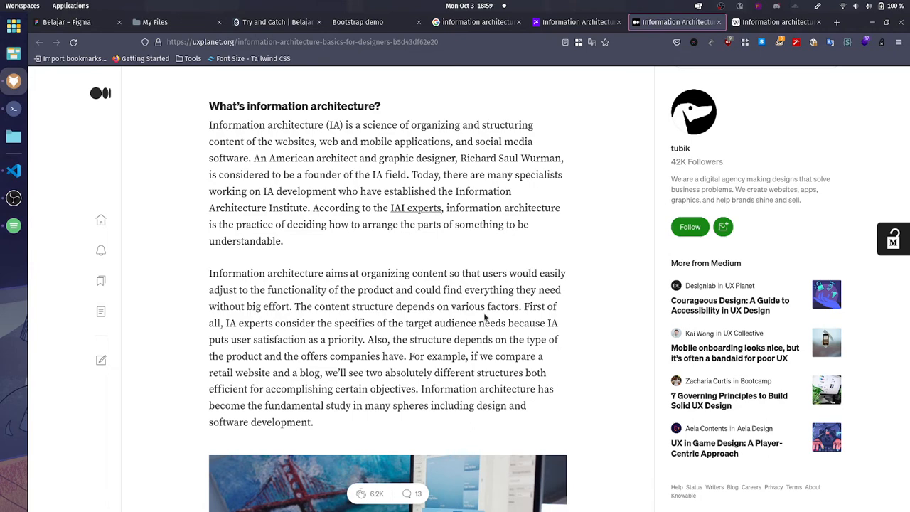
Step: Skim the sections on the role of information architecture and UX design, and highlight the "IA system components" heading
scroll(485, 317, down, 3)
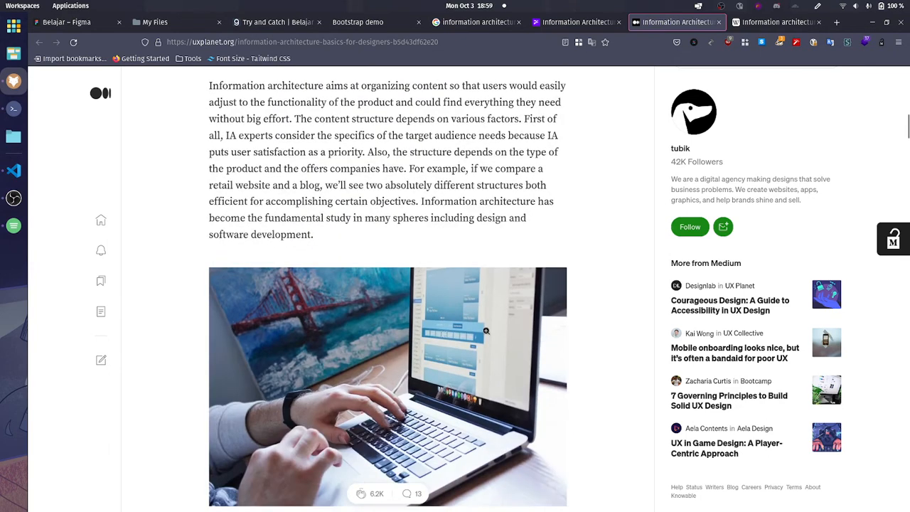
scroll(487, 322, down, 5)
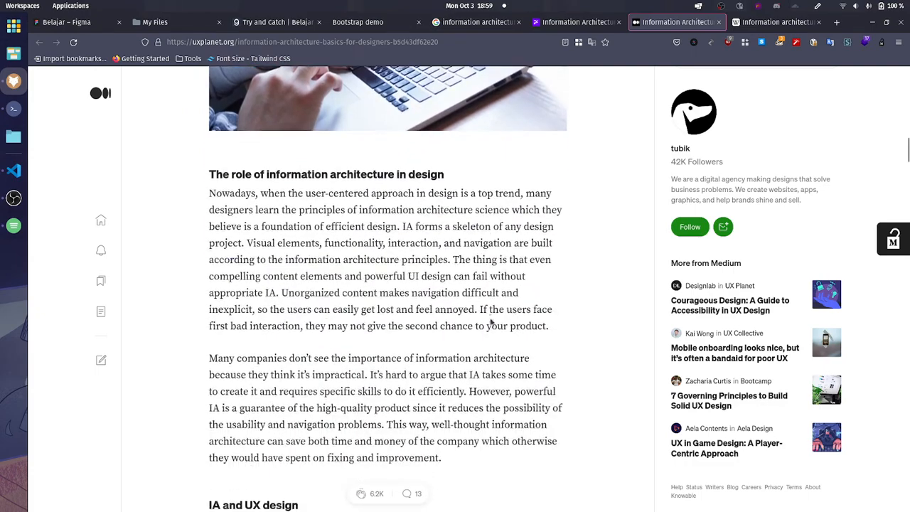
scroll(488, 322, up, 1)
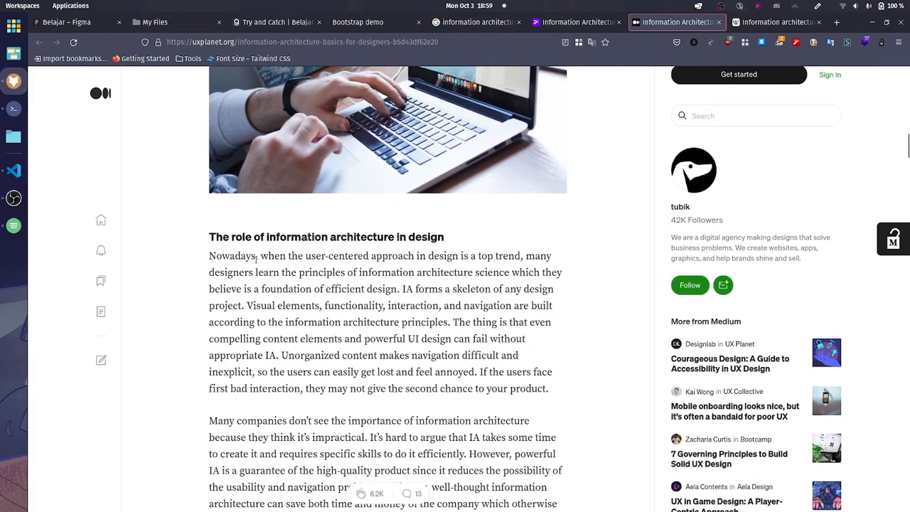
scroll(218, 265, down, 4)
scroll(298, 267, down, 10)
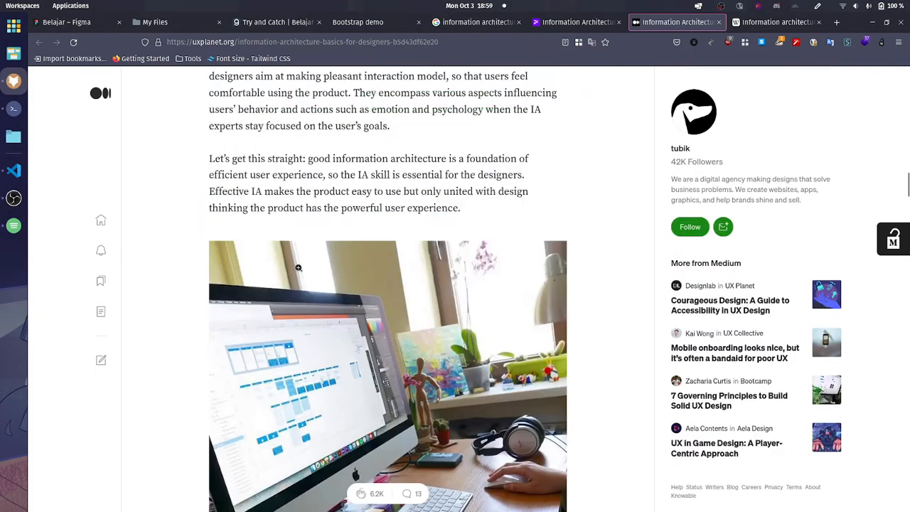
scroll(295, 268, down, 3)
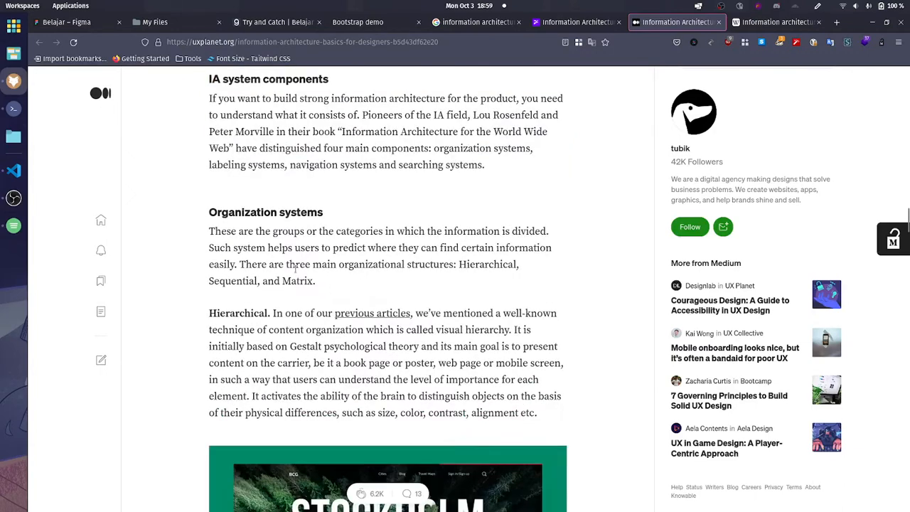
scroll(295, 269, up, 1)
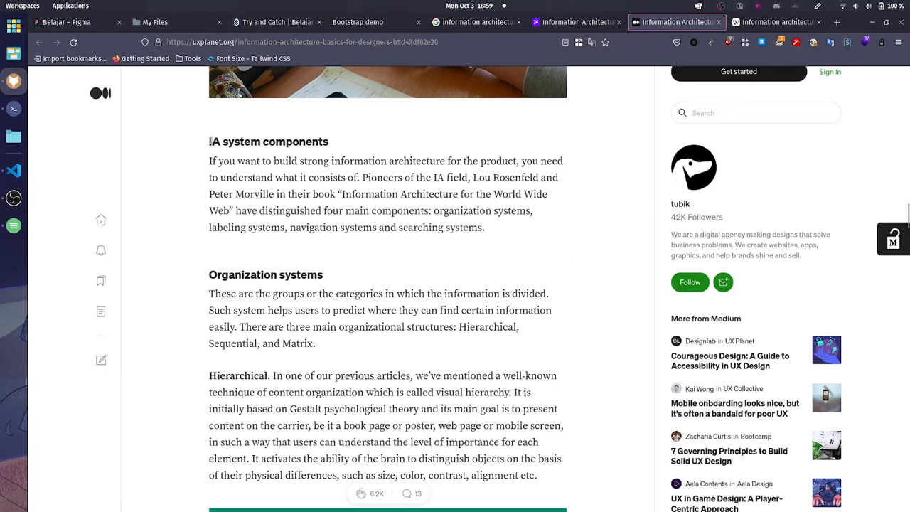
drag(209, 141, 325, 141)
Step: Preview the organizational structures and content schemes in the article, and return to the start of "Organization systems"
scroll(487, 268, down, 3)
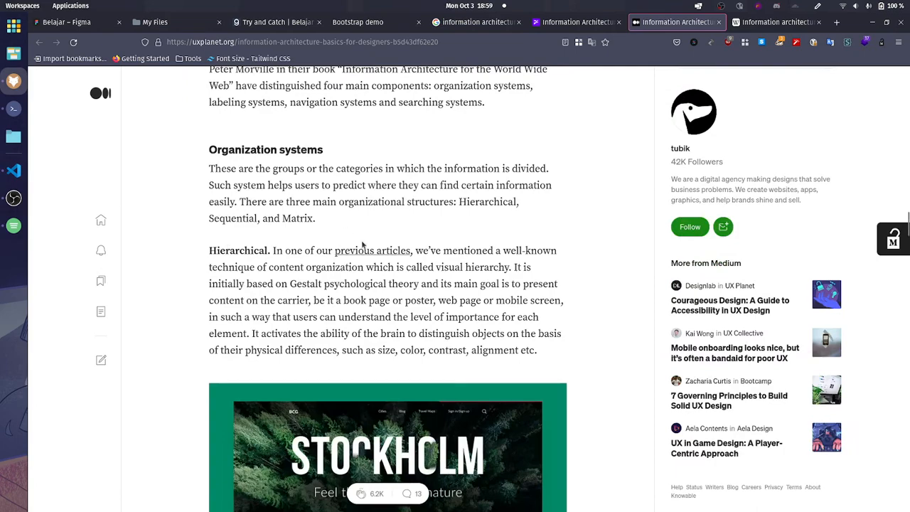
scroll(296, 249, down, 5)
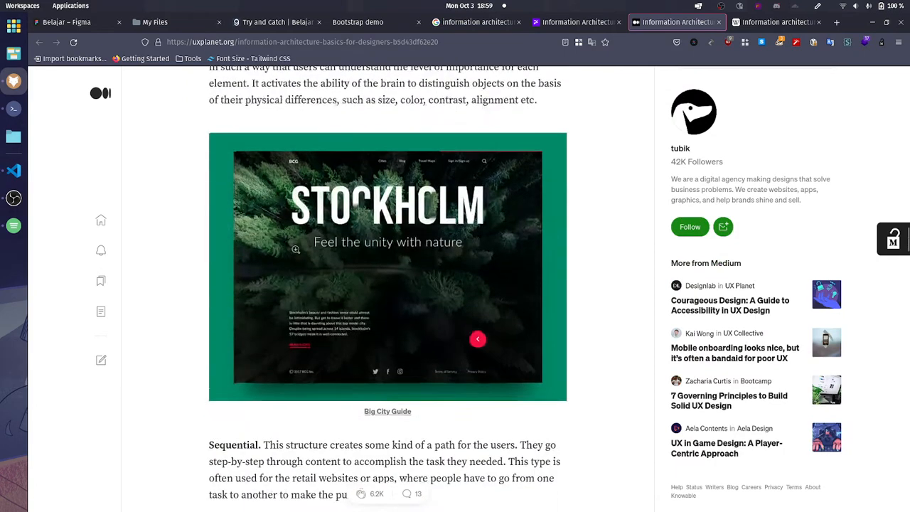
scroll(296, 249, down, 15)
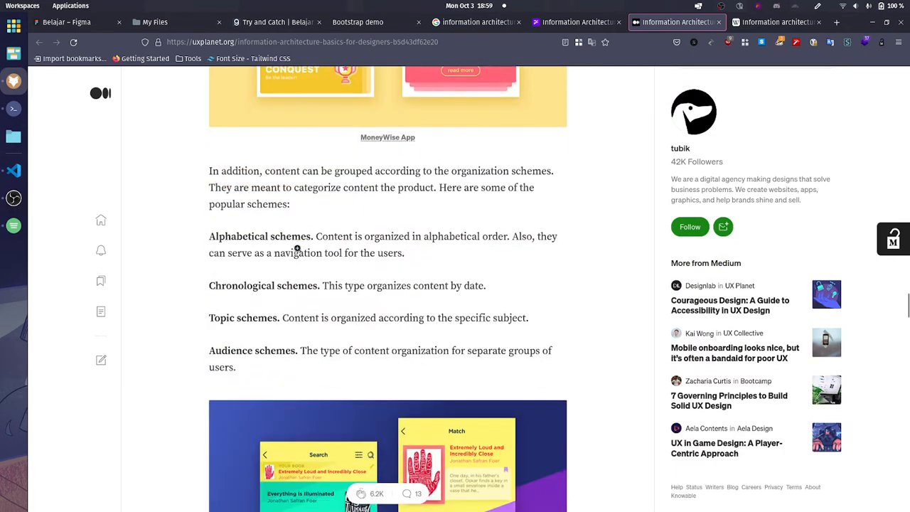
scroll(267, 276, up, 13)
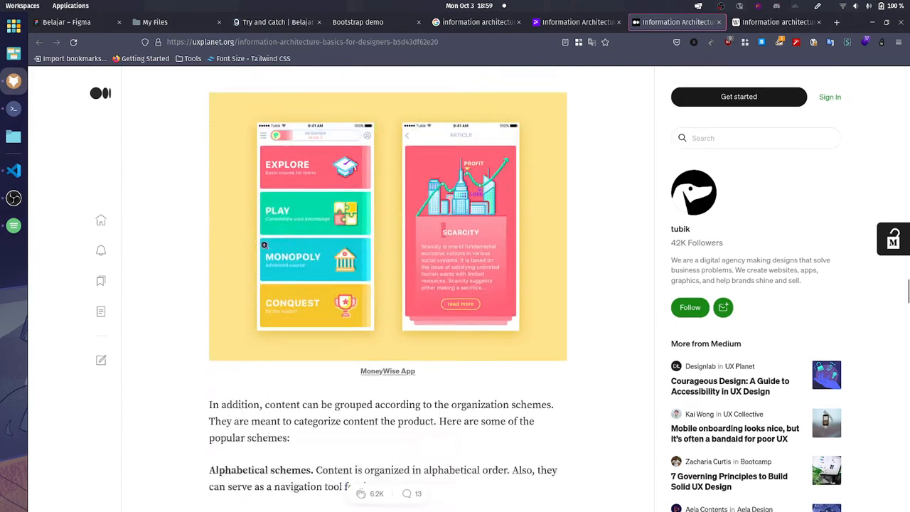
scroll(267, 245, up, 5)
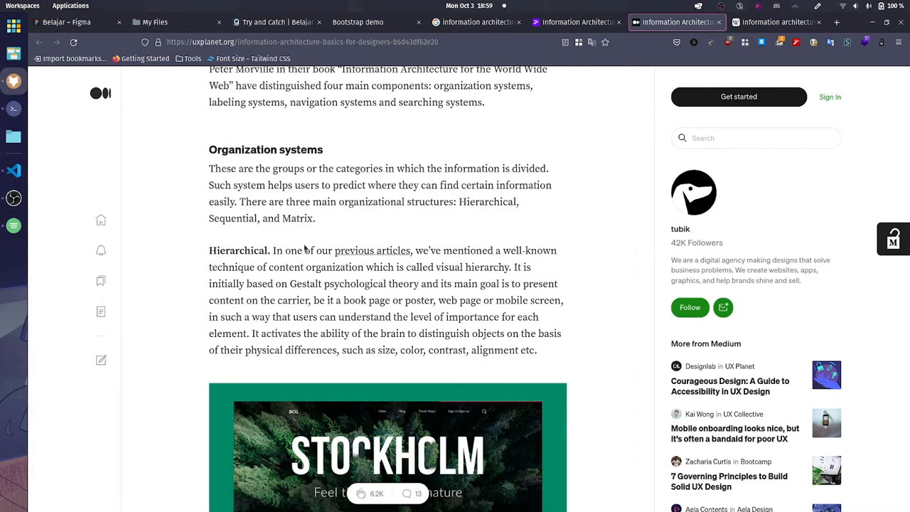
Step: Read the Hierarchical structure paragraph with its Stockholm example, highlighting the words about its main goal
scroll(324, 256, down, 3)
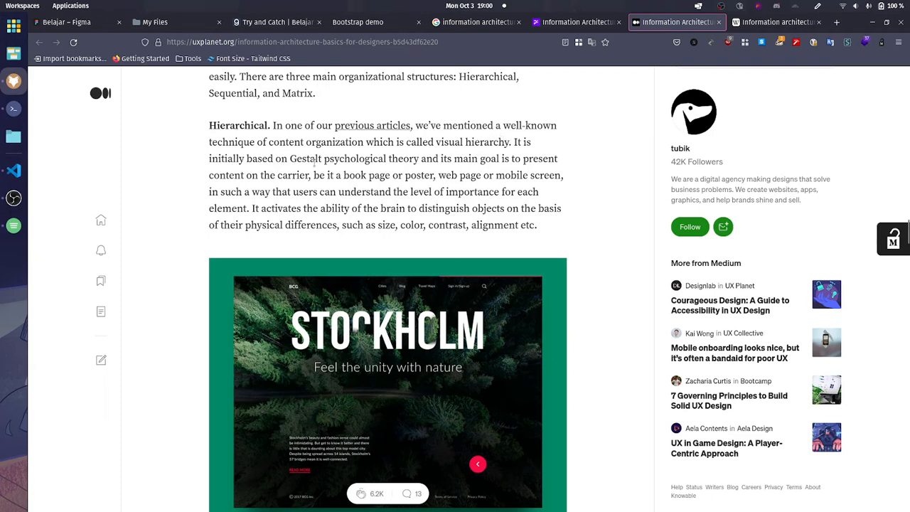
drag(306, 158, 509, 159)
click(530, 175)
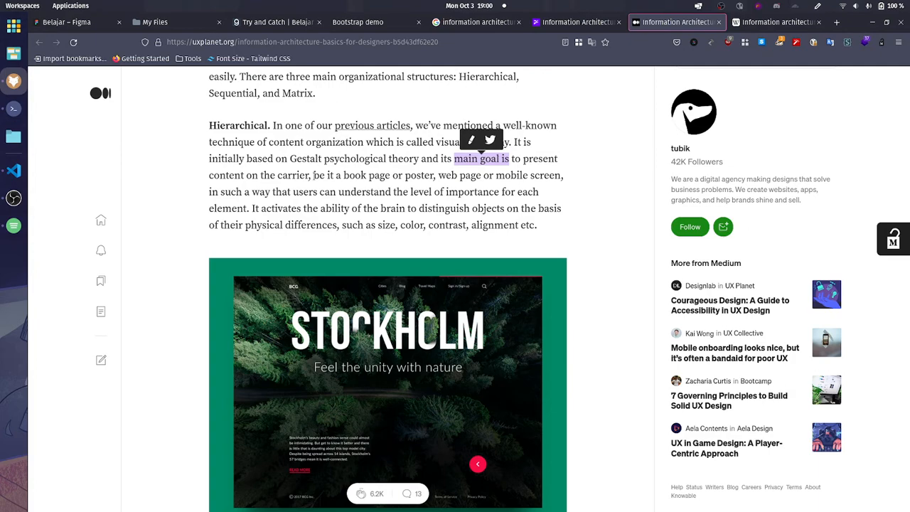
click(590, 238)
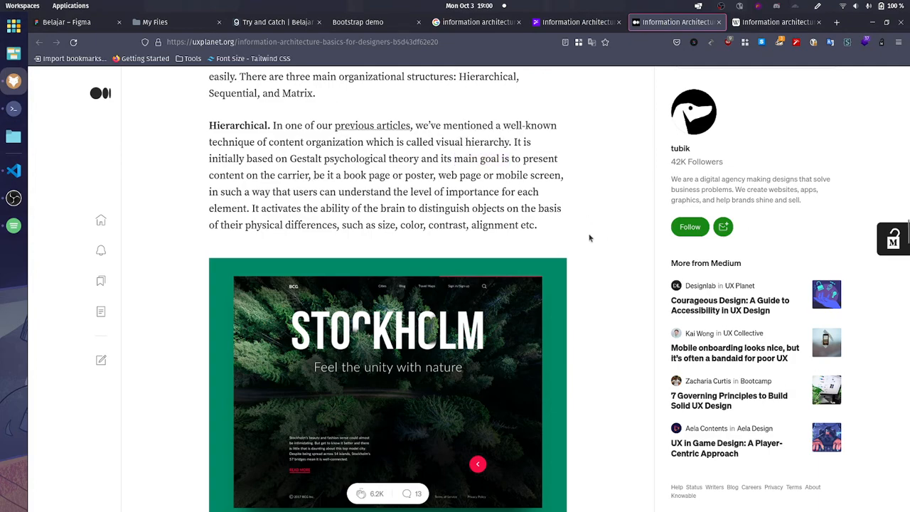
scroll(554, 244, down, 3)
scroll(538, 249, up, 3)
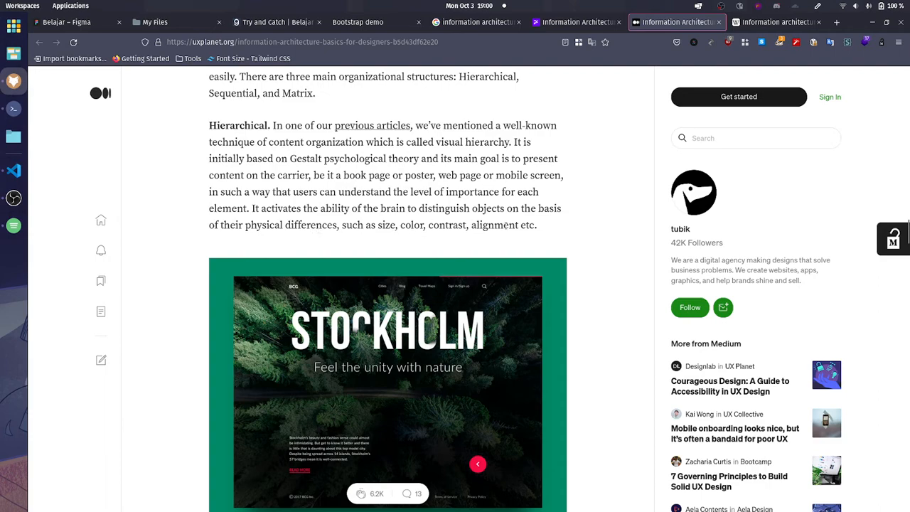
Step: Read the Sequential structure paragraph with its bakery website example, highlighting "accomplish the task they needed"
scroll(591, 244, up, 1)
scroll(591, 242, down, 6)
scroll(587, 245, up, 1)
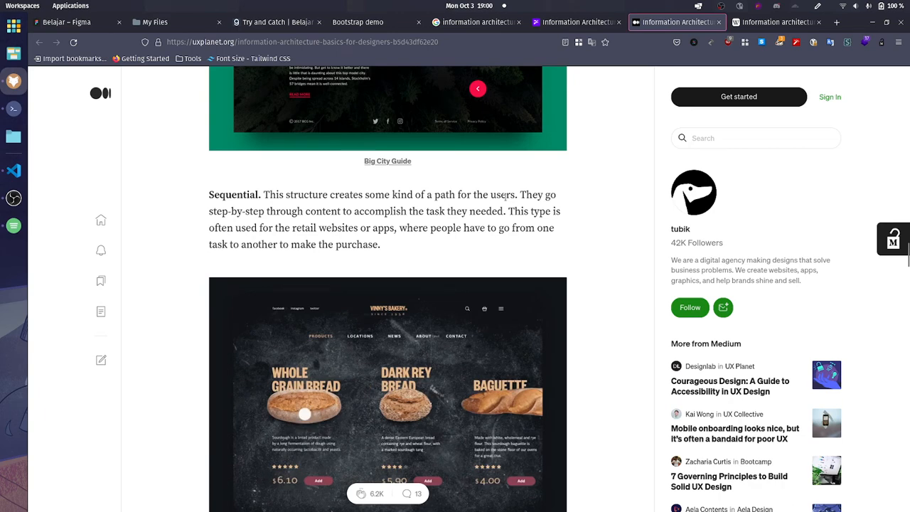
scroll(200, 359, down, 1)
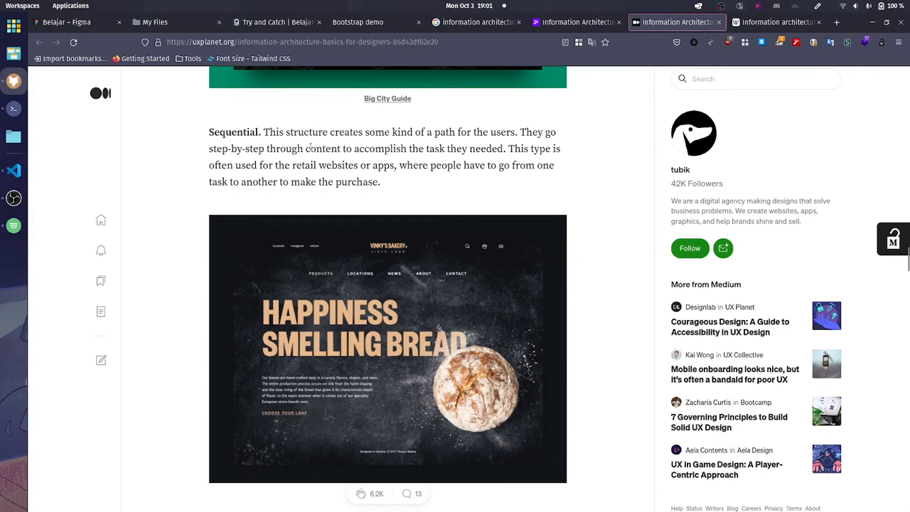
drag(311, 147, 503, 150)
click(410, 161)
double_click(375, 150)
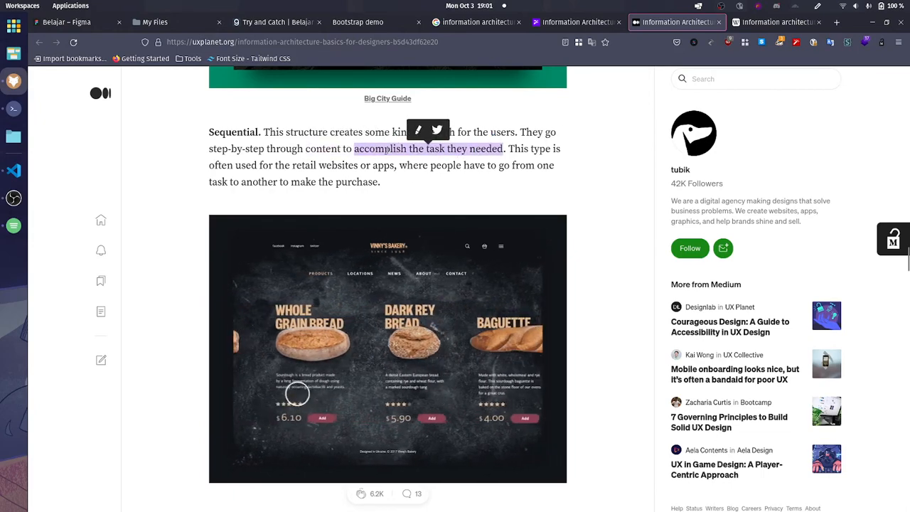
double_click(388, 150)
drag(387, 150, 440, 150)
click(472, 185)
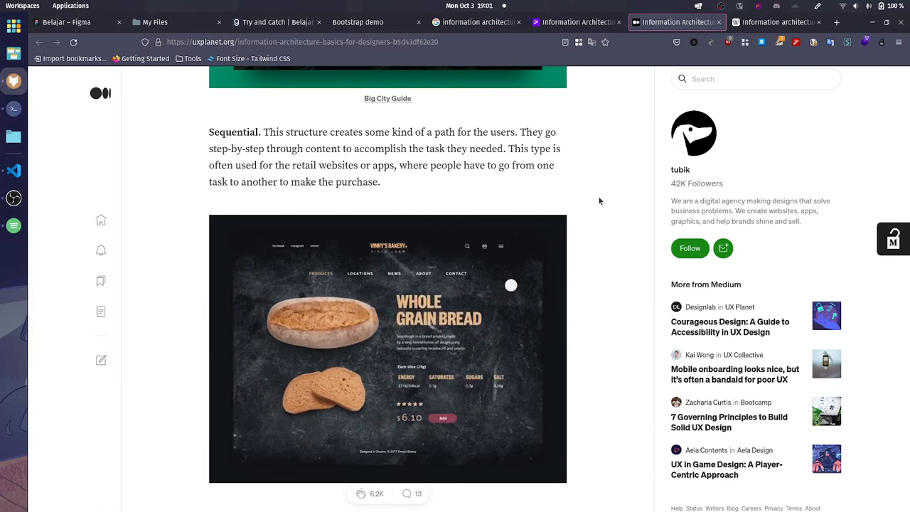
Step: Read the Matrix structure and the popular organization schemes, and go back up to the Sequential paragraph
scroll(243, 217, down, 4)
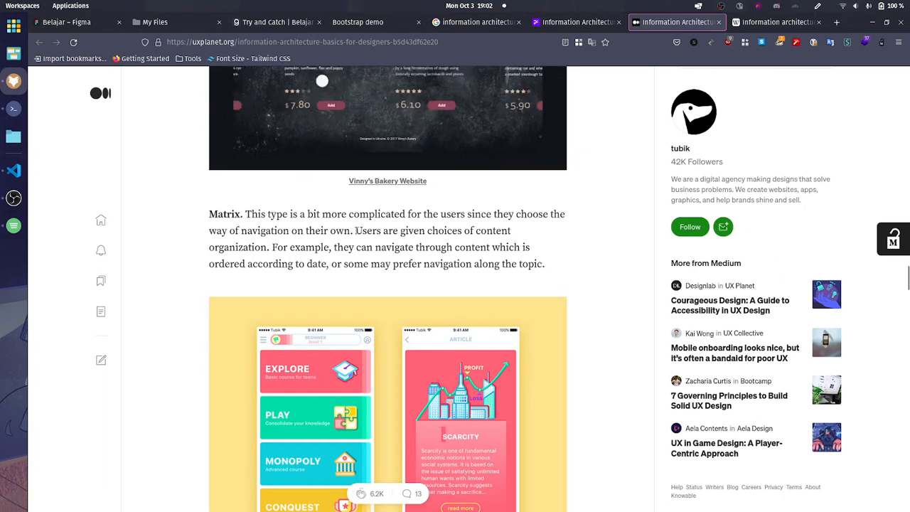
scroll(189, 300, down, 1)
scroll(189, 301, down, 3)
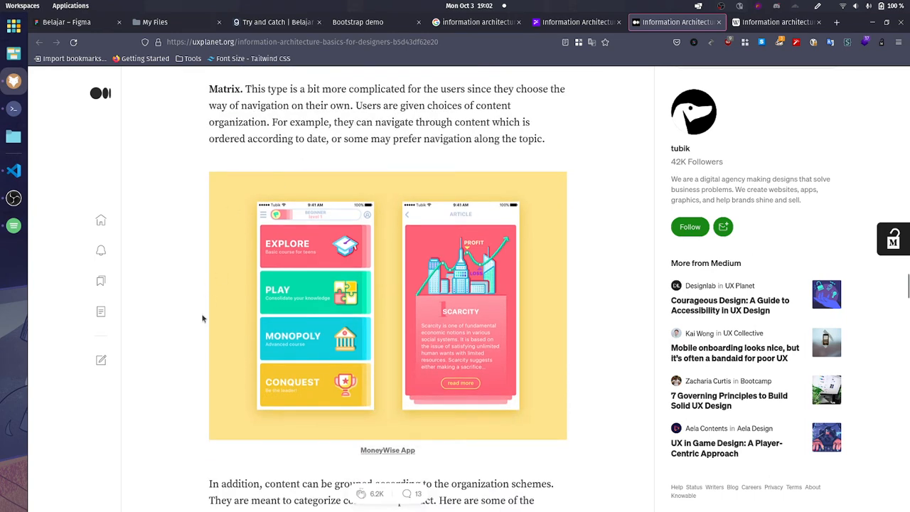
scroll(203, 317, down, 8)
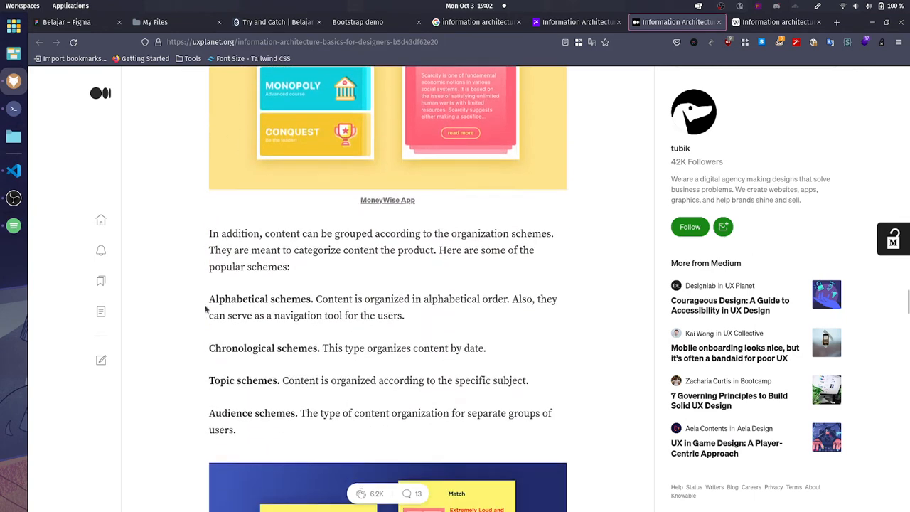
scroll(299, 302, up, 10)
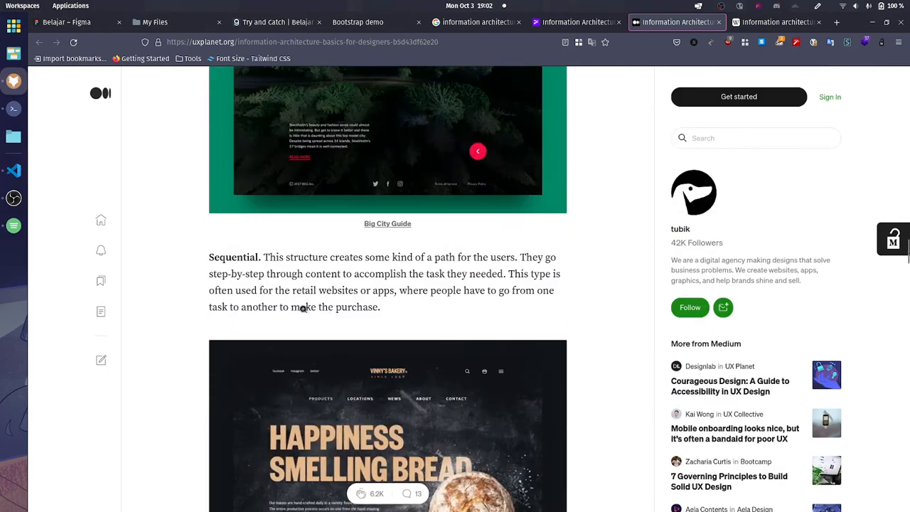
Step: Skim the Matrix structure, the organization schemes and the start of the "Labeling systems" section in the article
scroll(302, 307, down, 5)
scroll(307, 310, down, 5)
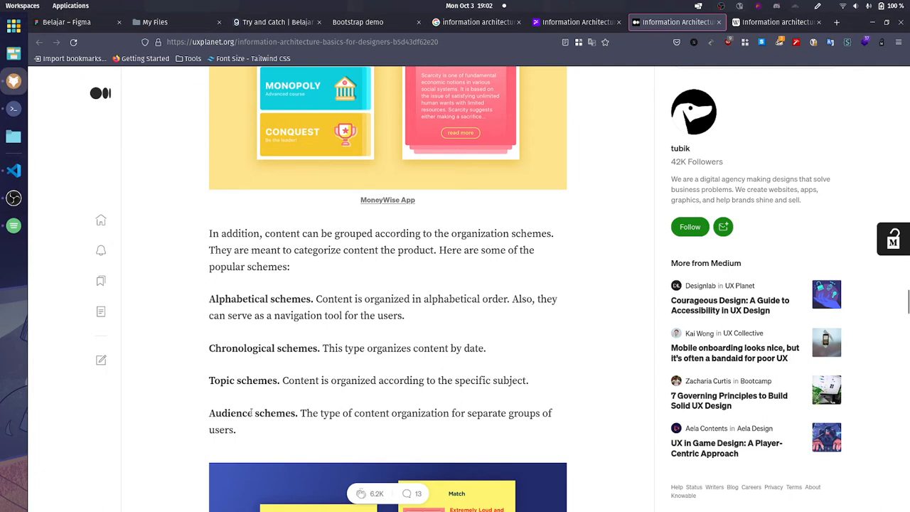
scroll(395, 418, down, 3)
scroll(398, 412, down, 5)
scroll(412, 395, up, 2)
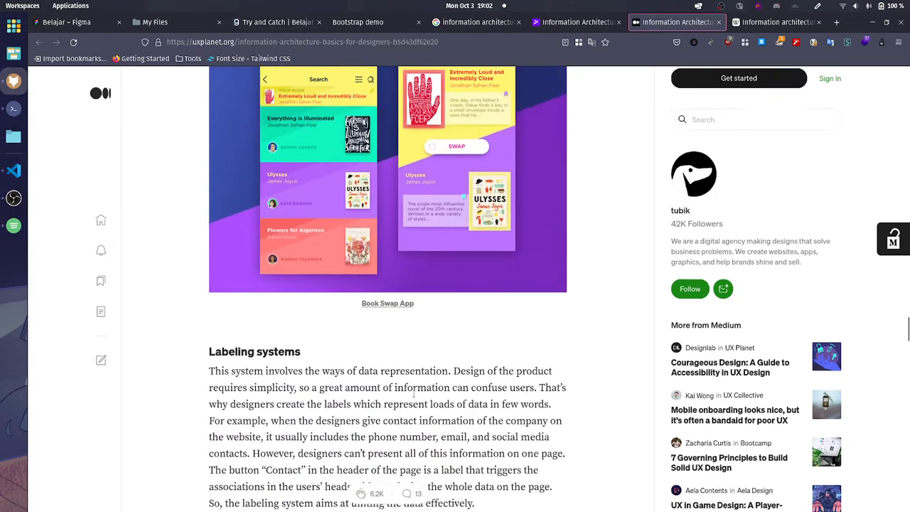
scroll(414, 394, down, 4)
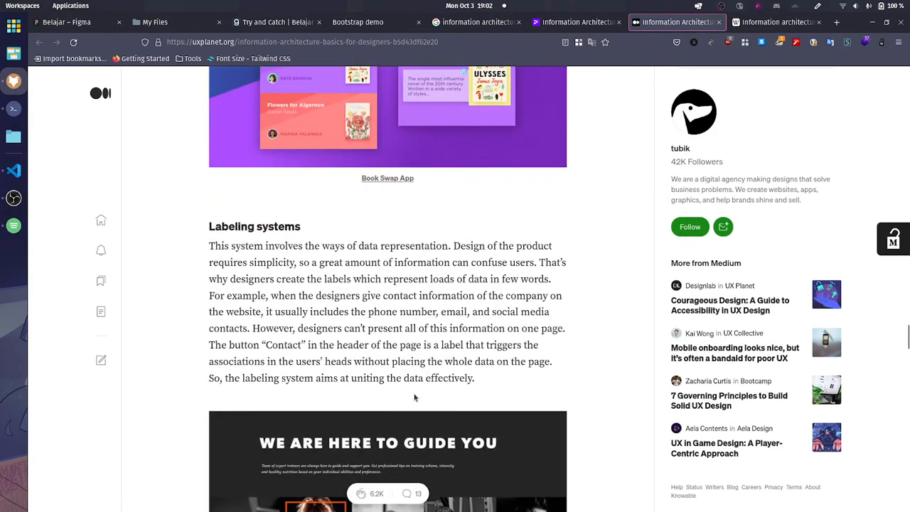
scroll(328, 359, up, 15)
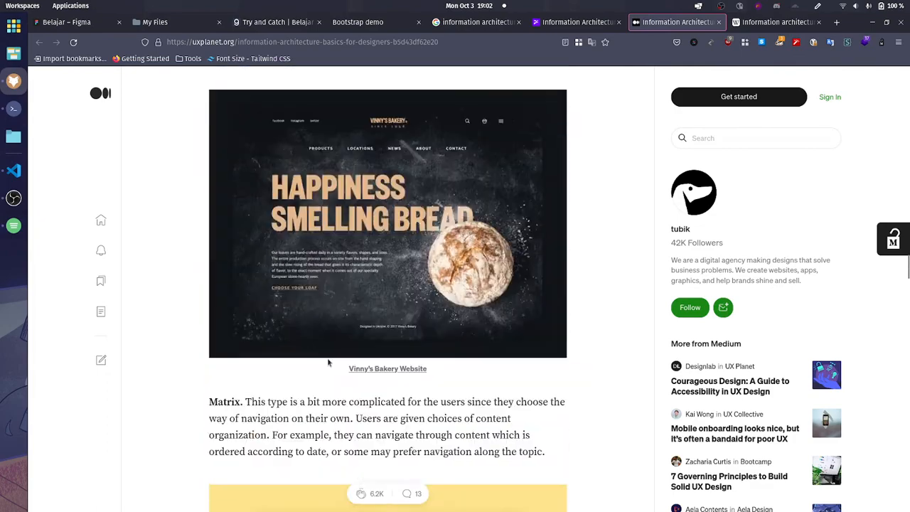
scroll(328, 359, down, 2)
scroll(328, 359, down, 18)
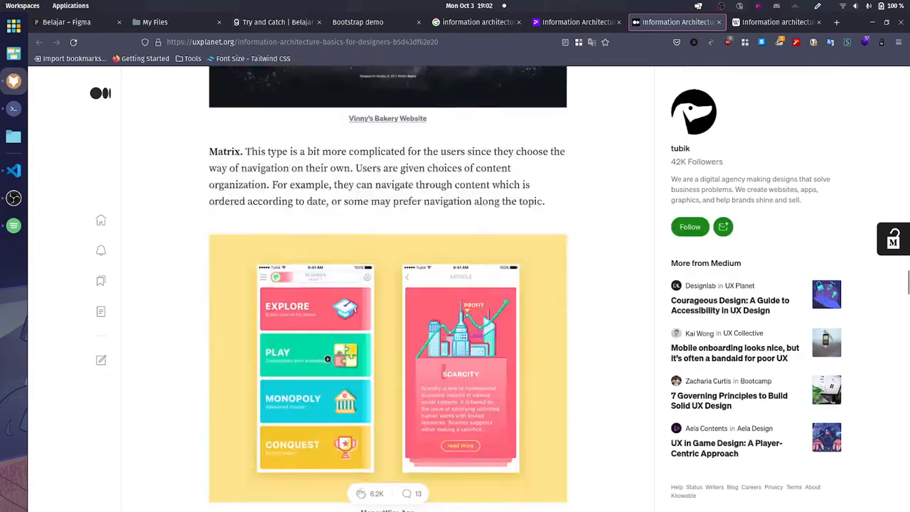
scroll(327, 359, up, 2)
scroll(327, 359, down, 2)
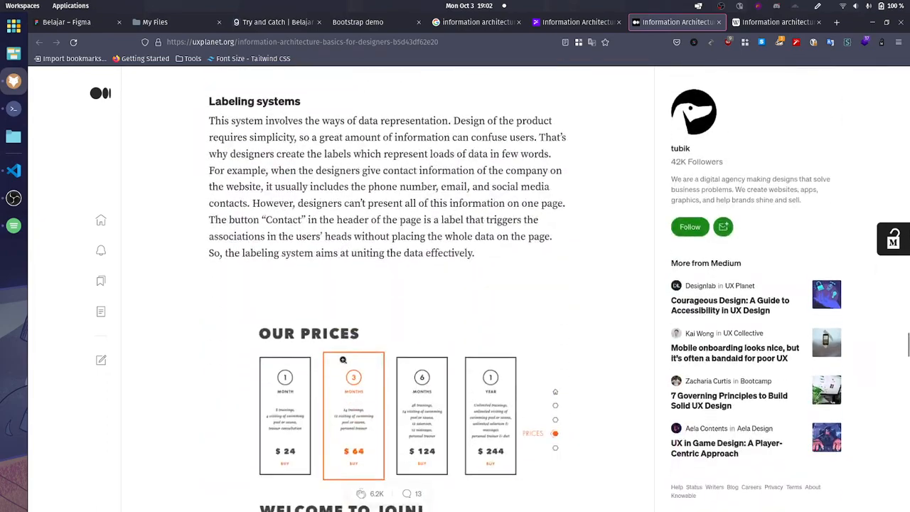
Step: Read the "Labeling systems" paragraph, highlighting the words about product design and "requires simplicity", and clear the highlight
scroll(338, 360, up, 1)
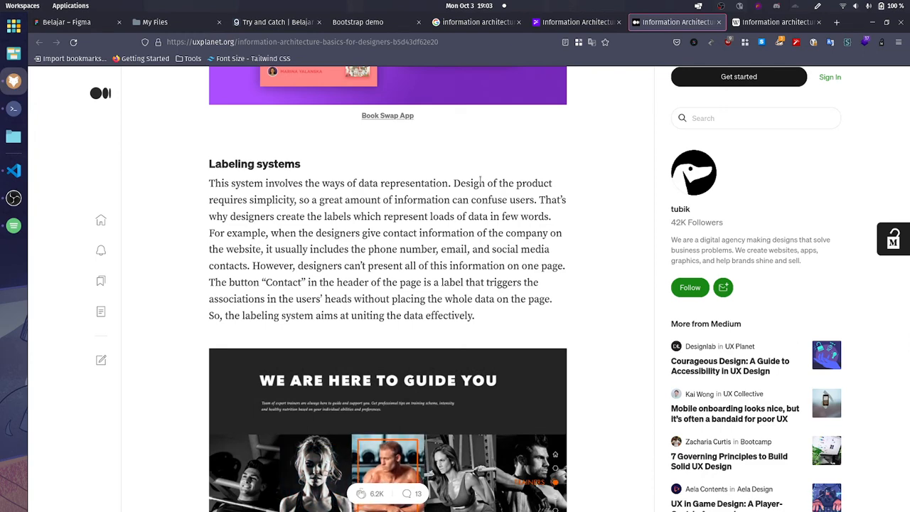
drag(473, 183, 551, 184)
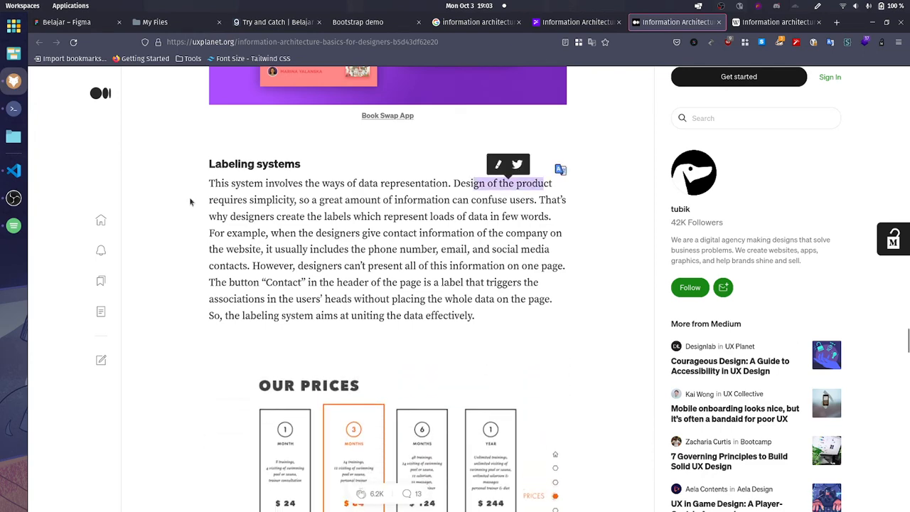
drag(209, 200, 295, 199)
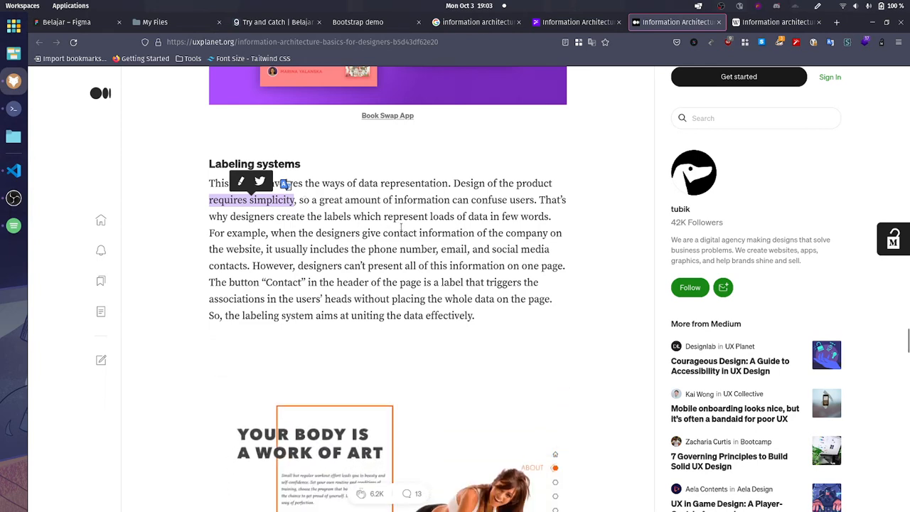
click(572, 257)
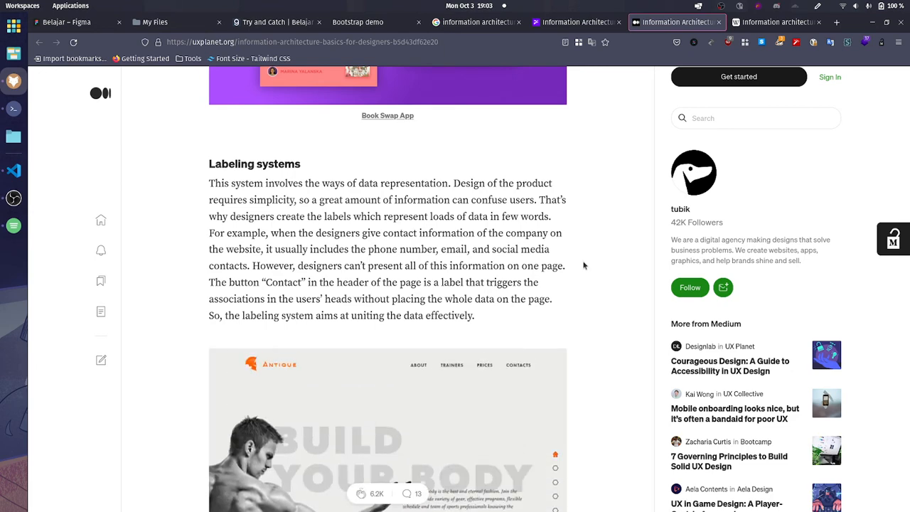
Step: Read the "Navigation systems" and "Searching systems" sections and preview the article's closing summary
scroll(538, 230, down, 7)
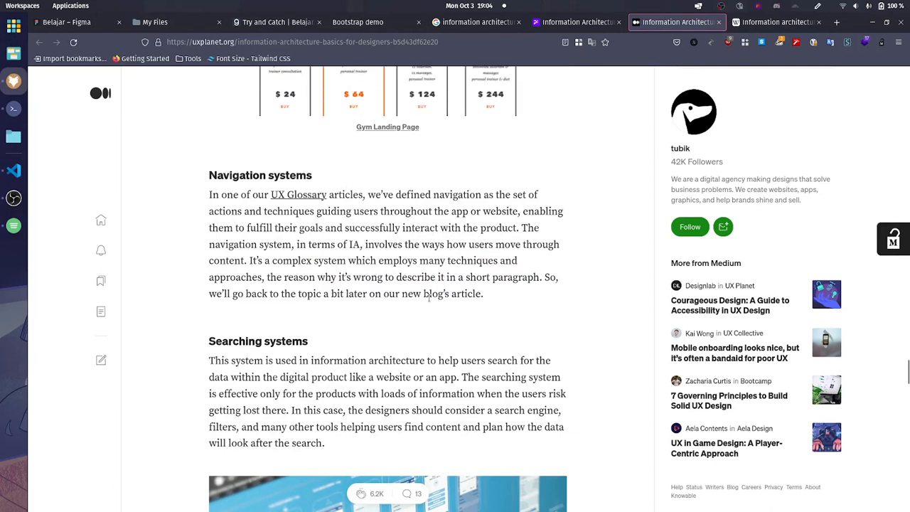
scroll(235, 250, down, 2)
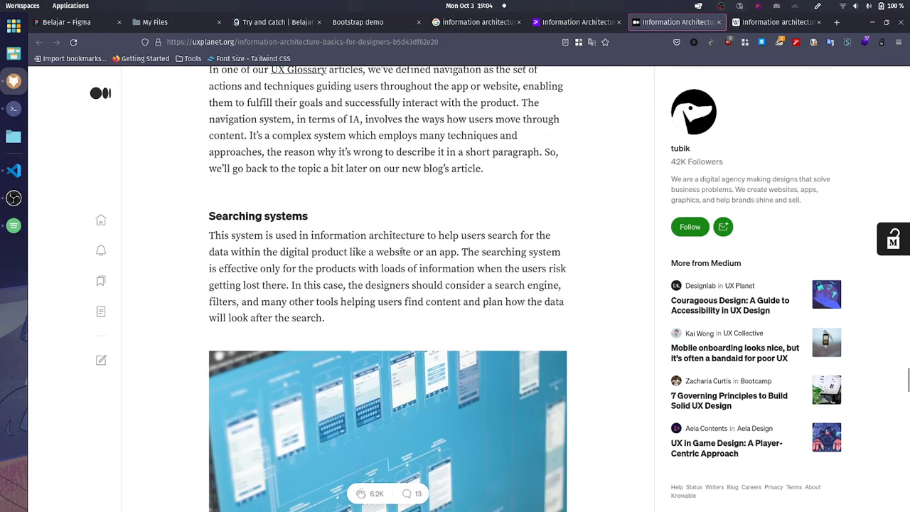
scroll(401, 251, down, 6)
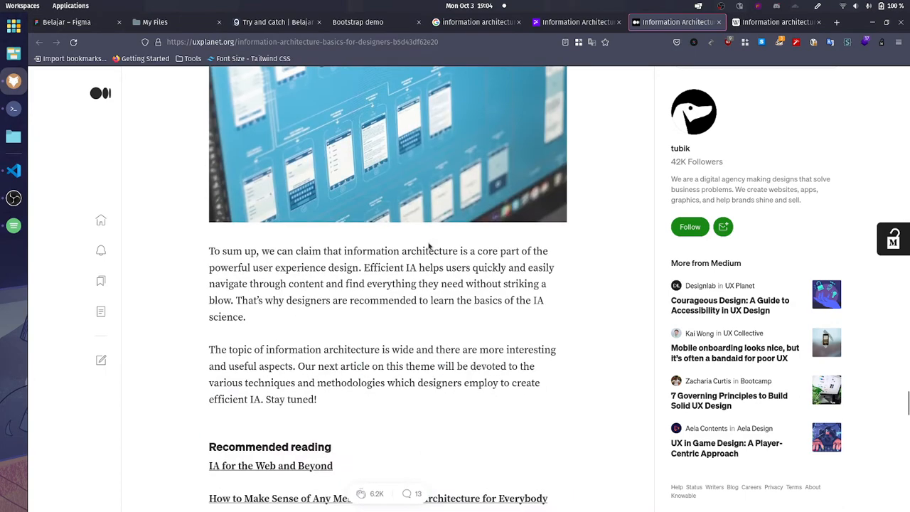
scroll(436, 248, up, 6)
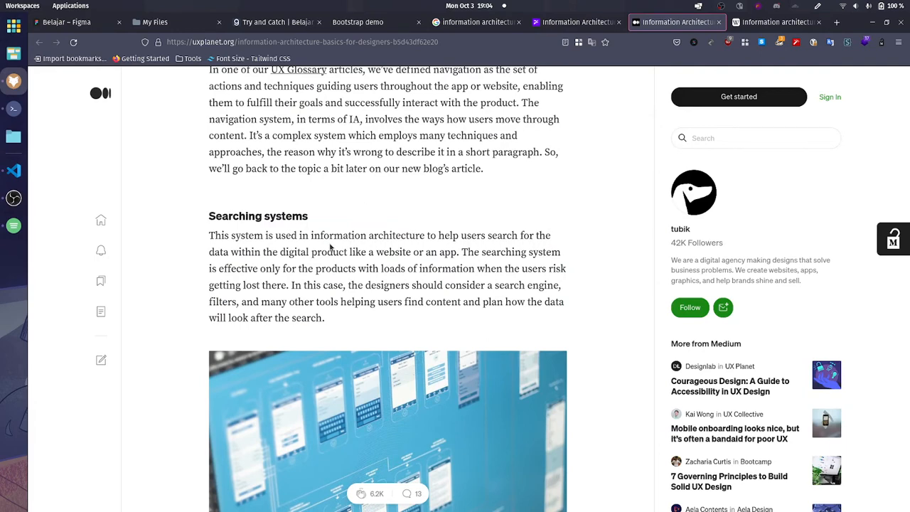
Step: Close the UX Planet and Wikipedia articles on information architecture and switch to the Whimsical My Files page
click(719, 22)
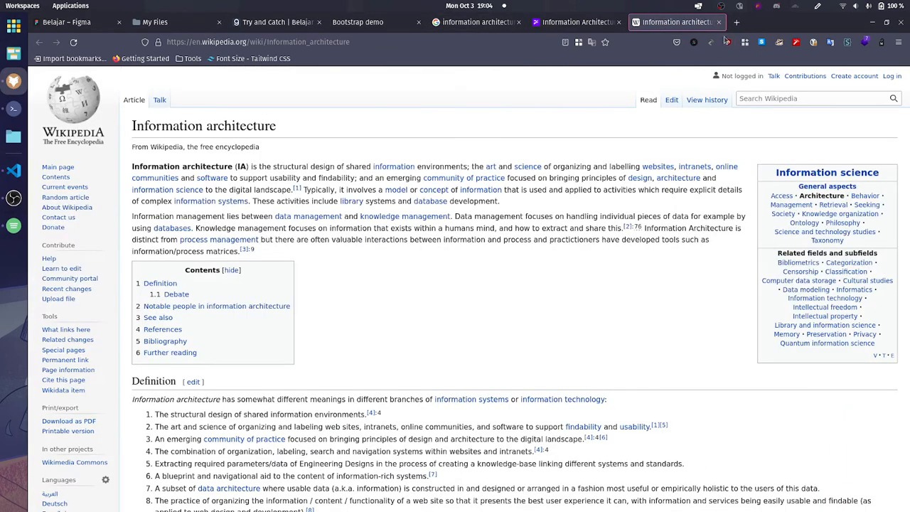
click(766, 22)
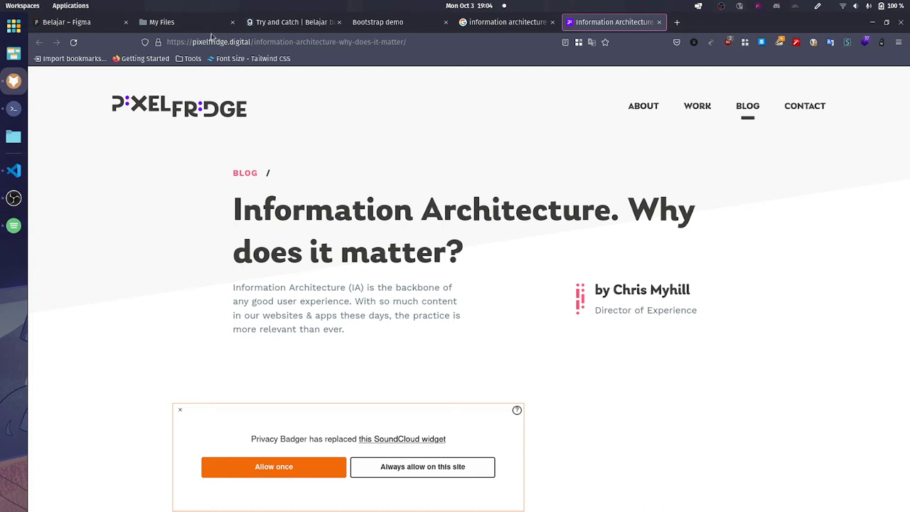
click(186, 23)
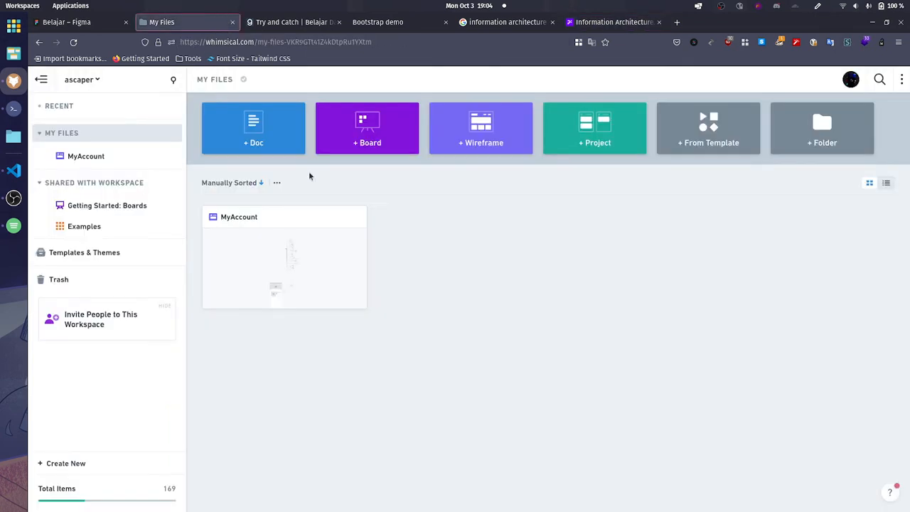
key(alt+Tab)
key(alt+Tab)
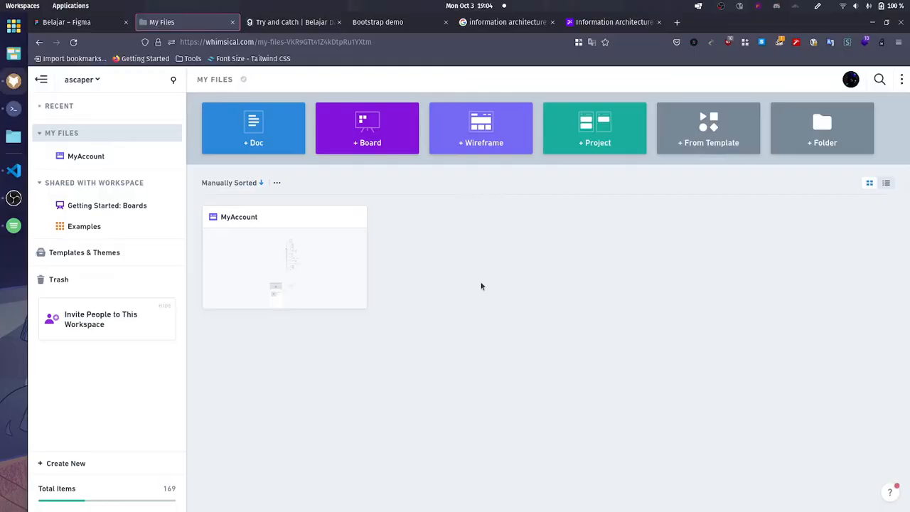
key(alt+Tab)
key(alt+Tab)
key(alt+Tab)
key(alt+Tab)
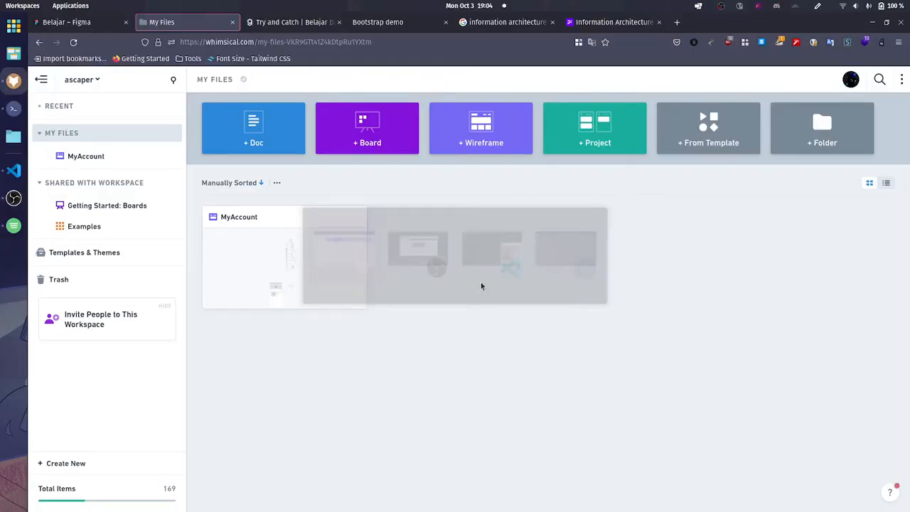
Step: Search the web for "whismical" in a new private window and open the Whimsical website
key(ctrl+shift+p)
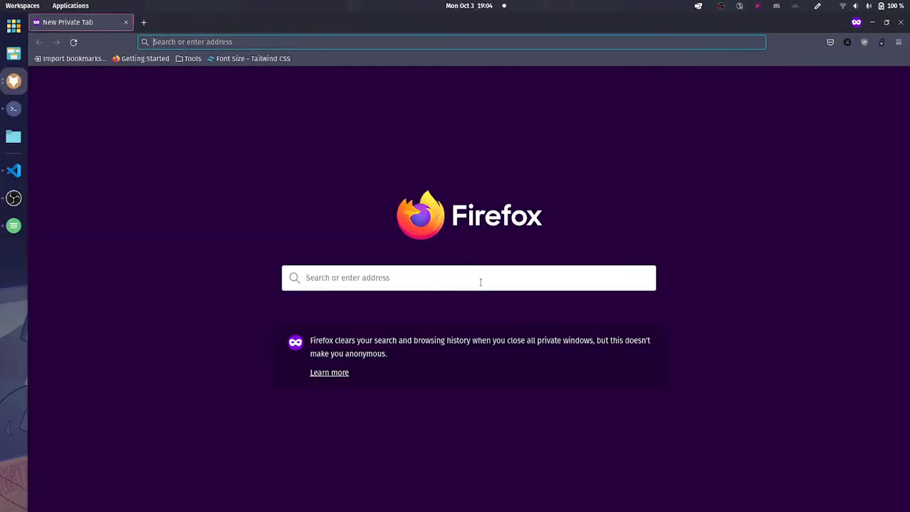
text(whimsical)
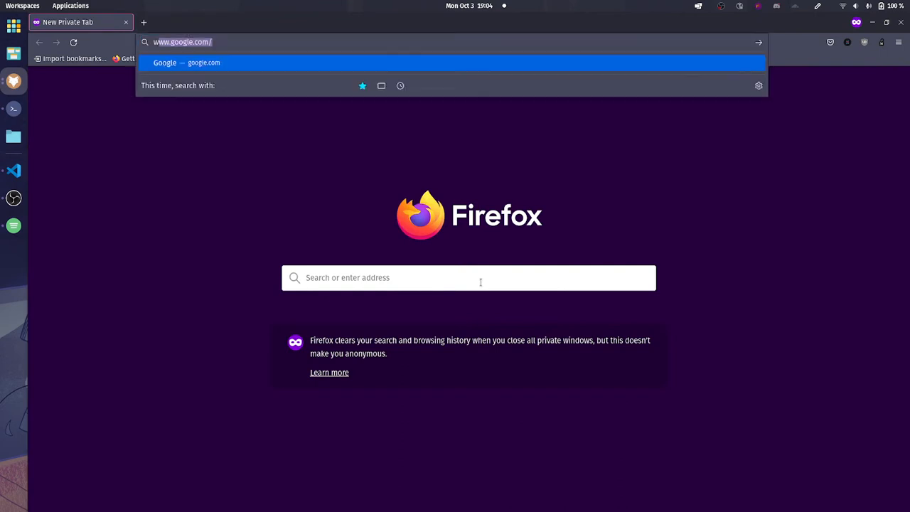
key(Return)
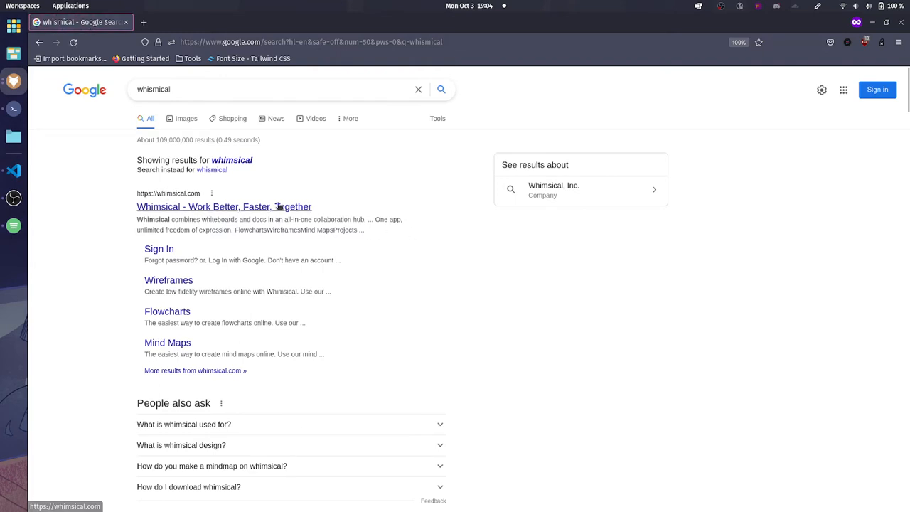
click(277, 206)
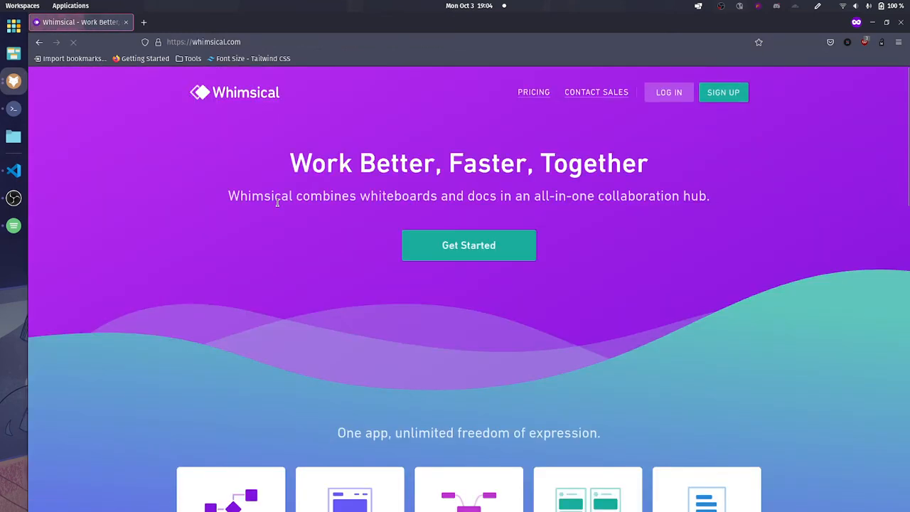
Step: Read the Whimsical homepage's headline and tagline, highlighting their words, and open the sign-up page
drag(491, 166, 648, 167)
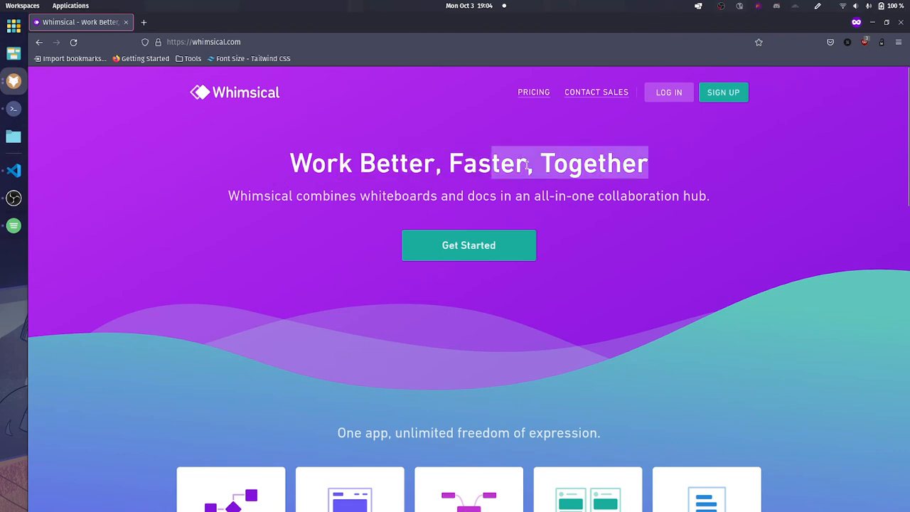
drag(229, 197, 700, 197)
click(710, 199)
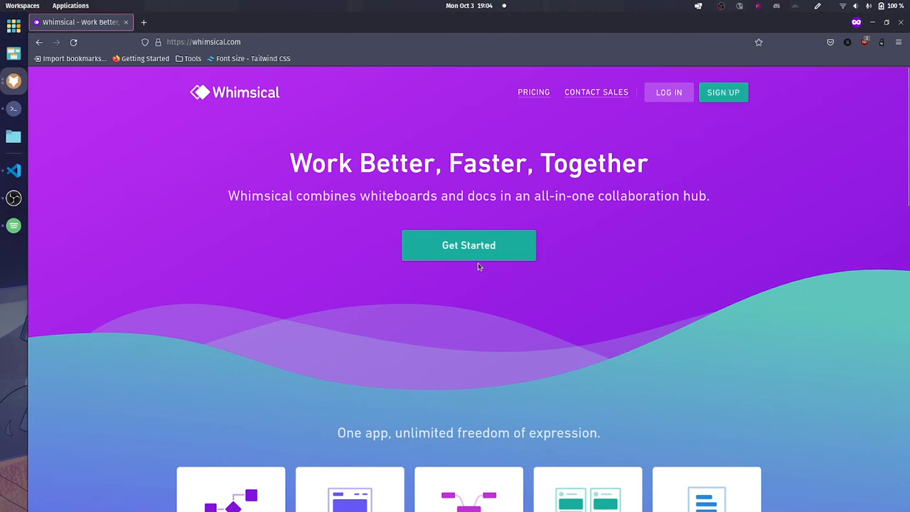
click(433, 246)
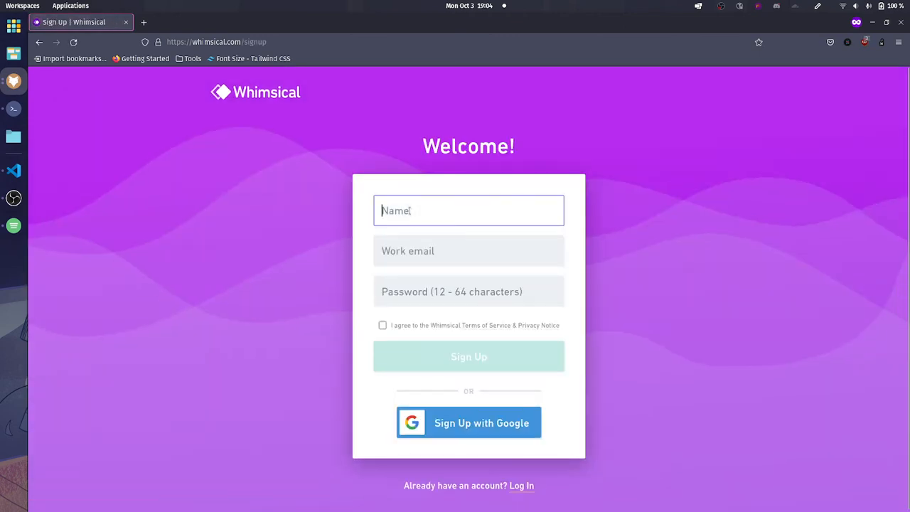
click(423, 292)
click(755, 383)
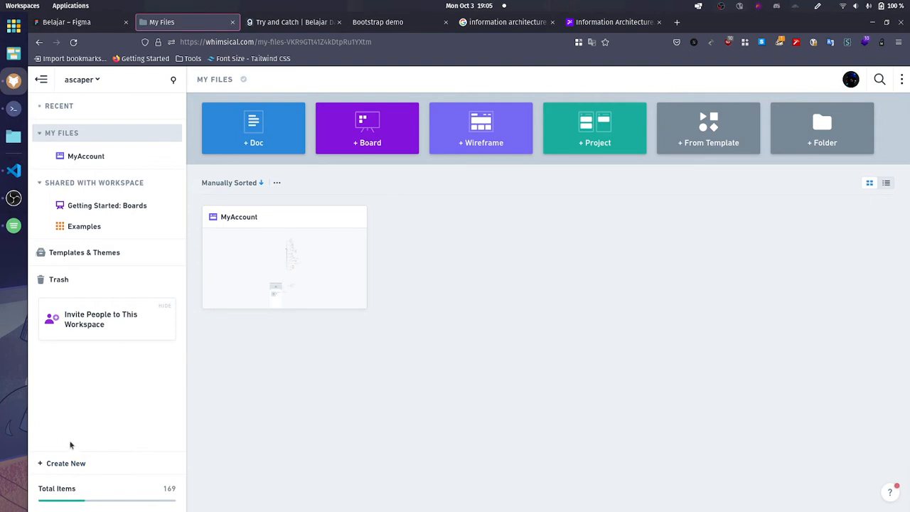
Step: Create a blank board in My Files and begin its title with "e"
click(44, 463)
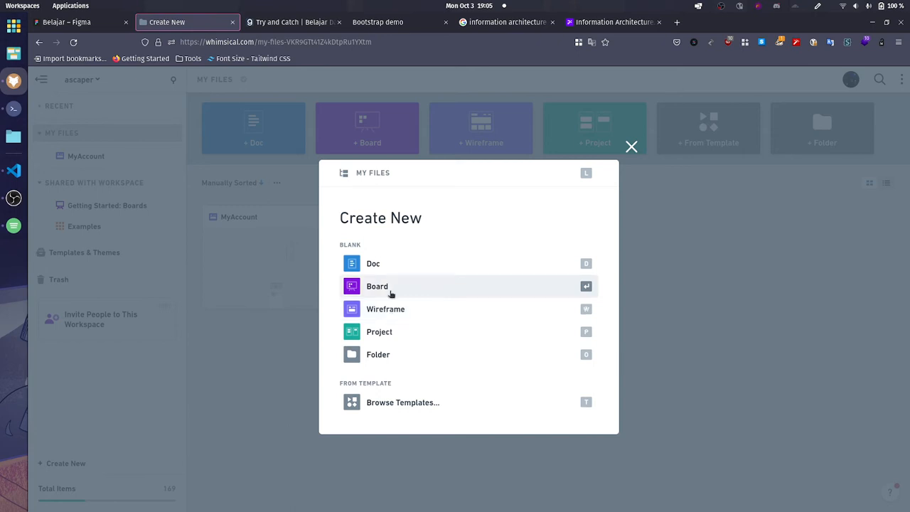
click(362, 288)
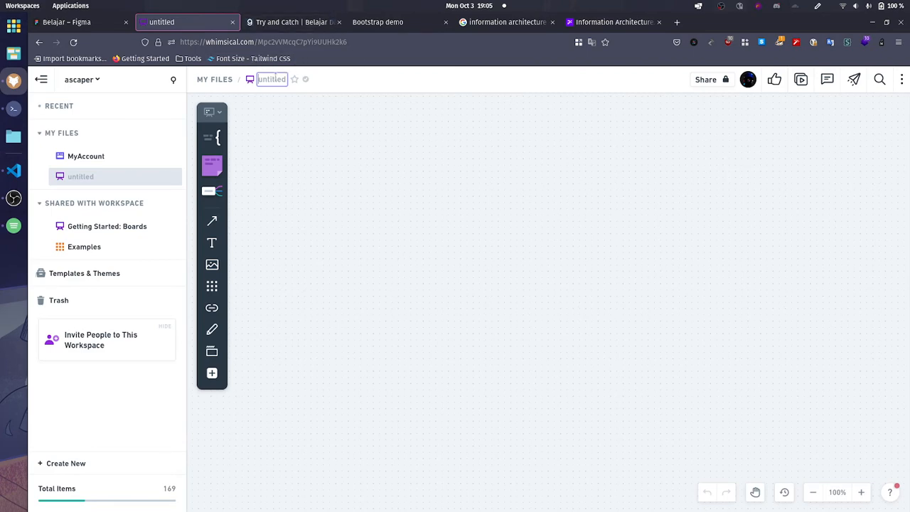
text(e)
Step: Switch to the Bootstrap demo store page and review its GRIYABOX MAKMUR banner title and subtitle
click(377, 22)
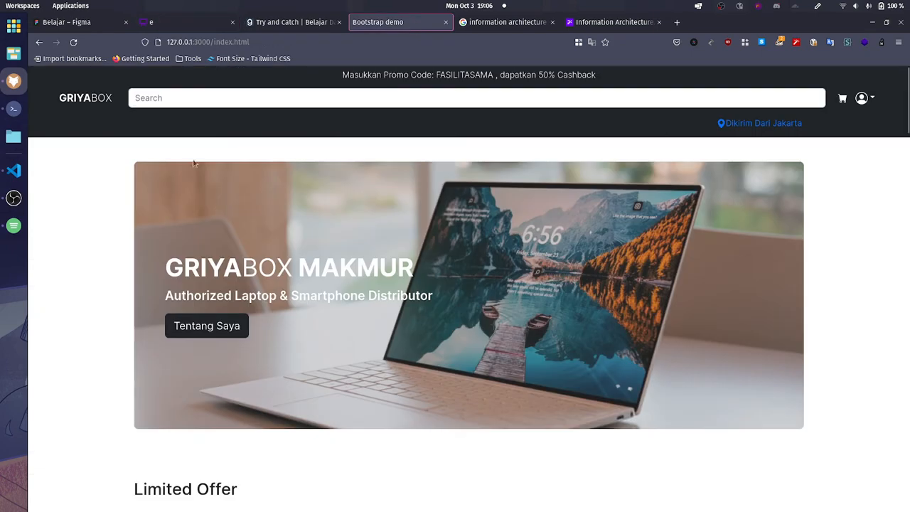
drag(160, 264, 438, 309)
click(457, 298)
drag(167, 259, 427, 279)
click(449, 318)
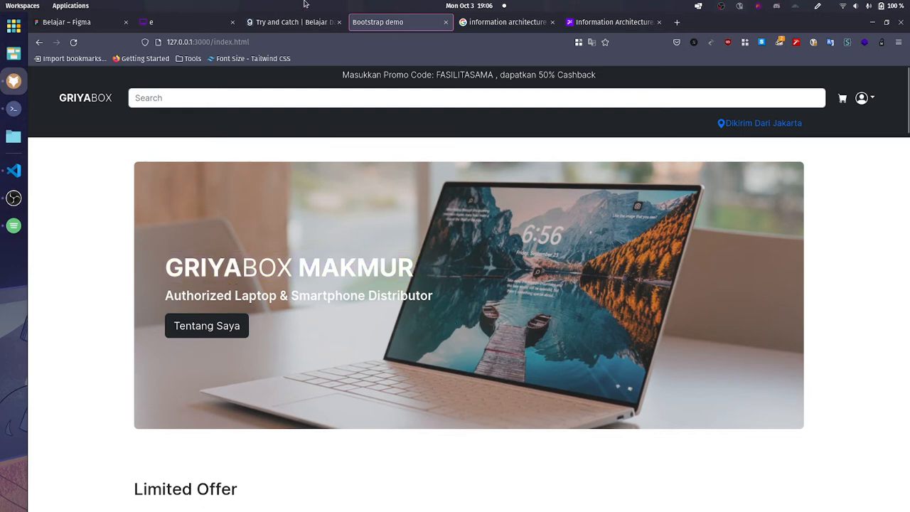
Step: Return to the Whimsical board, remove it from favorites, and complete its title as "ecommerce-" followed by the owner's first name
click(173, 24)
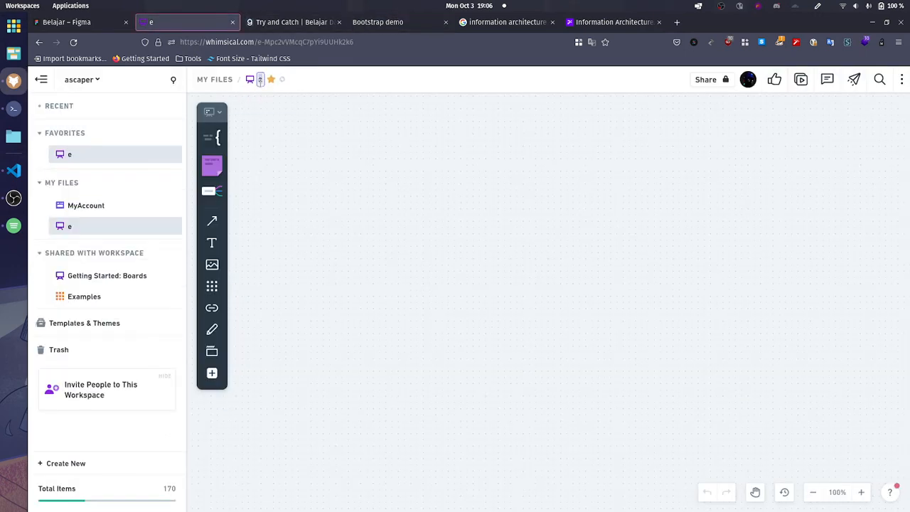
click(270, 79)
mouse_move(282, 88)
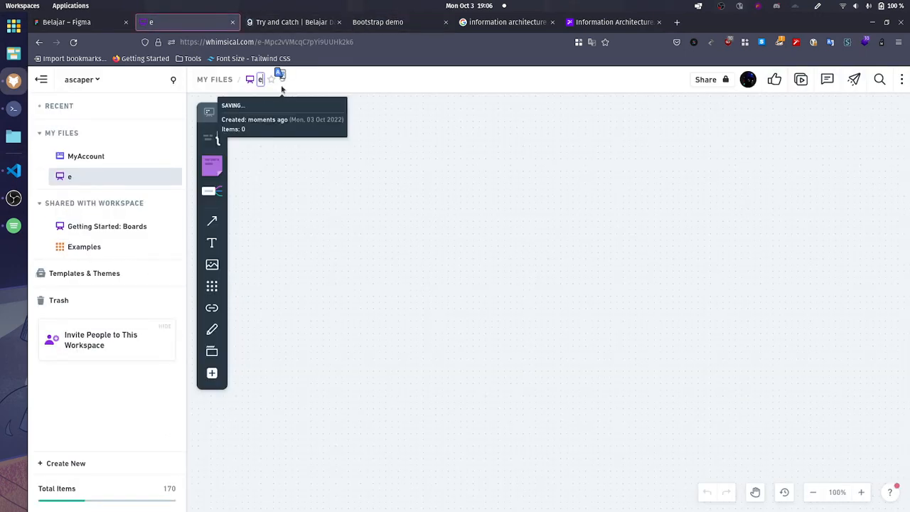
text(commerce-naufal)
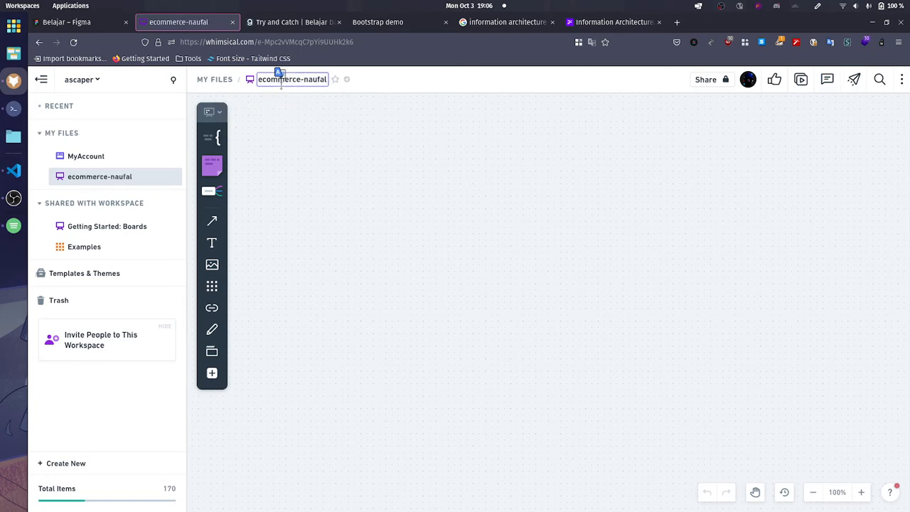
key(Return)
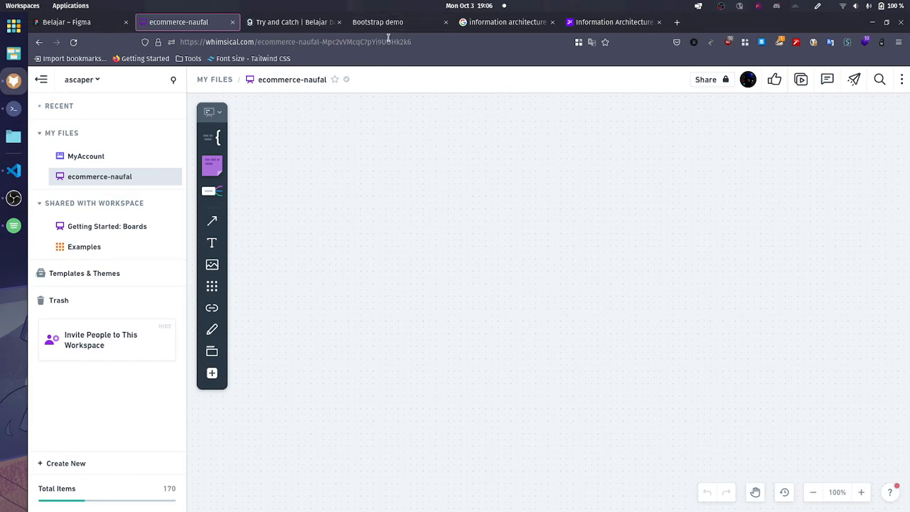
Step: Switch to the Google Images results for information architecture and look over the AltexSoft sitemap preview
click(496, 32)
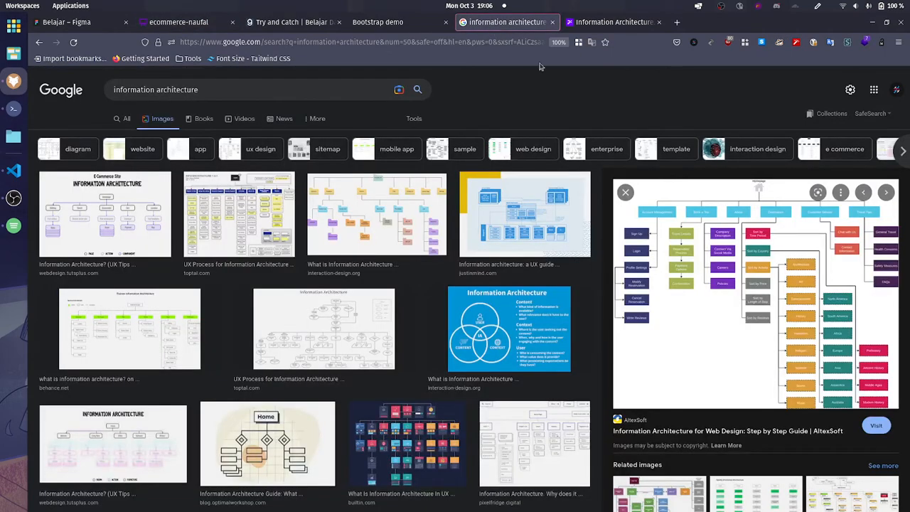
scroll(579, 77, down, 2)
scroll(580, 78, up, 2)
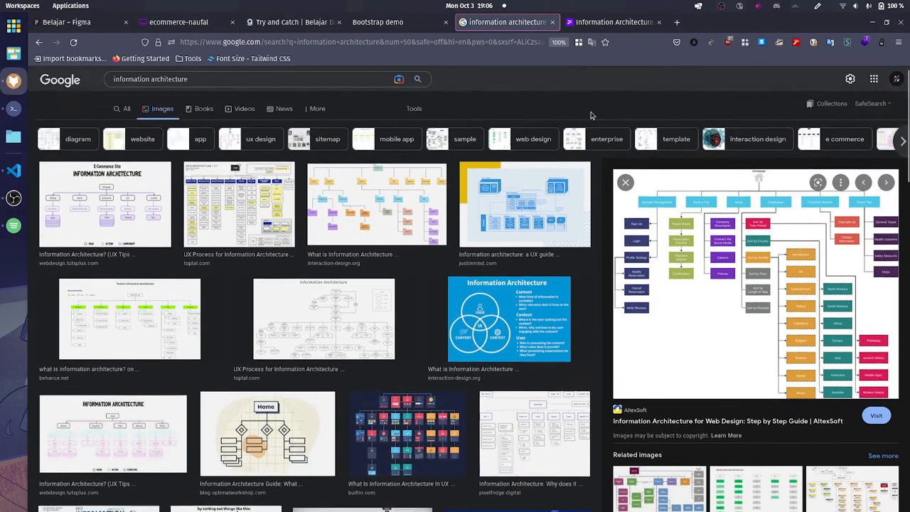
middle_click(707, 252)
click(583, 18)
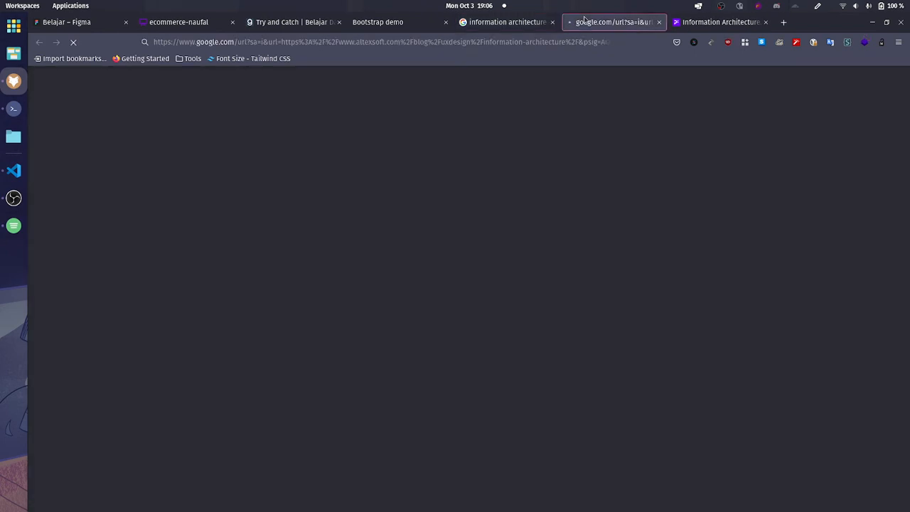
click(510, 29)
click(658, 24)
Step: Open the previewed AltexSoft travel website sitemap image in its own browser tab and view it
right_click(699, 239)
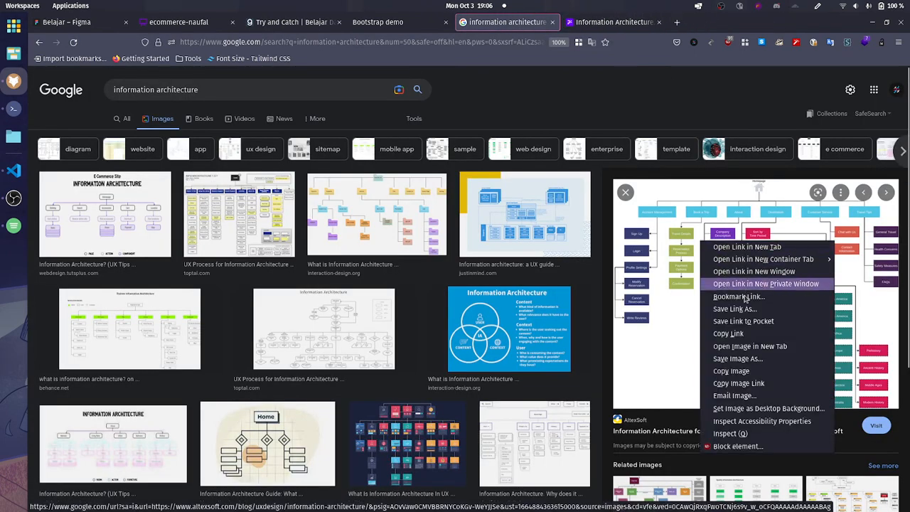
click(733, 347)
click(608, 22)
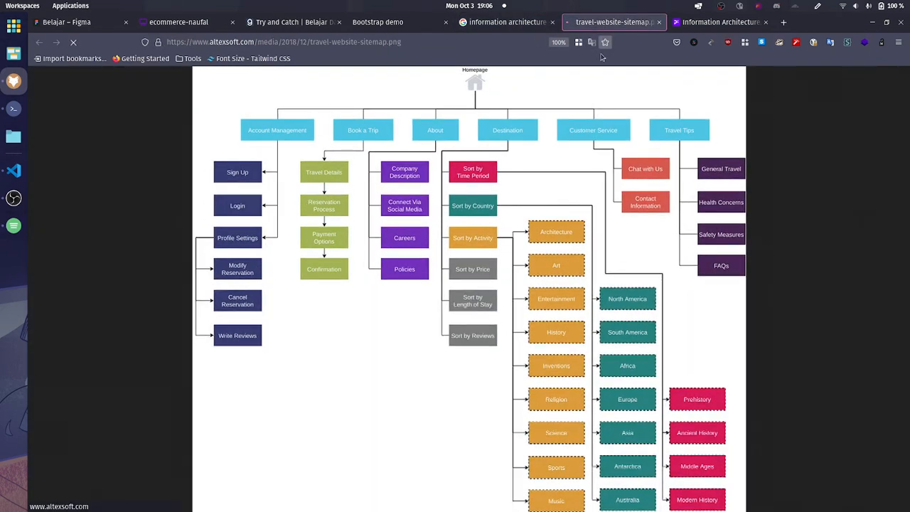
Step: From the image results, preview the wpamelia "Information Architecture for Web Designers" picture and open its full image in a new tab
click(507, 22)
scroll(131, 232, down, 3)
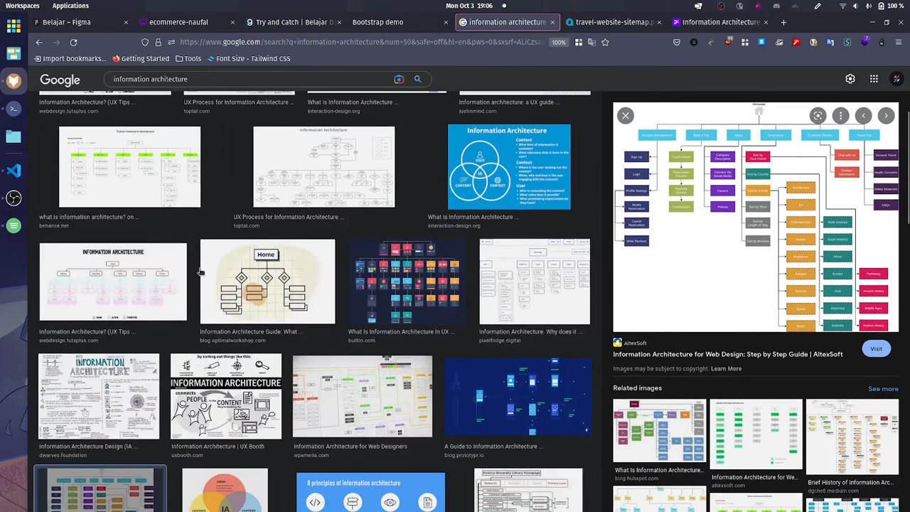
click(330, 406)
scroll(498, 334, up, 3)
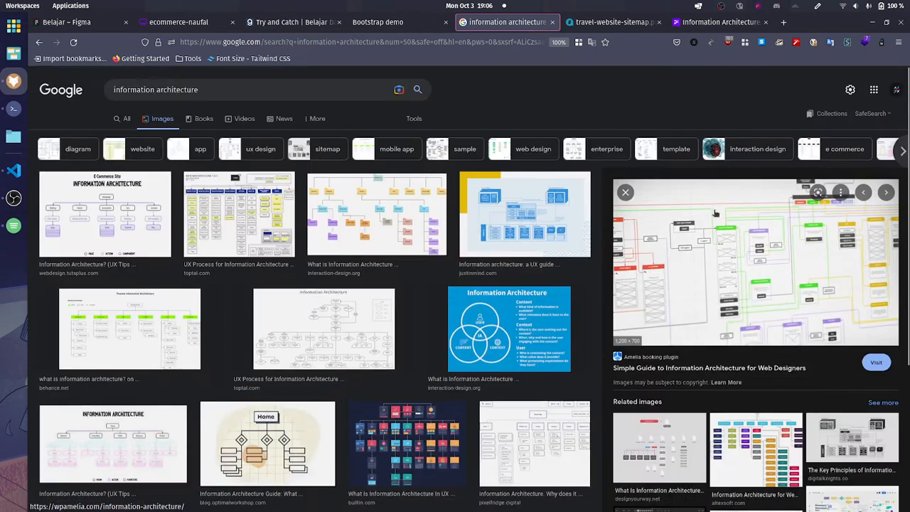
right_click(711, 257)
click(759, 363)
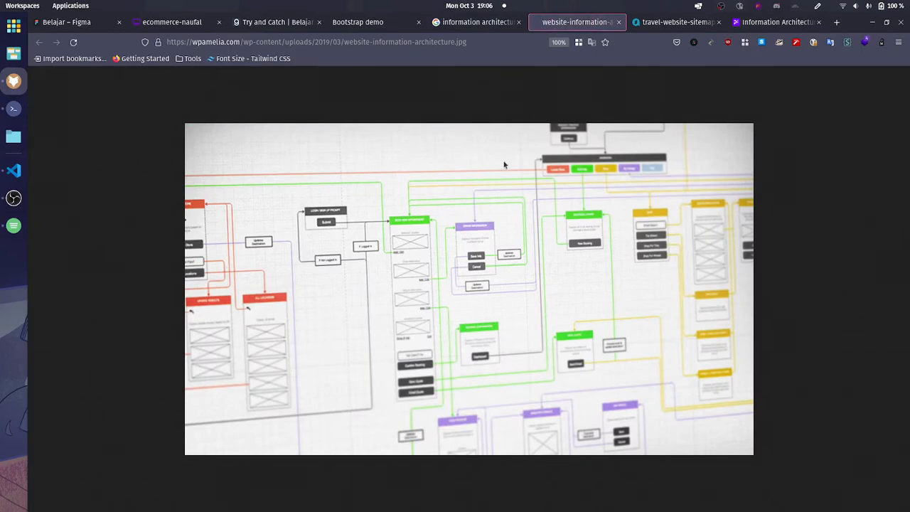
Step: Preview Toptal's library website architecture diagram in the image results and open its full image in a new tab
click(476, 22)
click(227, 283)
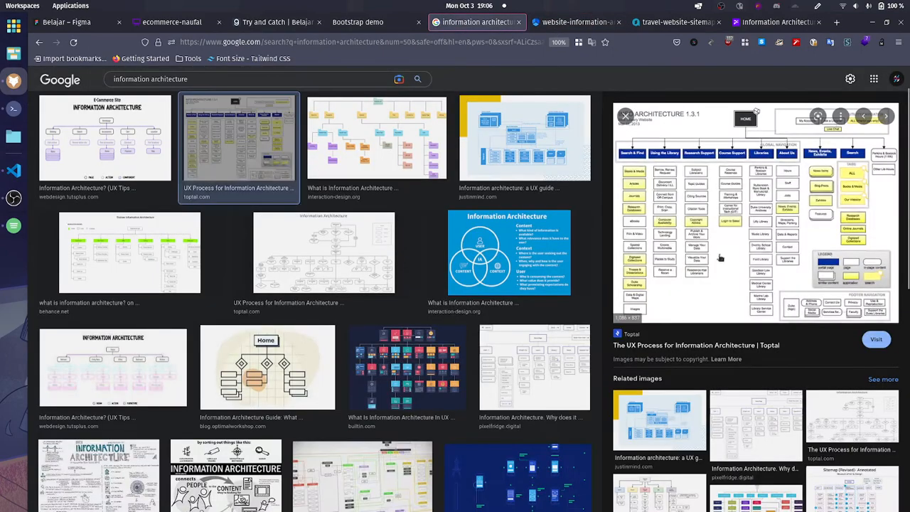
right_click(752, 244)
click(789, 351)
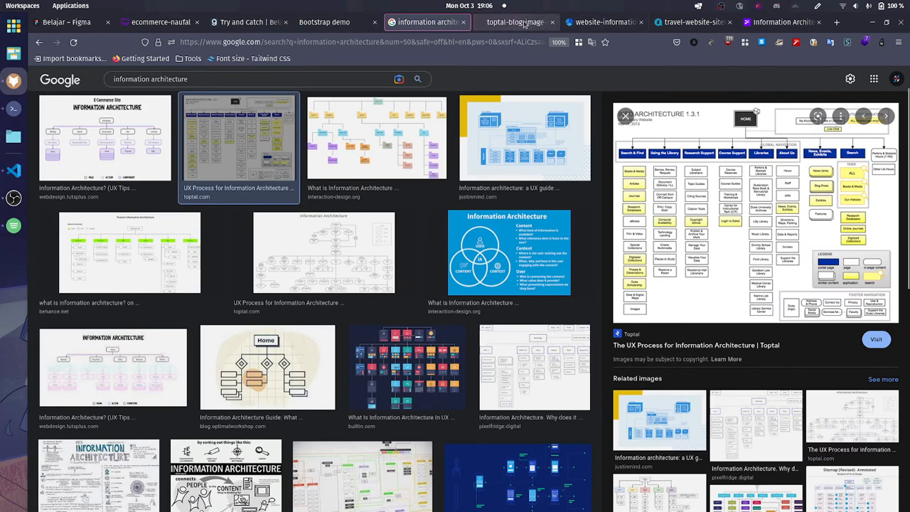
click(516, 22)
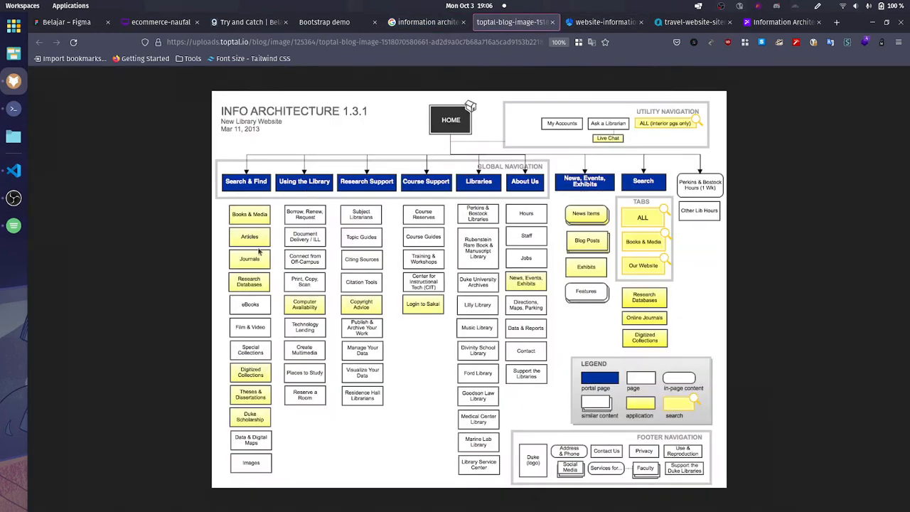
Step: Search Google Images for "information architecture design"
click(427, 22)
text(design)
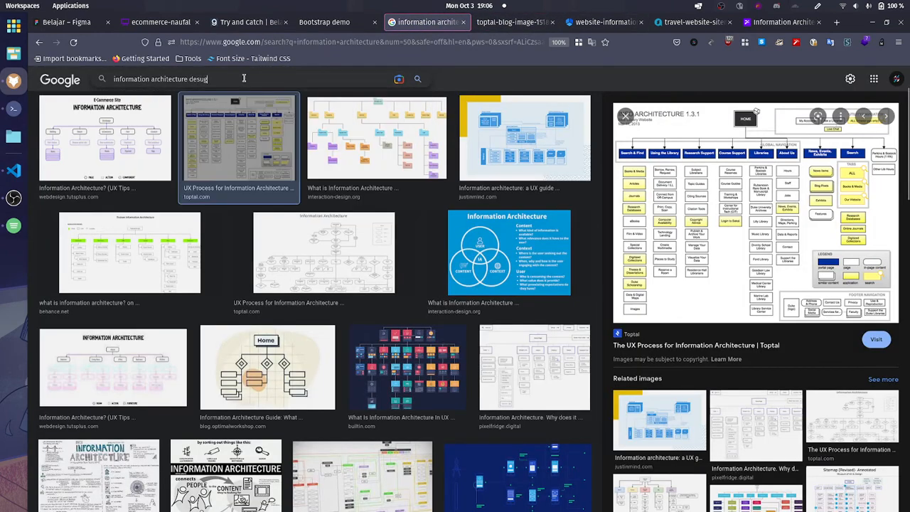
key(Return)
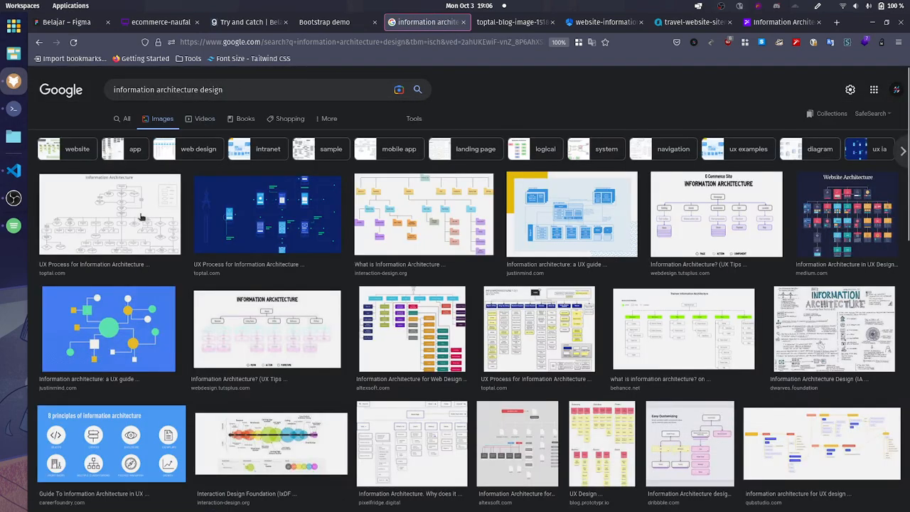
Step: Open the full image of the first result, Toptal's Information Architecture flowchart, in a new tab and keep that tab available
click(109, 214)
right_click(704, 183)
click(743, 287)
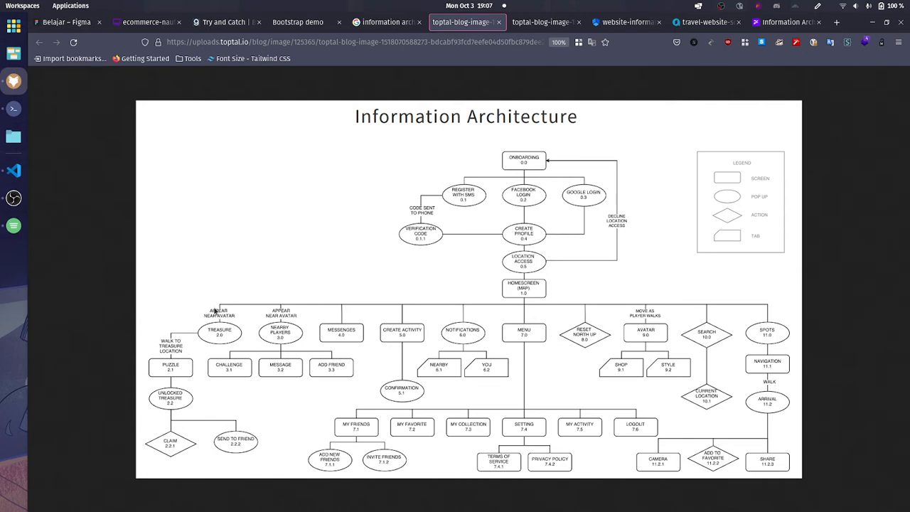
key(ctrl+w)
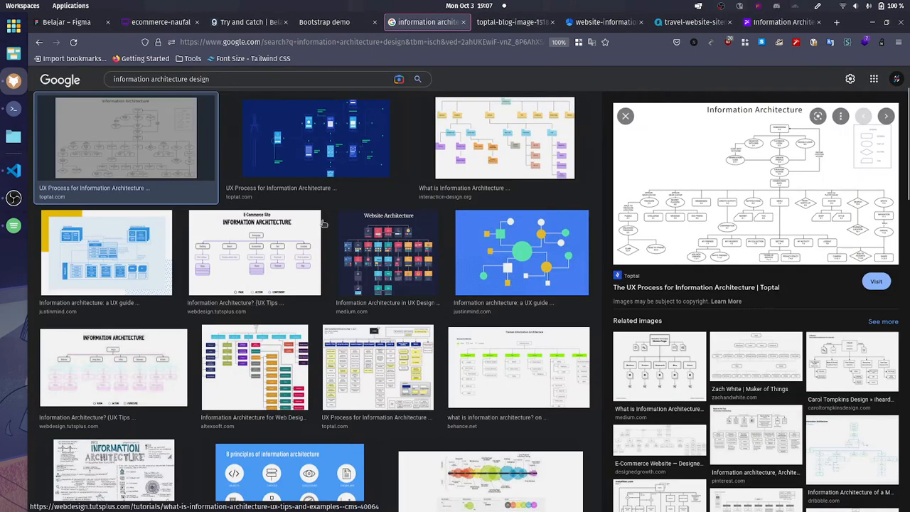
key(ctrl+shift+t)
Step: Compare the blank Whimsical board with the Bootstrap demo store page, looking over the store's header, banner and account menu
click(300, 25)
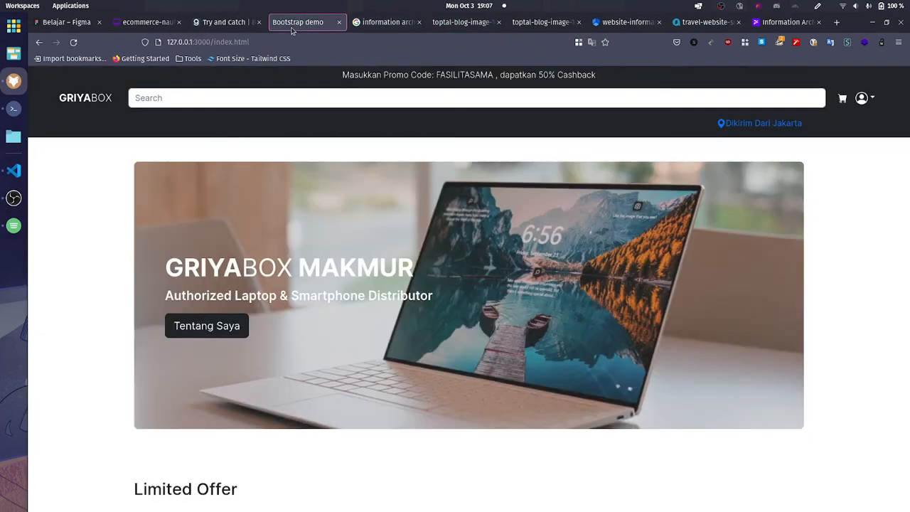
click(144, 22)
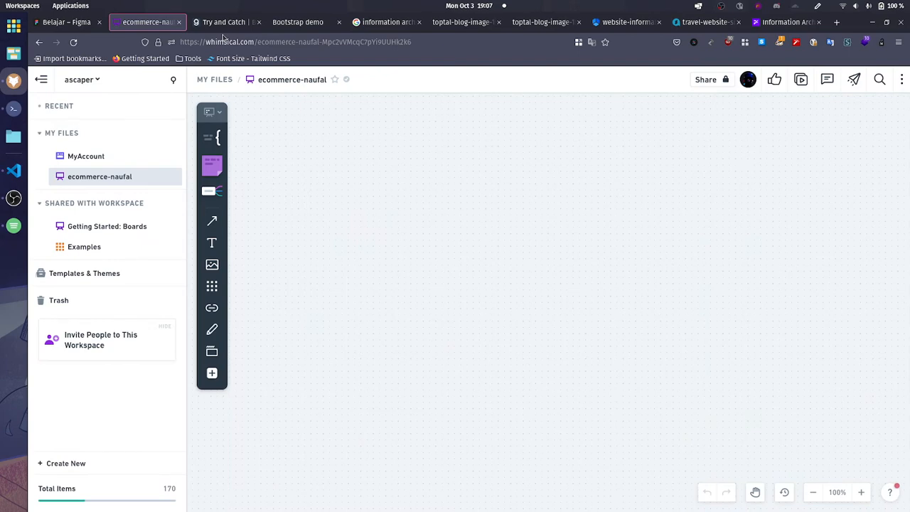
click(294, 23)
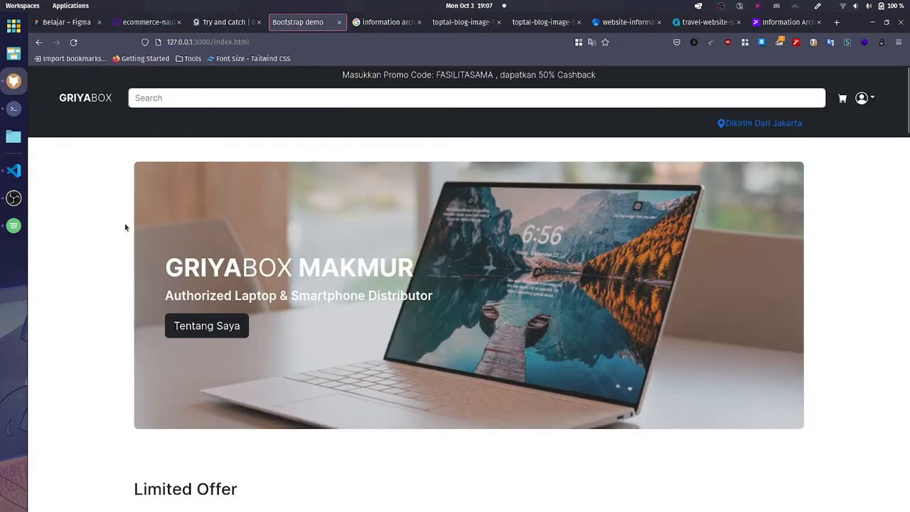
scroll(124, 223, down, 10)
scroll(127, 221, up, 9)
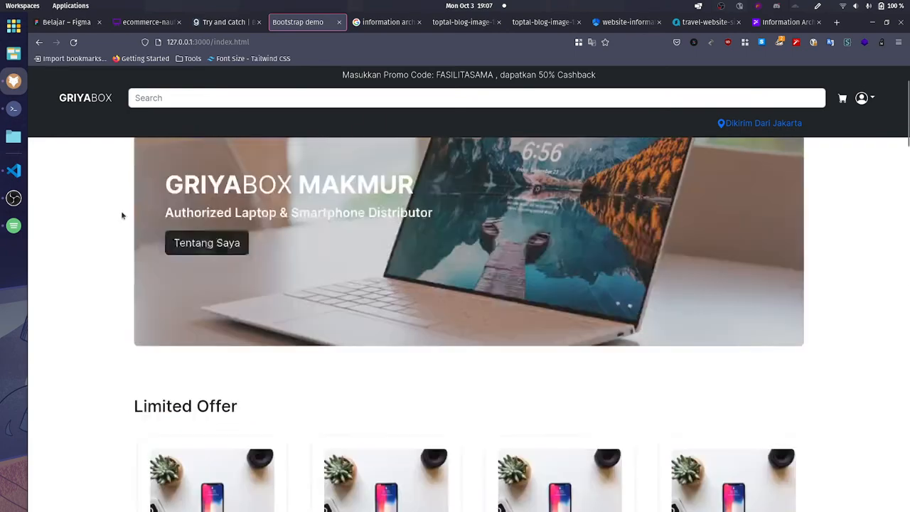
scroll(122, 215, up, 2)
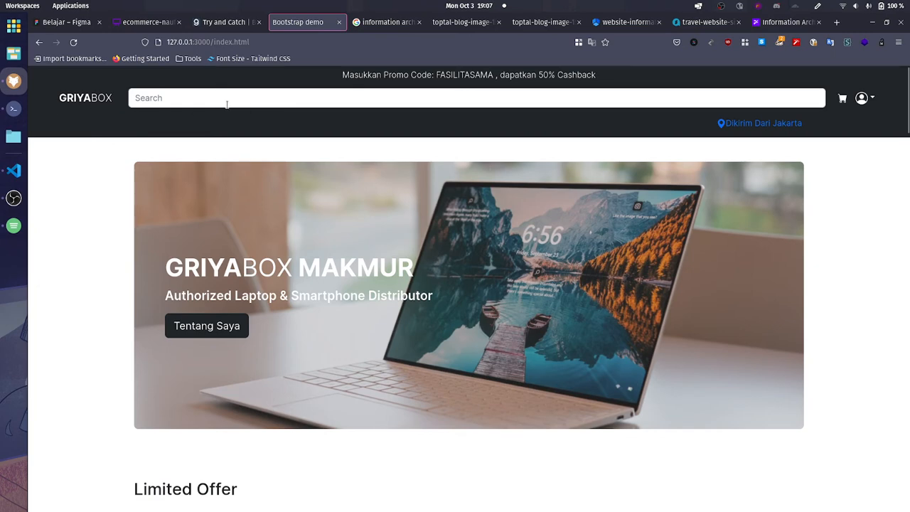
click(873, 106)
click(872, 104)
key(Print)
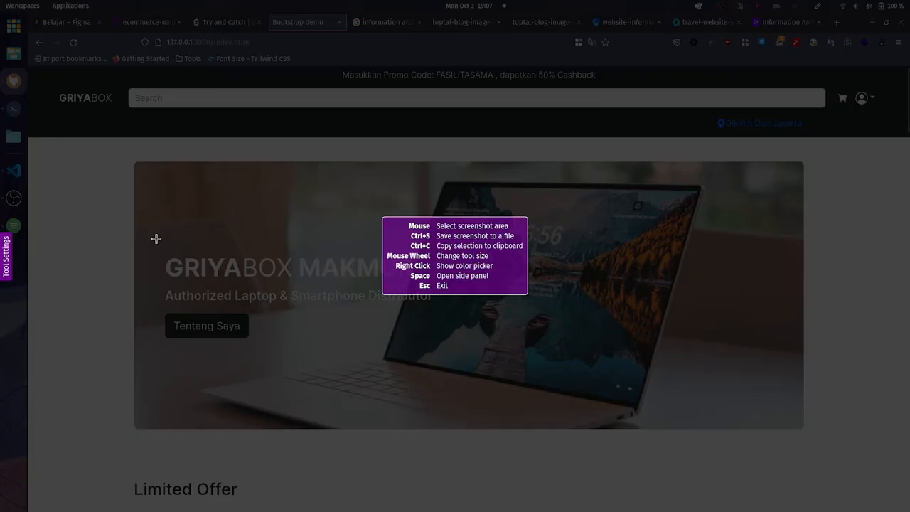
drag(120, 158, 815, 441)
key(Escape)
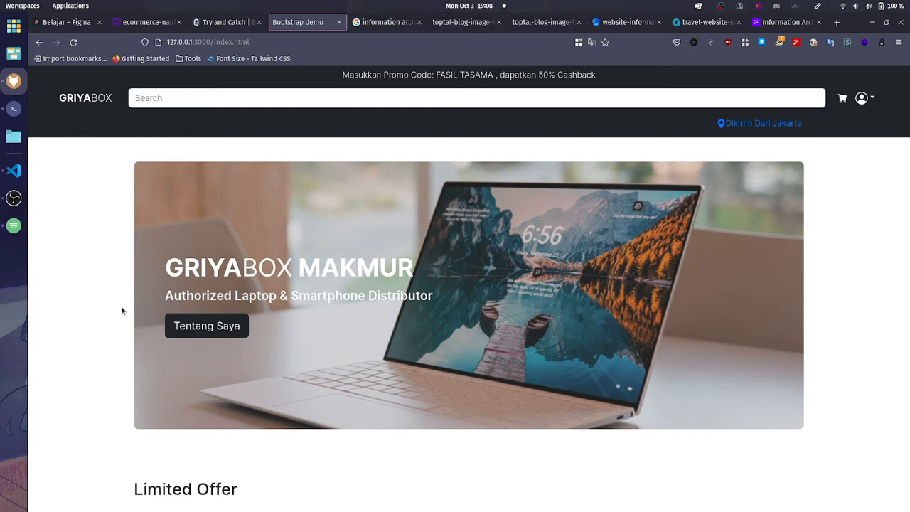
Step: Review the store page's promo line above the header, highlighting its text about the FASILITASAMA code and 50% cashback
scroll(105, 338, down, 2)
scroll(105, 338, up, 2)
drag(362, 77, 613, 81)
click(613, 81)
drag(300, 74, 624, 82)
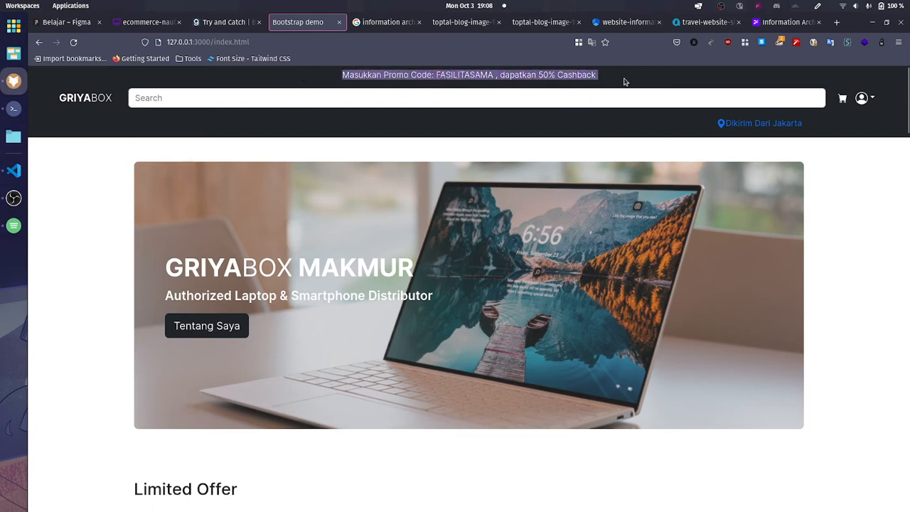
click(624, 82)
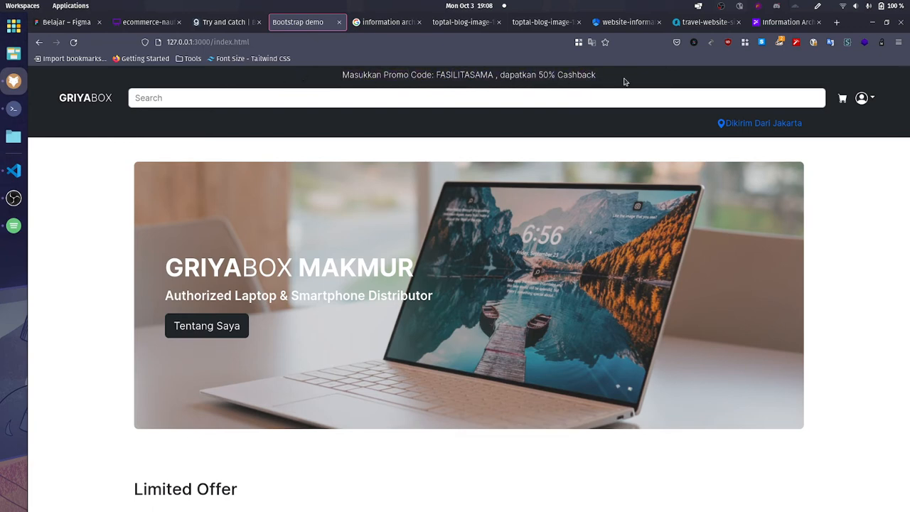
triple_click(349, 75)
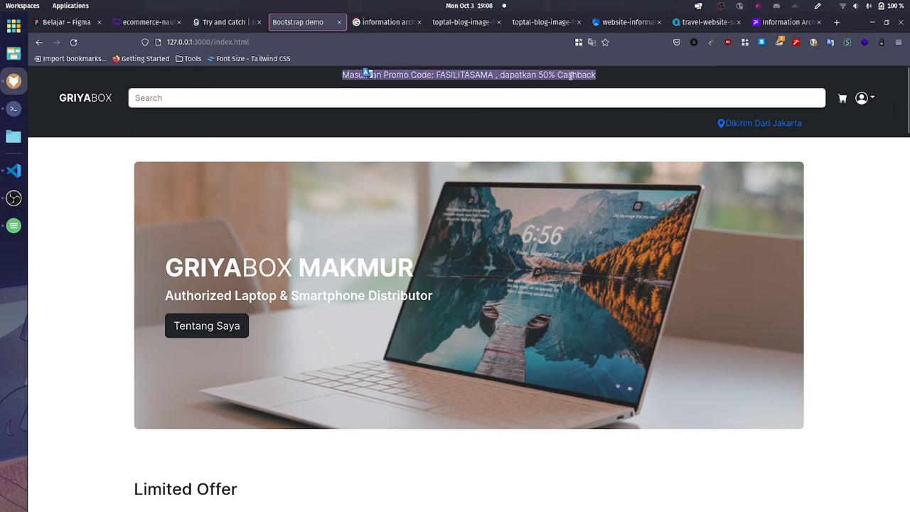
click(586, 75)
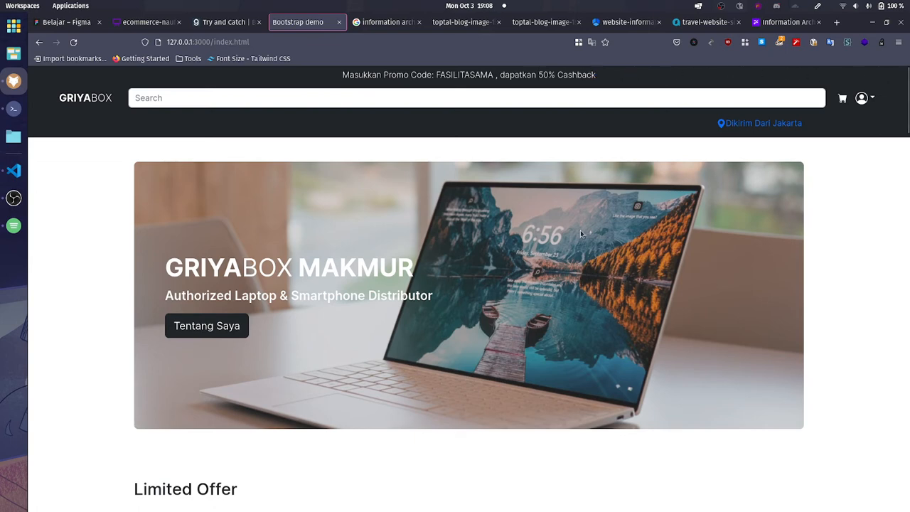
double_click(359, 74)
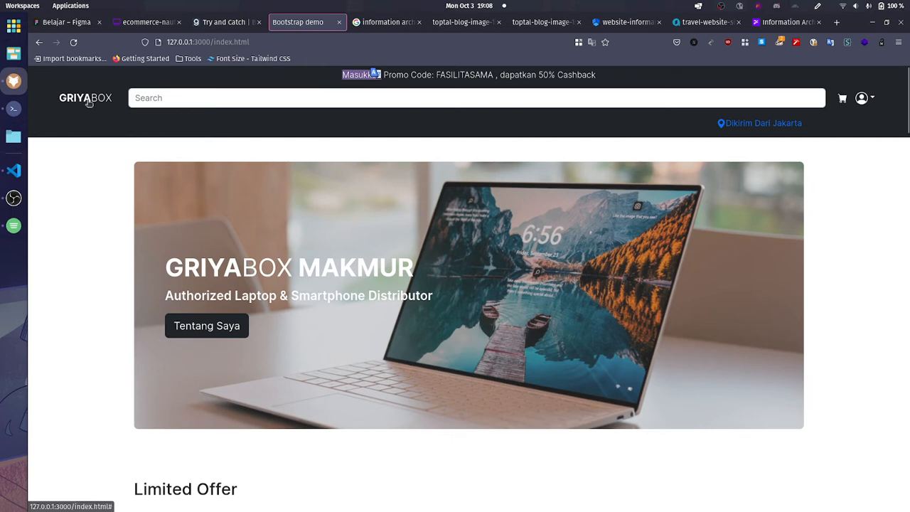
Step: Examine the store header's search field and the account menu with its Masuk and Daftar options
click(183, 98)
click(294, 127)
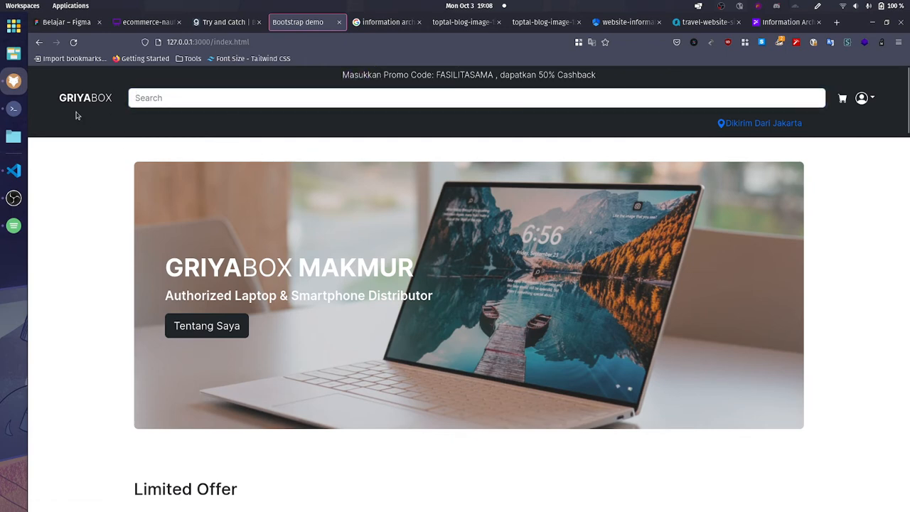
click(169, 96)
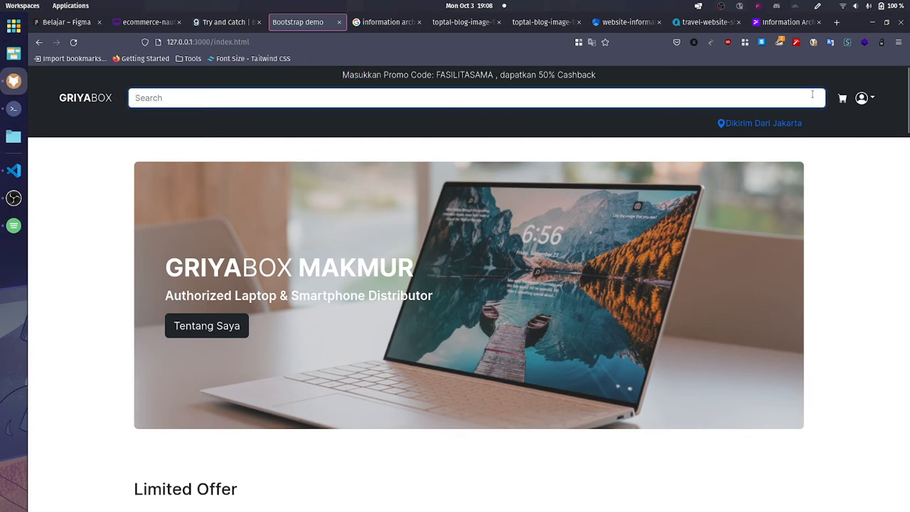
click(863, 99)
click(872, 100)
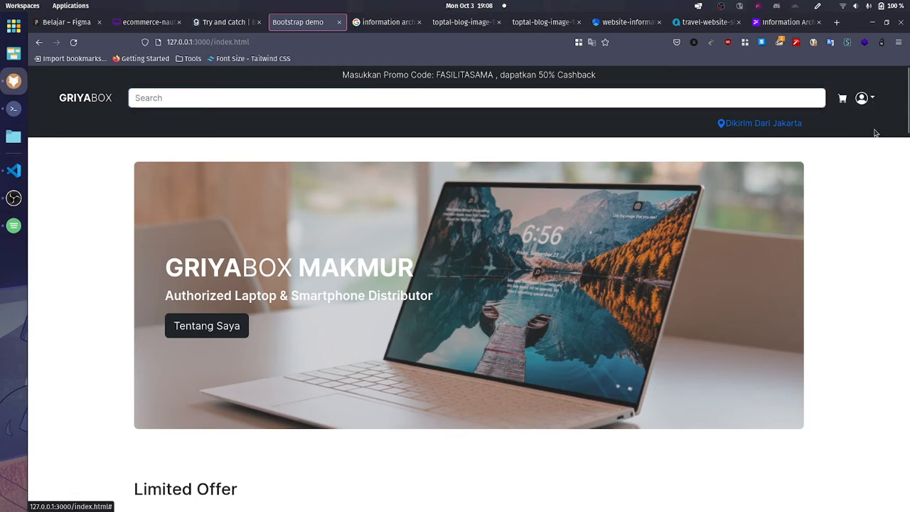
click(863, 99)
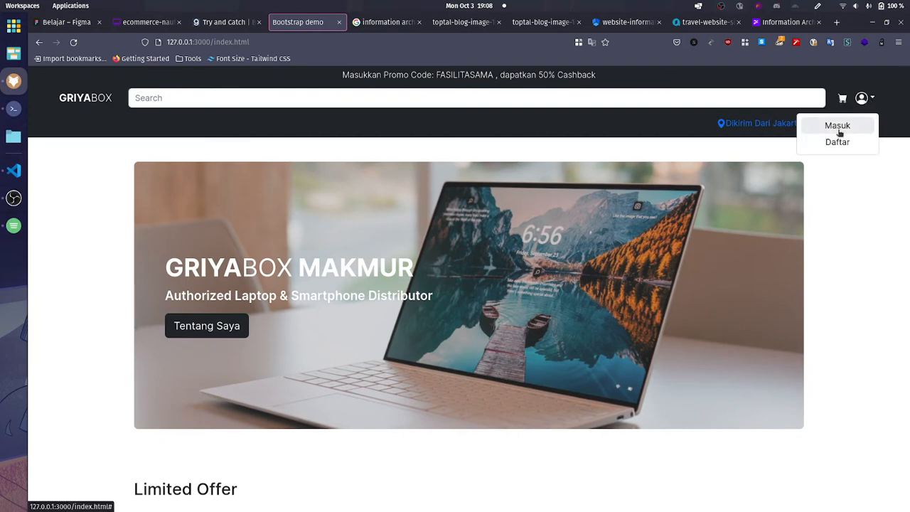
click(724, 127)
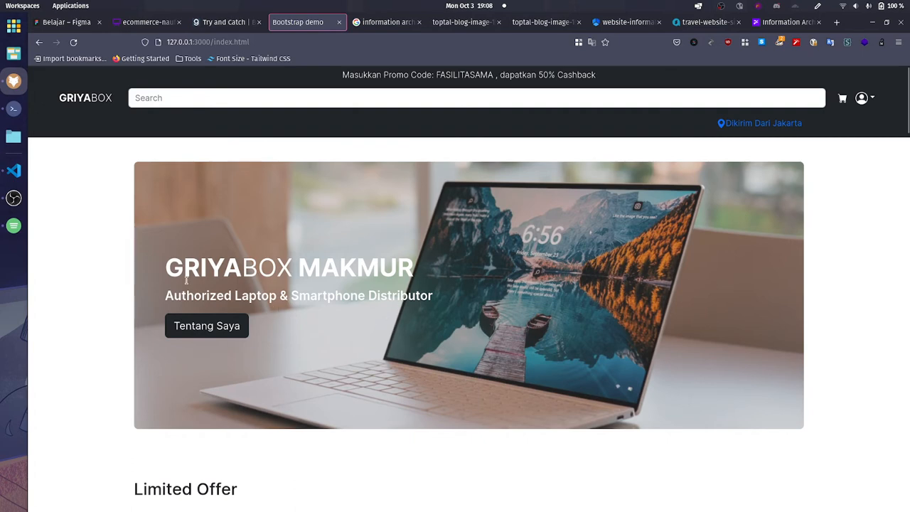
Step: Highlight the banner's title and subtitle for review, and examine the Limited Offer product section below it
drag(163, 276, 431, 276)
drag(166, 295, 466, 302)
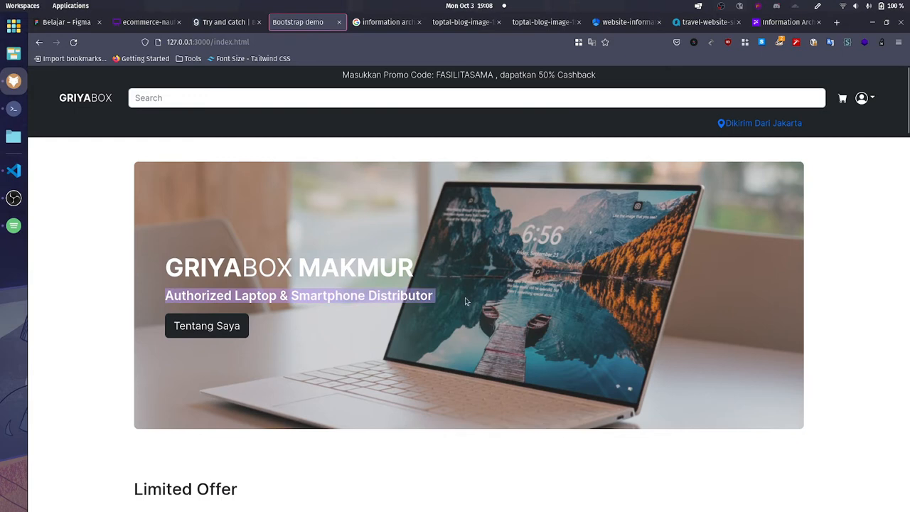
click(466, 301)
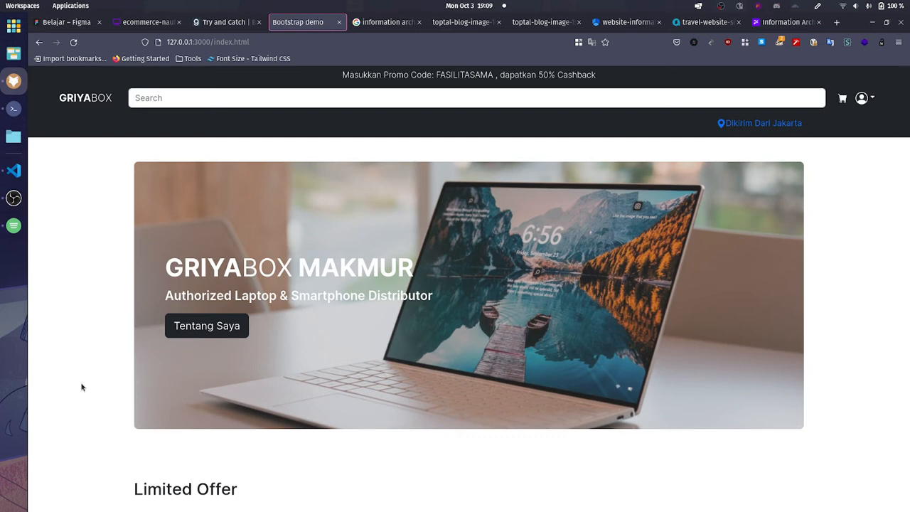
scroll(82, 387, down, 5)
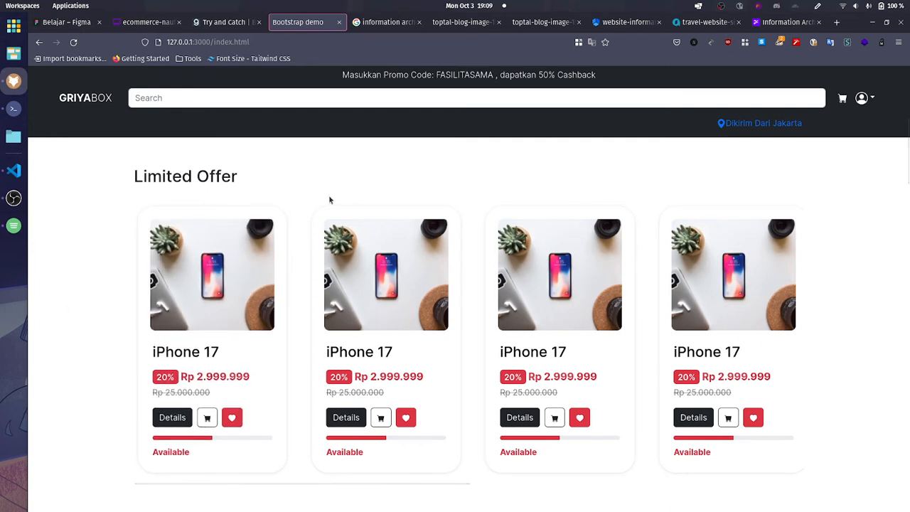
Step: Examine the Limited Offer section, highlighting its heading and browsing its product carousel in both directions
triple_click(150, 169)
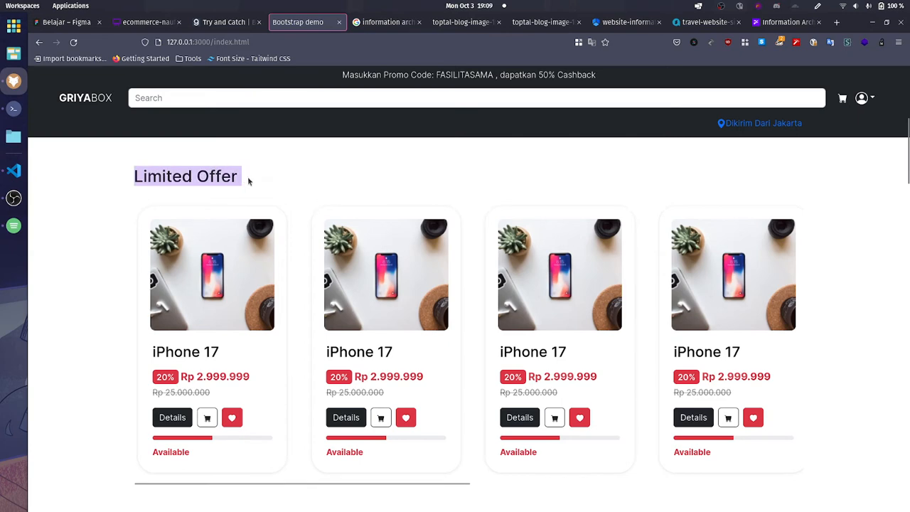
click(304, 262)
scroll(302, 263, right, 9)
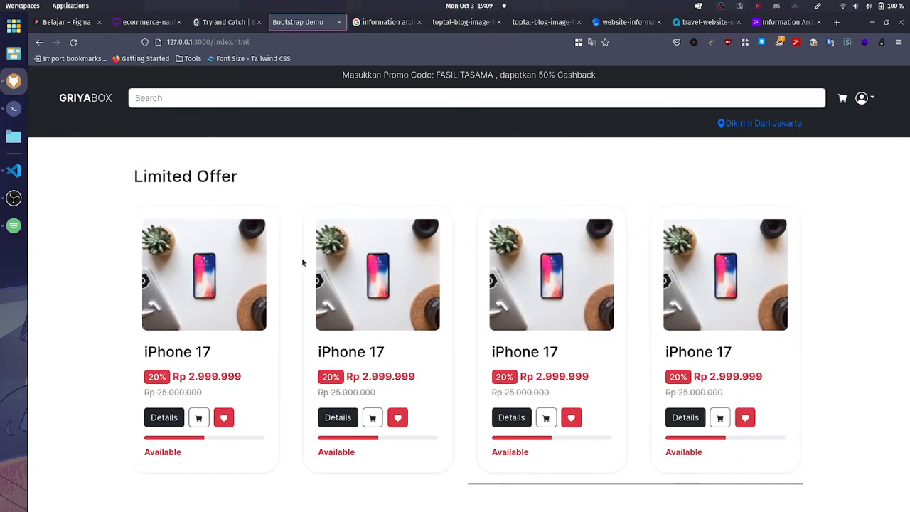
scroll(302, 263, left, 9)
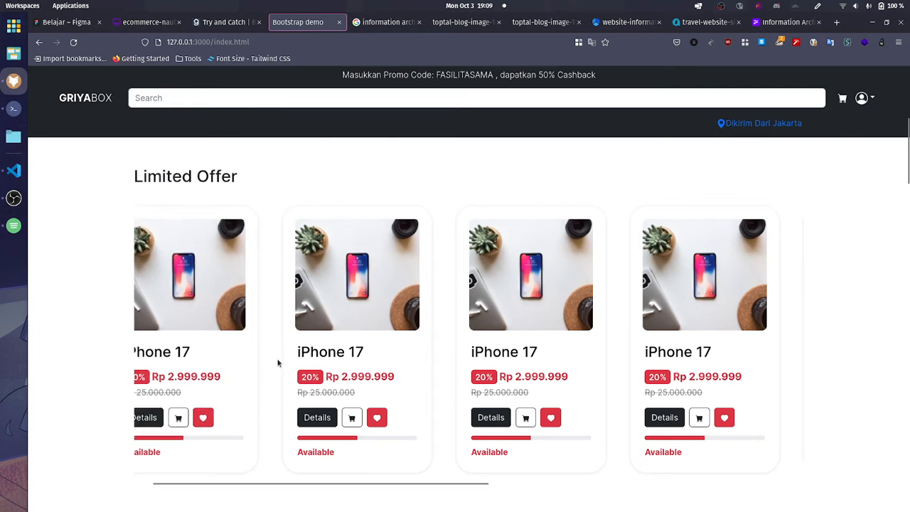
scroll(278, 362, left, 1)
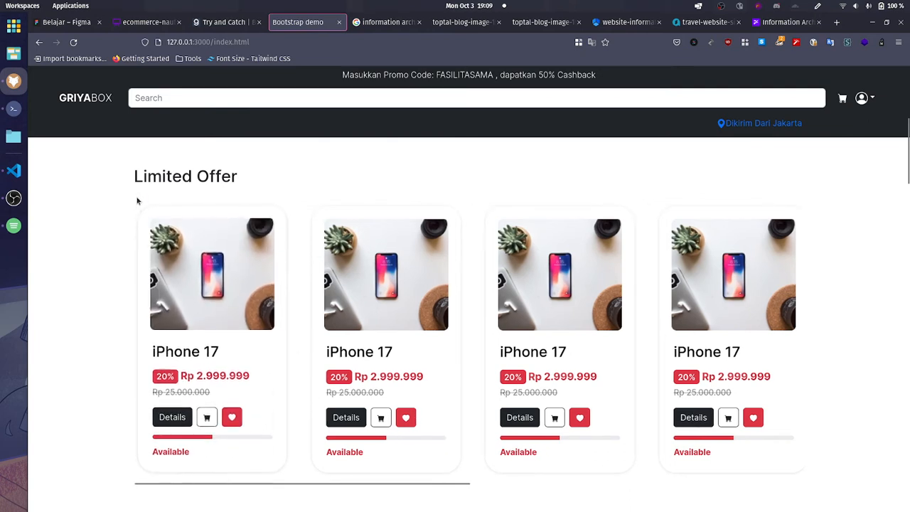
drag(120, 177, 281, 180)
click(282, 180)
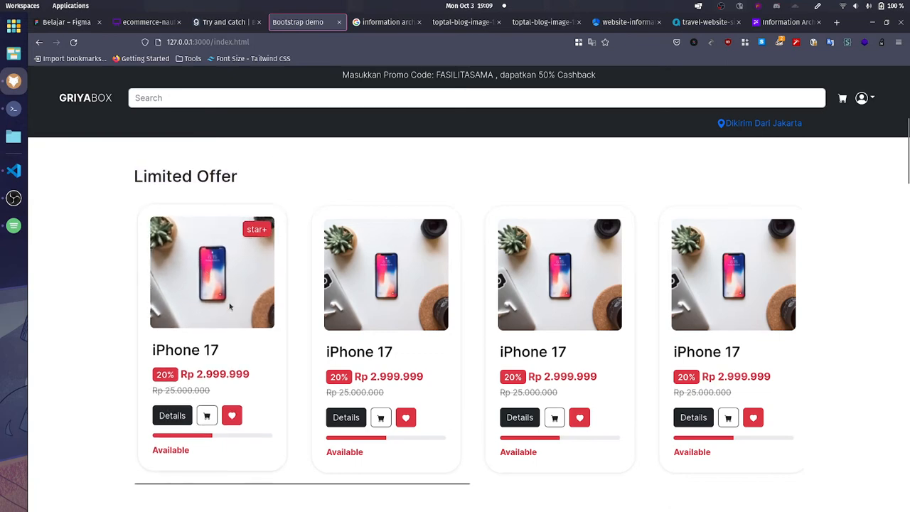
scroll(640, 307, right, 5)
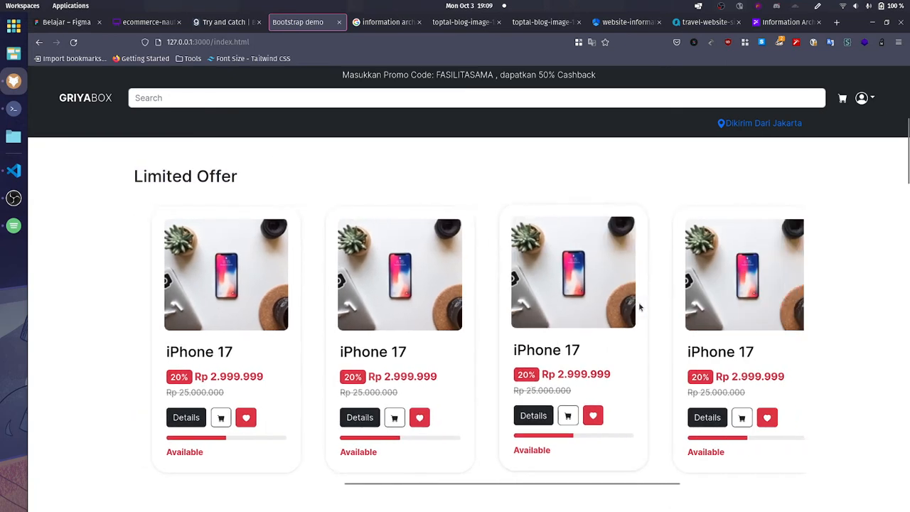
scroll(639, 307, left, 5)
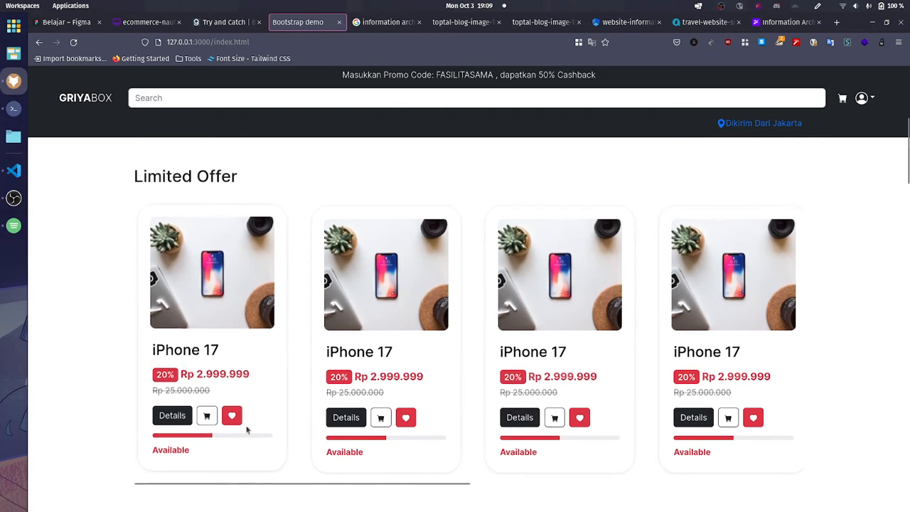
Step: Review the availability label and the star+ badge on the first Limited Offer product card, and browse the neighbouring cards
double_click(216, 462)
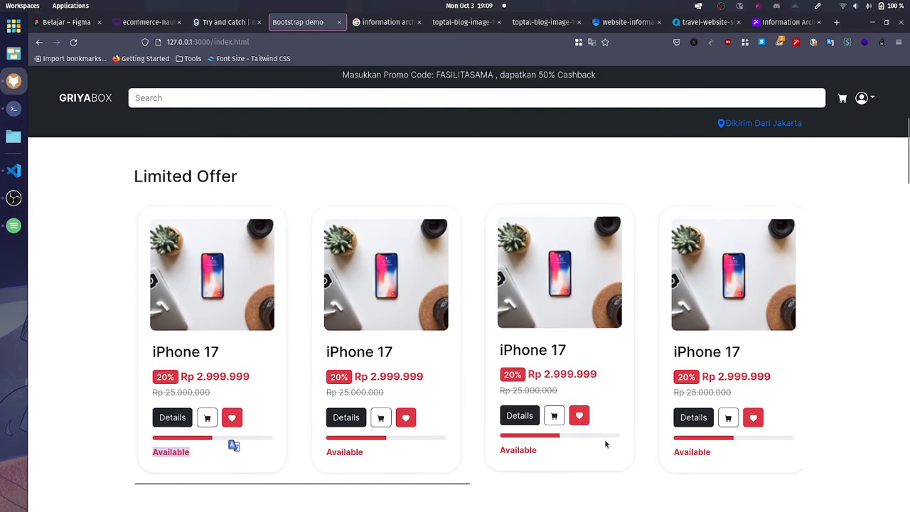
click(377, 459)
scroll(376, 458, right, 5)
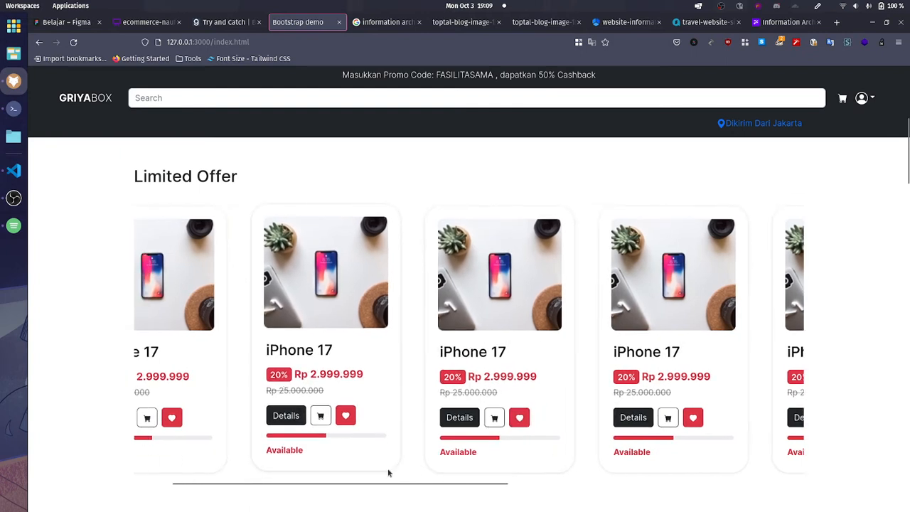
scroll(387, 469, left, 5)
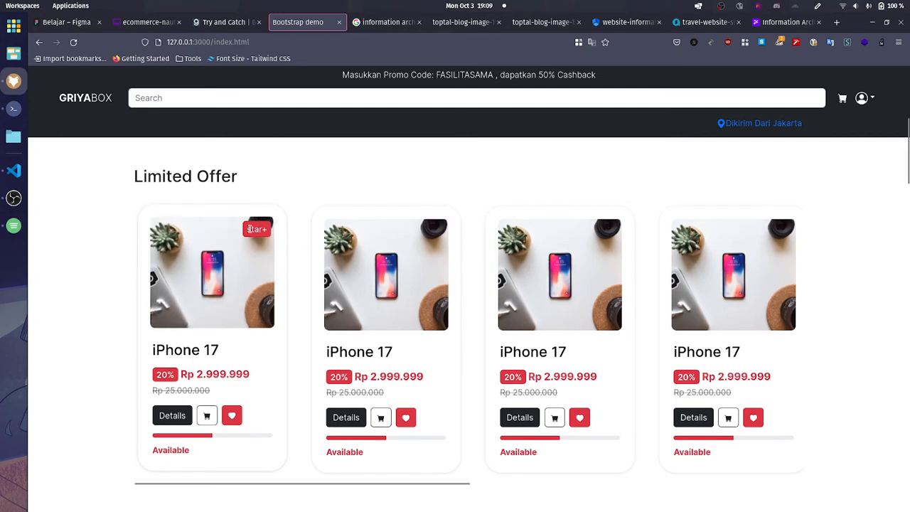
double_click(257, 229)
click(256, 229)
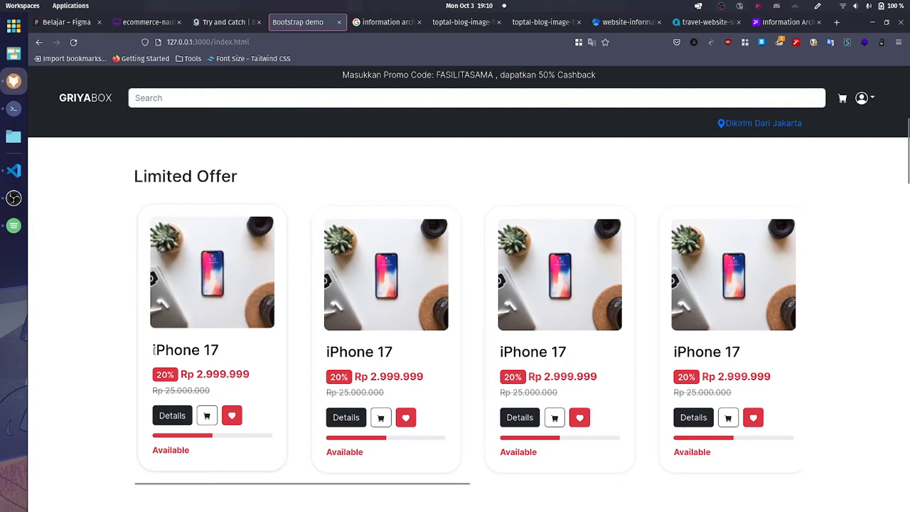
Step: Highlight the product name, discount badge, discounted price and crossed-out original price on the first Limited Offer card for review
drag(154, 350, 224, 358)
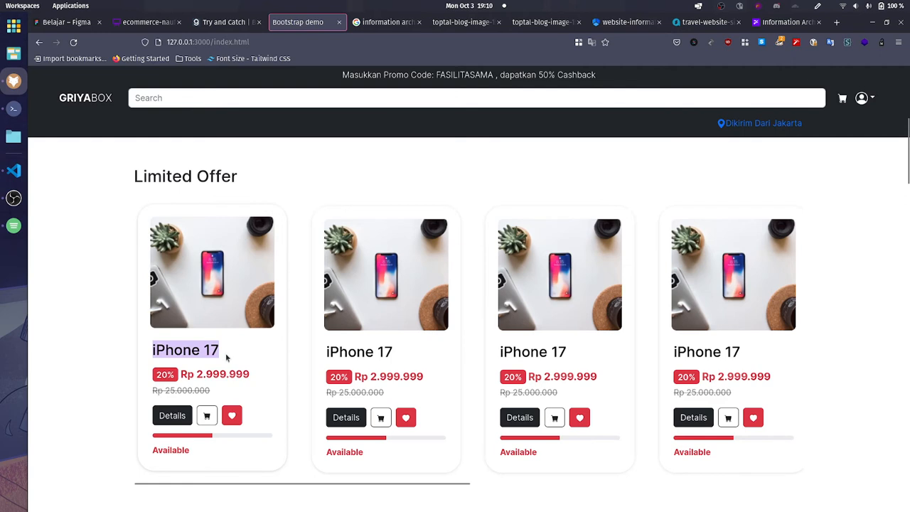
double_click(170, 376)
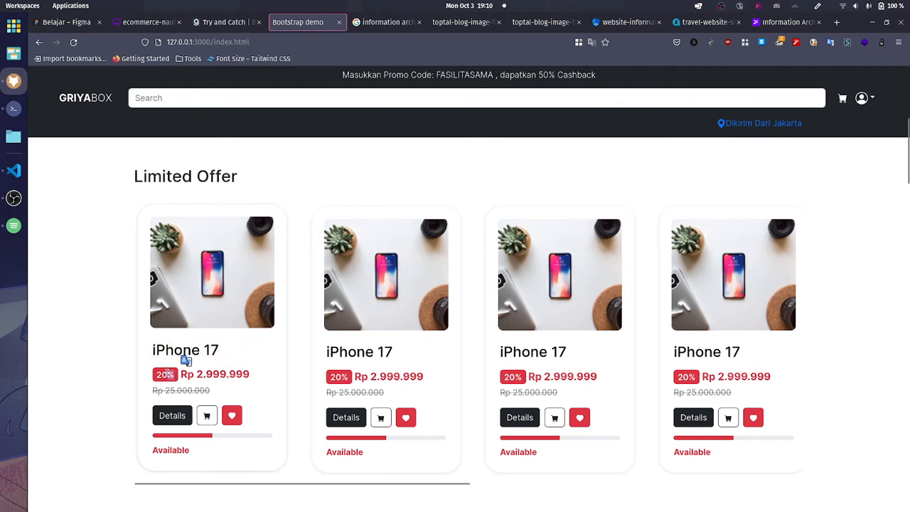
double_click(172, 375)
double_click(171, 376)
drag(182, 375, 241, 374)
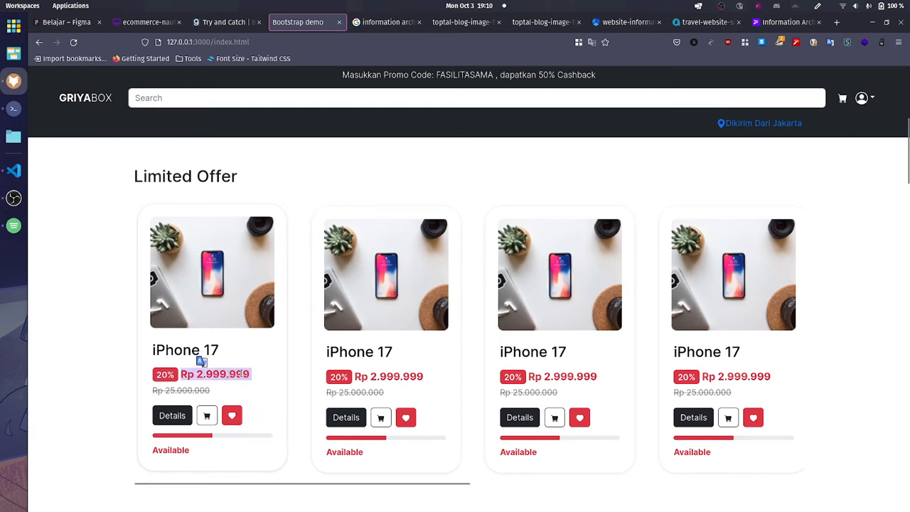
click(241, 374)
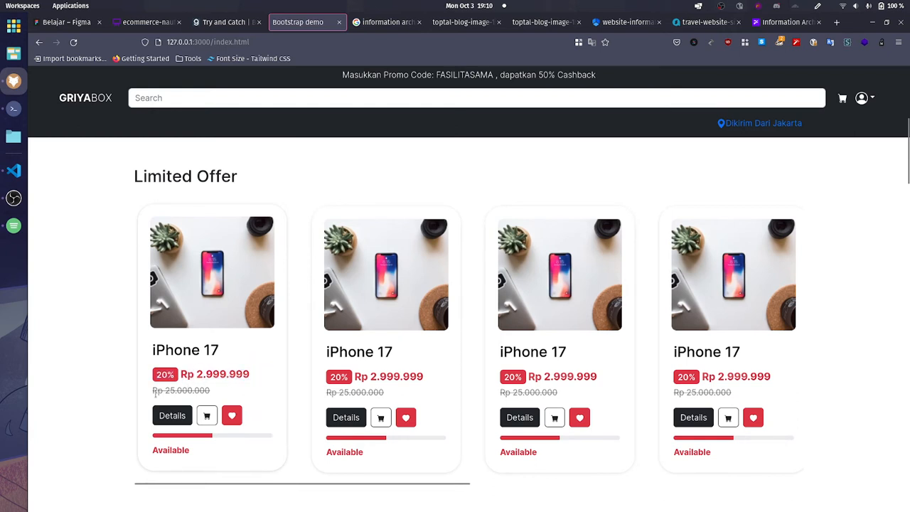
drag(156, 393, 214, 396)
click(214, 396)
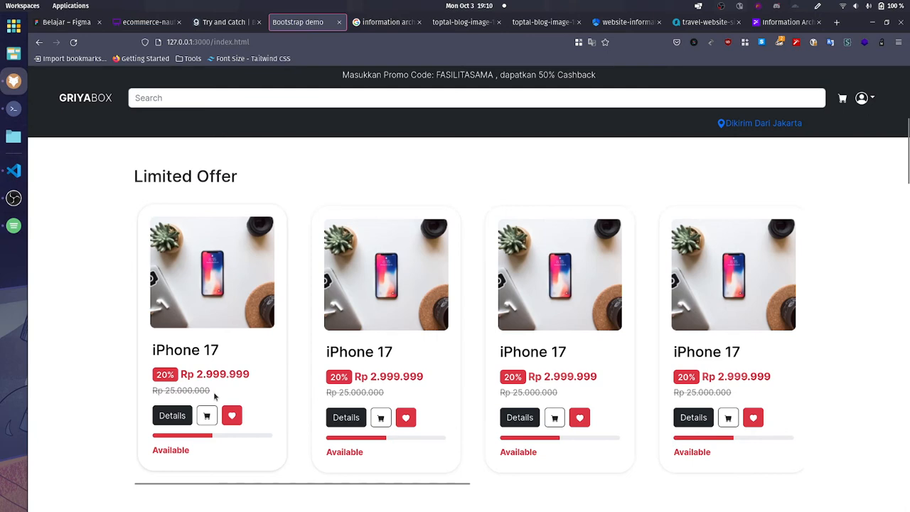
Step: Try the Details and wishlist buttons on the first Limited Offer product card
click(178, 421)
scroll(115, 408, down, 5)
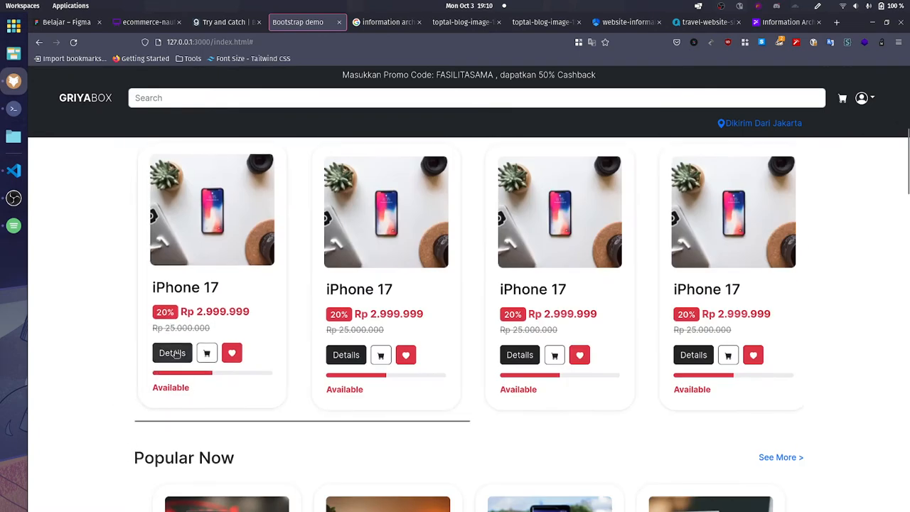
scroll(91, 423, up, 1)
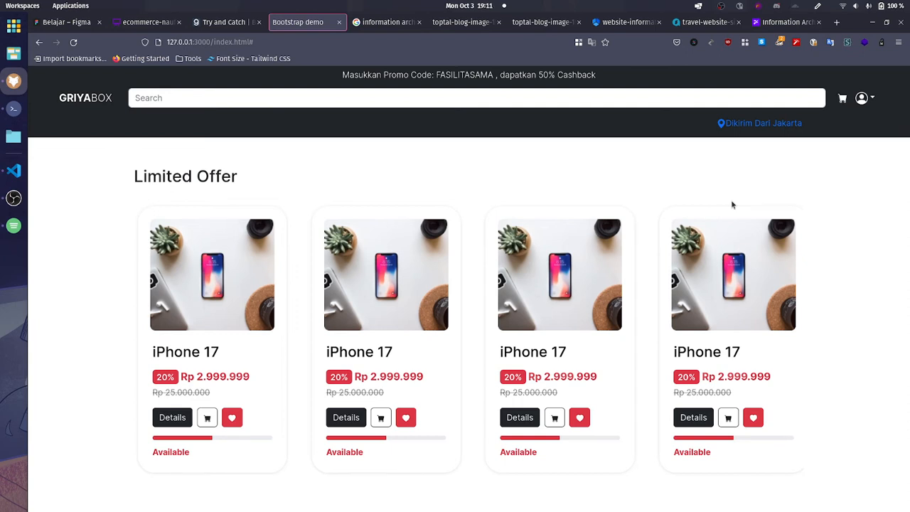
click(234, 417)
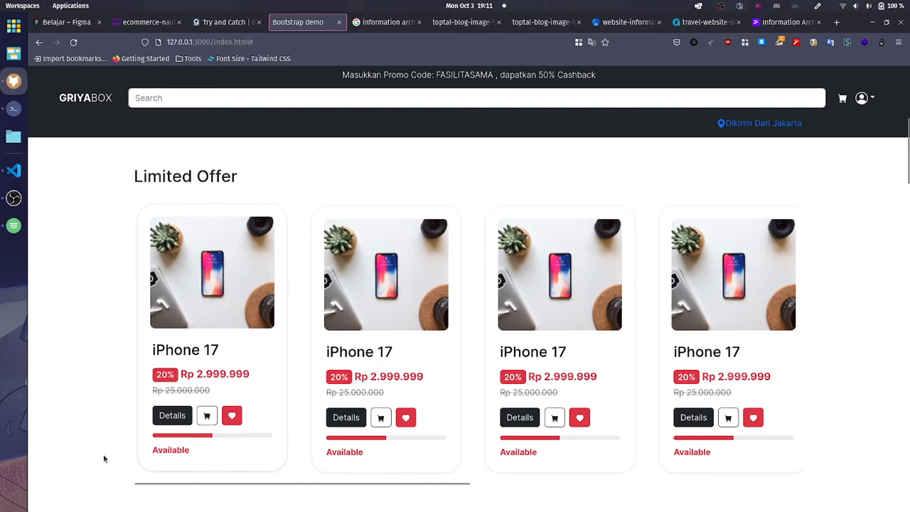
Step: Examine the Popular Now section, highlighting its heading and the See More link
scroll(103, 457, down, 3)
scroll(128, 462, down, 3)
scroll(260, 351, up, 2)
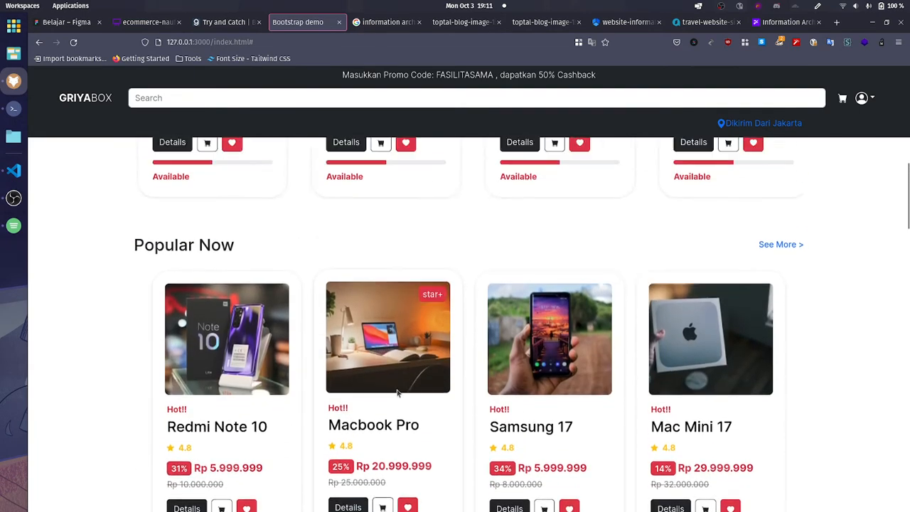
triple_click(151, 270)
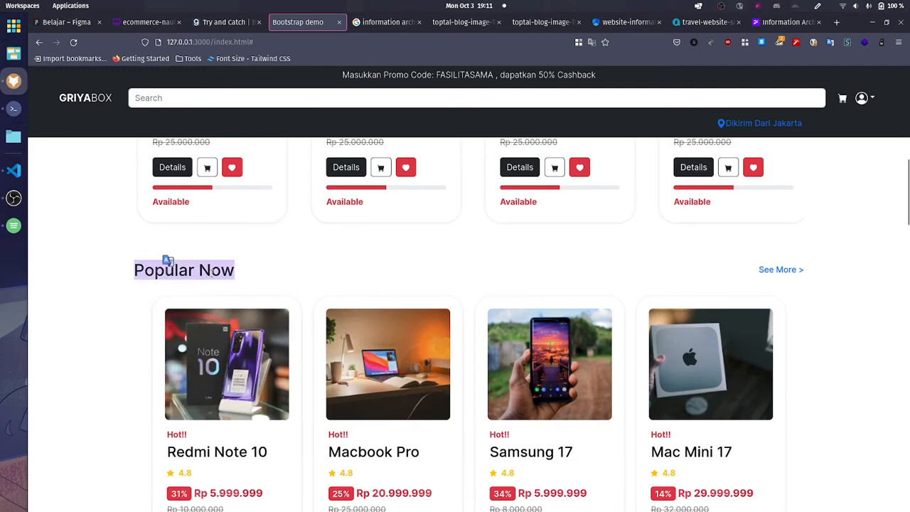
click(405, 291)
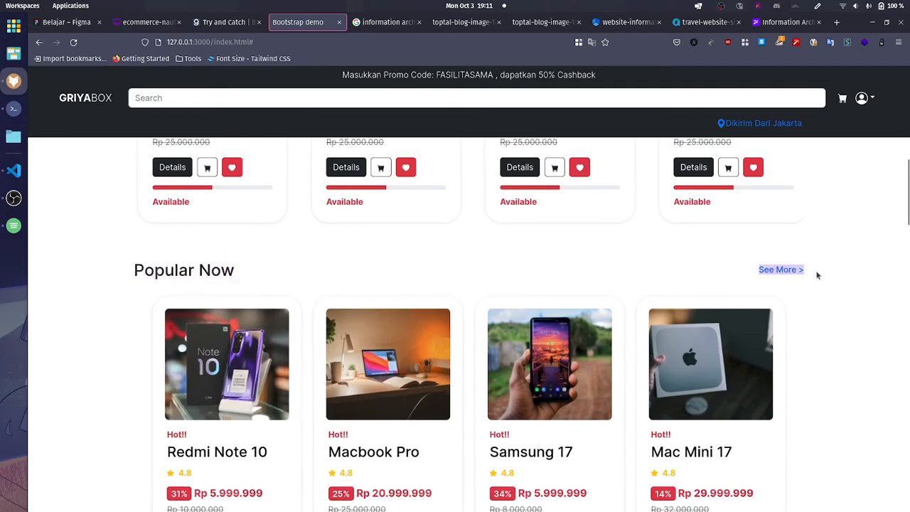
scroll(374, 359, down, 2)
scroll(340, 342, up, 1)
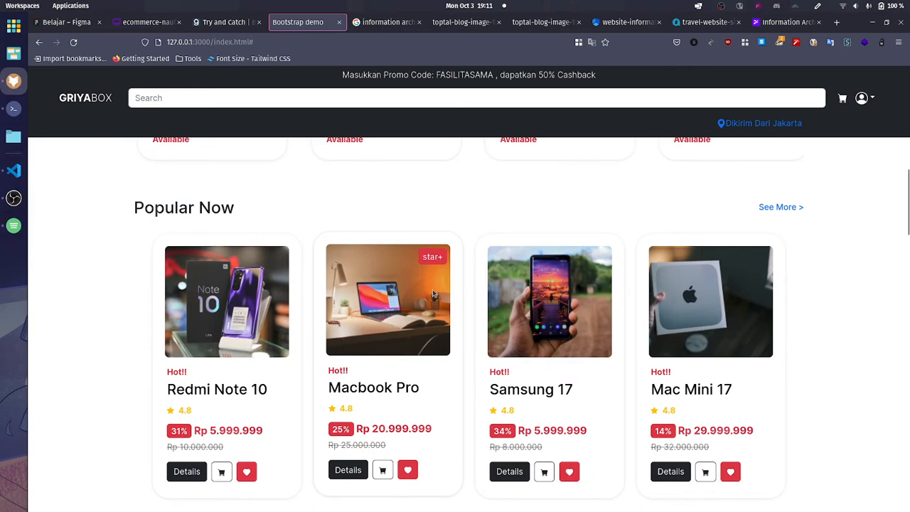
drag(756, 207, 813, 213)
click(824, 219)
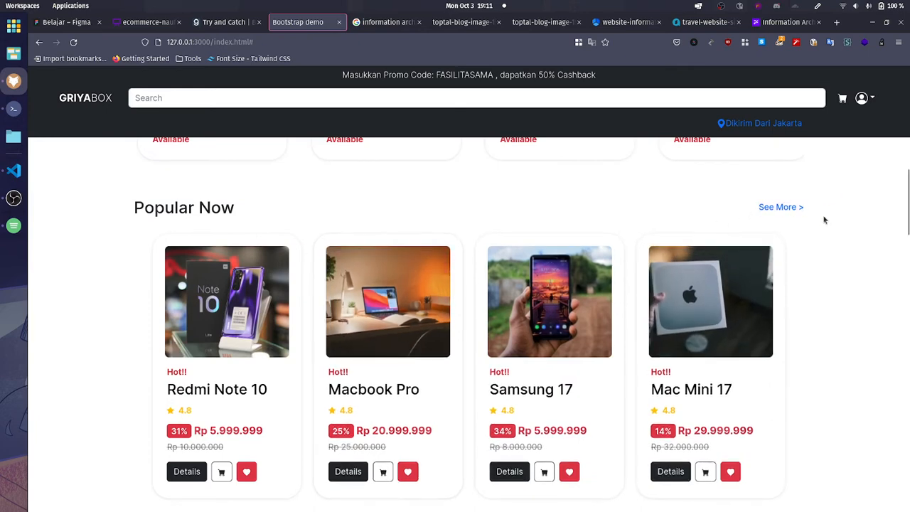
Step: Highlight the Popular Now heading again and follow the section's See More link
double_click(226, 211)
triple_click(228, 210)
click(240, 212)
triple_click(152, 209)
click(331, 219)
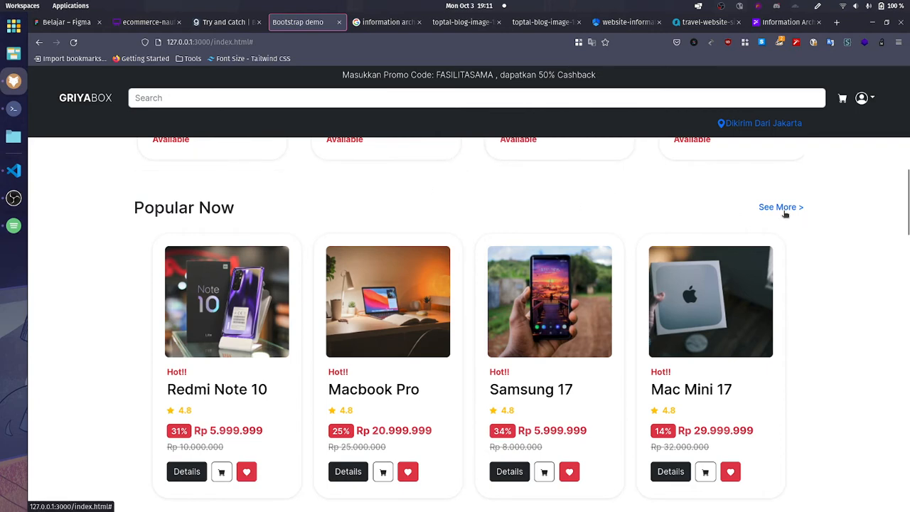
click(784, 209)
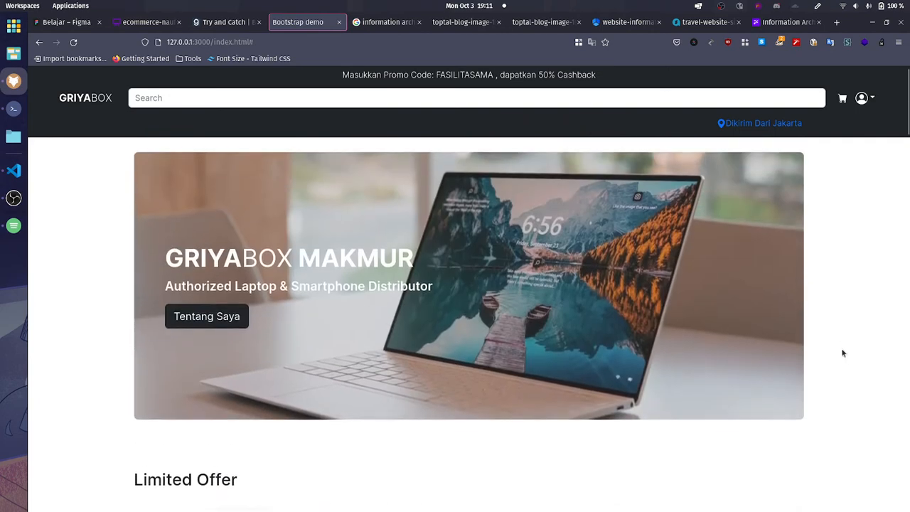
Step: Return to the Popular Now section and highlight the Hot!! label and product name on the Redmi Note 10 card
scroll(844, 354, down, 9)
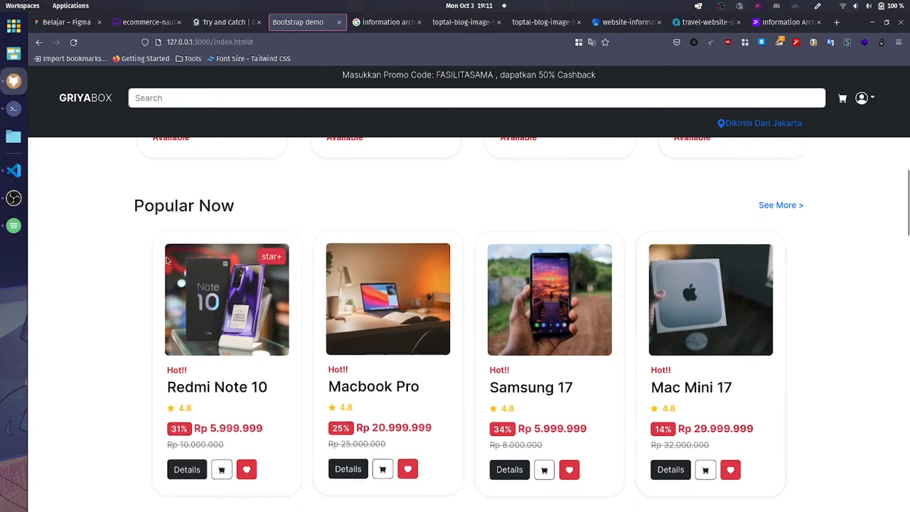
scroll(210, 278, down, 2)
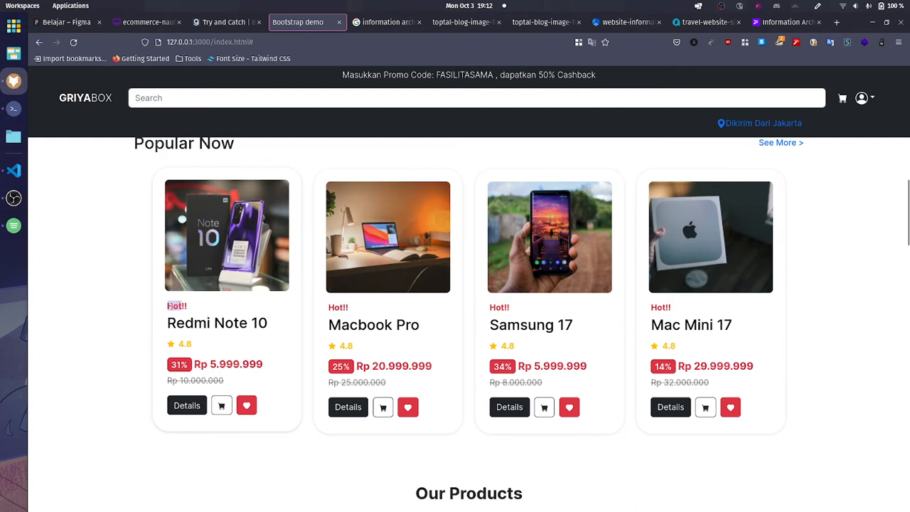
click(167, 309)
triple_click(178, 305)
click(181, 322)
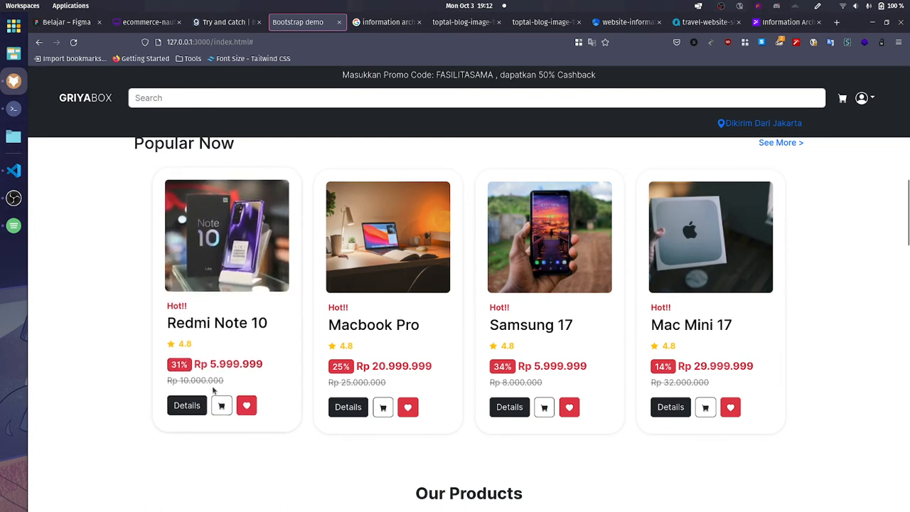
drag(171, 323, 270, 326)
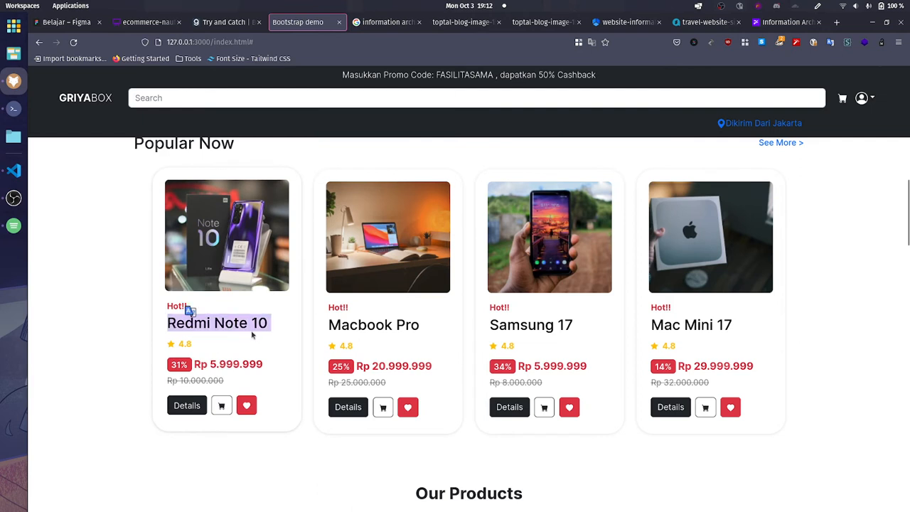
click(255, 334)
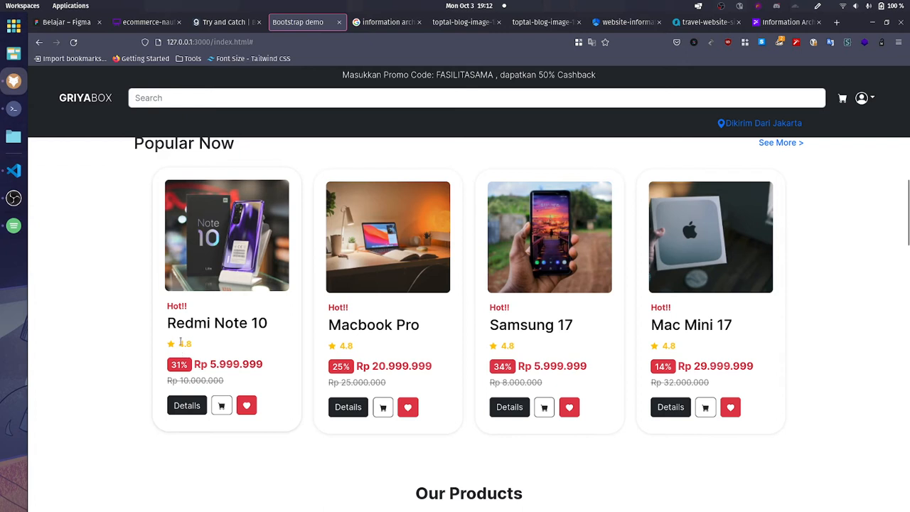
Step: Highlight the rating, discount badge, discounted price and crossed-out original price on the Redmi Note 10 card for review
drag(192, 346, 169, 347)
triple_click(182, 363)
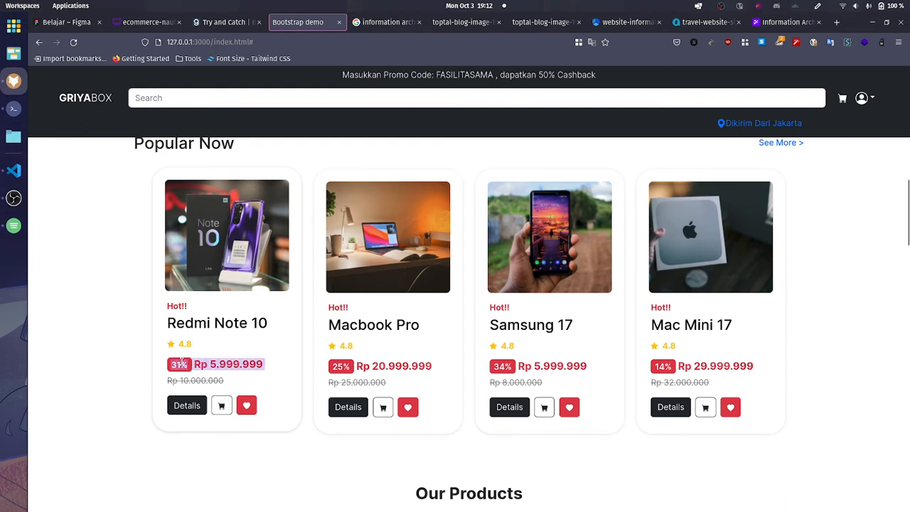
click(171, 367)
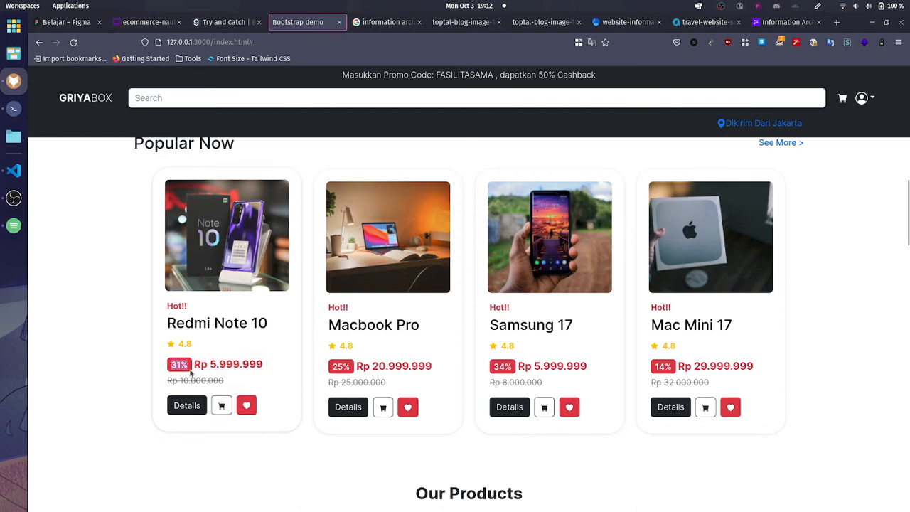
drag(202, 364, 270, 367)
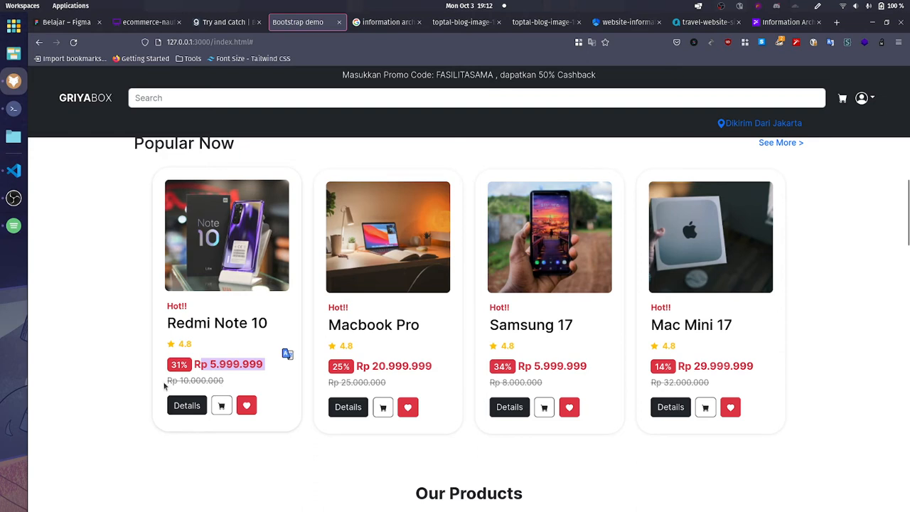
drag(166, 382, 226, 384)
click(223, 454)
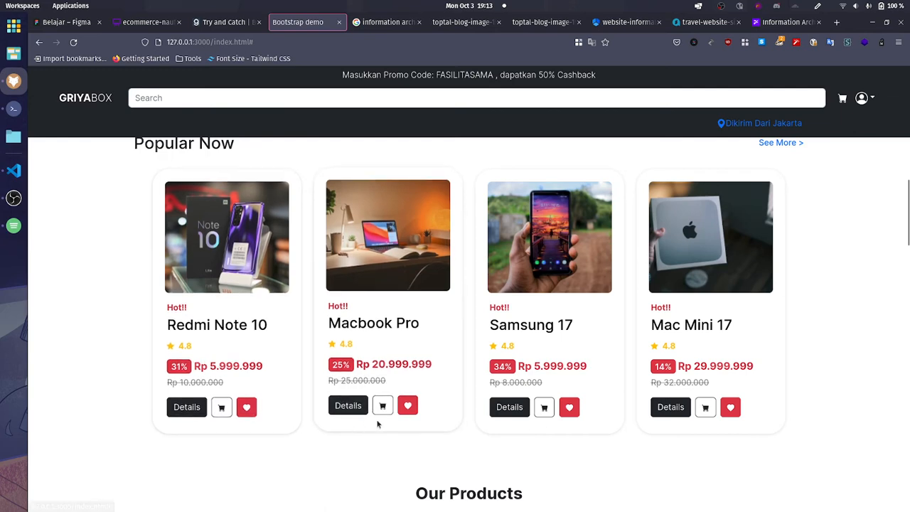
Step: Examine the Our Products section, highlighting its heading and looking over the brand filters and product cards
scroll(378, 424, down, 1)
scroll(391, 409, down, 4)
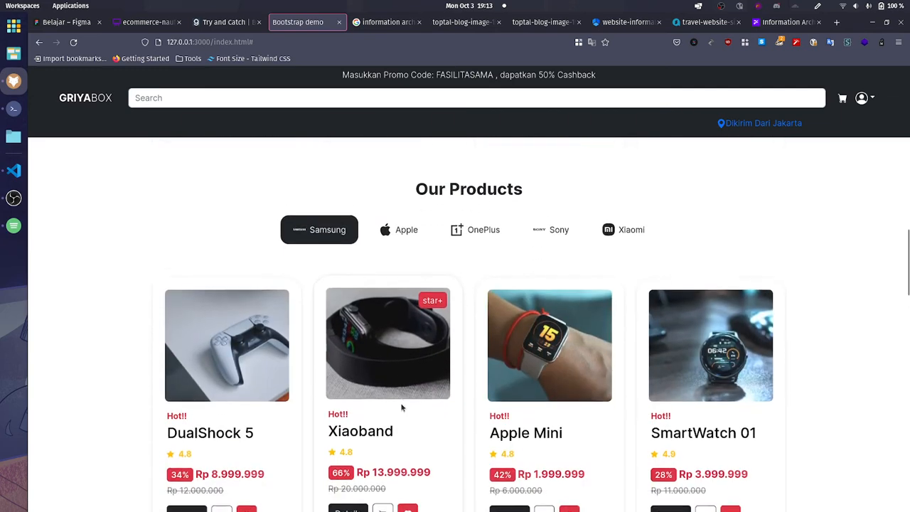
scroll(402, 408, up, 1)
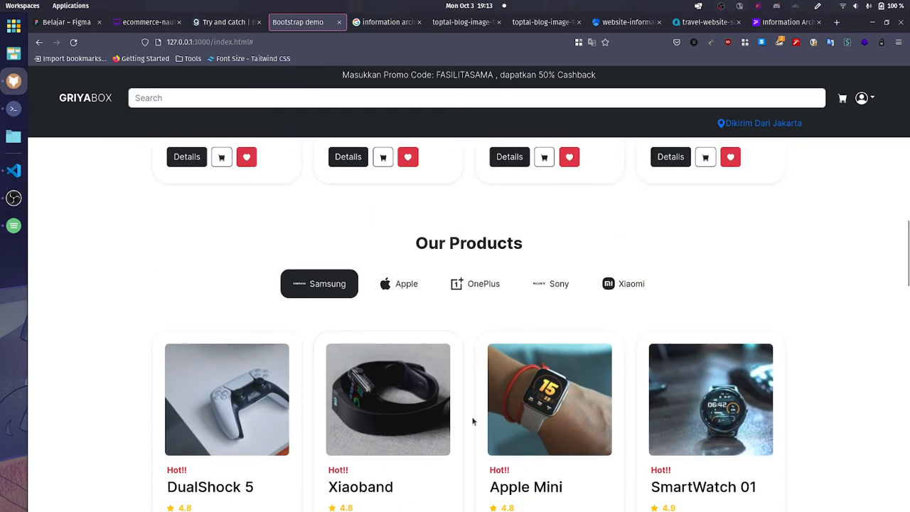
drag(412, 242, 535, 250)
click(561, 254)
scroll(739, 317, down, 1)
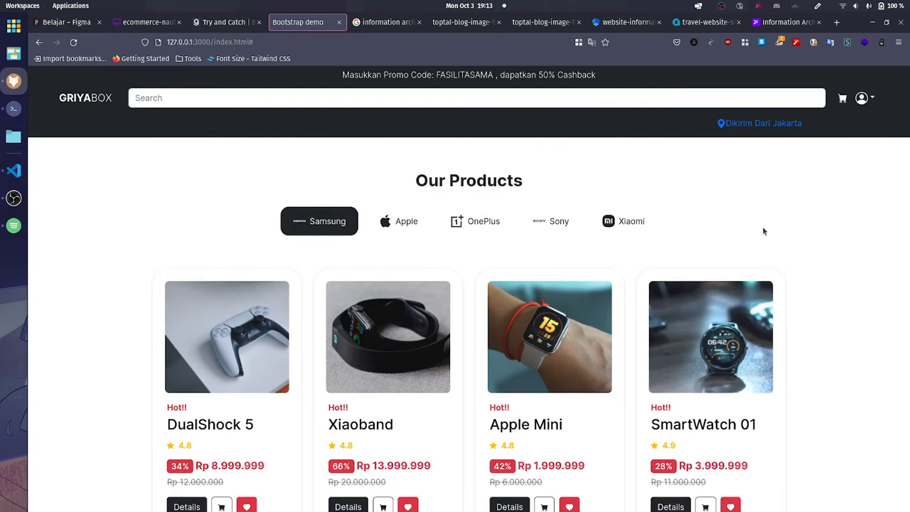
scroll(763, 229, down, 10)
scroll(763, 229, up, 1)
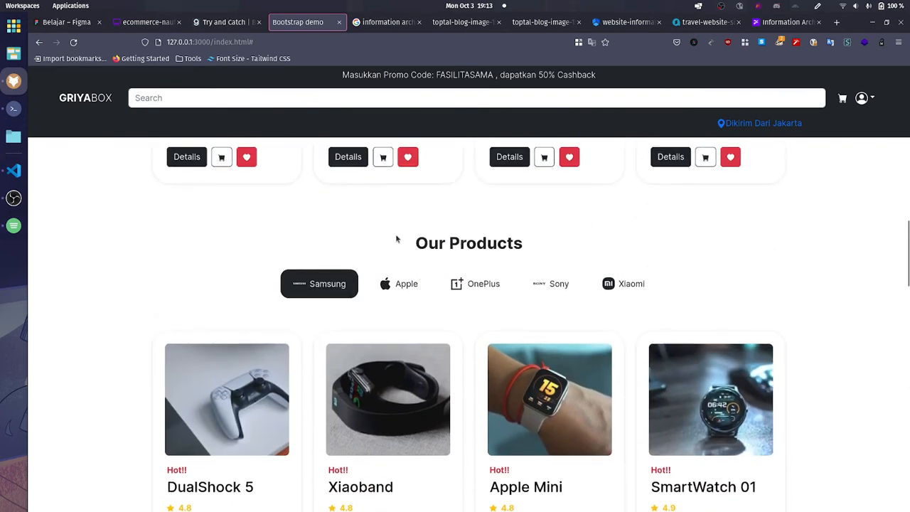
Step: Switch the Our Products brand filter through Apple, OnePlus, Sony and Xiaomi, and look over the product cards below
click(398, 294)
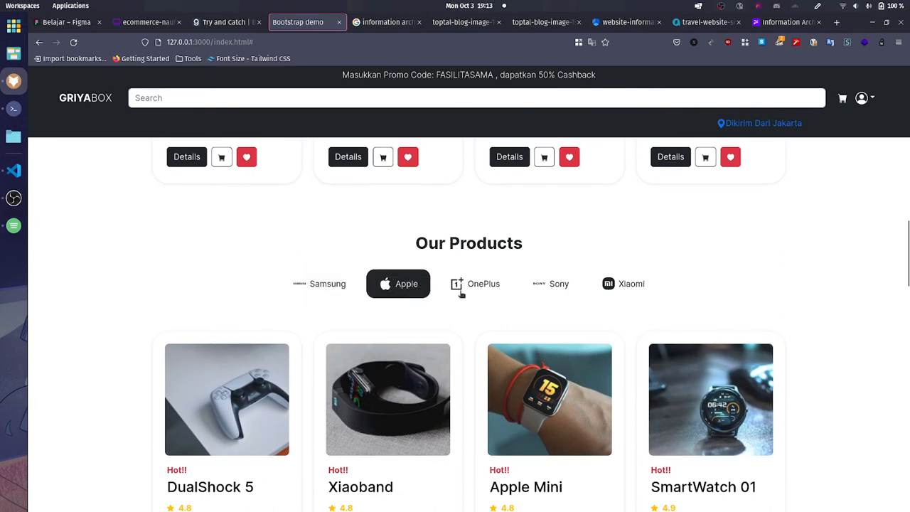
click(462, 292)
click(552, 285)
click(624, 284)
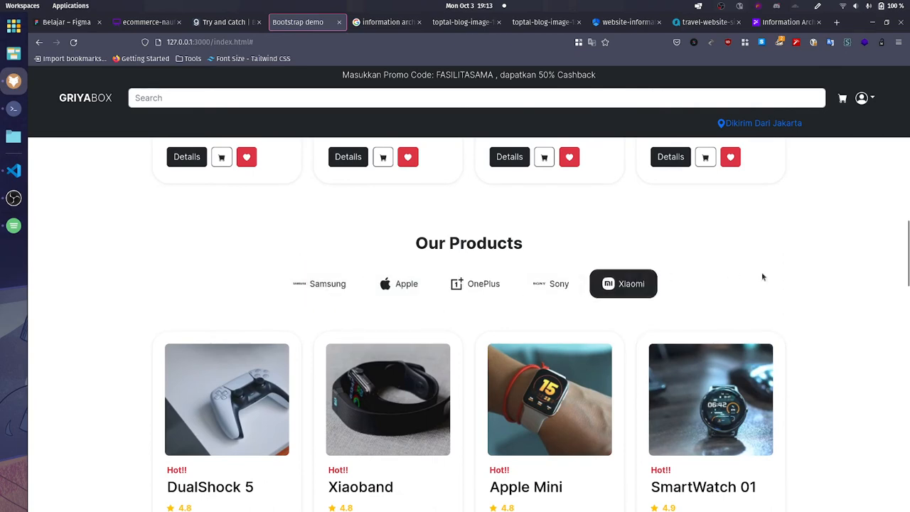
scroll(761, 272, down, 2)
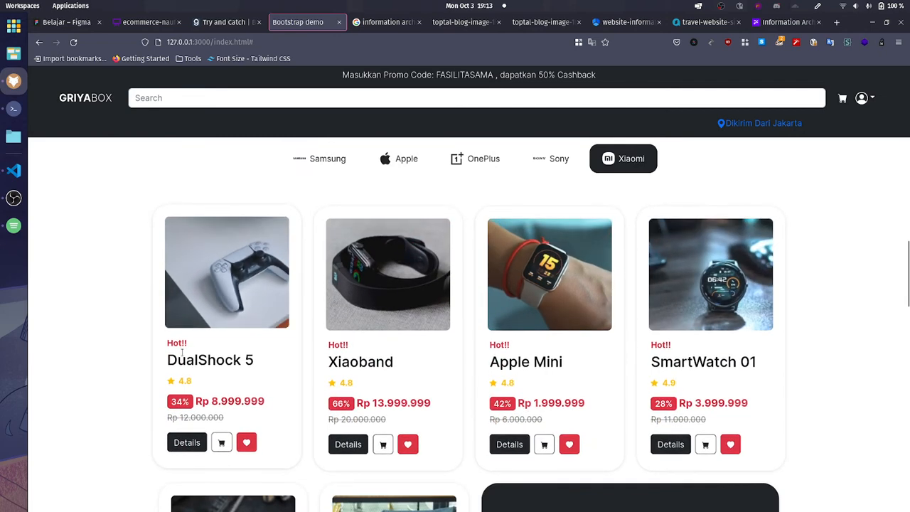
scroll(810, 444, down, 3)
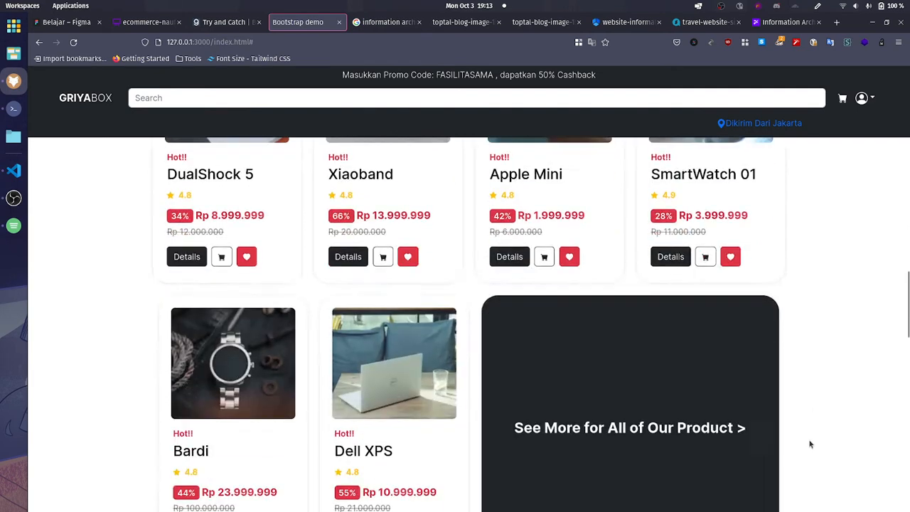
scroll(810, 445, up, 4)
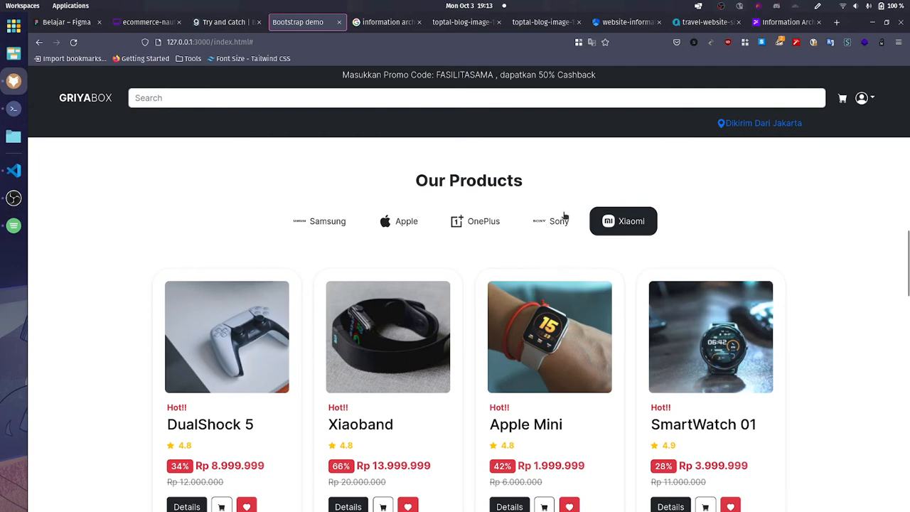
Step: Cycle the brand filter back through Sony, OnePlus and Apple to Samsung
click(566, 224)
click(473, 222)
click(385, 229)
click(324, 226)
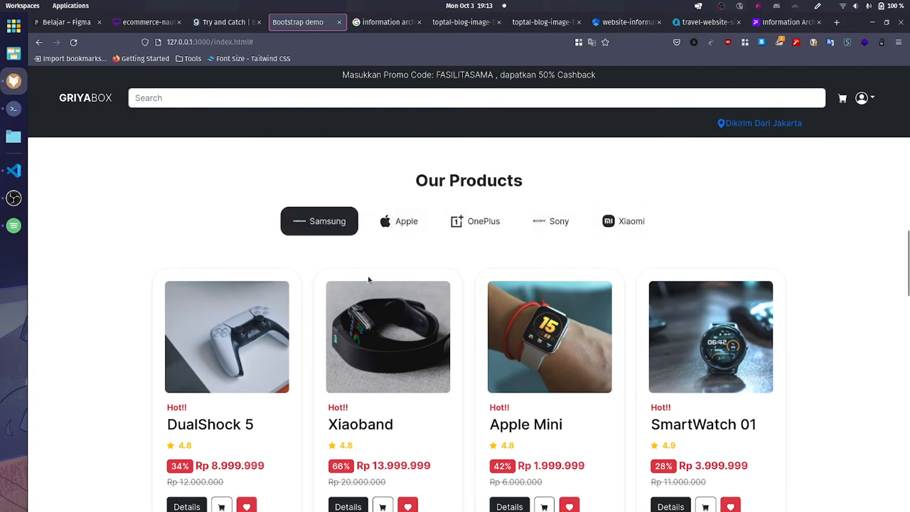
Step: Filter Our Products by Apple and by OnePlus, looking over the product cards for each brand
click(388, 227)
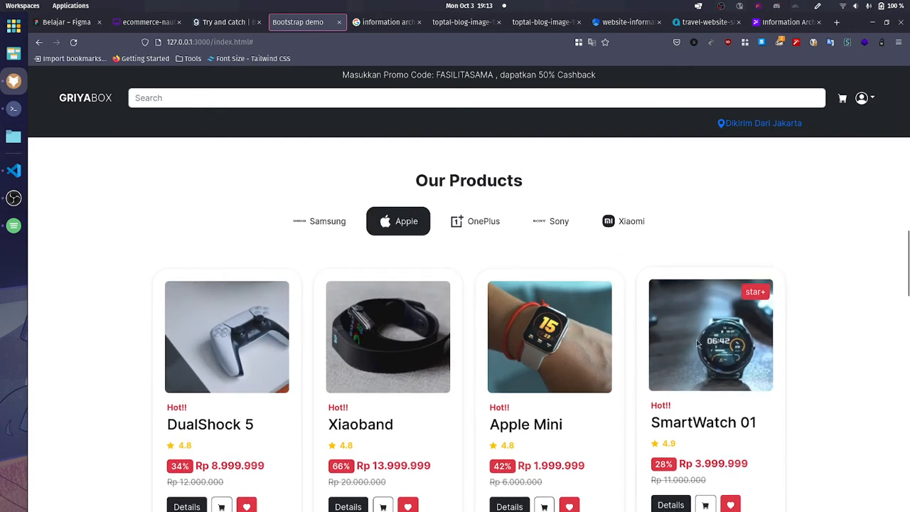
scroll(697, 344, down, 3)
scroll(346, 325, up, 5)
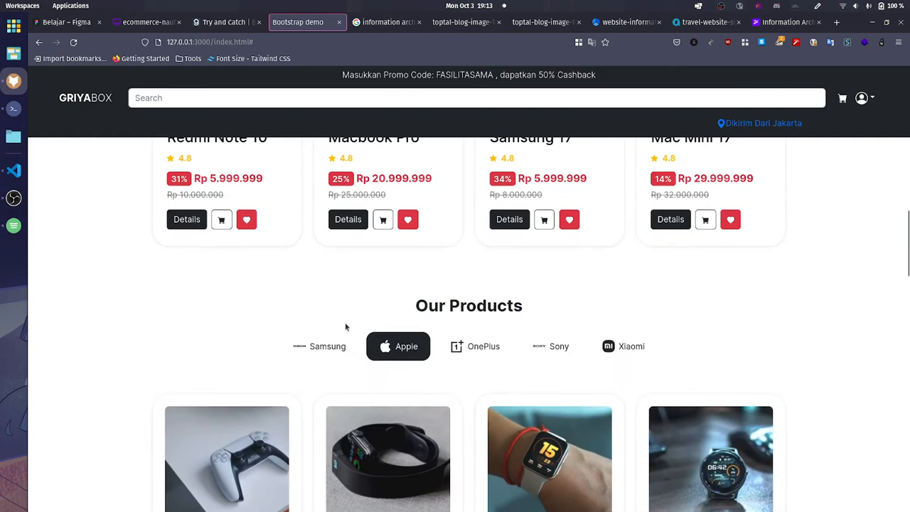
click(469, 348)
scroll(498, 350, down, 3)
scroll(523, 377, up, 3)
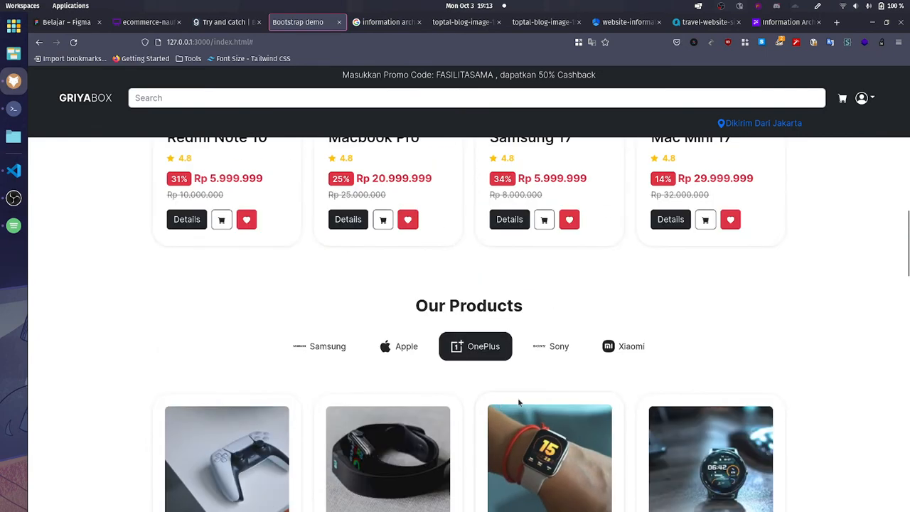
scroll(519, 402, down, 4)
scroll(312, 410, up, 3)
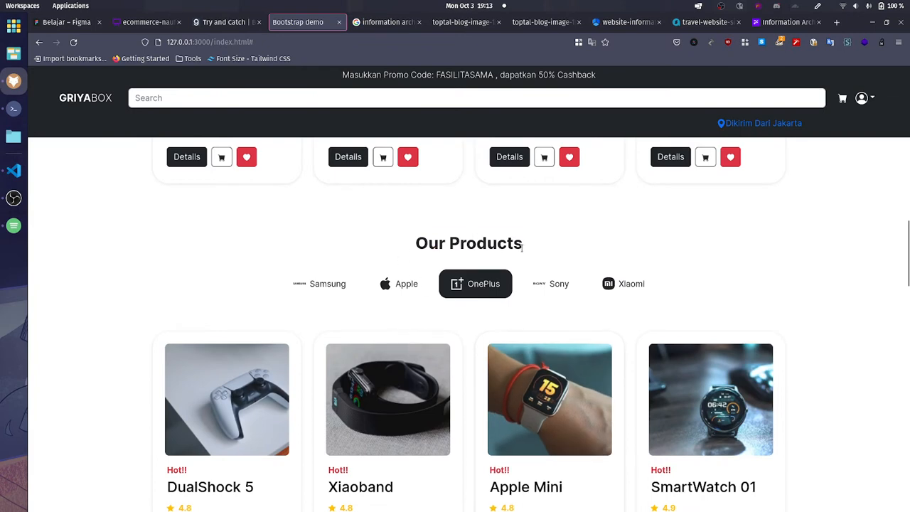
Step: Examine the See More for All of Our Product tile and compare it with the See More link in Popular Now
scroll(520, 363, down, 6)
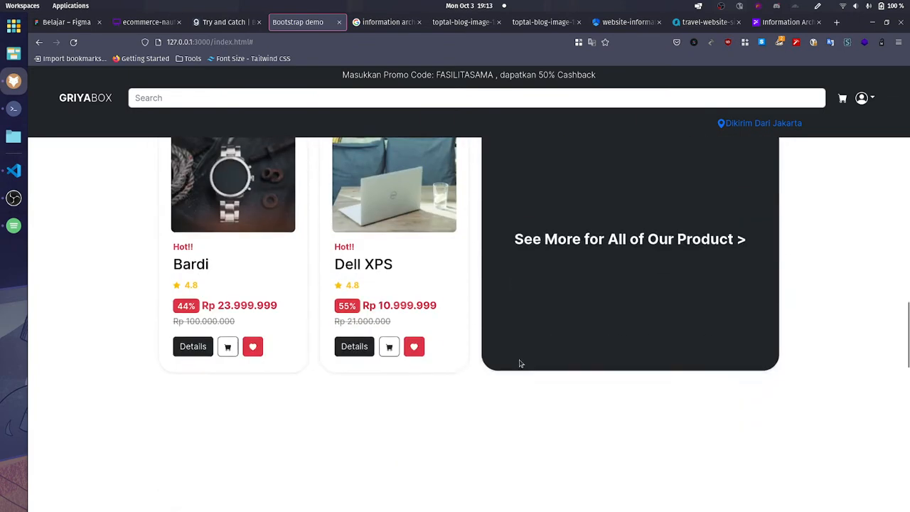
scroll(520, 364, up, 2)
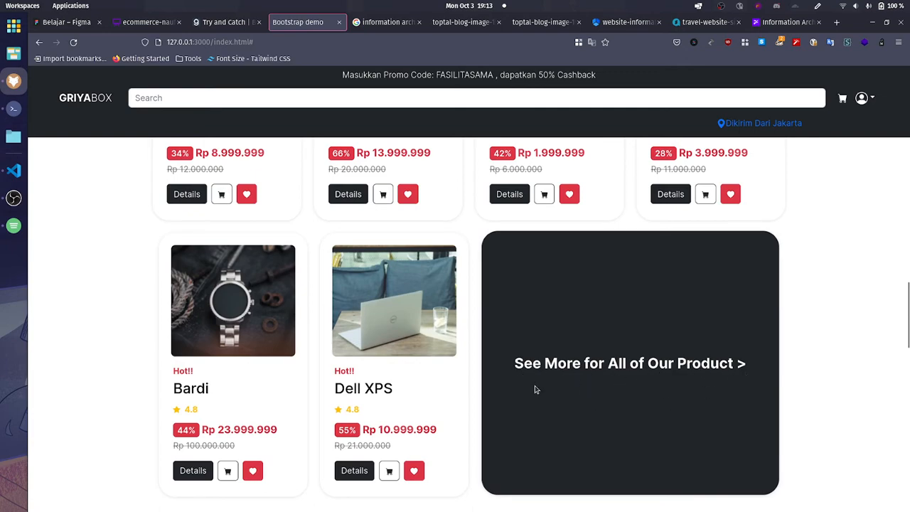
scroll(772, 362, up, 10)
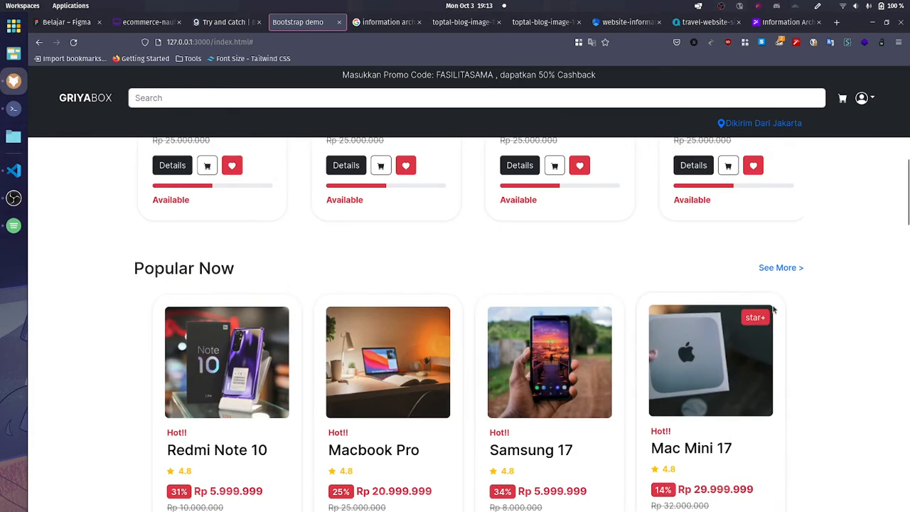
scroll(812, 406, down, 12)
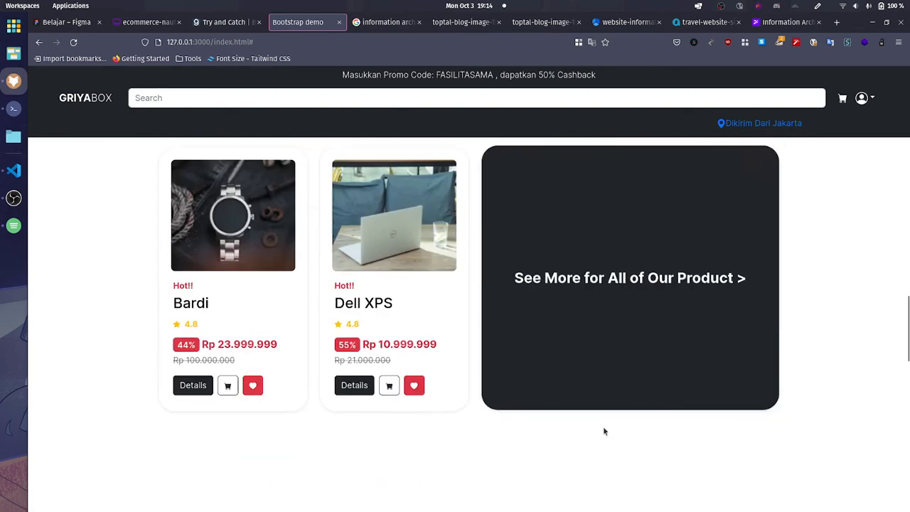
scroll(603, 431, down, 1)
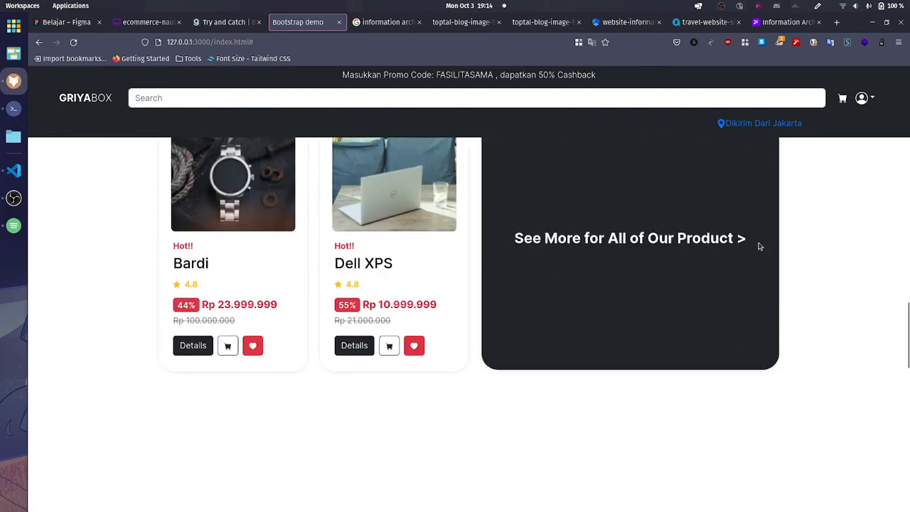
scroll(538, 370, up, 1)
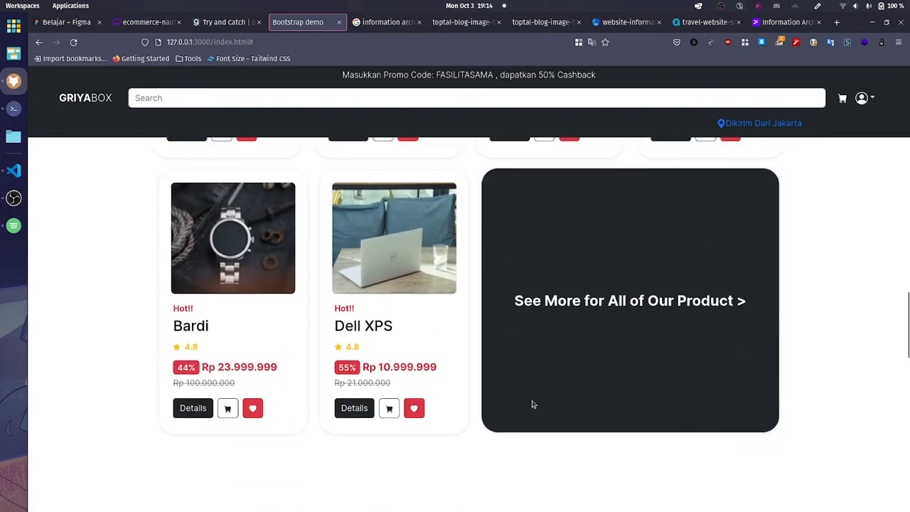
scroll(533, 404, up, 2)
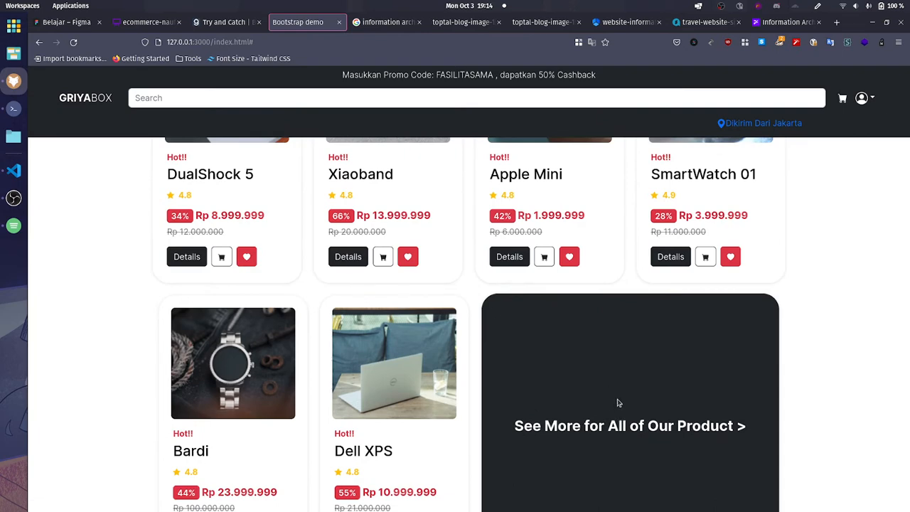
scroll(619, 402, down, 7)
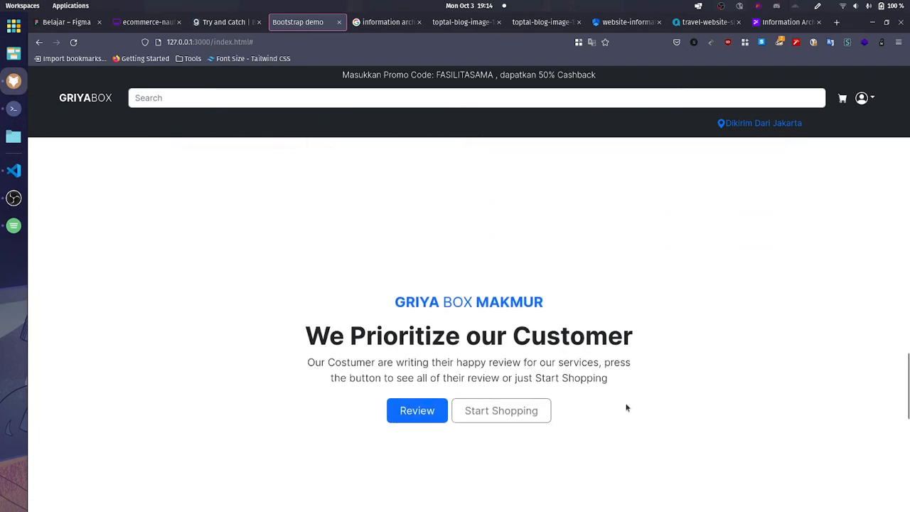
scroll(626, 406, up, 2)
scroll(625, 407, down, 3)
scroll(391, 321, up, 10)
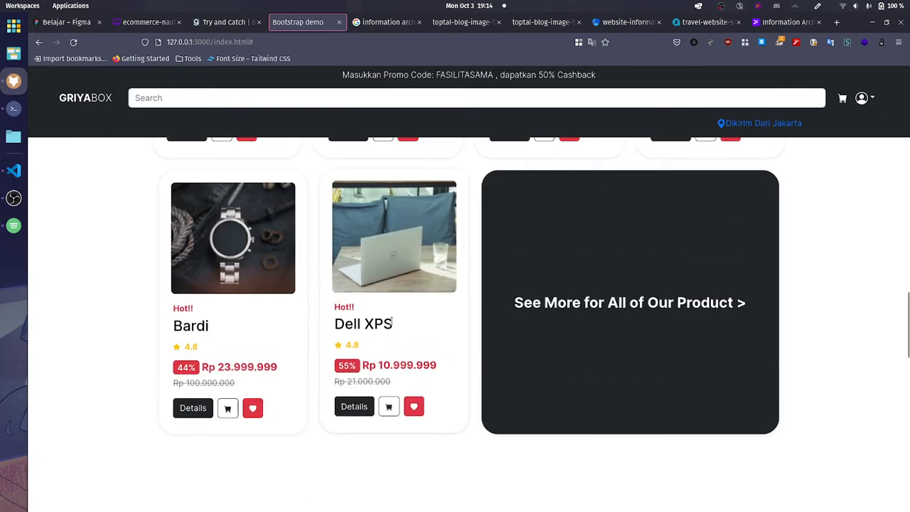
Step: Highlight the GRIYA BOX MAKMUR title, the We Prioritize our Customer heading and the description in the customer review section
scroll(423, 311, down, 7)
scroll(423, 310, down, 3)
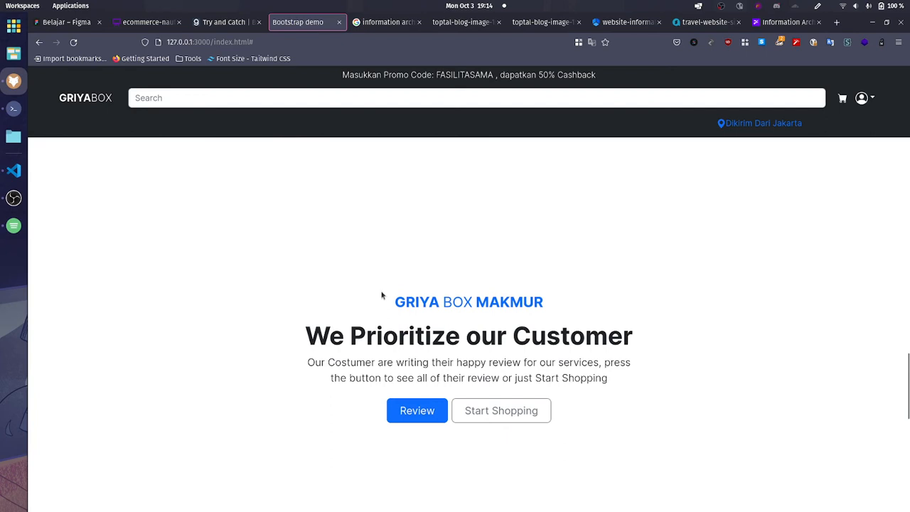
scroll(388, 302, down, 2)
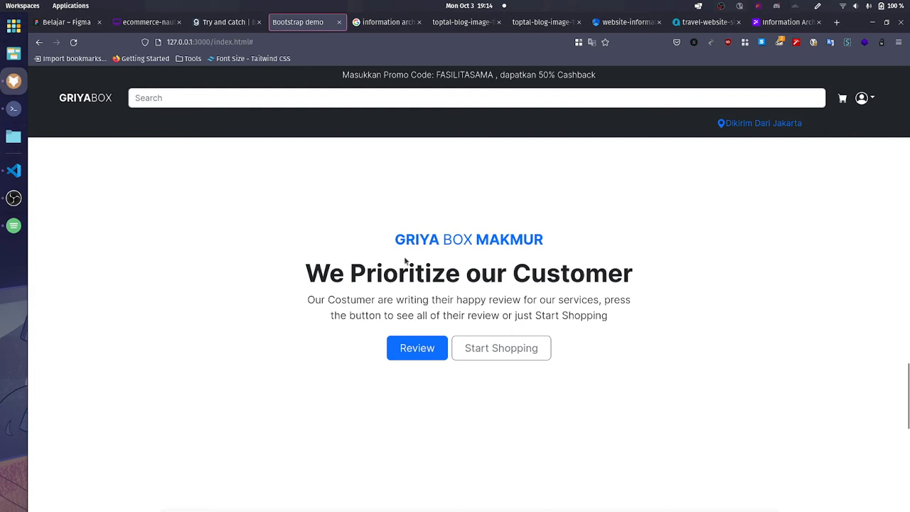
drag(393, 239, 555, 240)
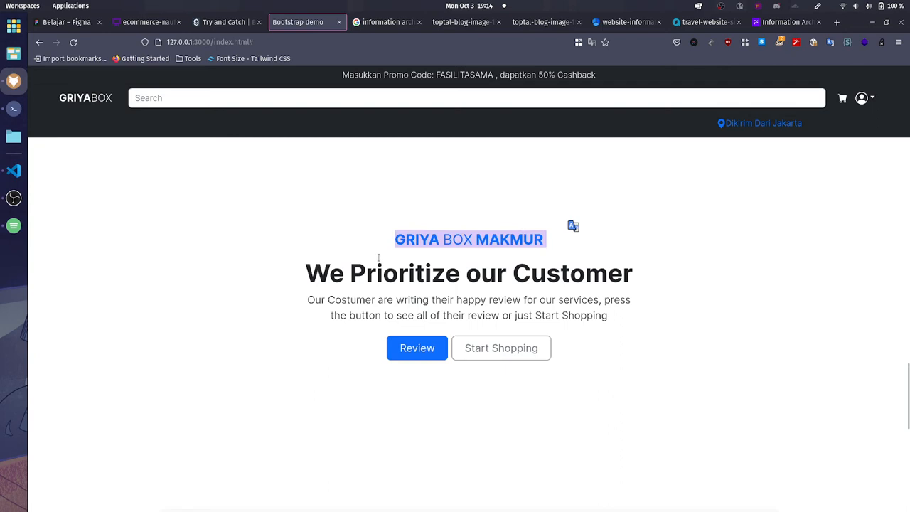
drag(312, 283, 686, 269)
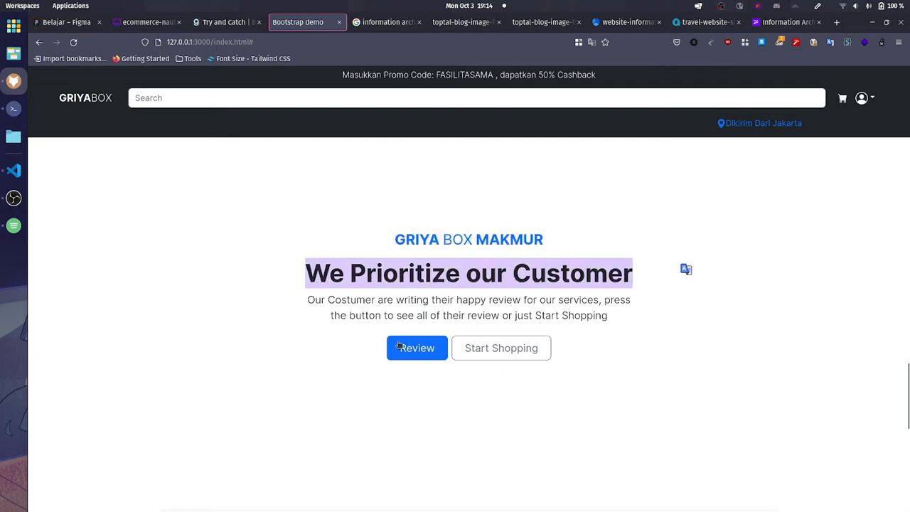
drag(303, 300, 609, 320)
click(610, 320)
Step: Examine the Join Our Newsletter! section, highlighting its heading and description and checking the e-mail field
scroll(625, 300, down, 5)
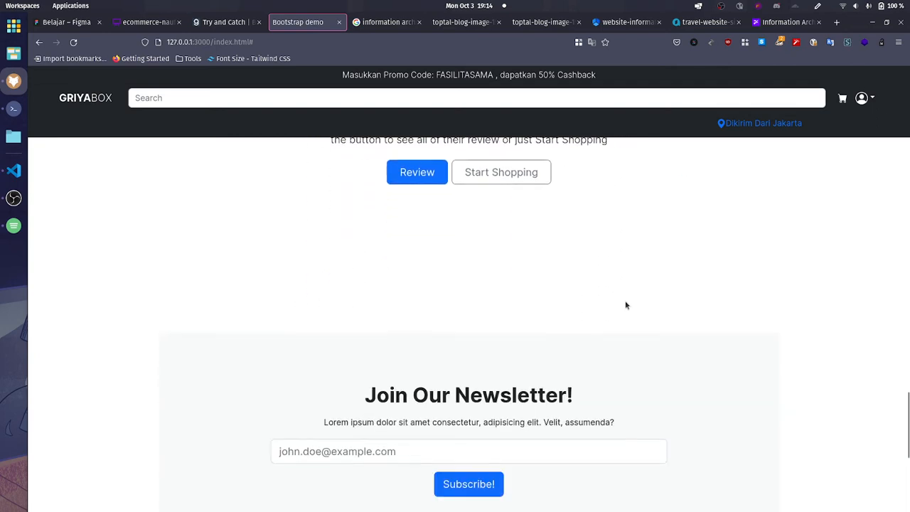
scroll(557, 309, up, 3)
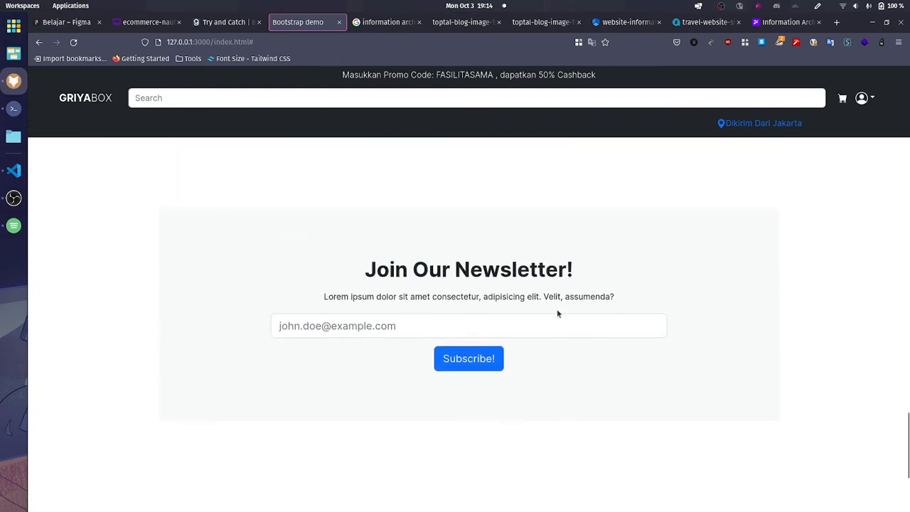
drag(360, 325, 631, 349)
click(632, 349)
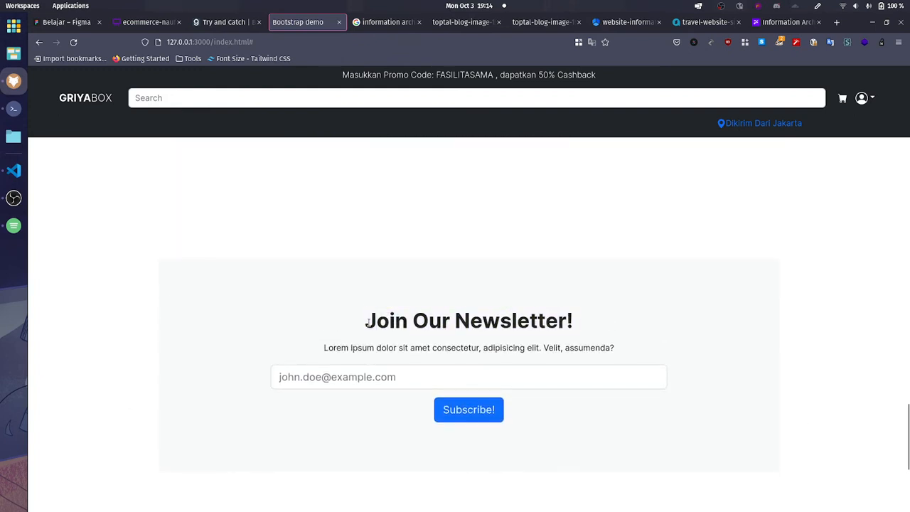
drag(367, 322, 622, 348)
click(621, 347)
click(561, 379)
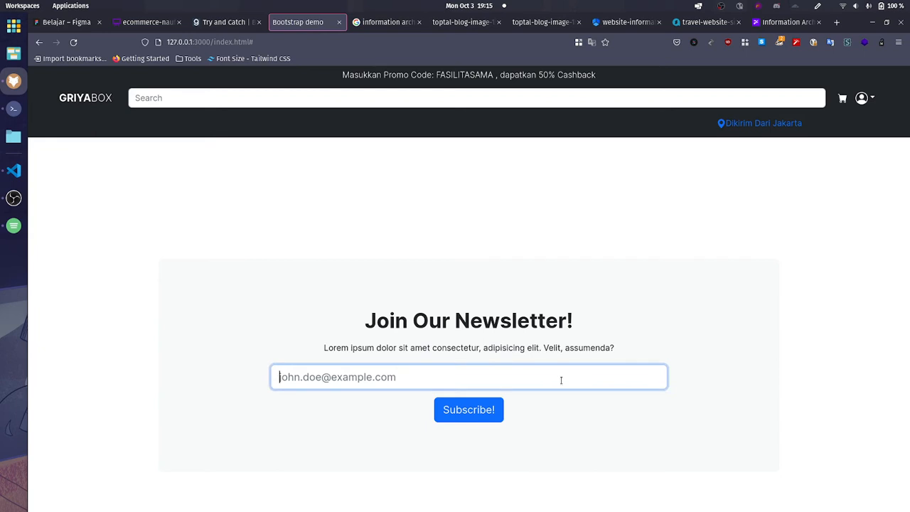
click(322, 327)
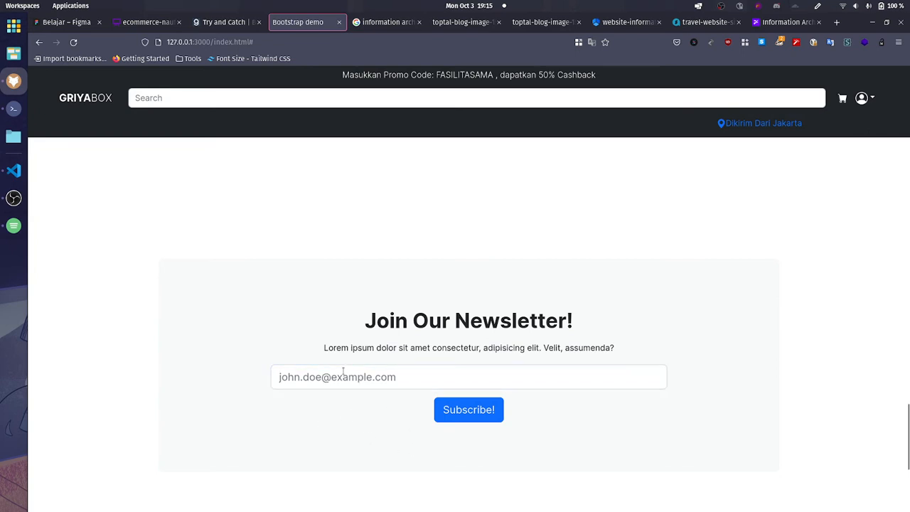
Step: Fill in the newsletter form's e-mail field with a sample e-mail address
click(366, 382)
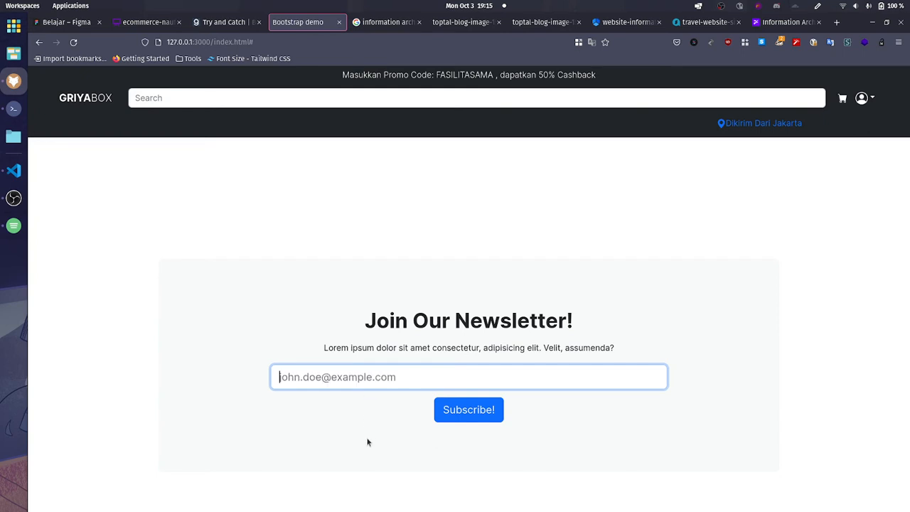
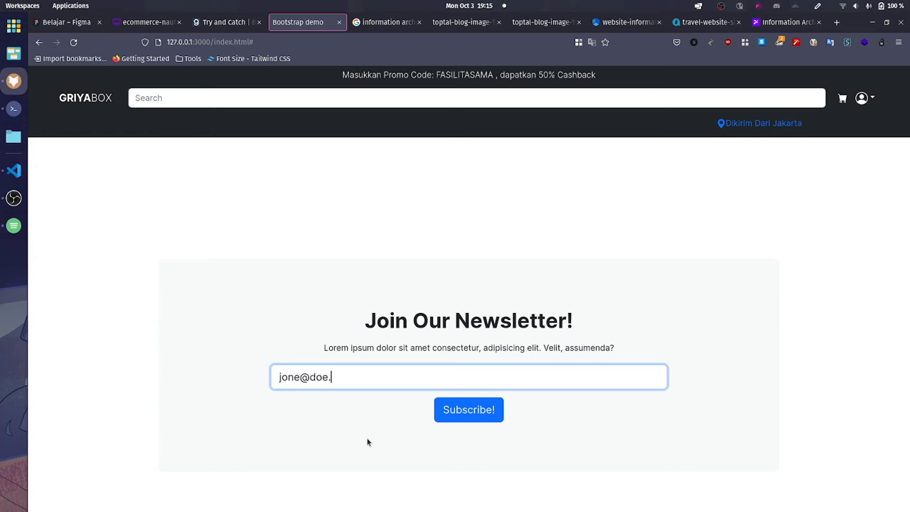
click(368, 442)
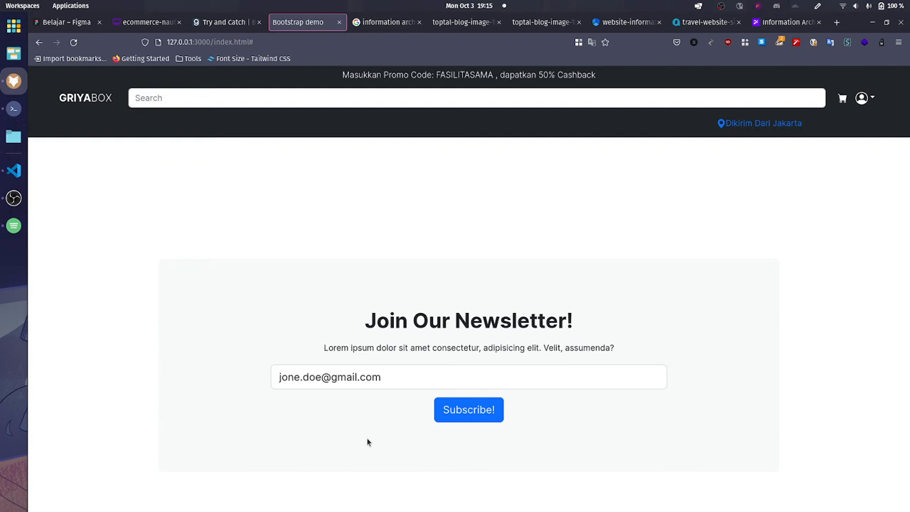
Step: Examine the Join Our Newsletter! section, highlighting its heading, description and e-mail field contents
drag(413, 368, 256, 365)
click(327, 349)
drag(387, 378, 270, 375)
drag(258, 299, 643, 335)
click(642, 345)
Step: Examine the page footer below the newsletter form, highlighting its brand block and link columns
scroll(347, 431, down, 3)
drag(143, 335, 735, 470)
click(520, 443)
drag(139, 364, 762, 443)
scroll(768, 455, up, 10)
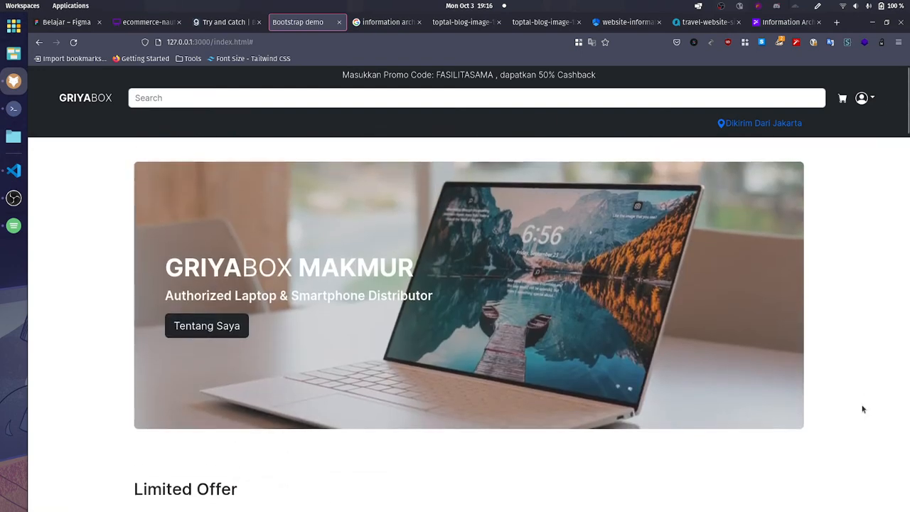
Step: Highlight the GRIYABOX brand and © 2022 in the footer, and follow the footer's GRIYABOX link to the home page
scroll(863, 409, down, 10)
drag(126, 377, 178, 386)
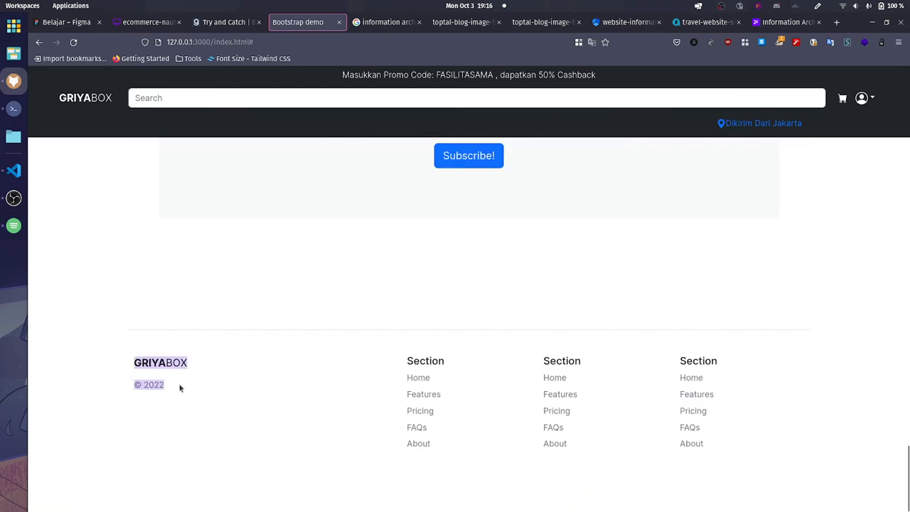
click(197, 429)
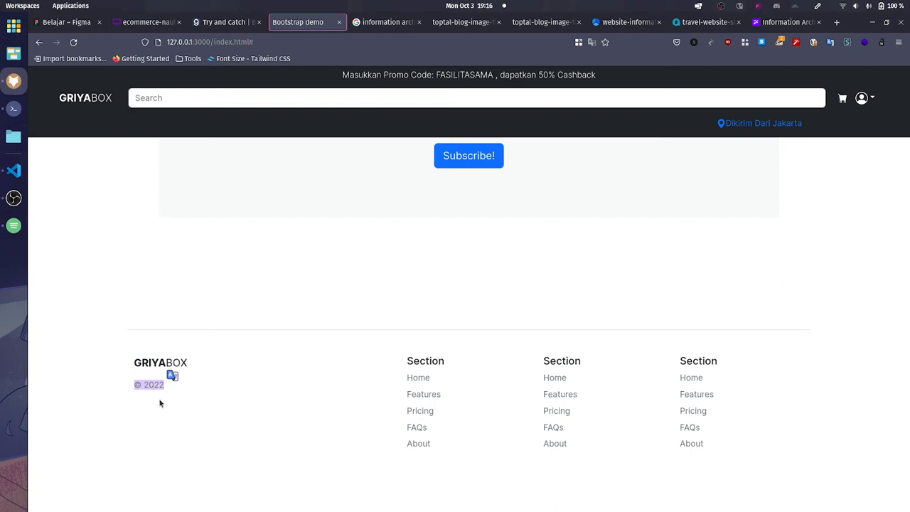
double_click(131, 363)
click(163, 367)
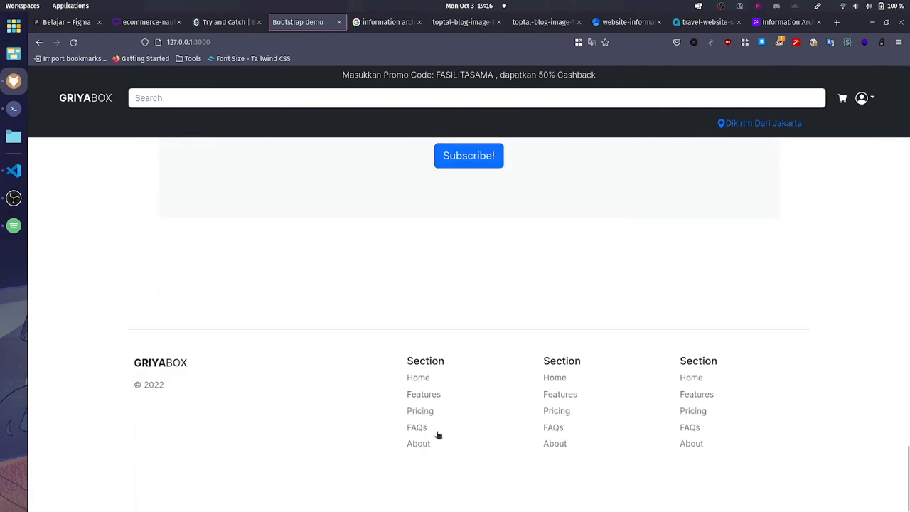
scroll(315, 436, up, 20)
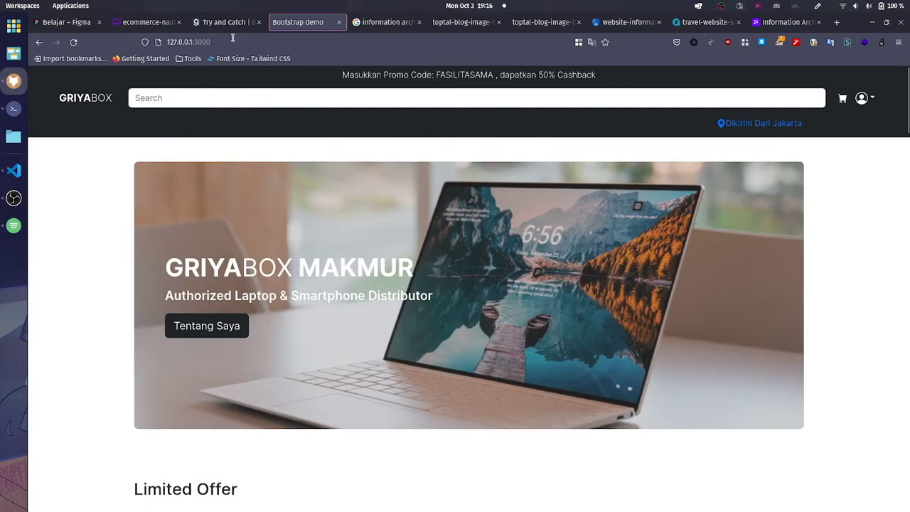
Step: Switch to the ecommerce-naufal board in Whimsical and place a rectangle shape on the empty canvas
drag(146, 22, 226, 22)
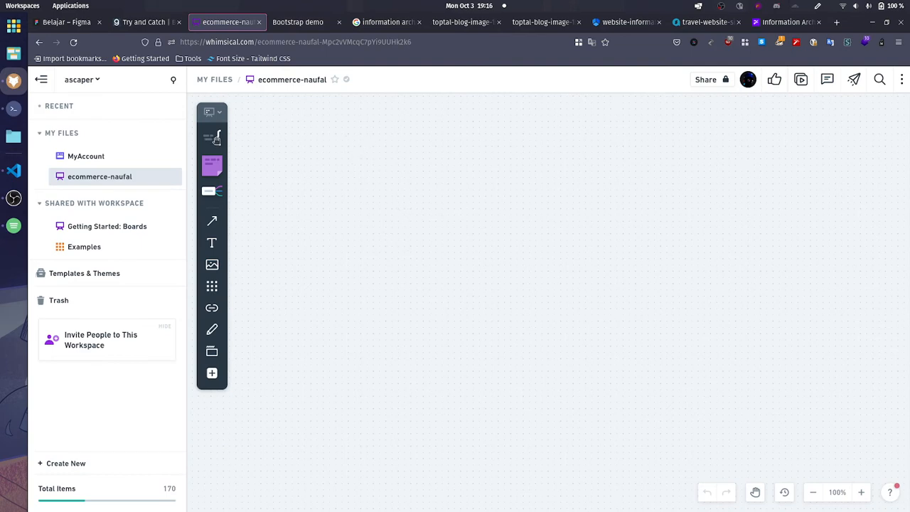
click(212, 112)
click(234, 139)
click(213, 138)
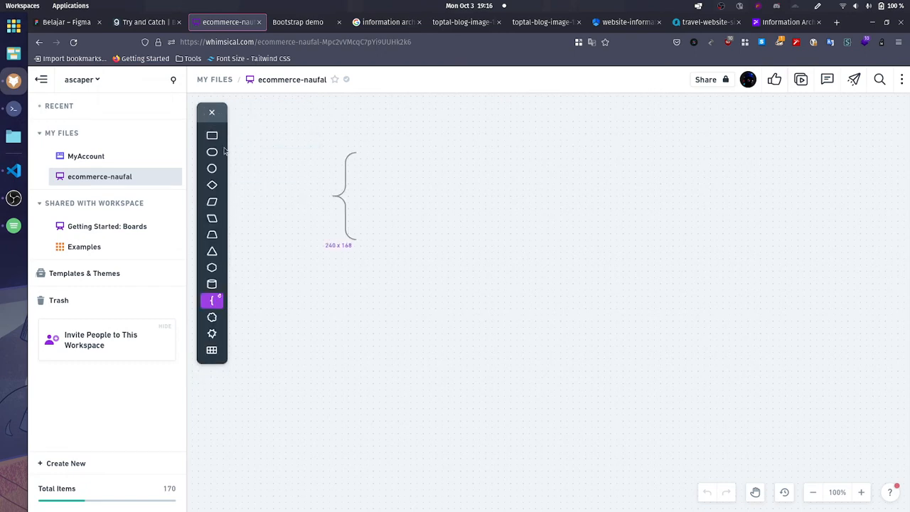
click(220, 143)
click(325, 136)
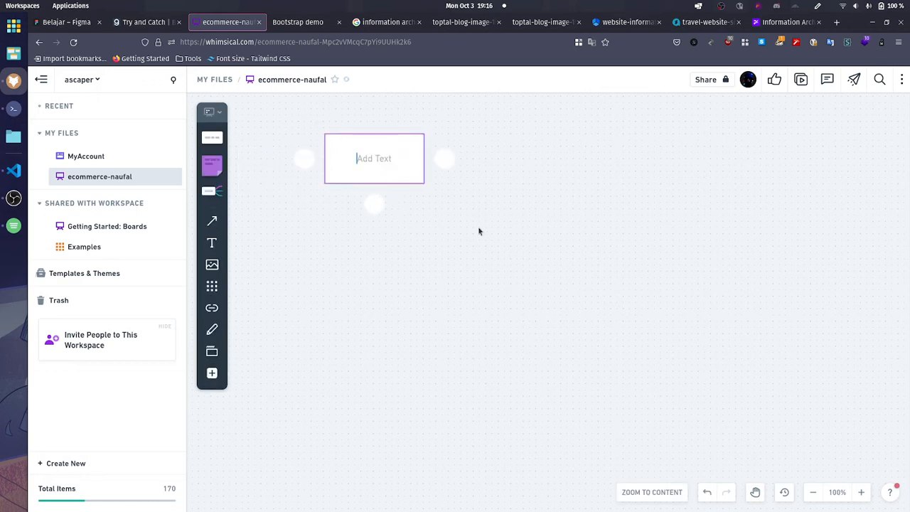
click(370, 260)
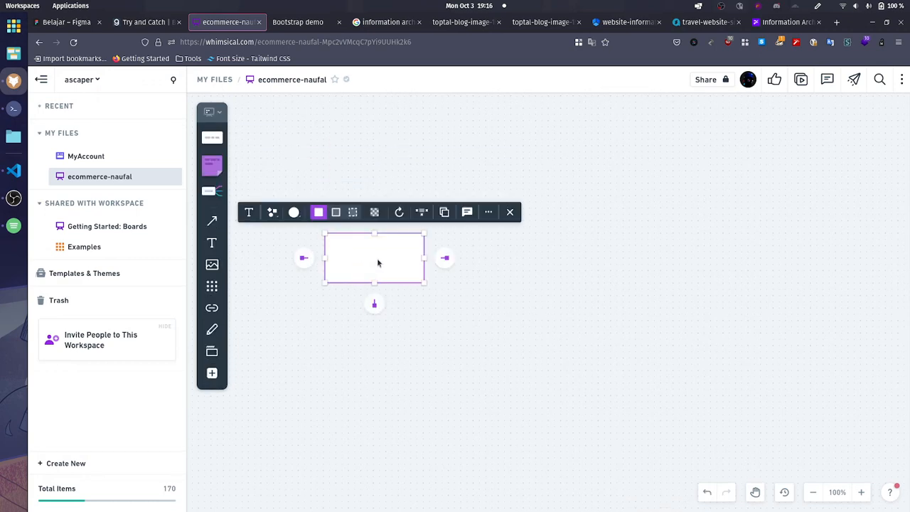
Step: Label the rectangle on the board "DOMLoaded"
click(377, 259)
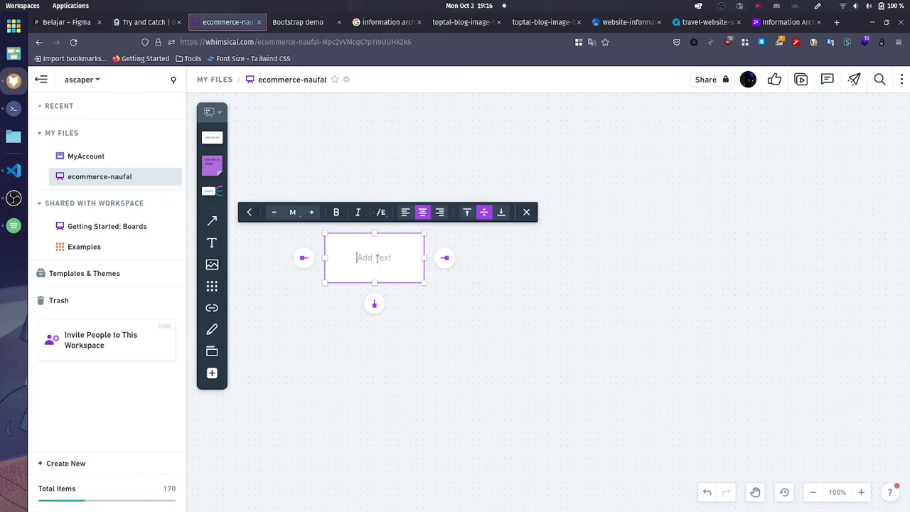
text(DOMLoadded)
key(BackSpace)
key(BackSpace)
key(BackSpace)
text(ed)
click(465, 311)
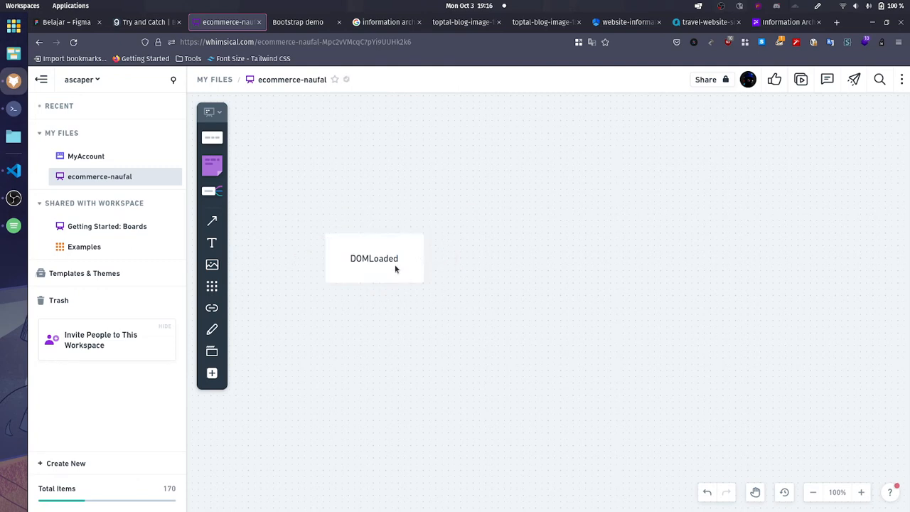
click(396, 268)
click(481, 305)
click(403, 255)
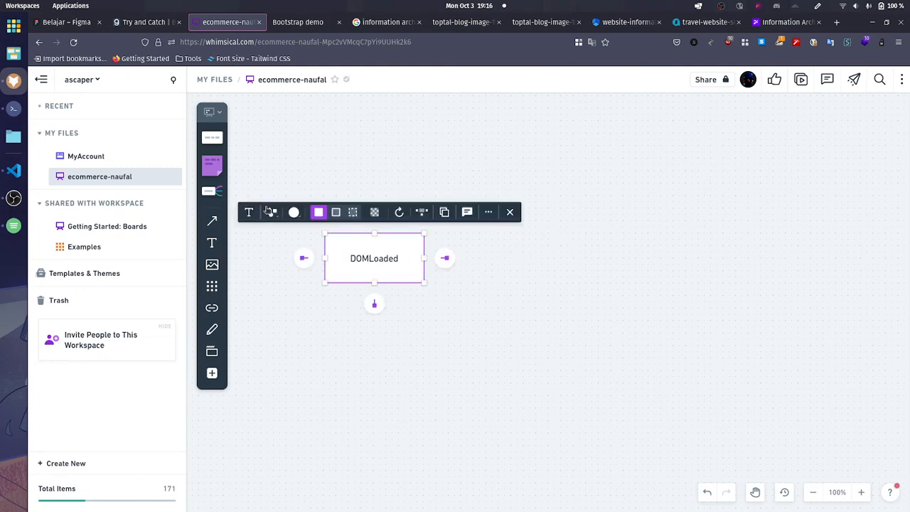
Step: Add a mind map node labelled "Nav" to the right of the DOMLoaded shape
click(212, 191)
click(481, 240)
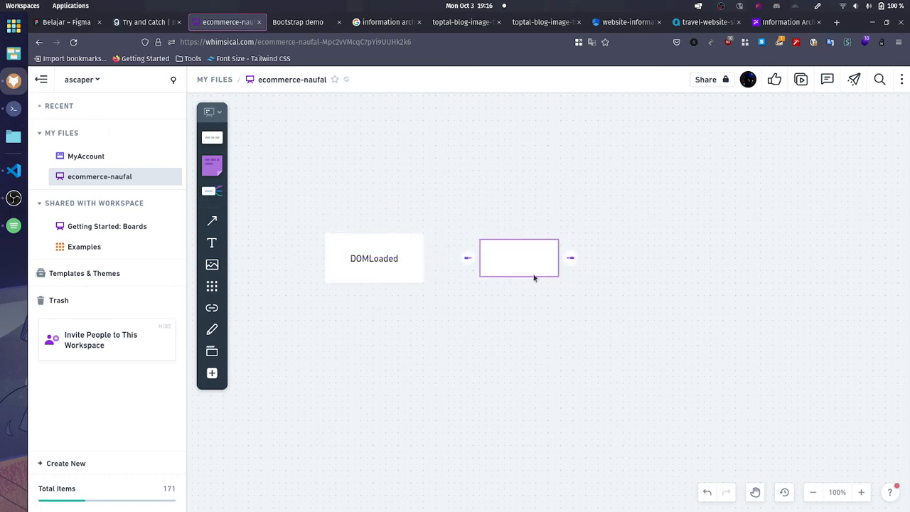
click(642, 201)
click(510, 257)
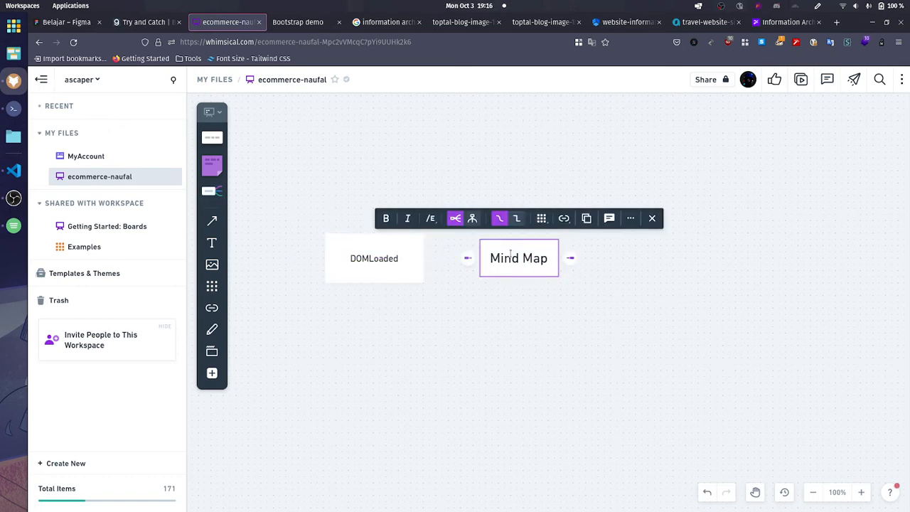
double_click(510, 259)
text(Nav)
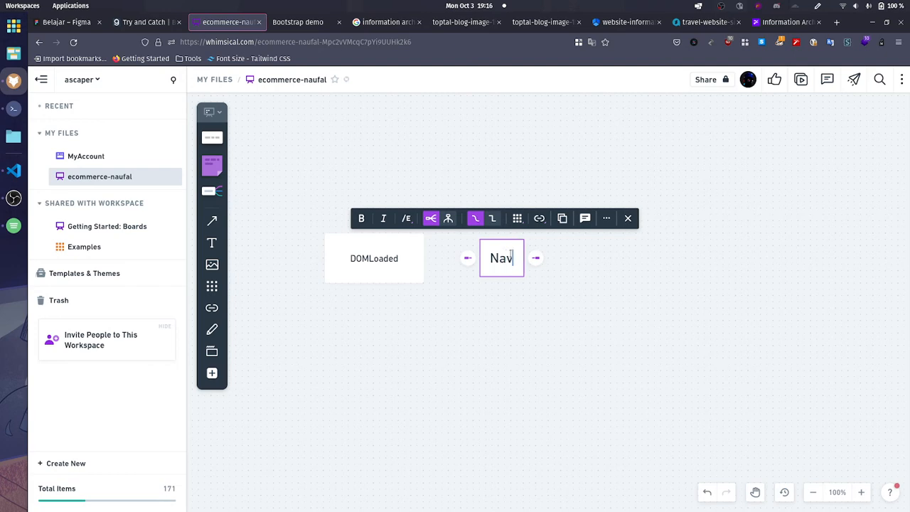
click(525, 295)
Step: Add a mind map node labelled "Jumbotromn" below Nav, aligned with its left edge
drag(211, 194, 505, 332)
double_click(504, 332)
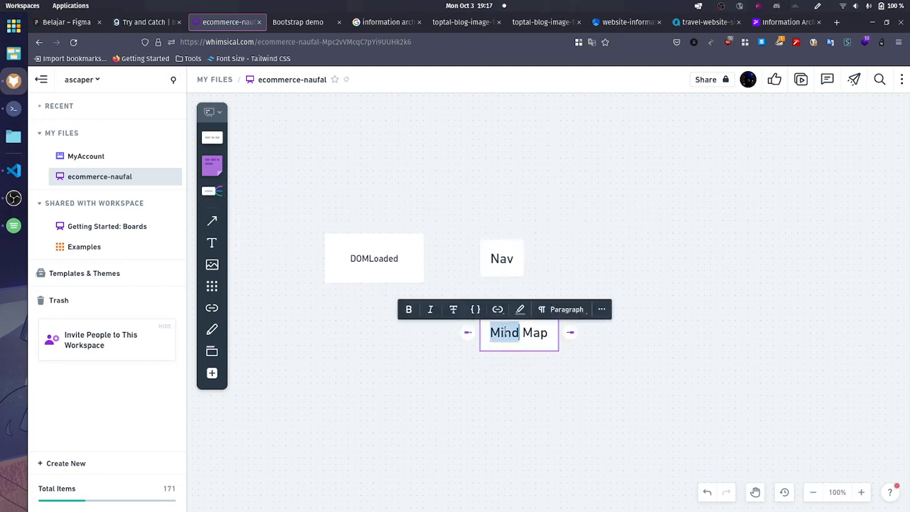
text(Jumbo)
key(ctrl+a)
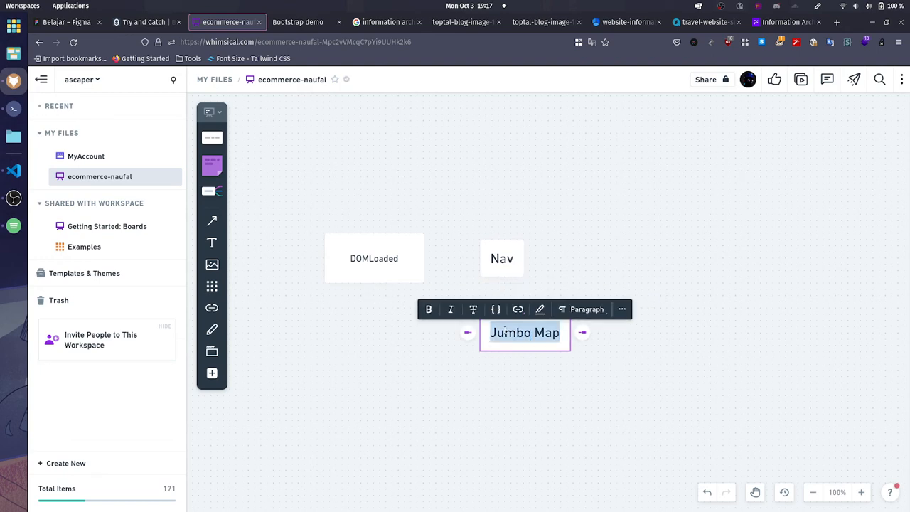
text(Jumbot)
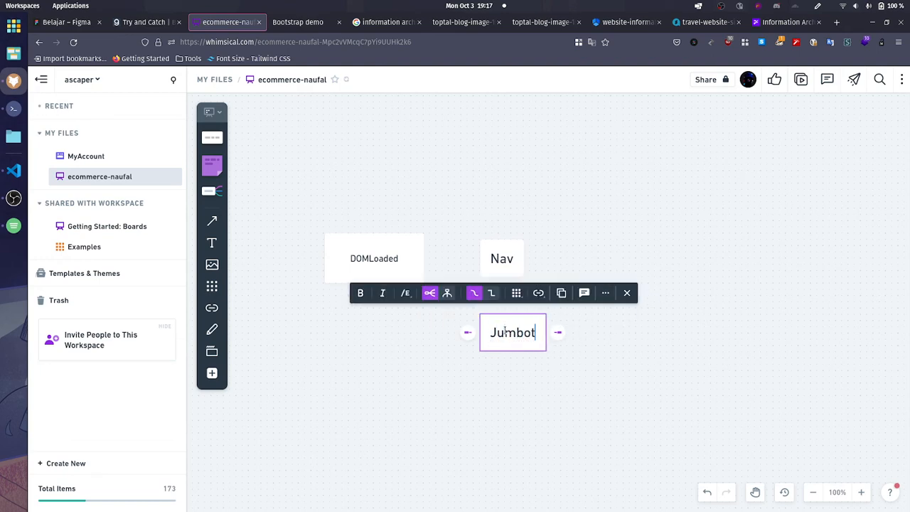
text(romn)
click(551, 423)
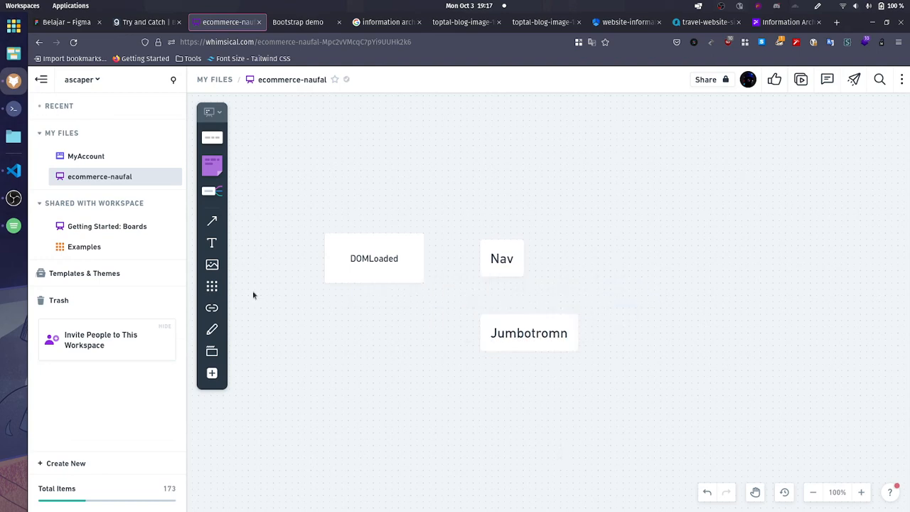
Step: Add a mind map node labelled "Limited Offer" below the Jumbotromn node, aligned with its left edge
click(212, 190)
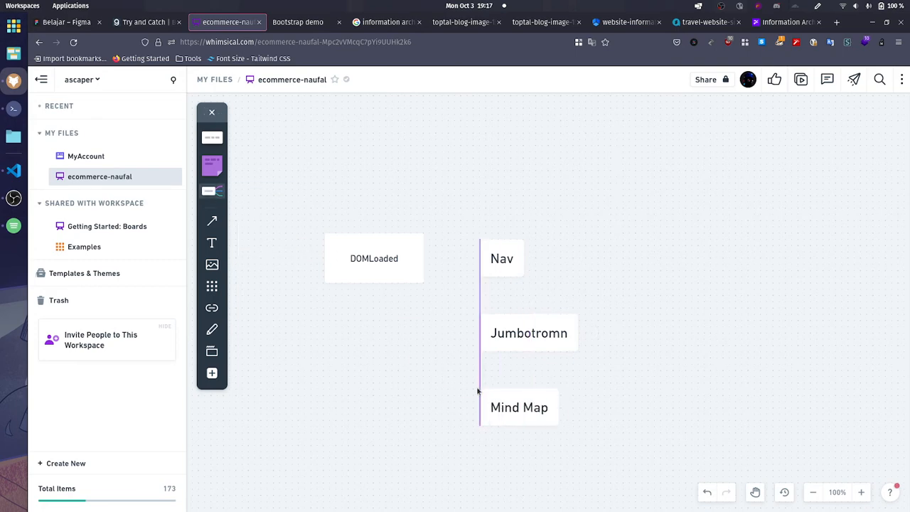
click(489, 389)
double_click(507, 406)
key(ctrl+a)
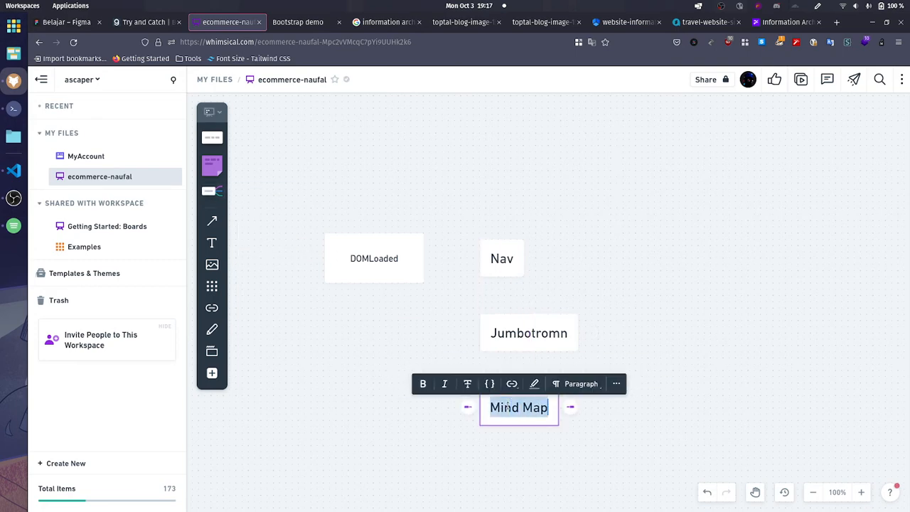
text(Limited Offer)
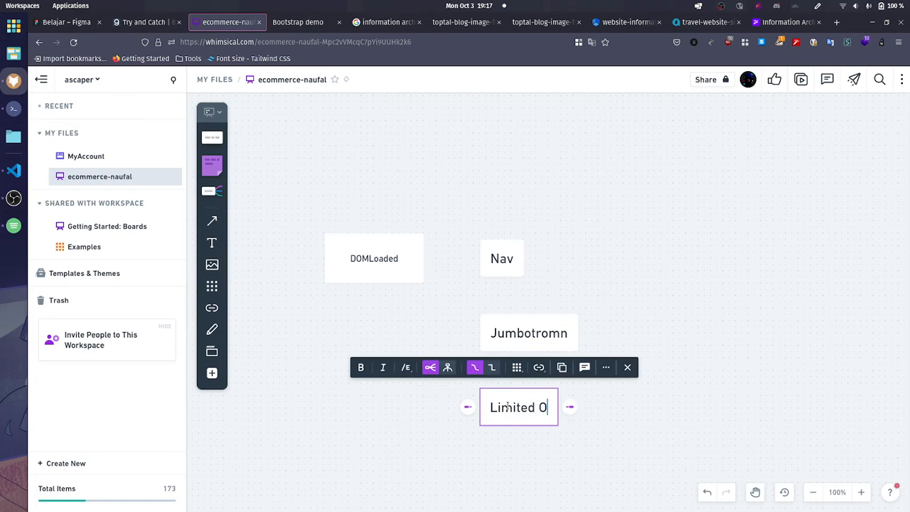
click(551, 473)
Step: Add a mind map node labelled "Popular Now" below Limited Offer, aligned with its left edge
scroll(551, 473, down, 1)
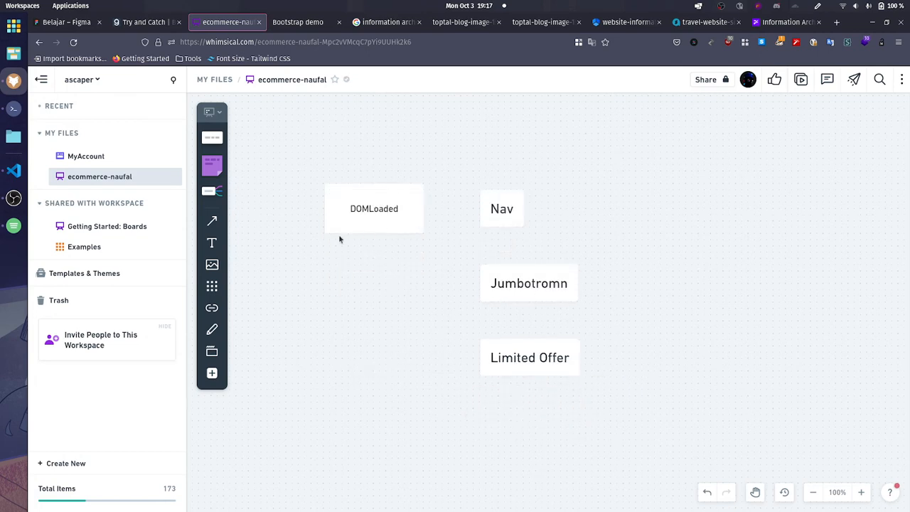
drag(210, 194, 478, 411)
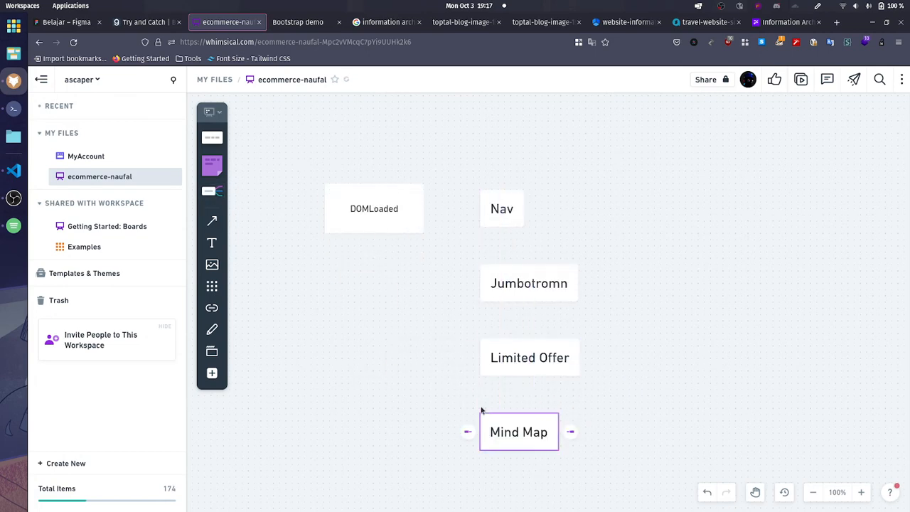
text(Po)
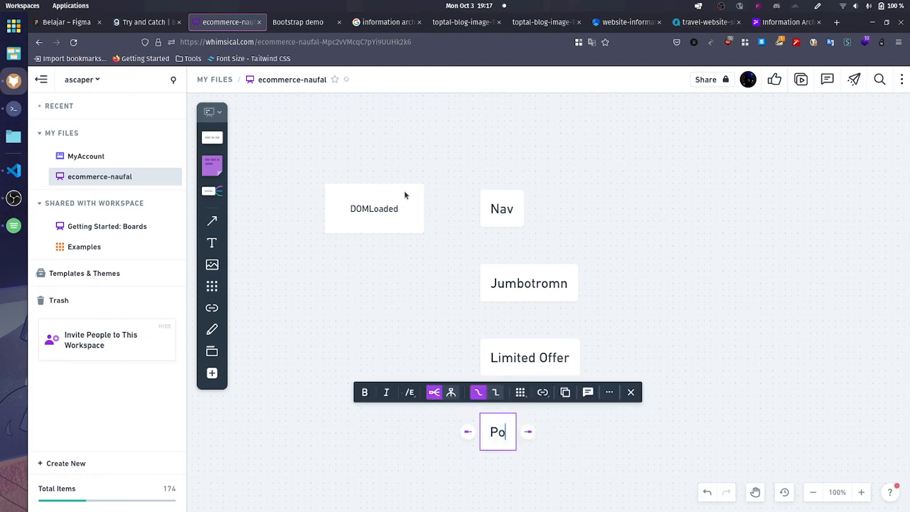
text(pular No)
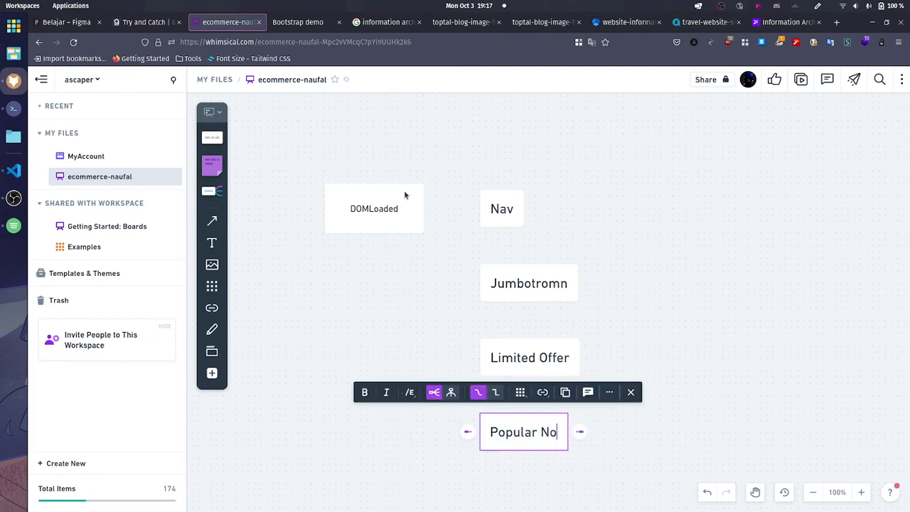
text(w)
click(424, 313)
Step: Place another mind map node below Popular Now, aligned with the column of nodes
scroll(423, 312, down, 3)
click(204, 191)
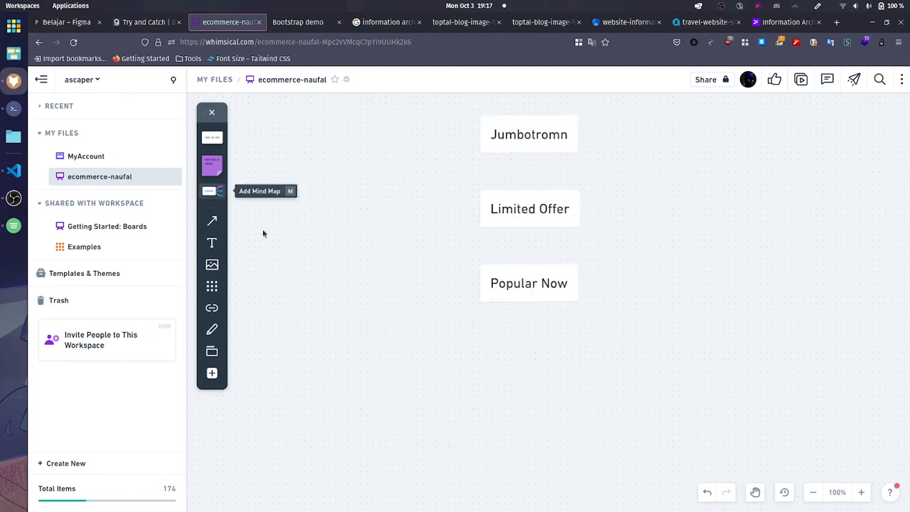
click(473, 363)
Step: Correct the misspelled label of the node below Nav to "Jumbotron"
scroll(563, 370, up, 3)
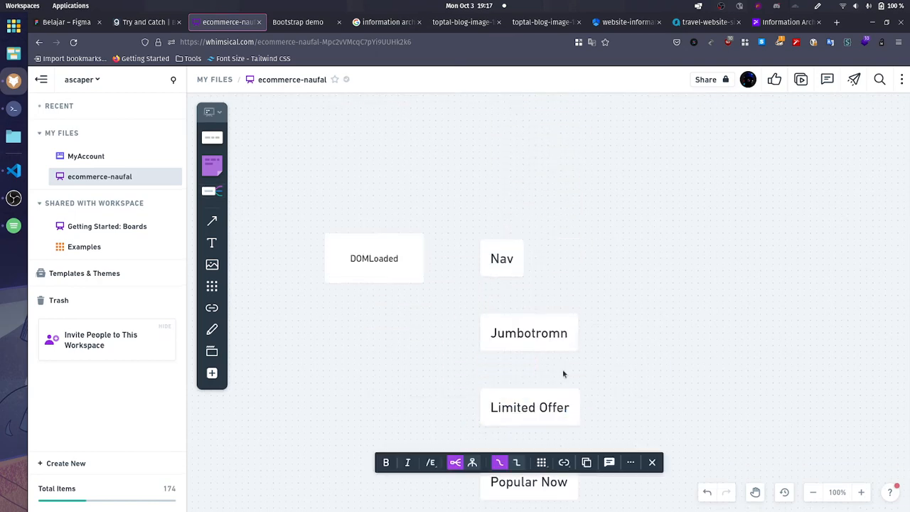
scroll(563, 371, down, 2)
click(564, 186)
click(566, 184)
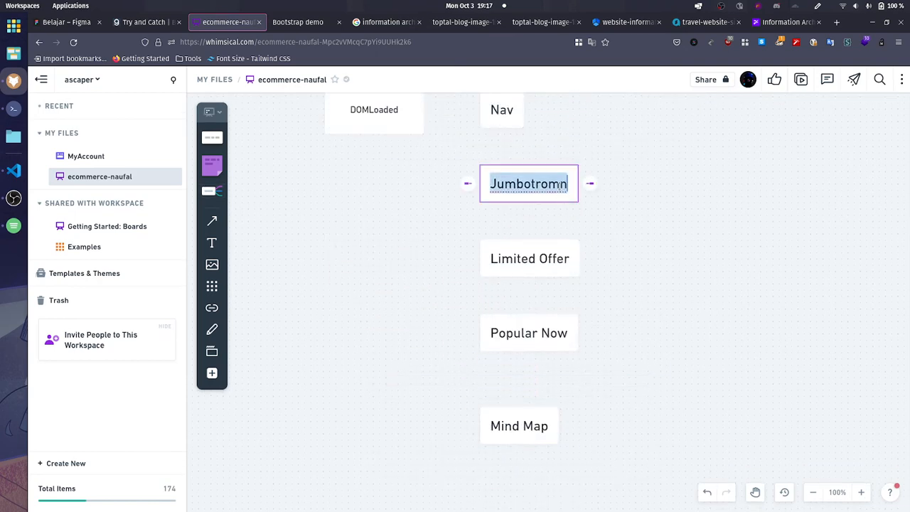
click(562, 185)
key(BackSpace)
click(683, 379)
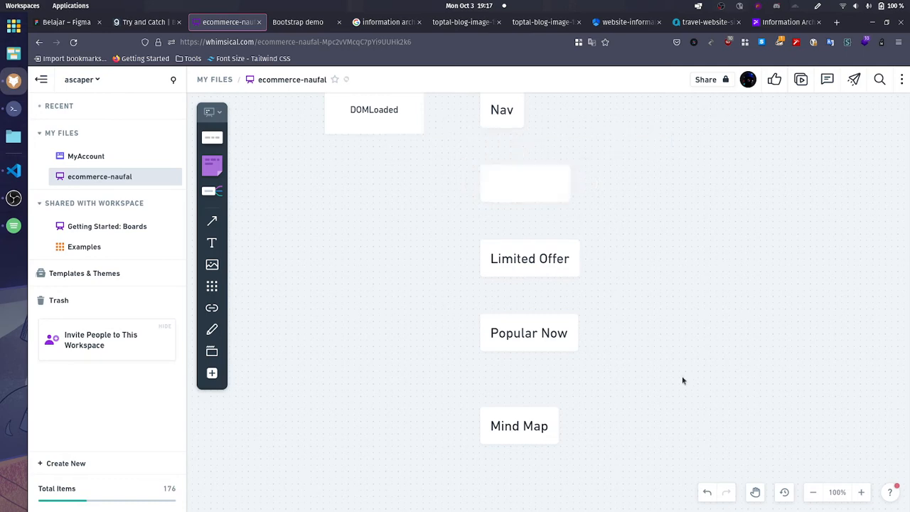
click(569, 180)
click(563, 184)
click(561, 185)
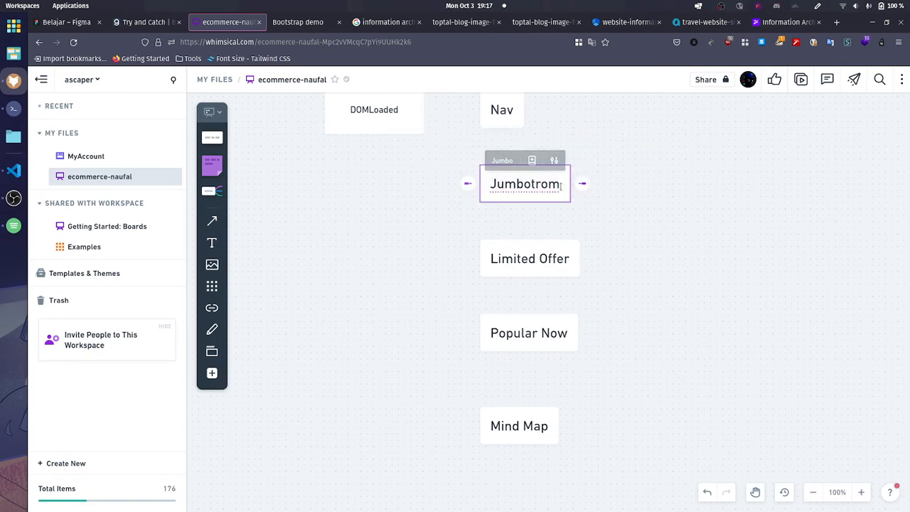
key(BackSpace)
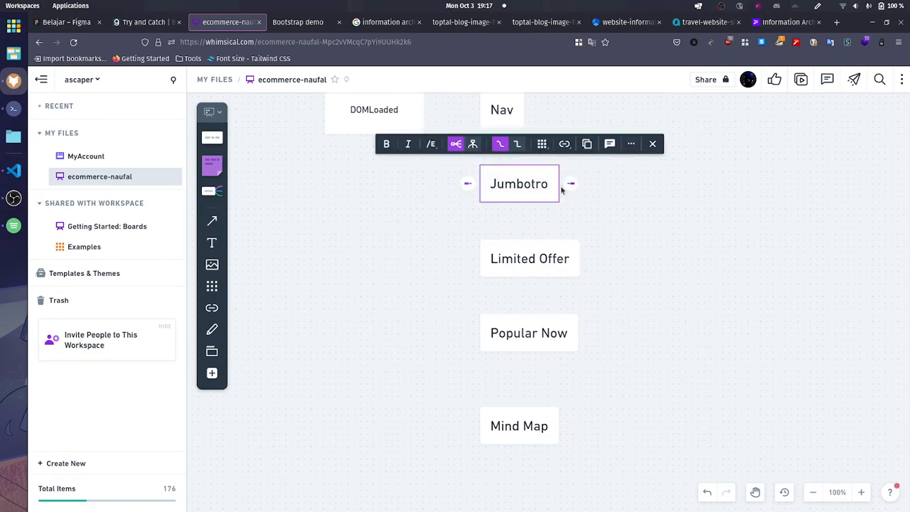
text(n)
click(706, 289)
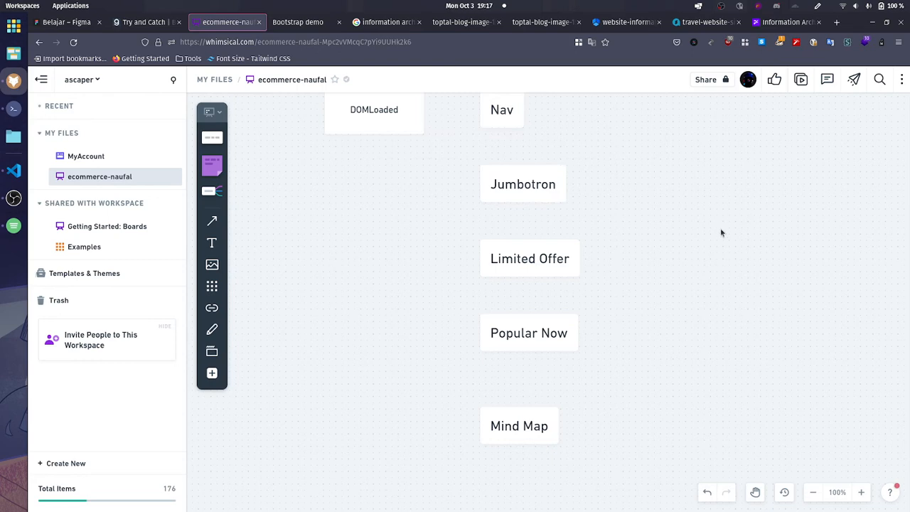
Step: Label the mind map node below Popular Now "Our Product *by brand"
double_click(509, 428)
right_click(509, 428)
click(509, 428)
triple_click(509, 426)
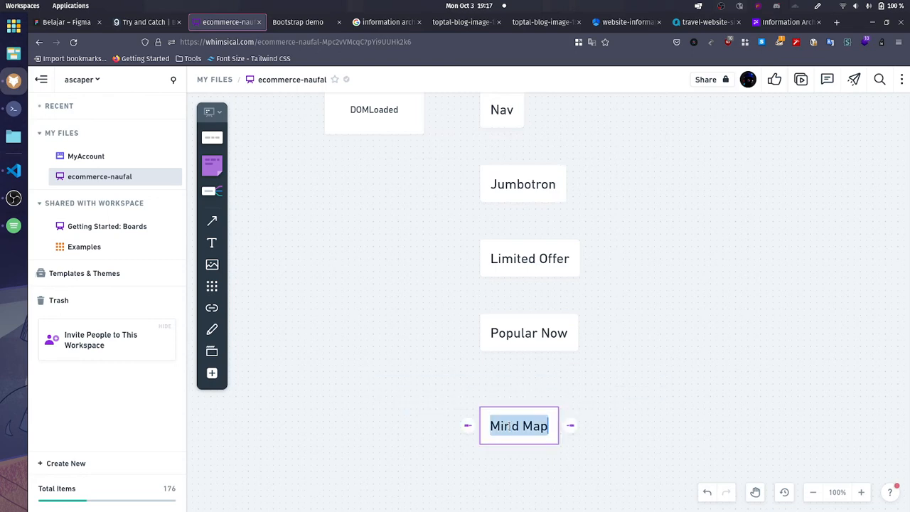
text(Our Produc)
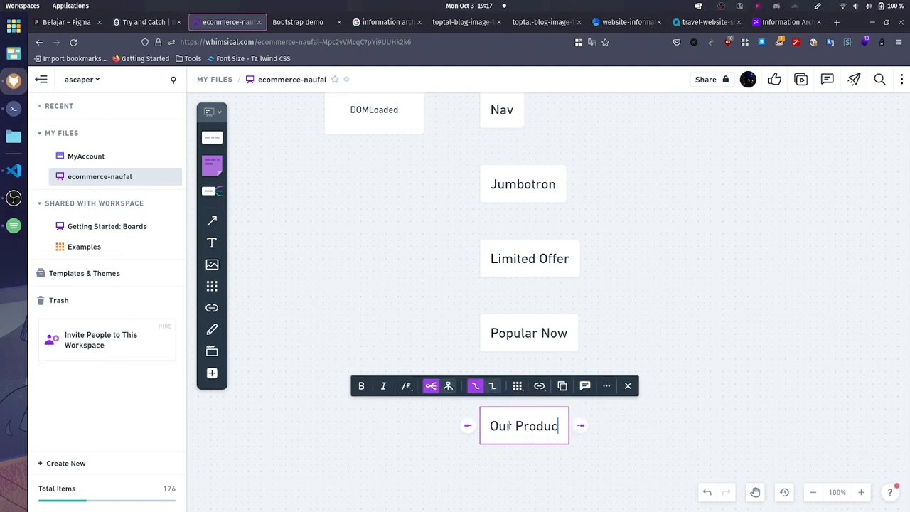
text(t *)
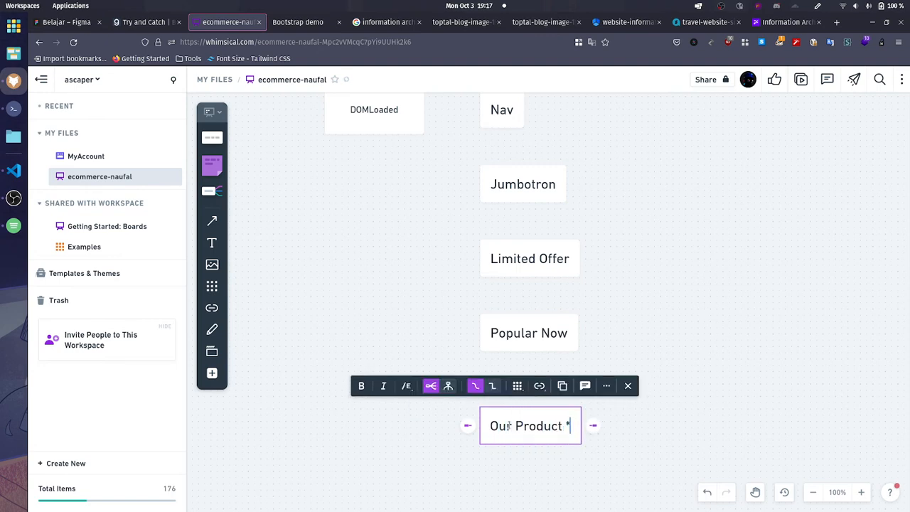
text(by brand)
key(Escape)
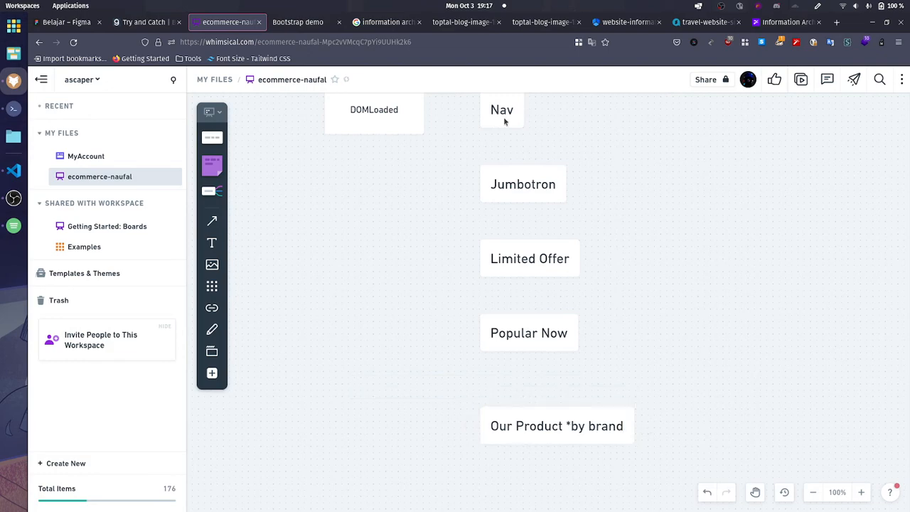
Step: Check the Our Products section and its neighbouring sections on the GRIYABOX store page, and return to the Whimsical board
click(299, 22)
scroll(168, 245, down, 10)
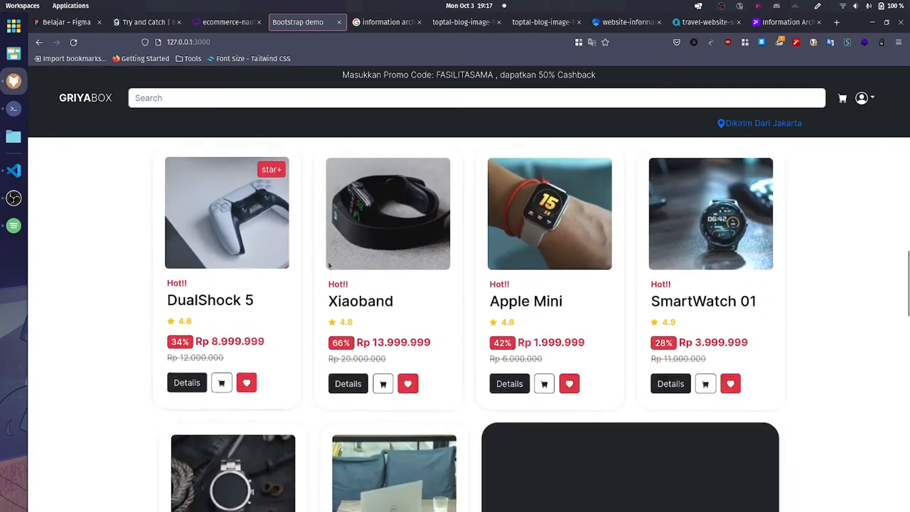
scroll(350, 243, up, 3)
click(227, 22)
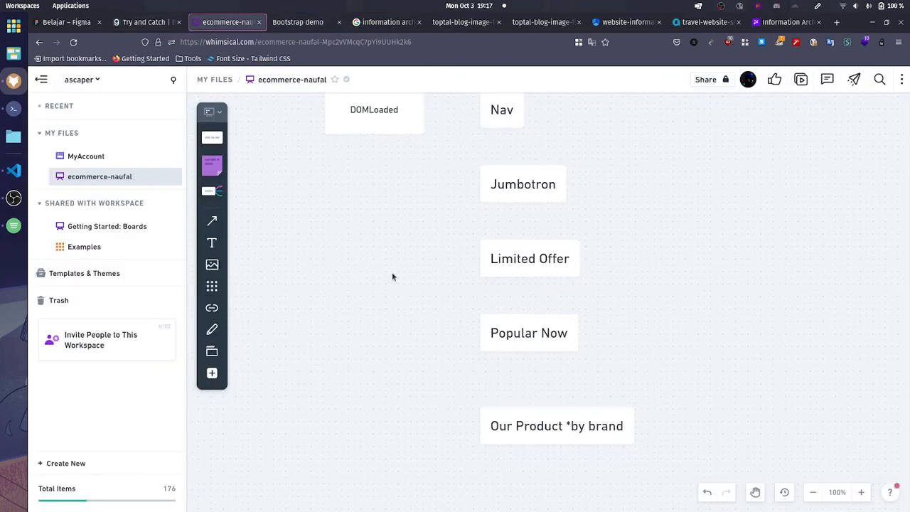
scroll(502, 343, down, 3)
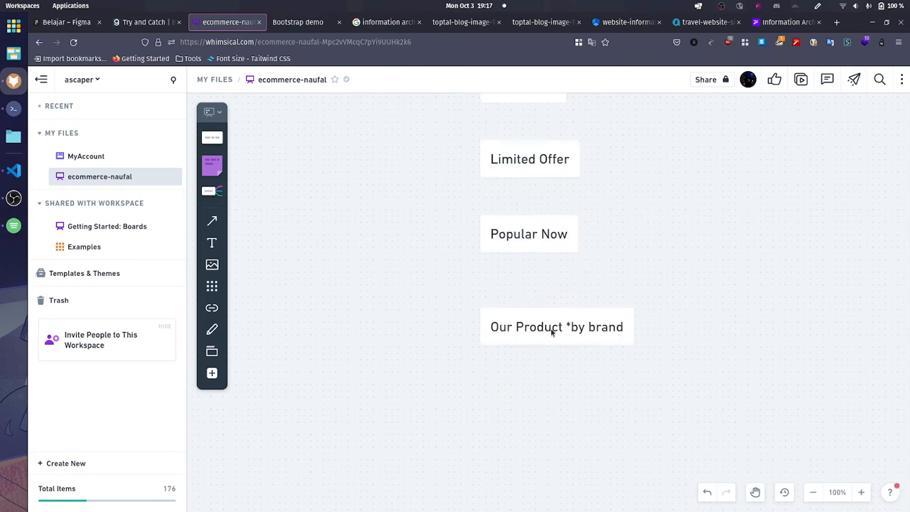
click(545, 329)
drag(545, 329, 542, 403)
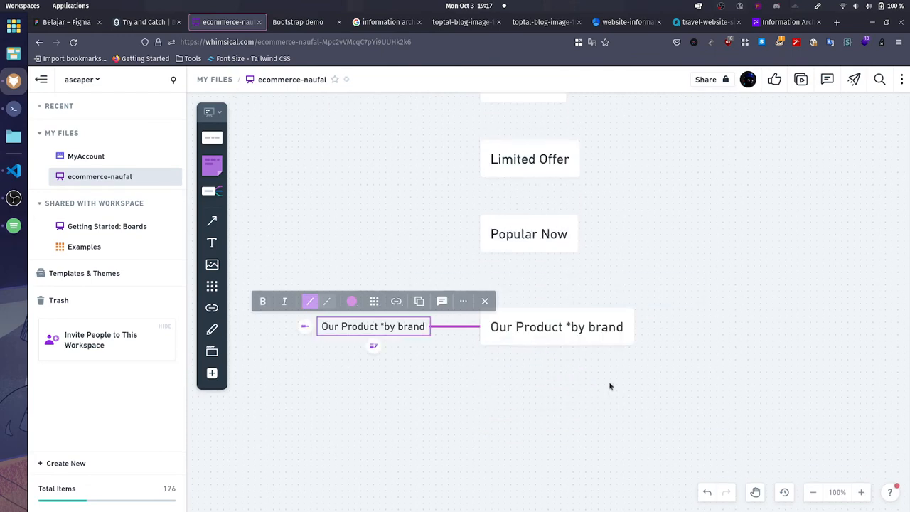
key(ctrl+z)
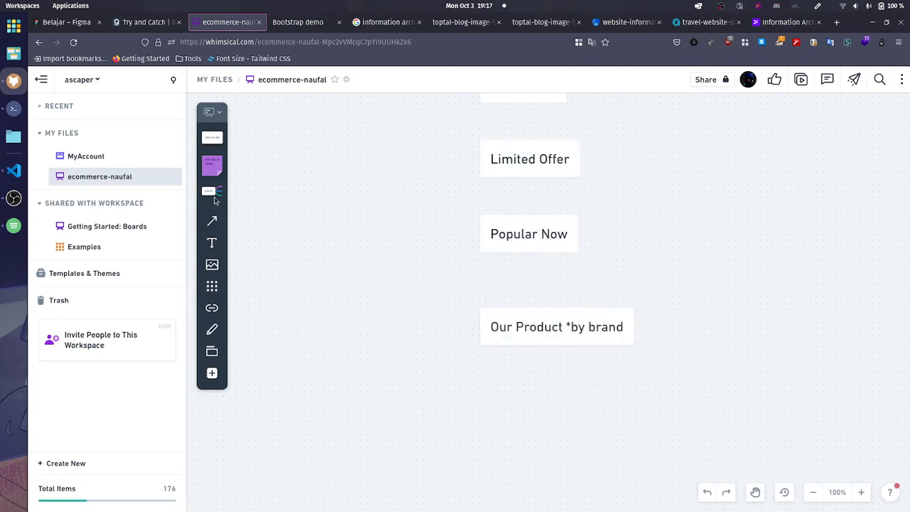
Step: Add a mind map node labelled "Hero Review" below the Our Product *by brand node
key(m)
click(491, 418)
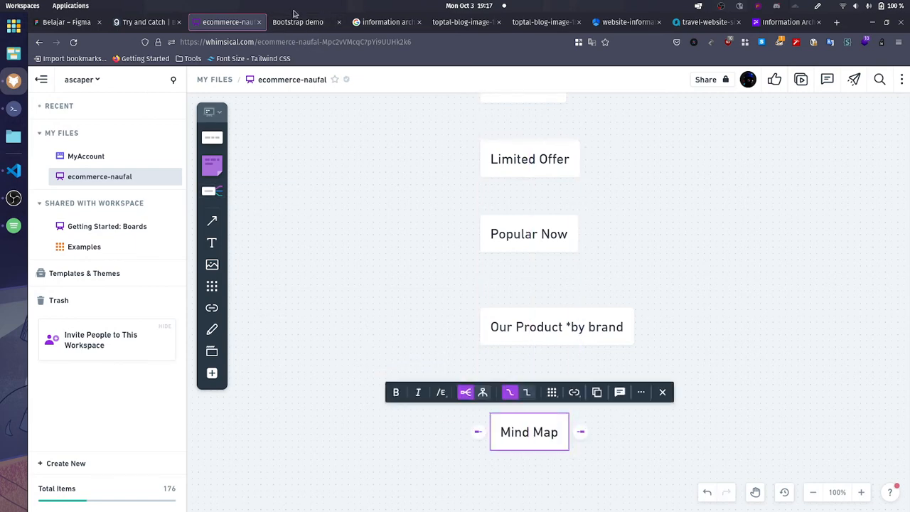
triple_click(517, 425)
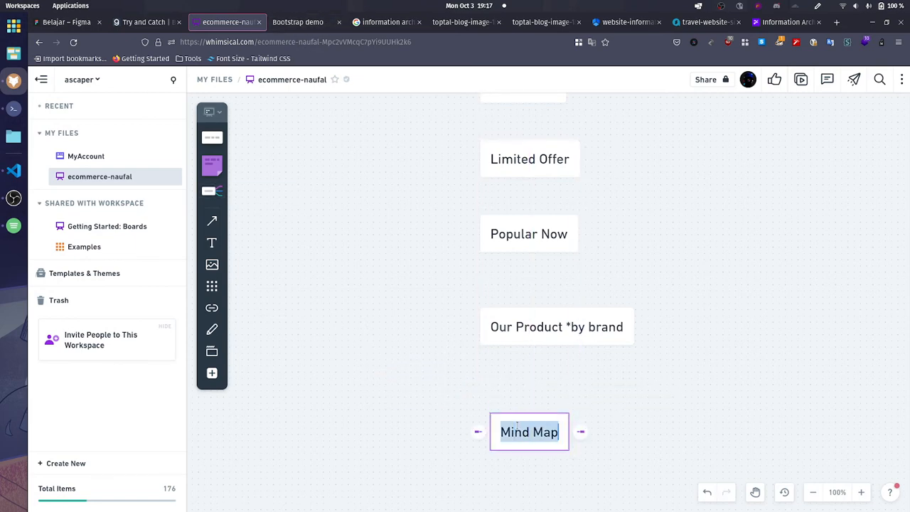
text(Hero Reviw)
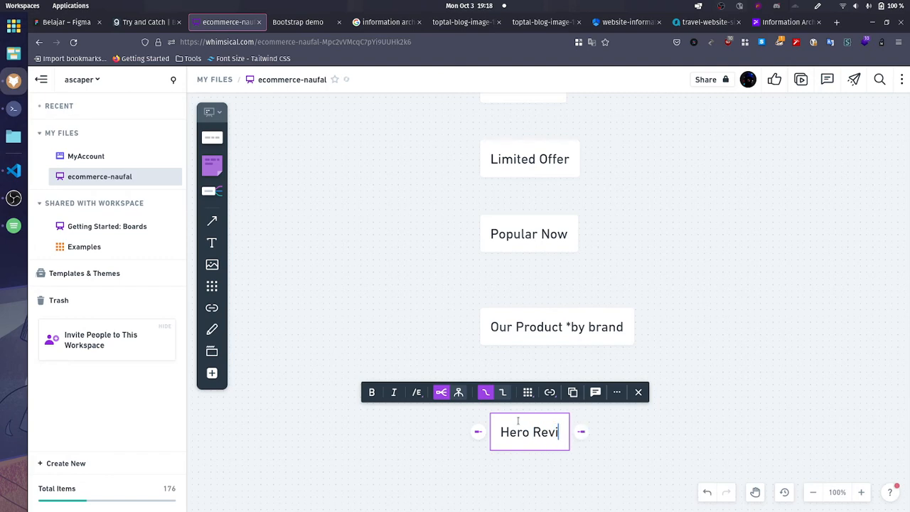
key(BackSpace)
key(BackSpace)
text(ew)
key(BackSpace)
key(BackSpace)
text(iew)
click(618, 479)
Step: Add a mind map node labelled "newsletter" below Hero Review, aligned with its left edge
scroll(618, 479, down, 3)
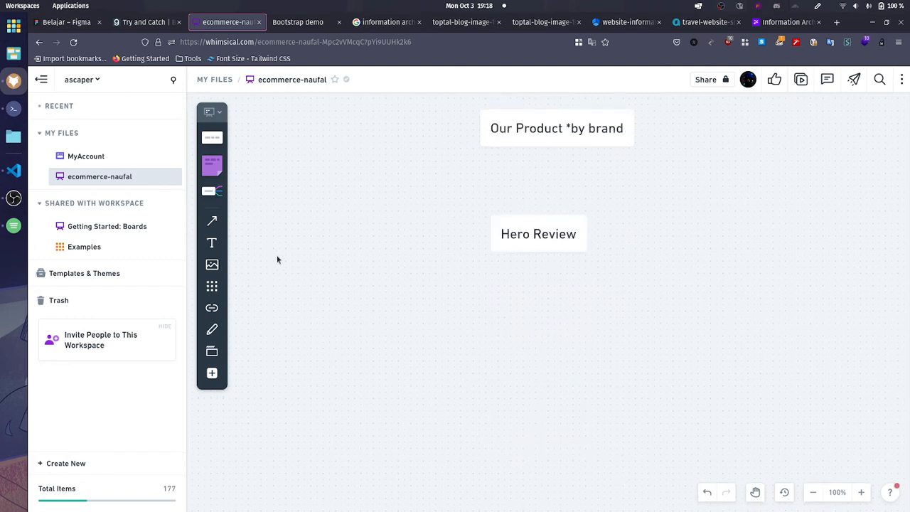
drag(212, 194, 501, 330)
double_click(519, 343)
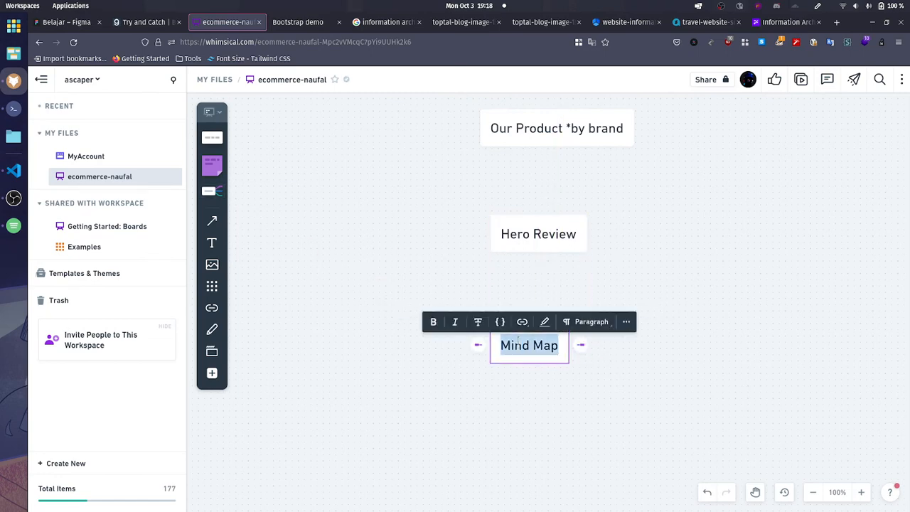
text(newsletter)
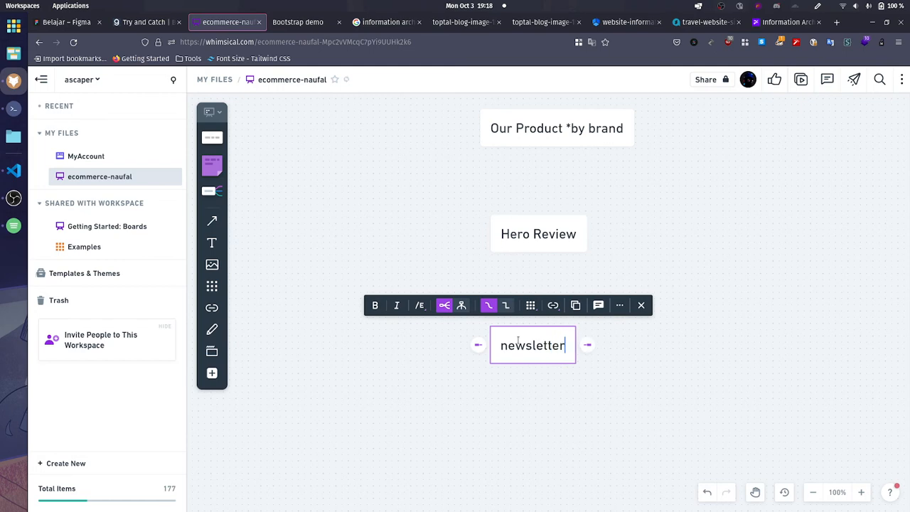
click(398, 348)
Step: Add a mind map node labelled "Footer" below newsletter, aligned with its left edge
drag(212, 213, 489, 433)
triple_click(534, 450)
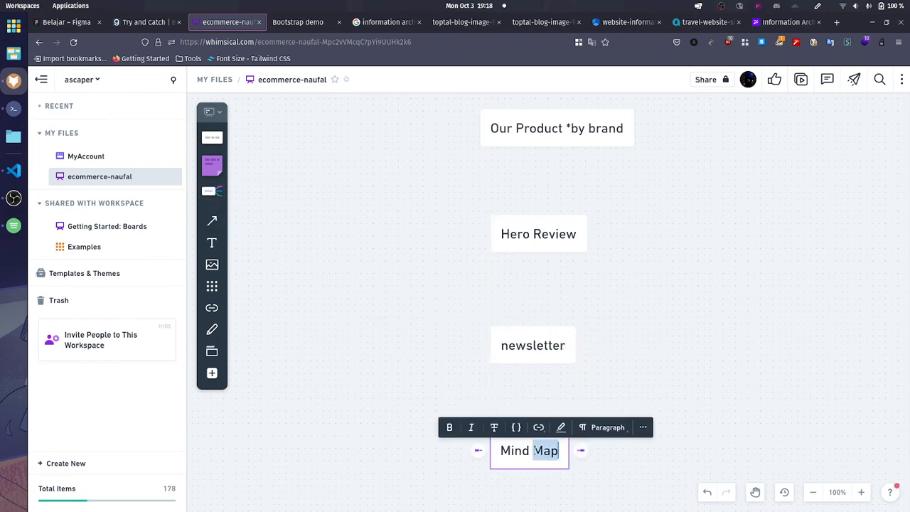
text(Footer)
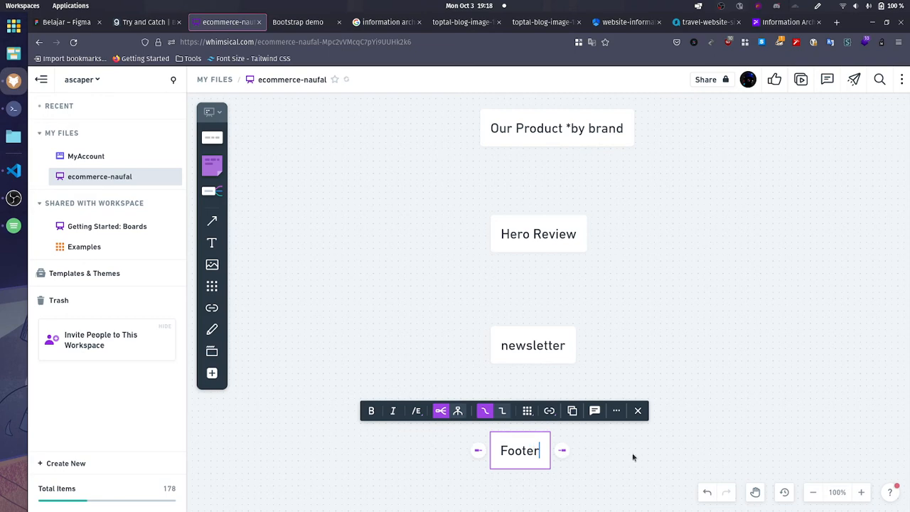
click(632, 452)
Step: Move the Nav node up so it sits higher than the DOMLoaded shape, leaving space above Jumbotron
scroll(646, 448, down, 5)
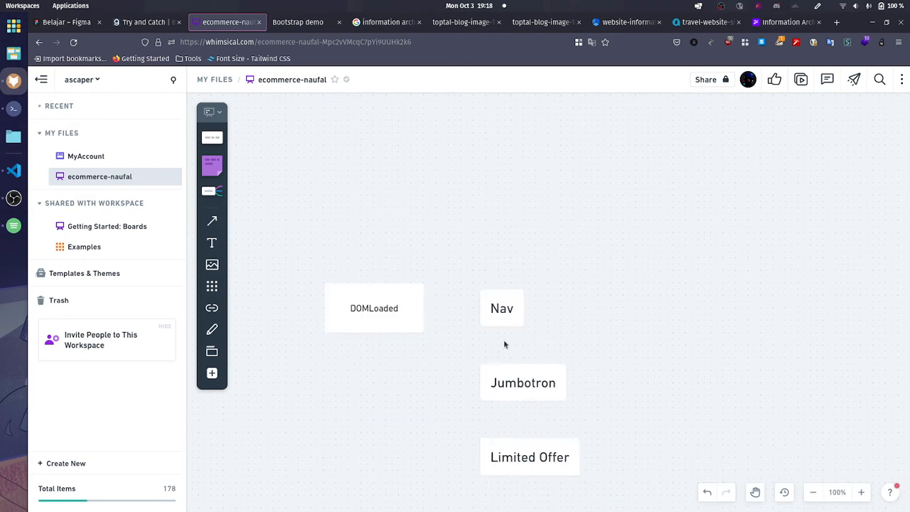
drag(502, 309, 495, 187)
click(564, 296)
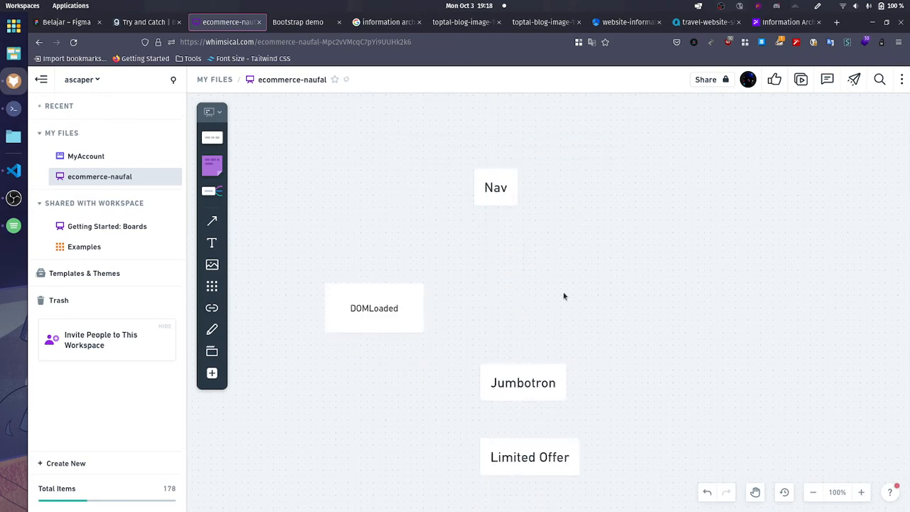
Step: Branch a child node labelled "Promo Code" off the right side of Nav, consulting the store page's header for the wording
click(488, 172)
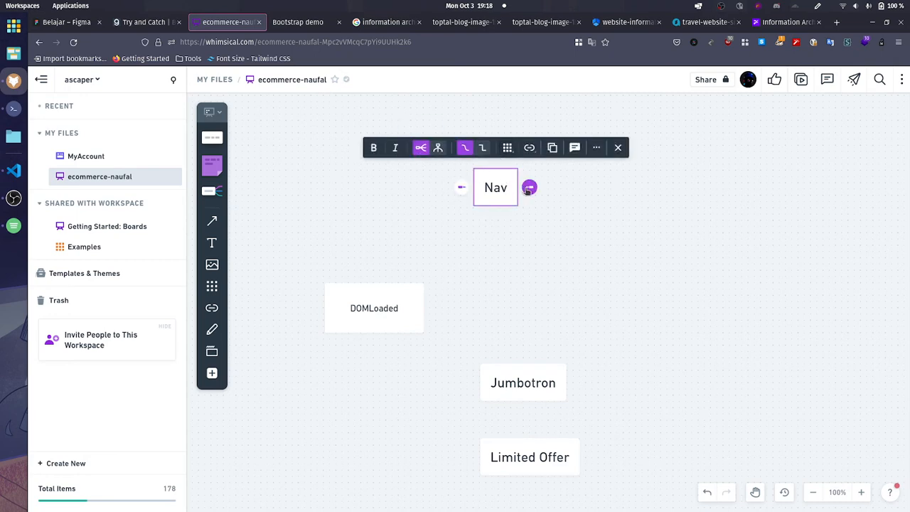
drag(530, 187, 572, 187)
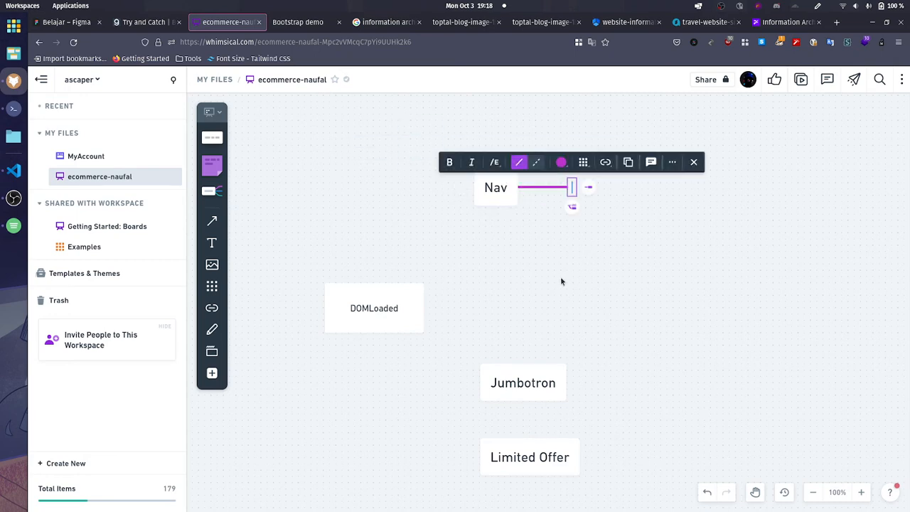
click(285, 20)
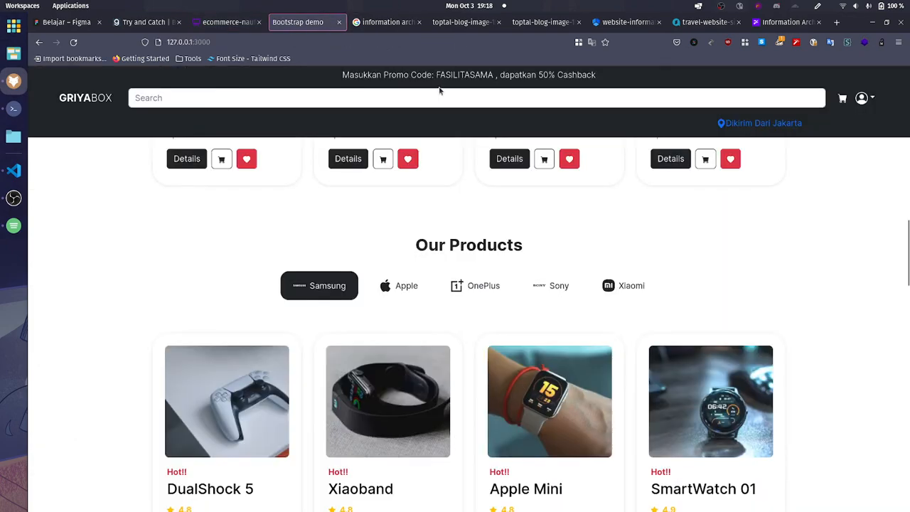
triple_click(357, 83)
click(227, 21)
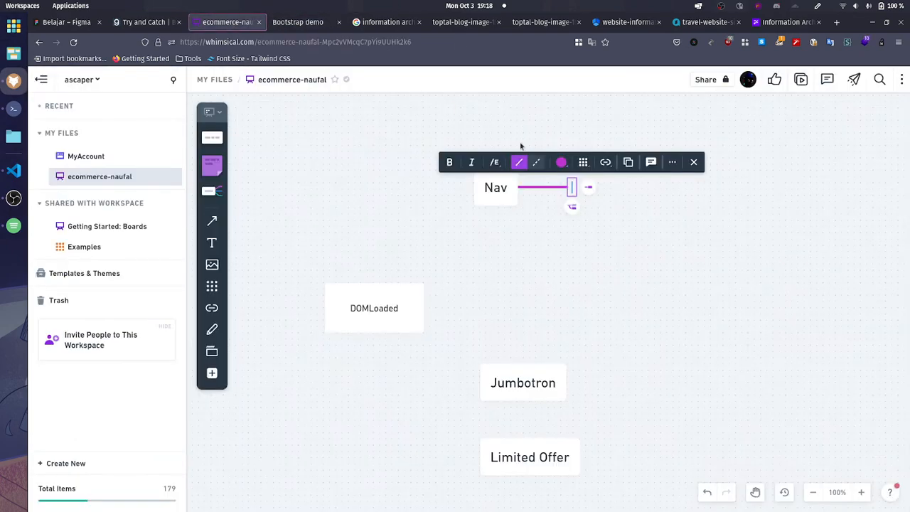
text(romo)
key(ctrl+a)
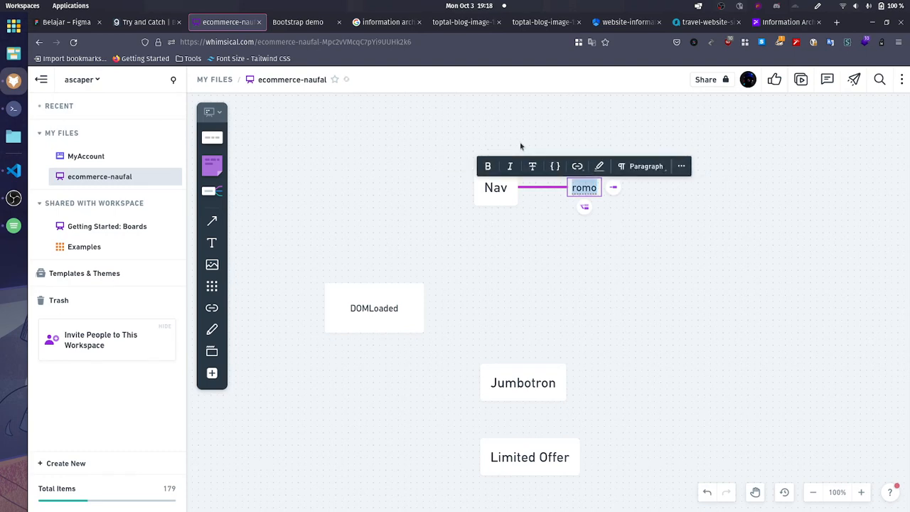
text(Promo Code)
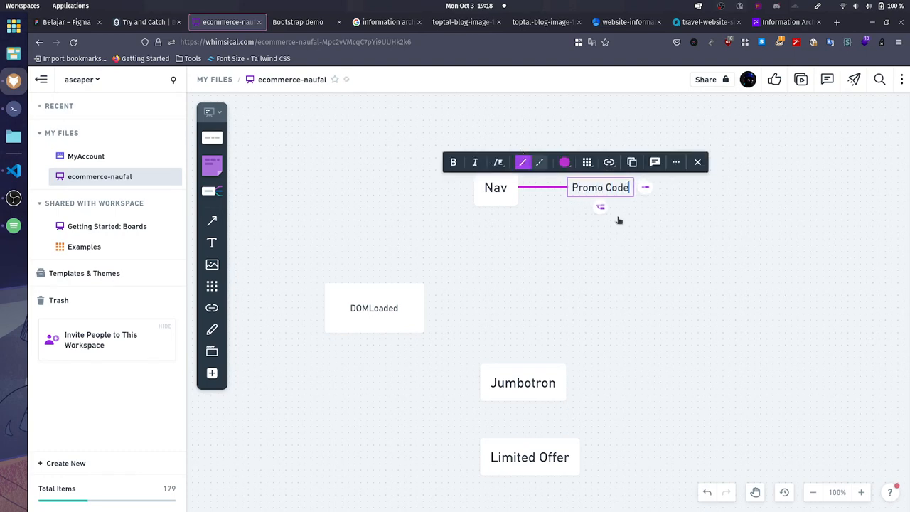
click(551, 206)
Step: Add another child node to Nav beside Promo Code
click(509, 193)
key(Tab)
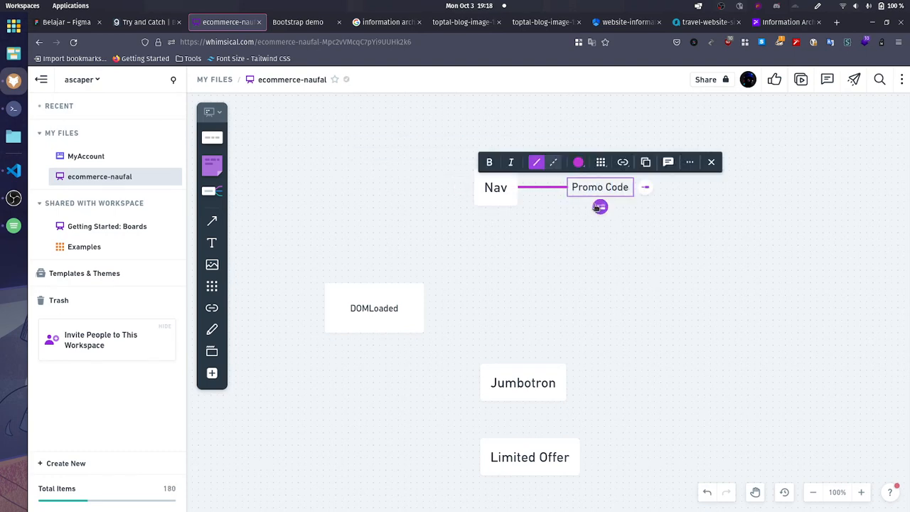
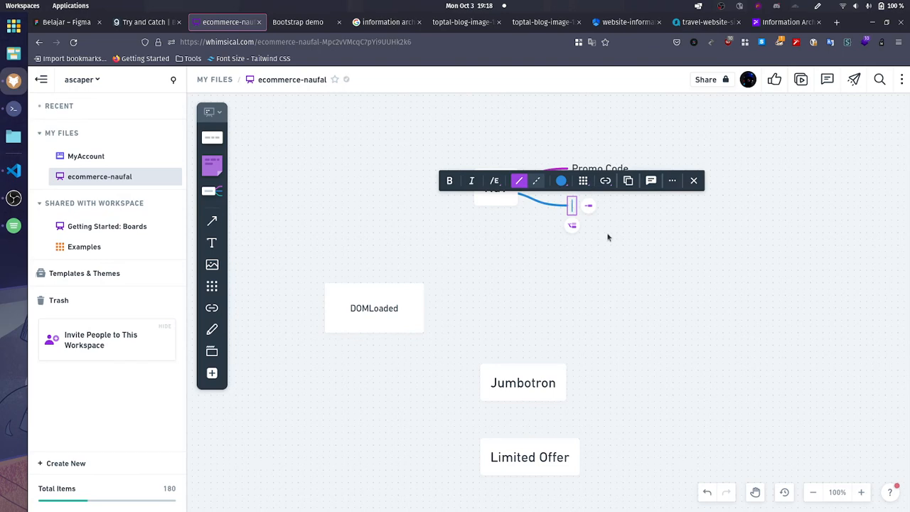
Step: Label Nav's new child node "Logo" and add a sibling node labelled "Search Bar" below it
text(Logo)
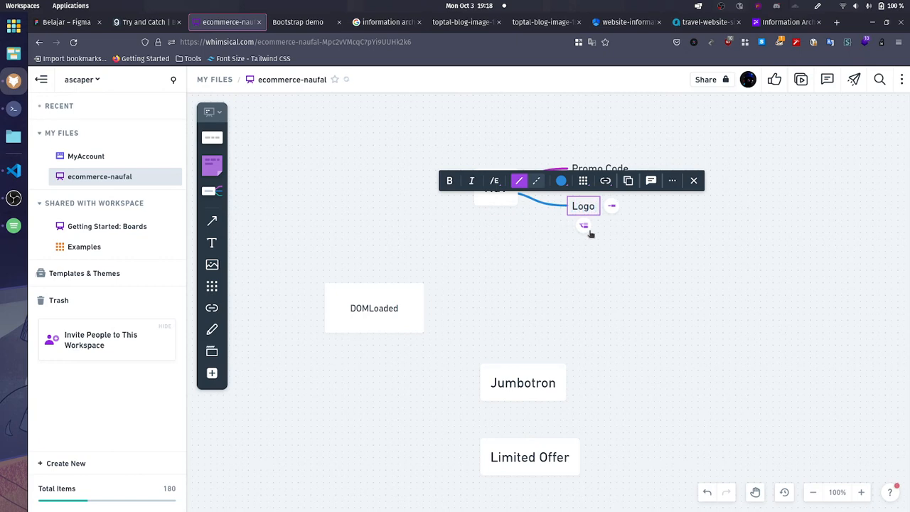
key(Return)
text(Searc)
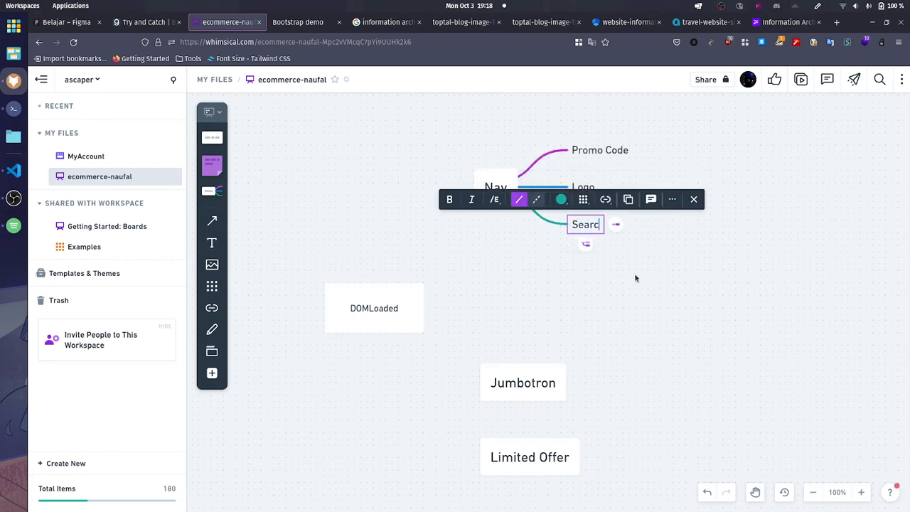
text(h Bar)
Step: Add a Nav child node labelled "Cart button" below Search Bar, consulting the store page's header
click(597, 243)
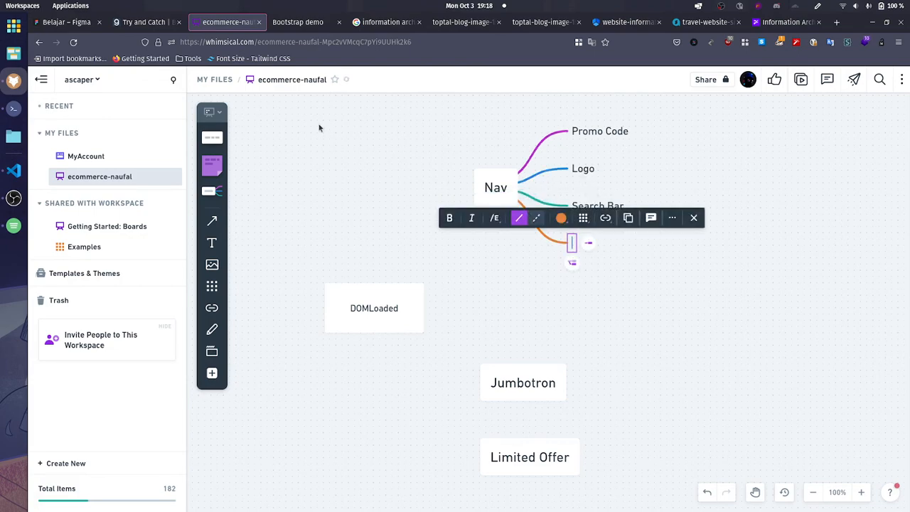
click(298, 22)
click(225, 22)
text(Cart zb)
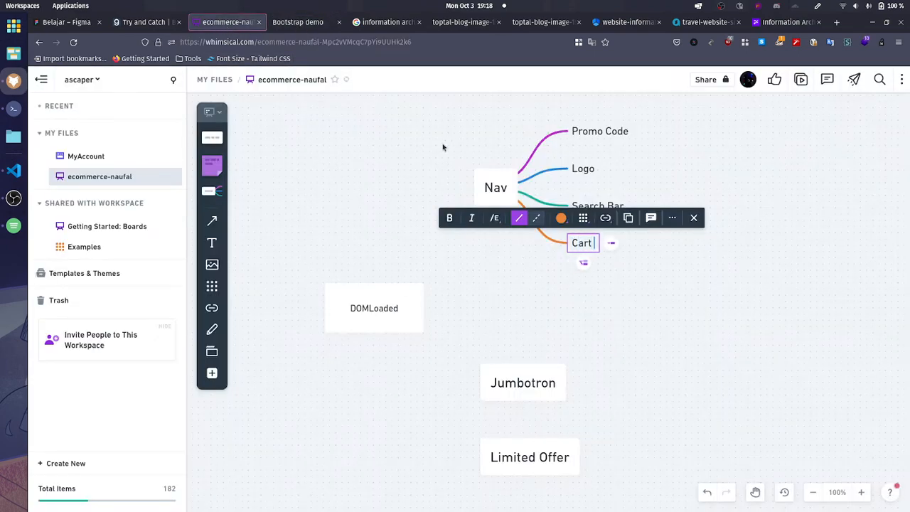
key(BackSpace)
key(BackSpace)
text(button)
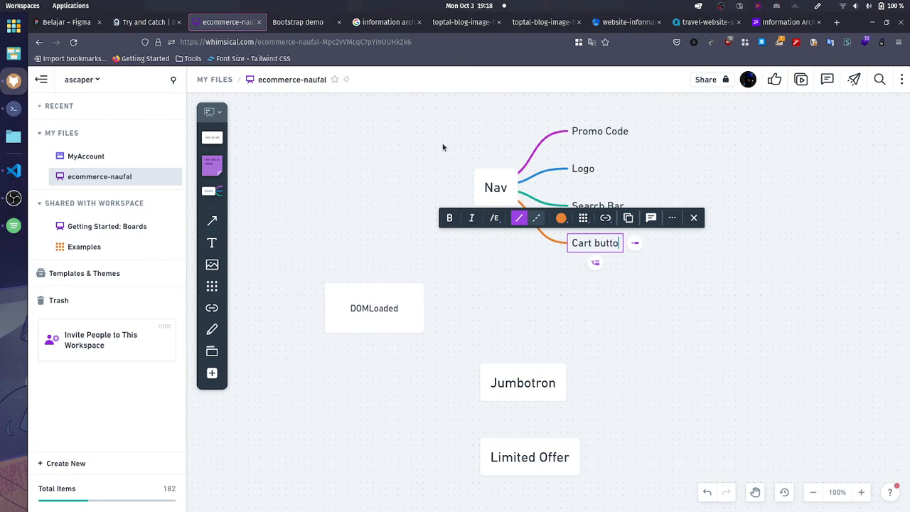
Step: Add a Nav child node labelled "profile Button" below Cart button, consulting the store page's header
click(602, 266)
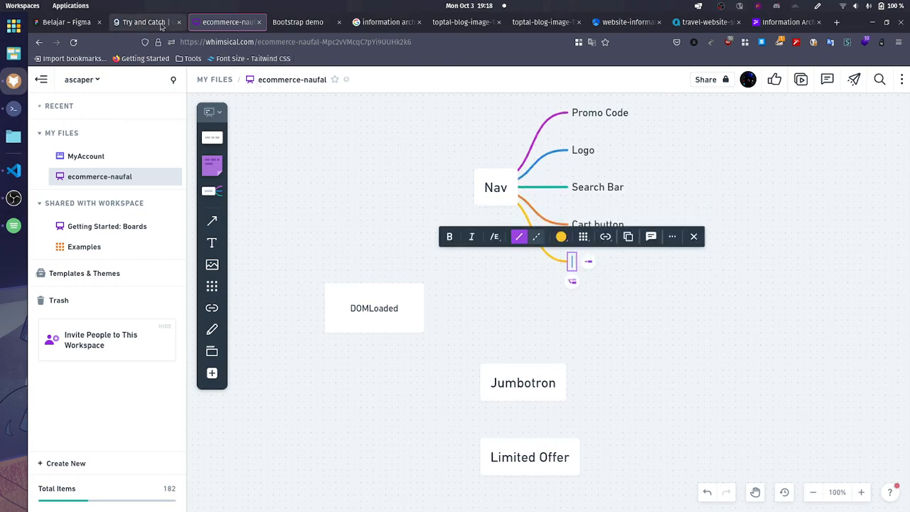
click(161, 25)
click(218, 27)
click(278, 27)
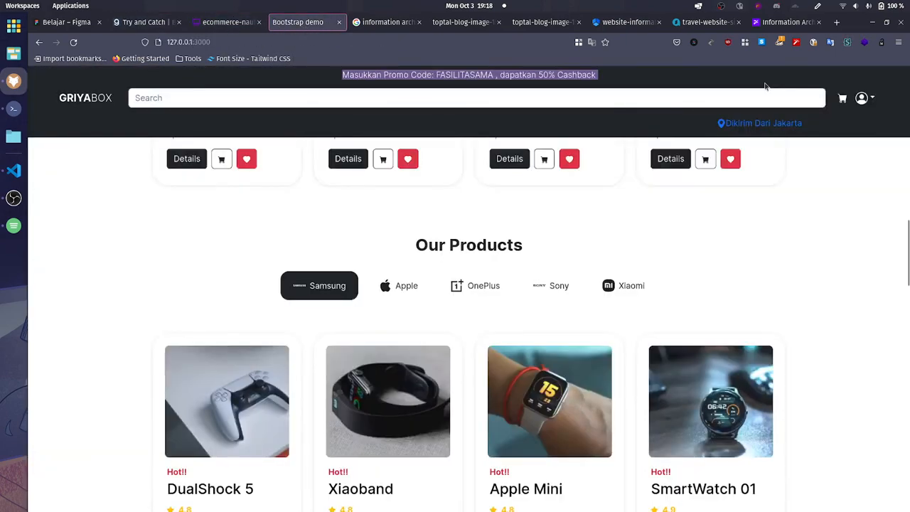
click(227, 22)
text(profile )
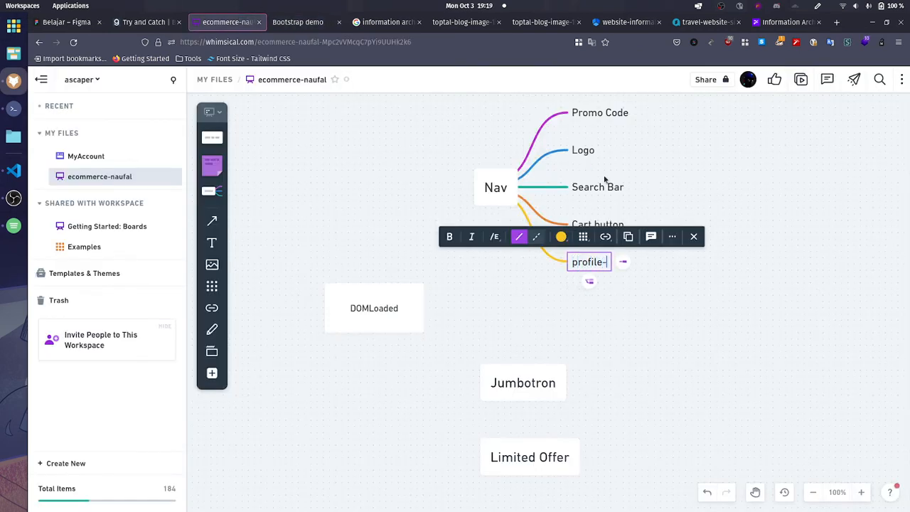
text(button)
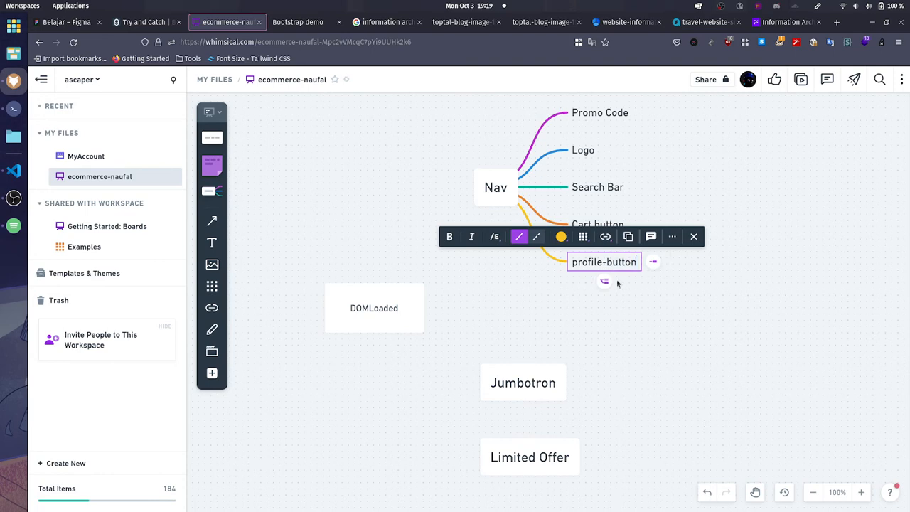
key(ctrl+shift+Left)
key(BackSpace)
key(BackSpace)
text(Bu)
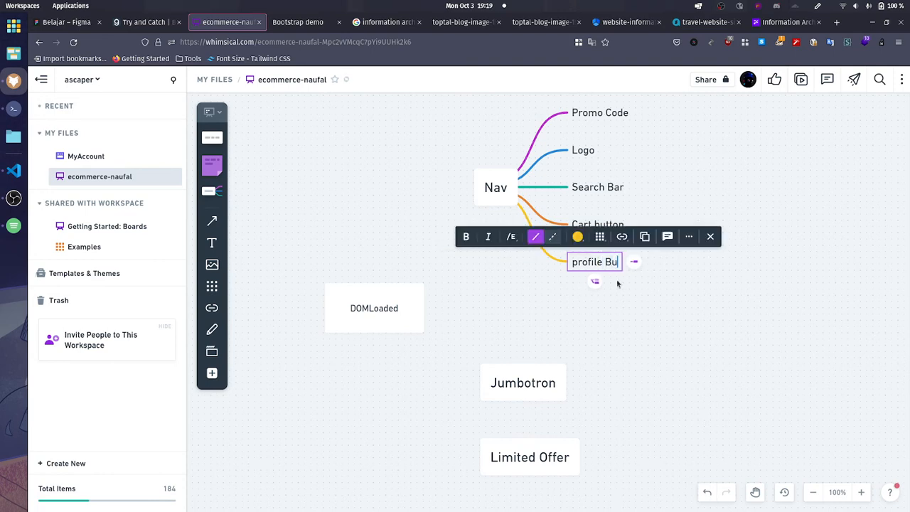
text(tton)
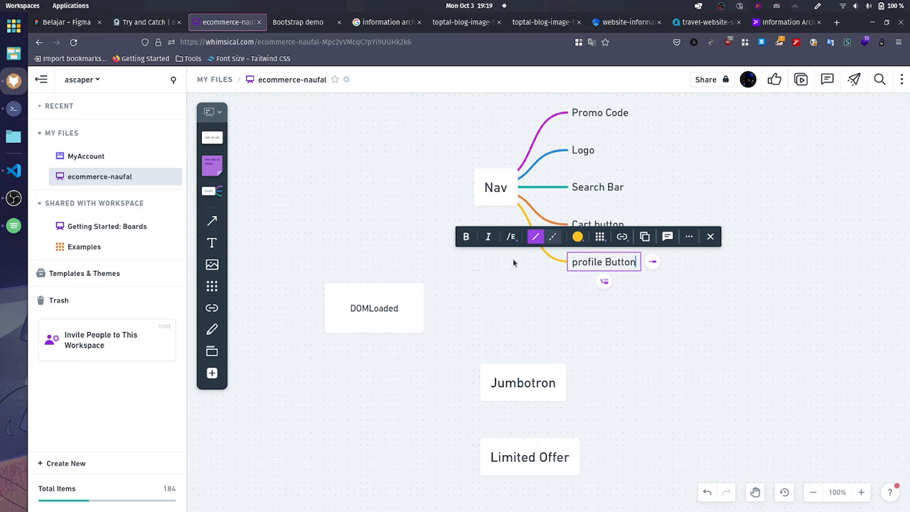
Step: Add a Nav child node labelled "Deliver to" below profile Button and compare the branches with the store page's header
click(604, 280)
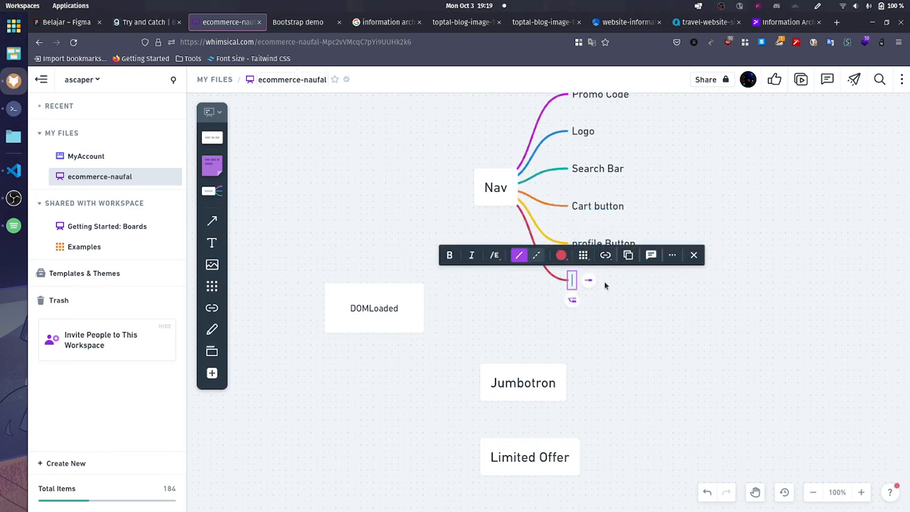
text(Deliver to)
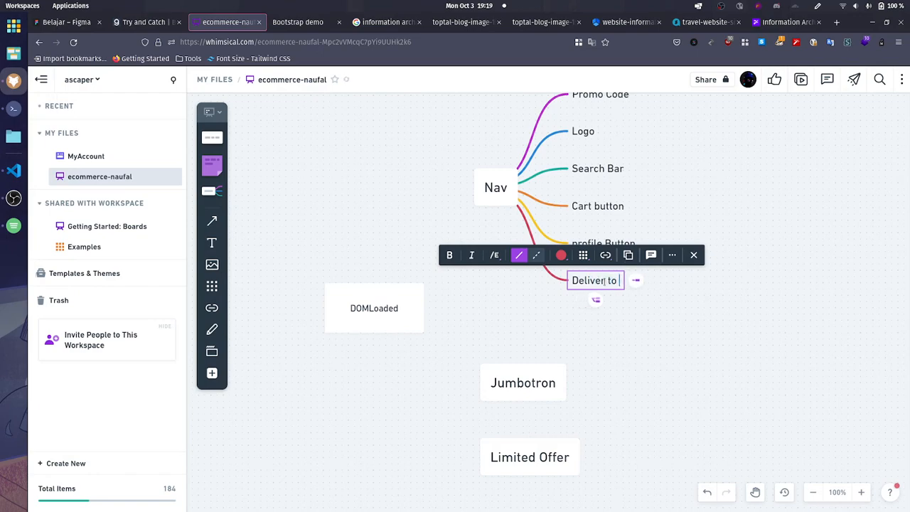
click(698, 344)
click(331, 22)
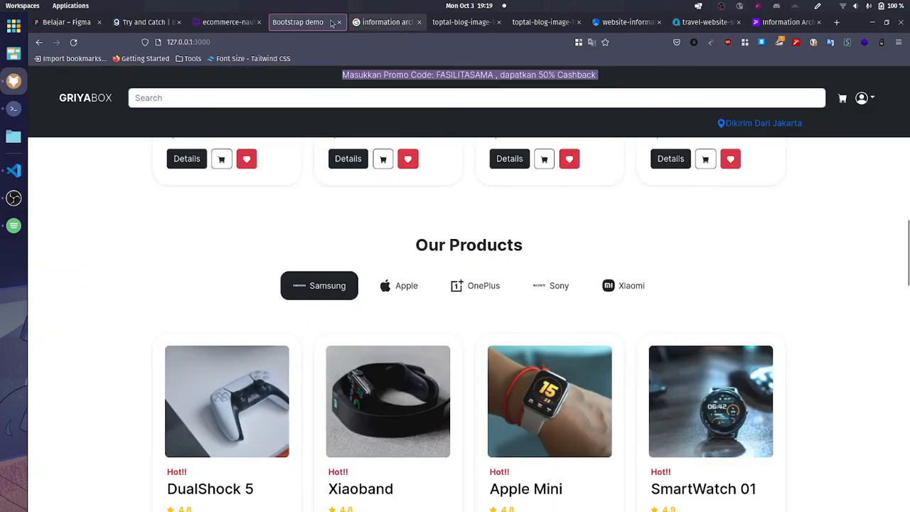
click(228, 22)
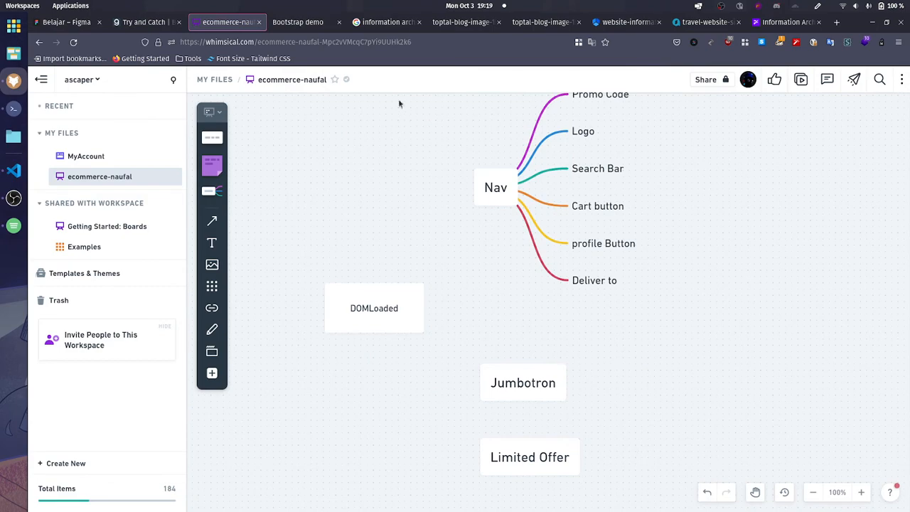
click(298, 23)
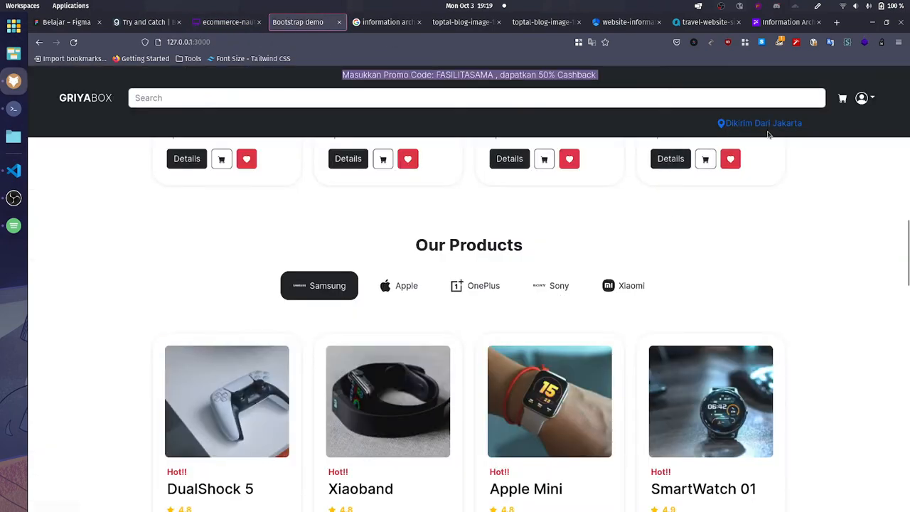
click(222, 22)
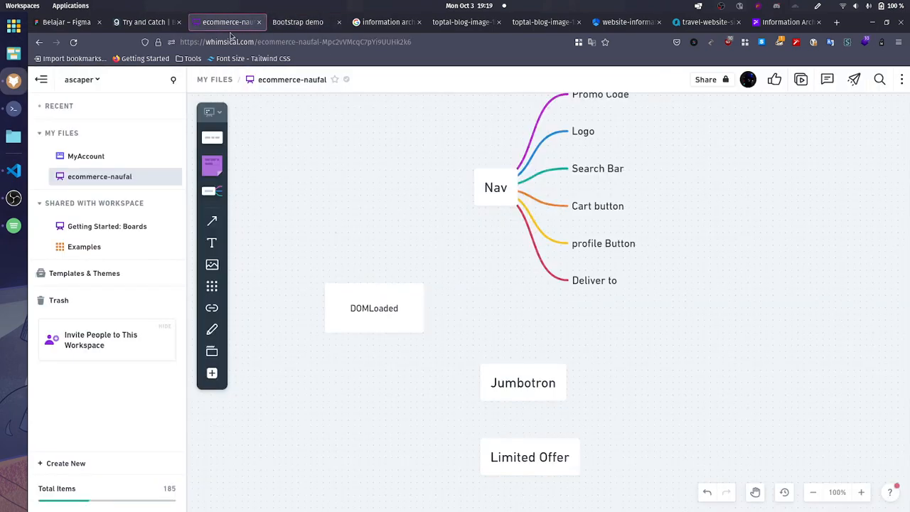
Step: Branch two child nodes off profile Button, labelled "masuk" and "daftar"
scroll(622, 235, up, 1)
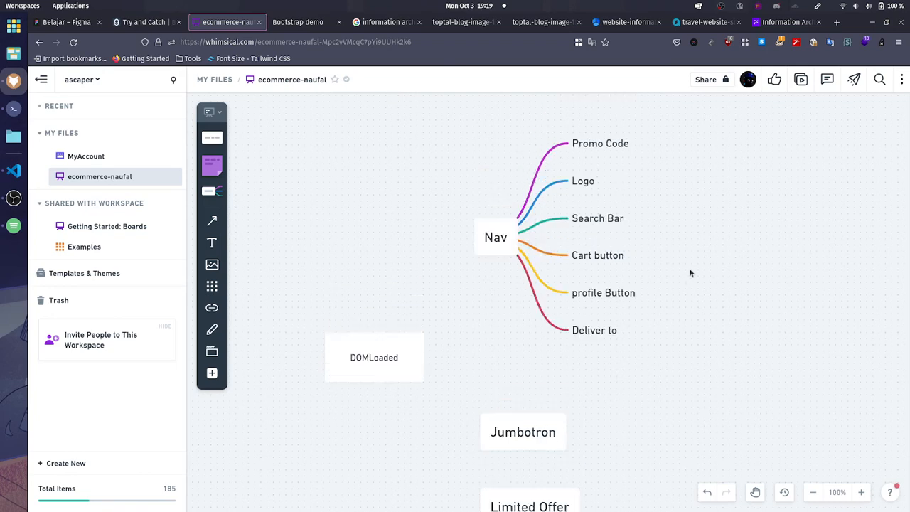
click(644, 301)
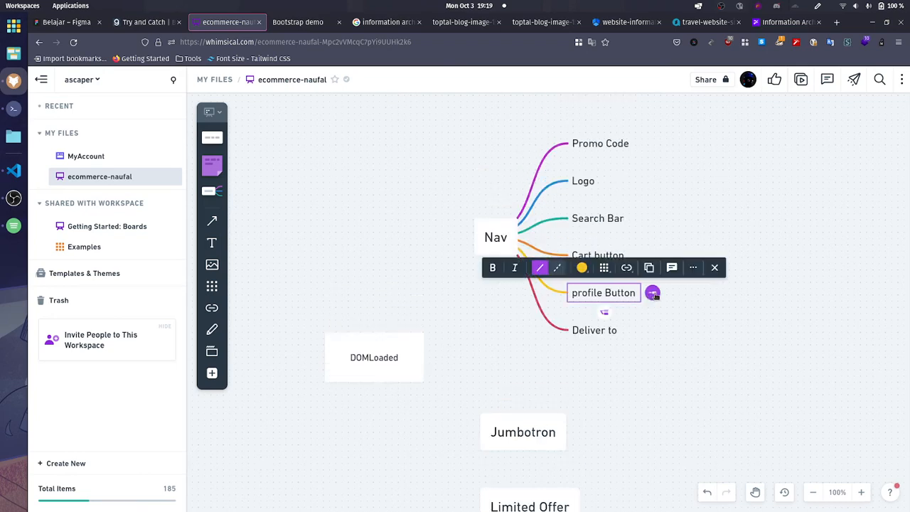
click(652, 293)
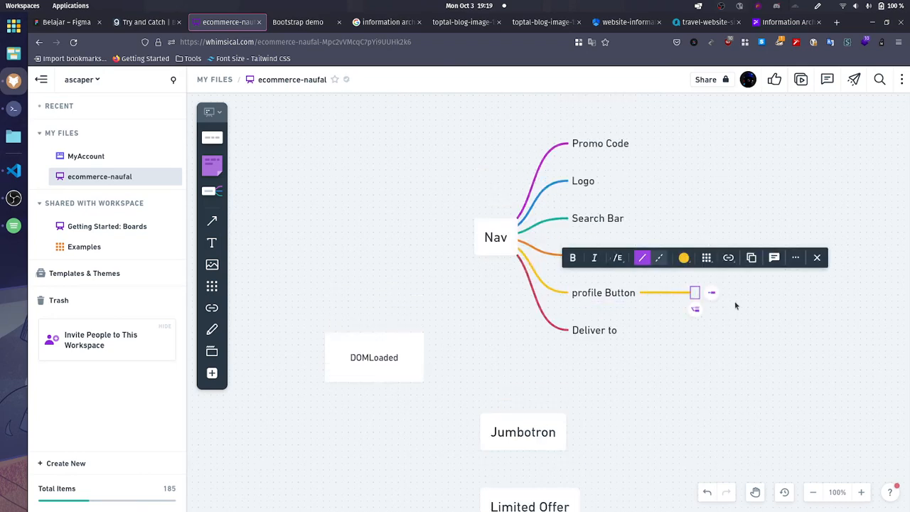
text(masuk)
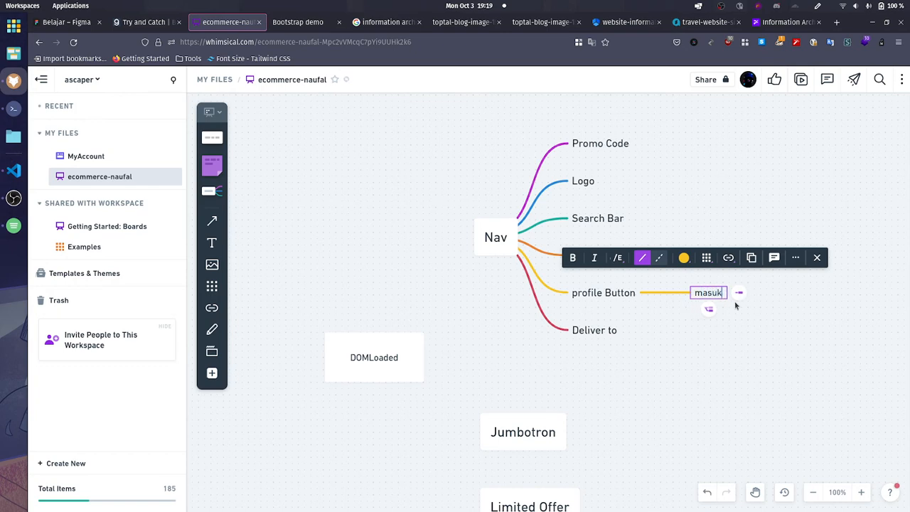
click(709, 309)
text(daftar)
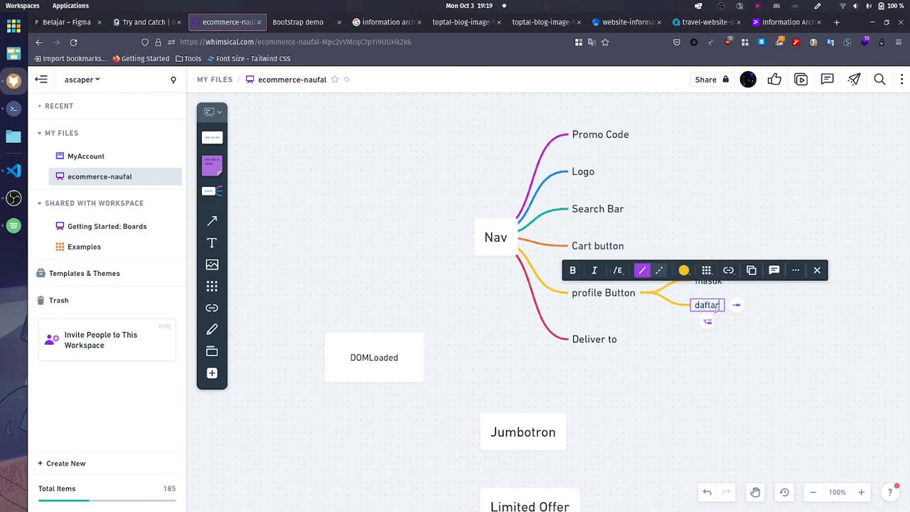
click(775, 361)
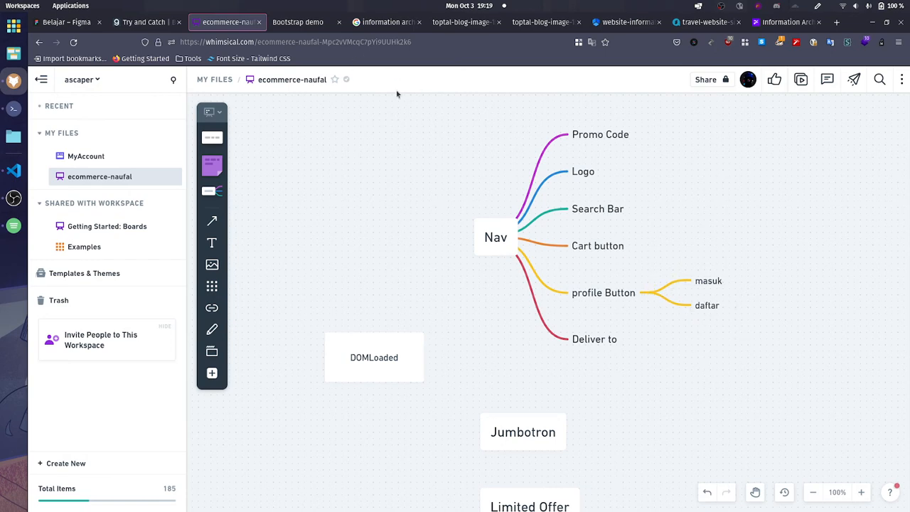
Step: Branch a child node labelled "getcartlist()" off Cart button
click(616, 246)
click(642, 246)
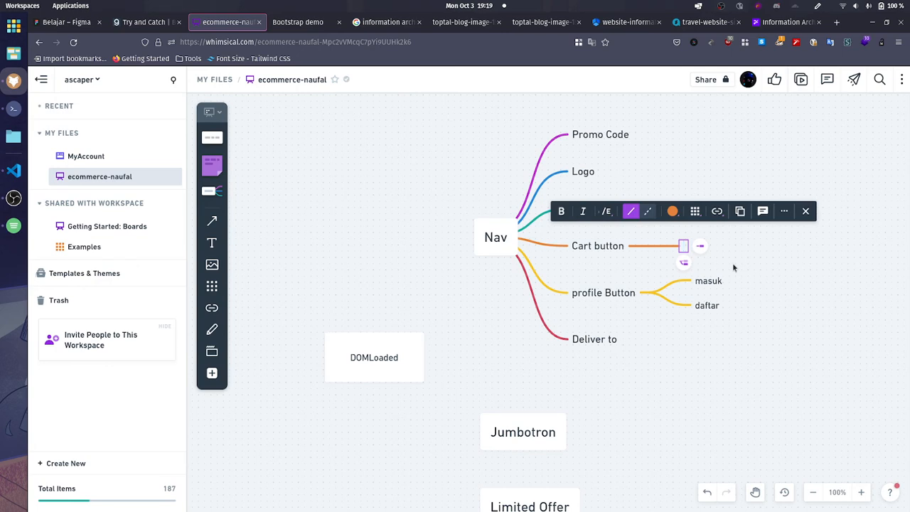
text(getcard)
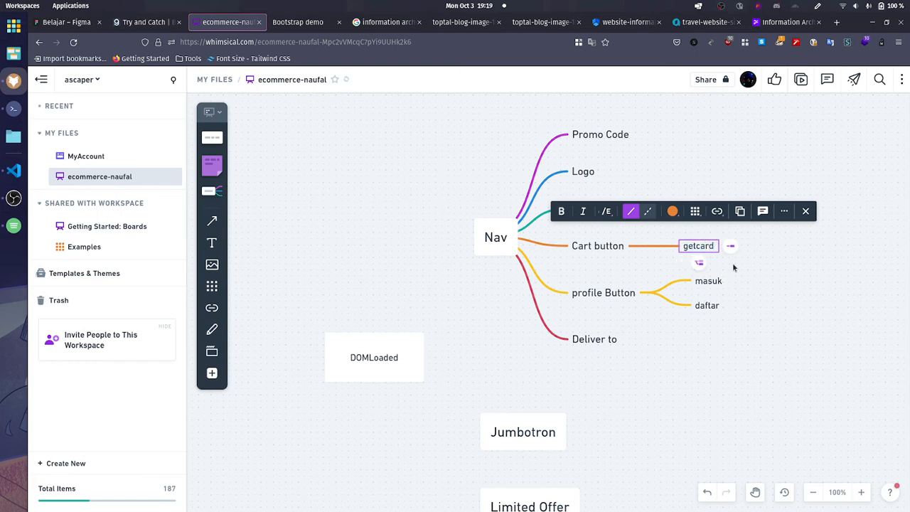
key(BackSpace)
text(tlist())
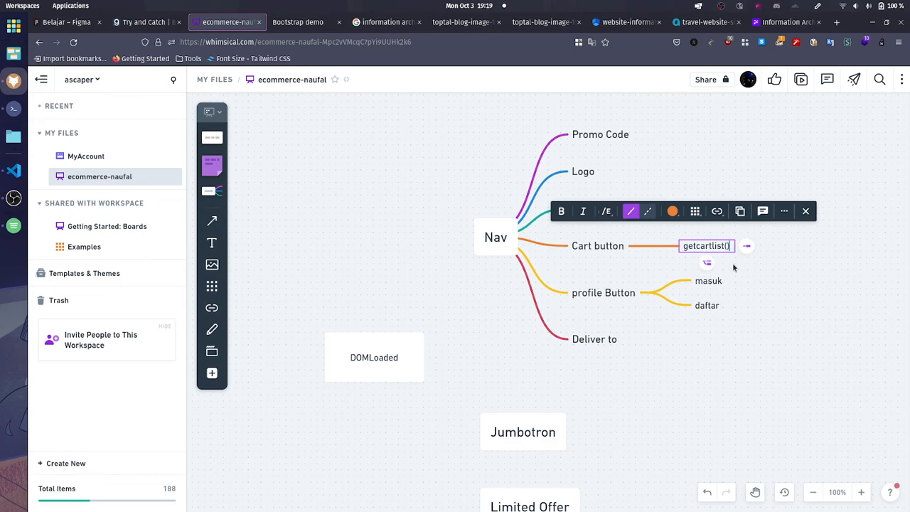
click(732, 263)
Step: Review the upper sections of the store page and move the Nav tree further up above DOMLoaded
click(298, 22)
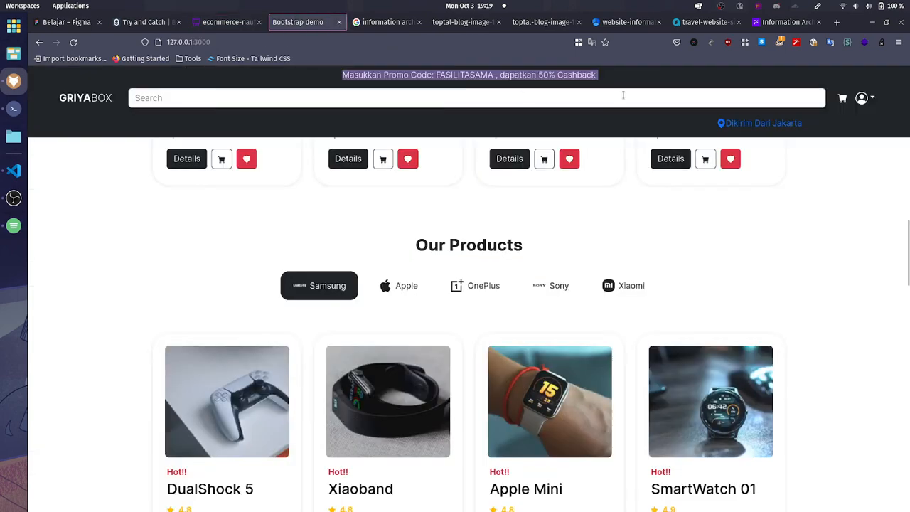
scroll(447, 245, up, 10)
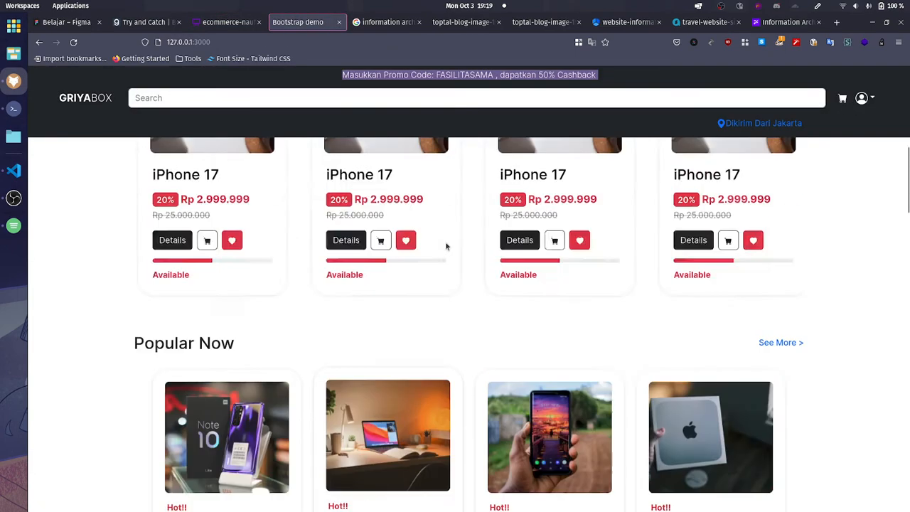
click(212, 22)
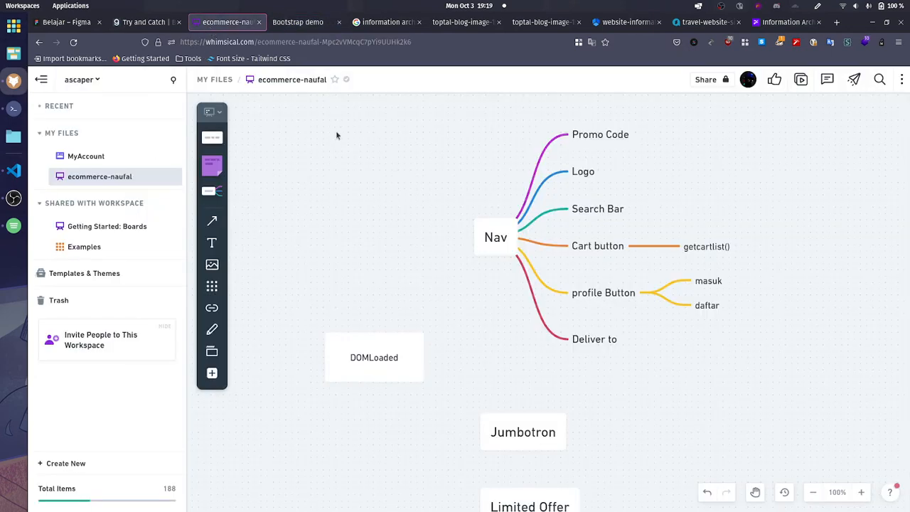
drag(504, 239, 503, 167)
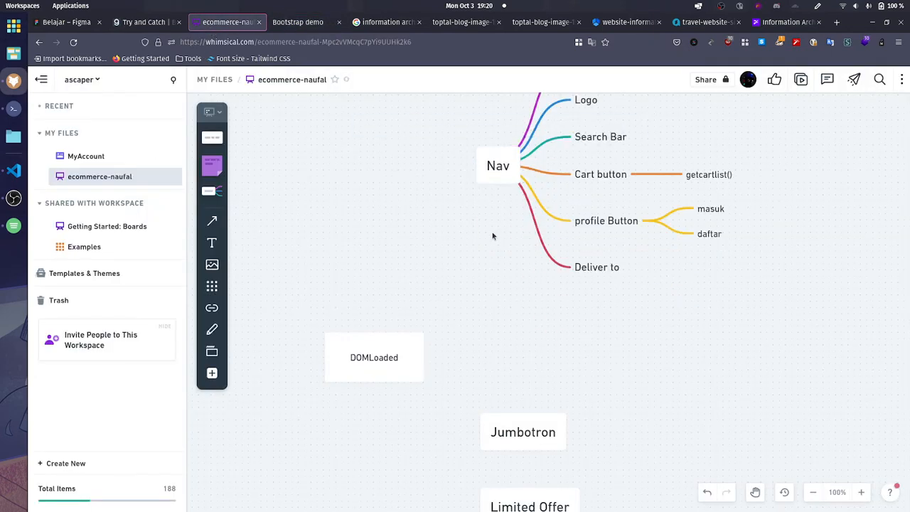
scroll(495, 241, up, 2)
Step: Check the store page again and connect DOMLoaded to the Nav node with an arrow
click(292, 22)
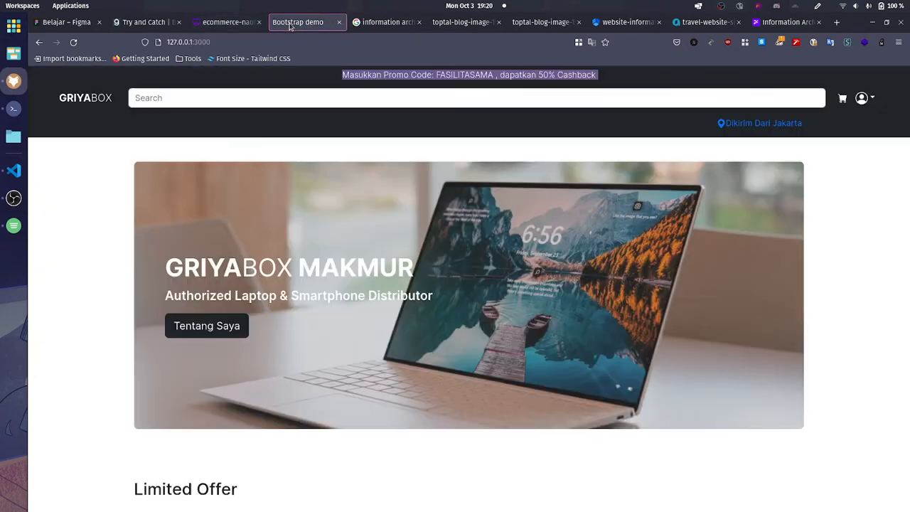
click(224, 24)
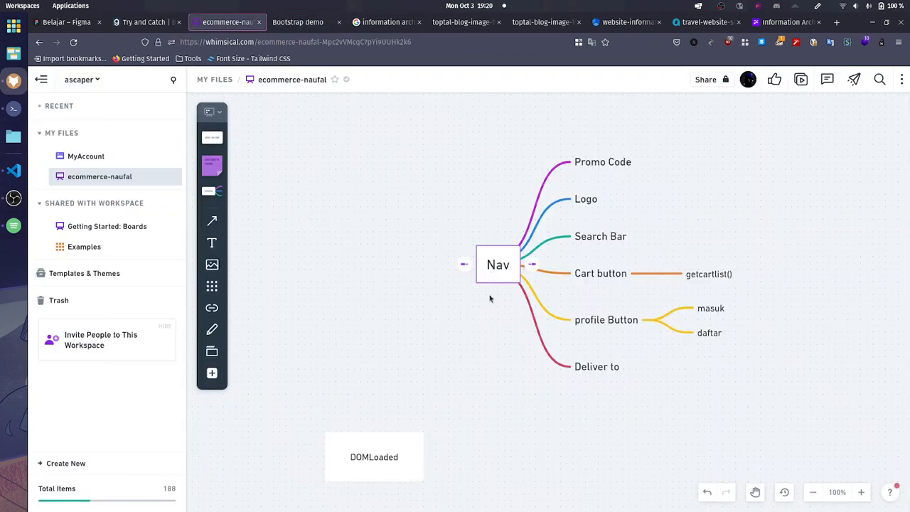
click(414, 449)
drag(451, 453, 473, 264)
Step: Move the Jumbotron node up, away from Limited Offer, and undo its attachment as a child of Limited Offer
scroll(501, 363, down, 3)
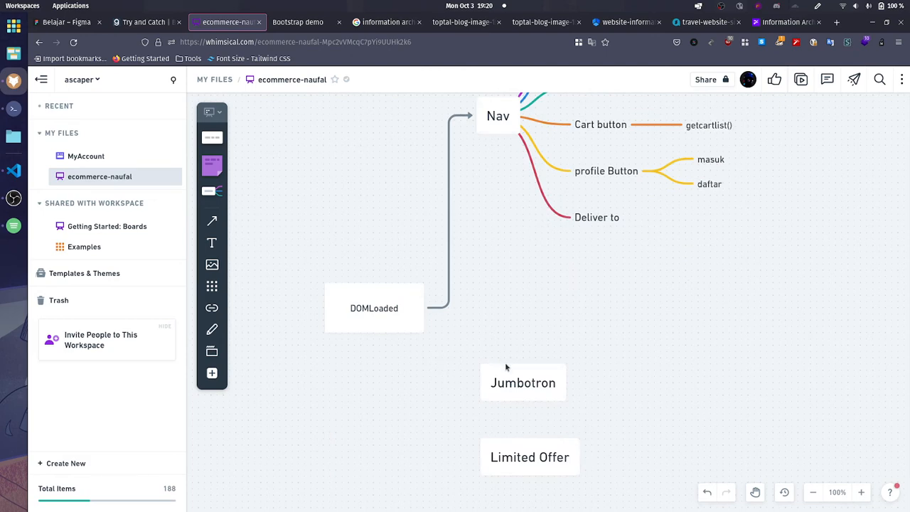
drag(523, 384, 543, 378)
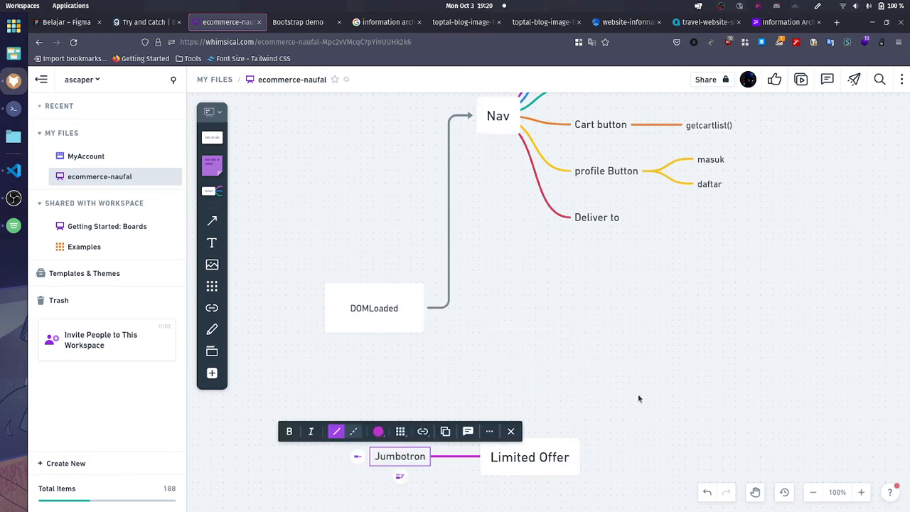
click(638, 396)
key(ctrl+z)
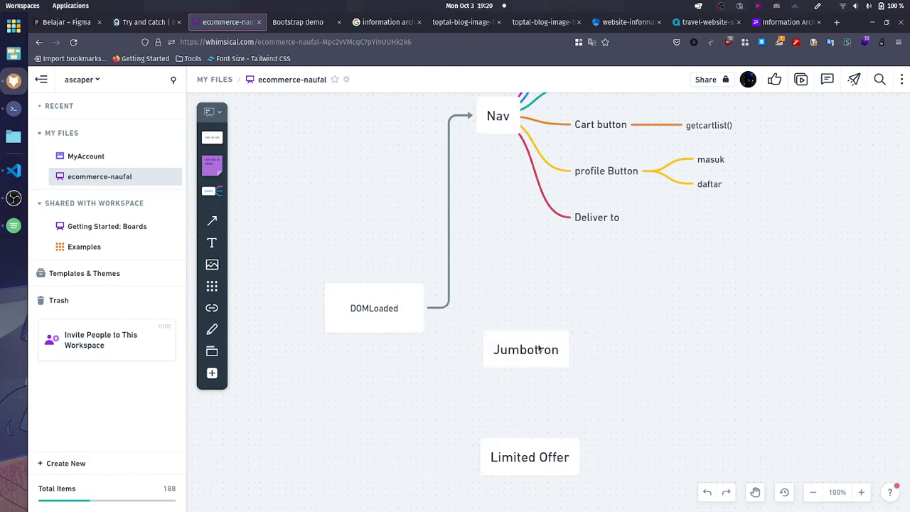
Step: Branch two child nodes off Jumbotron, labelled "Judul" and "Deskripsi", checking the store page for its contents
click(539, 348)
drag(578, 349, 623, 348)
click(297, 22)
click(231, 23)
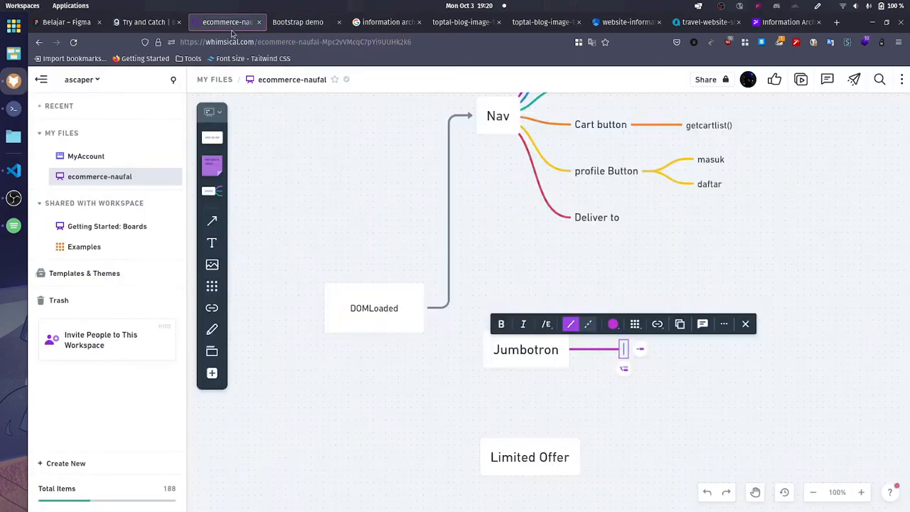
text(Judul)
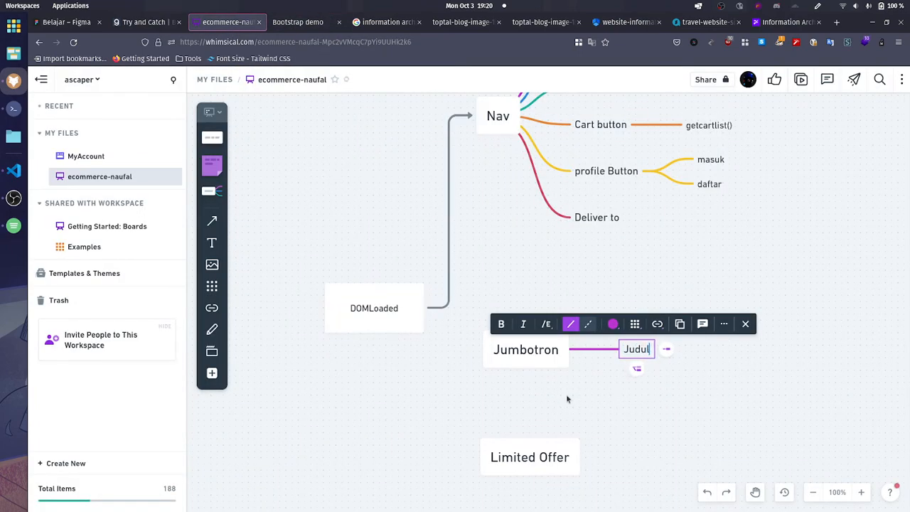
key(Return)
text(Deskripsi)
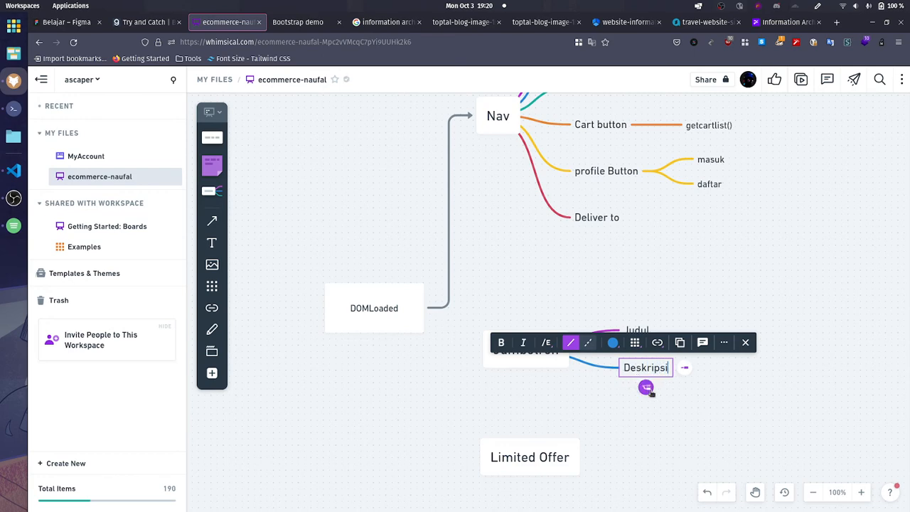
Step: Check the store page's banner and add a third Jumbotron child node labelled "Tentang Saya Button"
key(Return)
click(299, 22)
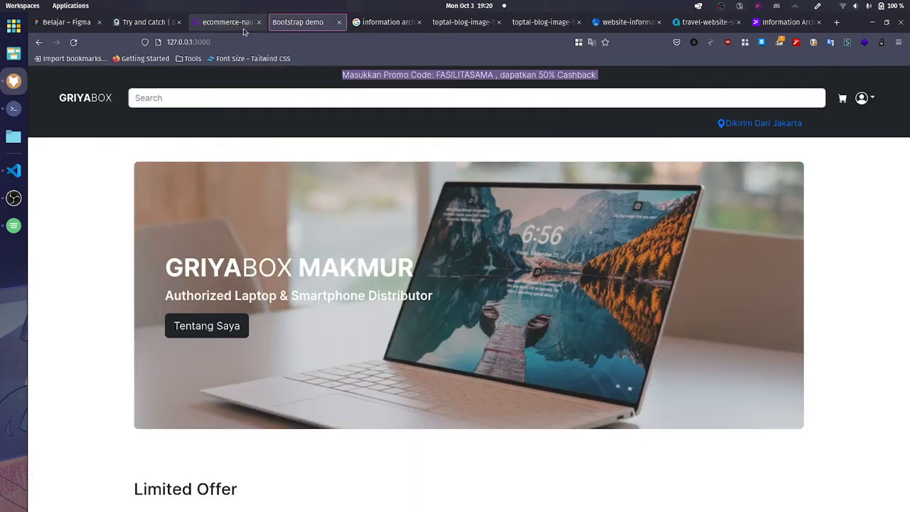
click(227, 22)
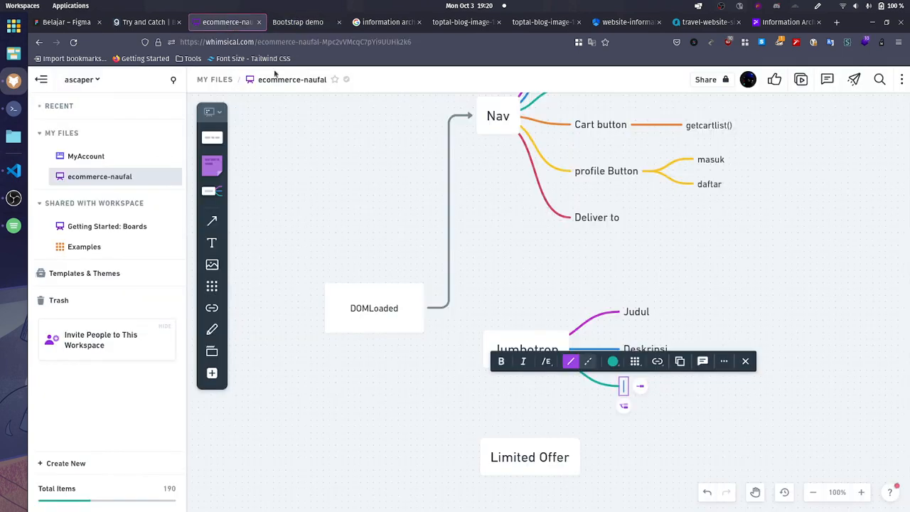
text(Tentang Saya B)
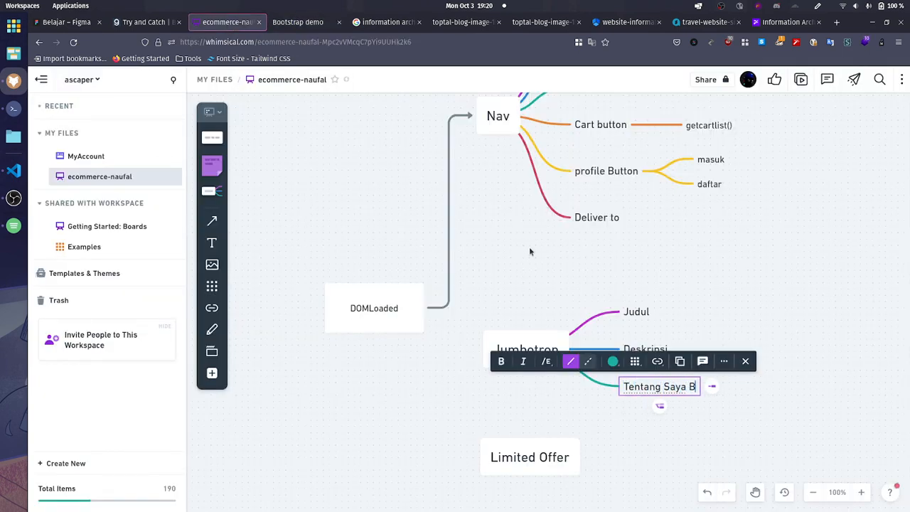
text(utton)
click(835, 439)
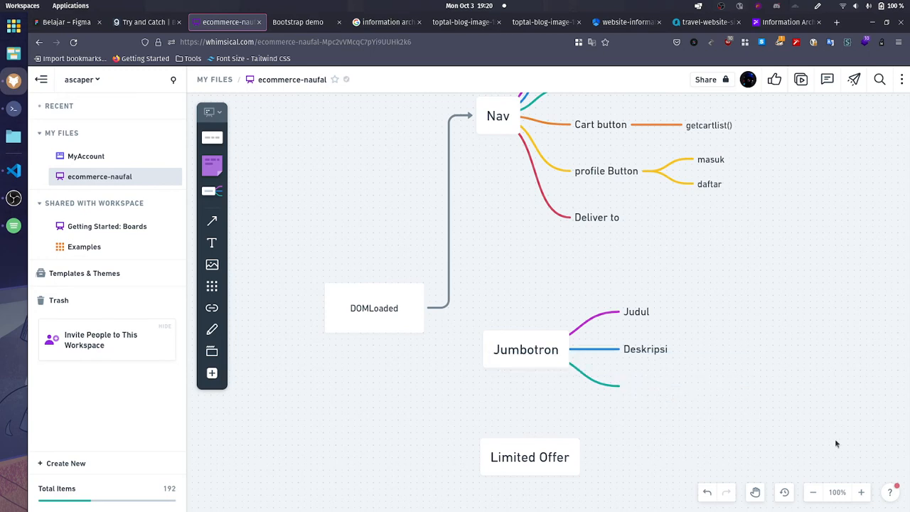
Step: Branch a child node off Tentang Saya Button and begin its label with "url/"
scroll(775, 421, up, 3)
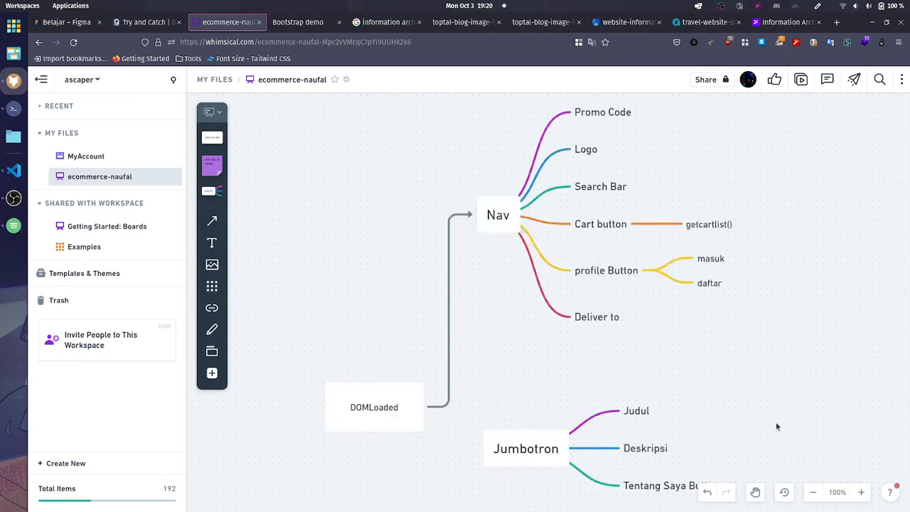
scroll(685, 386, down, 4)
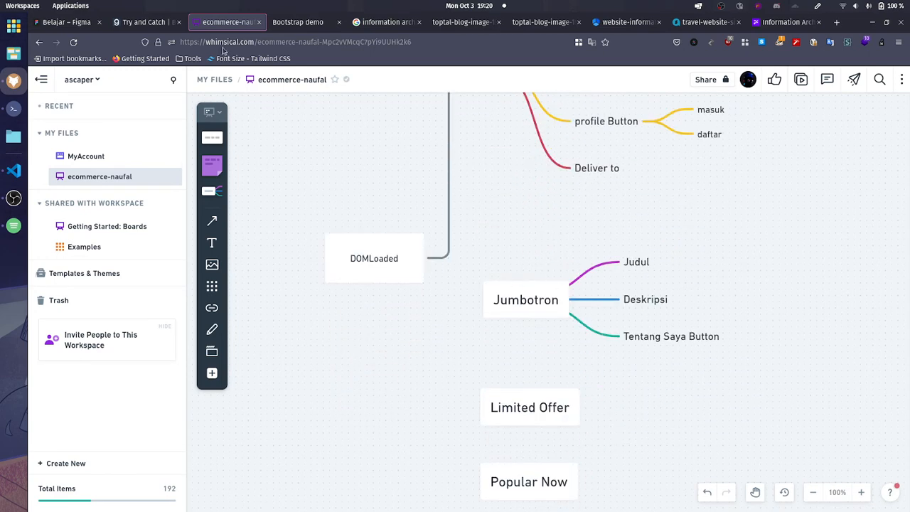
click(164, 24)
click(228, 22)
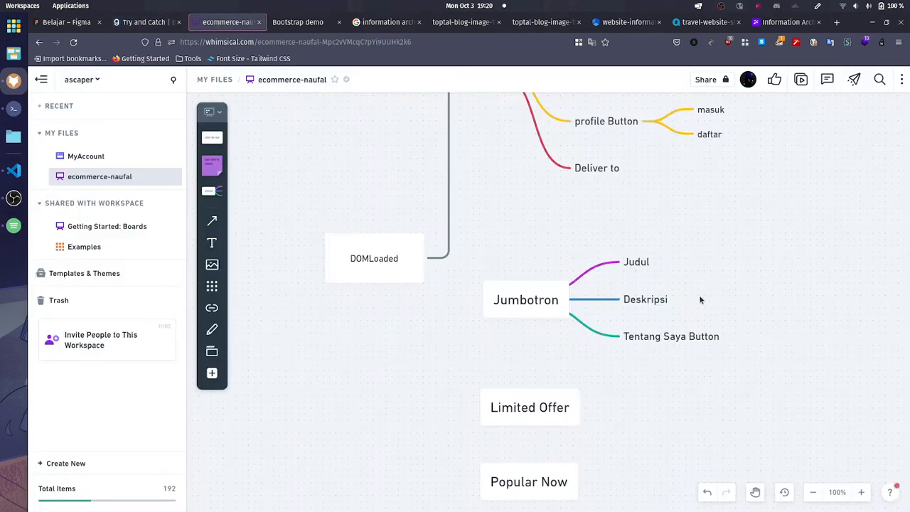
click(676, 337)
click(736, 336)
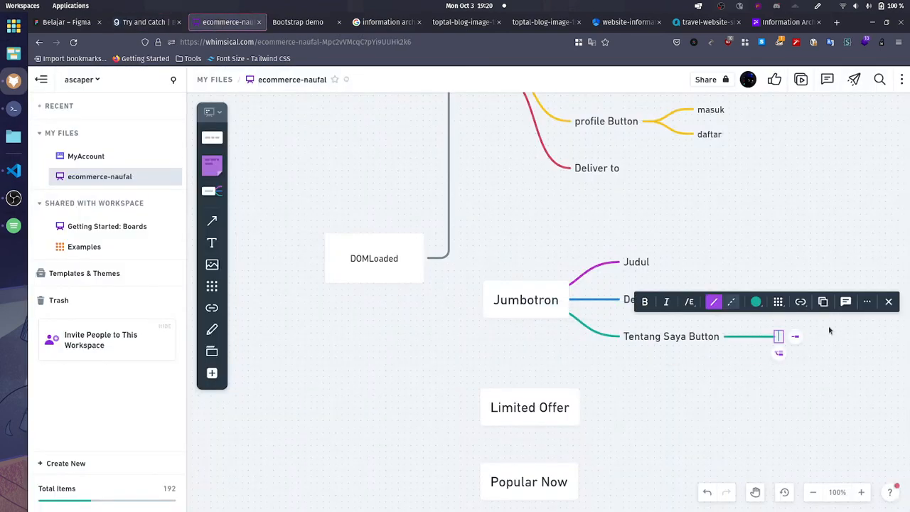
text(/)
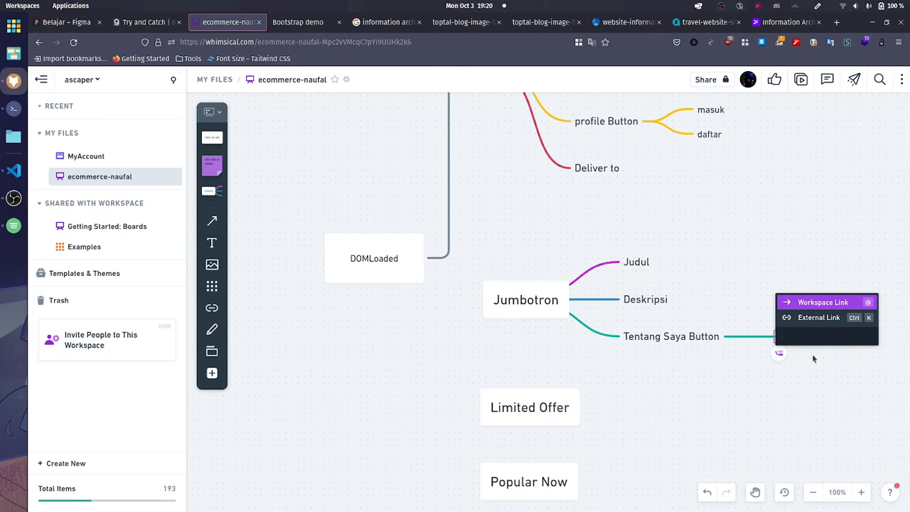
click(794, 362)
click(709, 337)
click(736, 337)
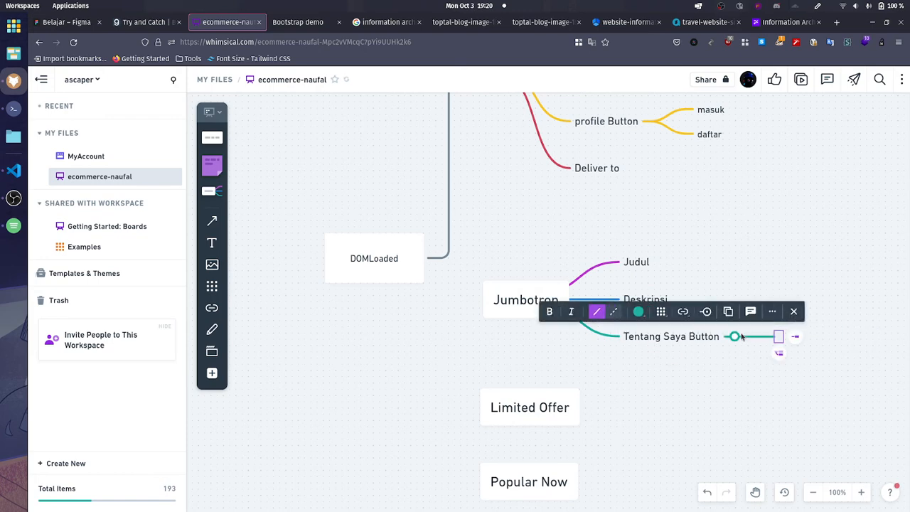
text(s/)
key(BackSpace)
key(BackSpace)
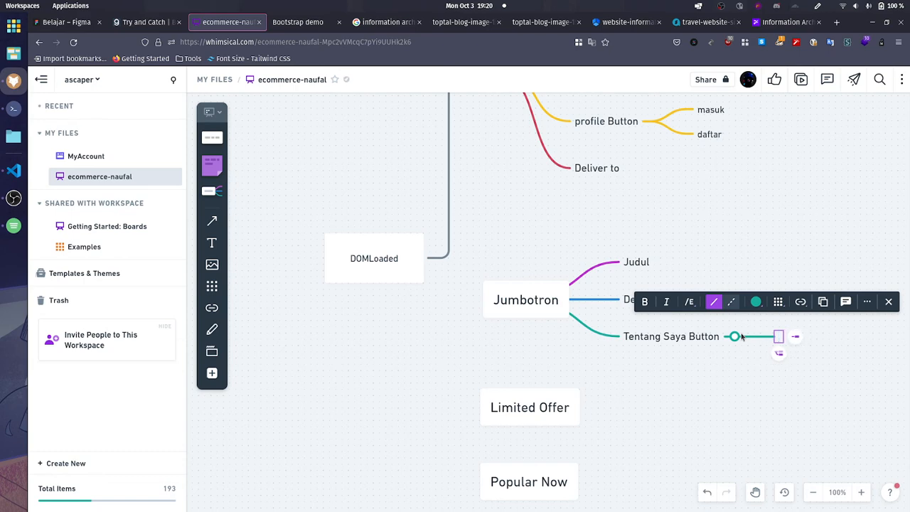
text(url/)
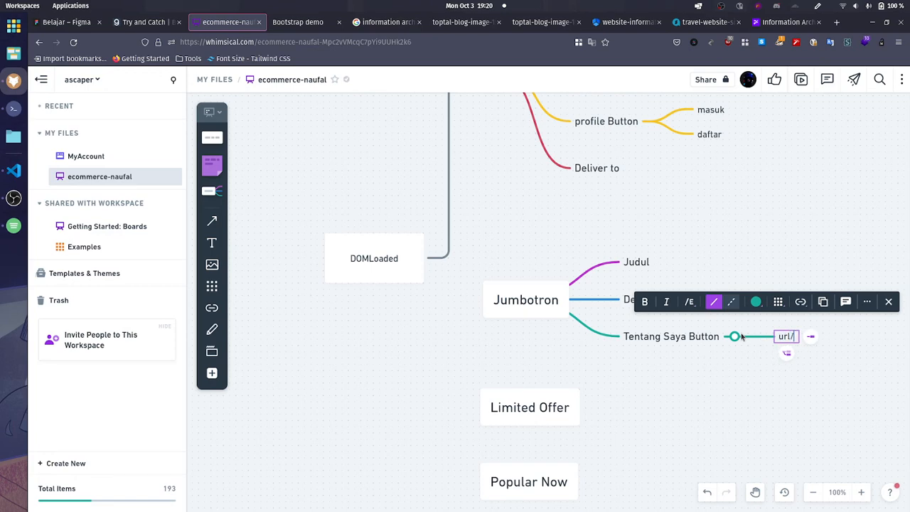
Step: Replace the label of Tentang Saya Button's child node with "e-commerce/about.html"
key(ctrl+a)
text(e-com)
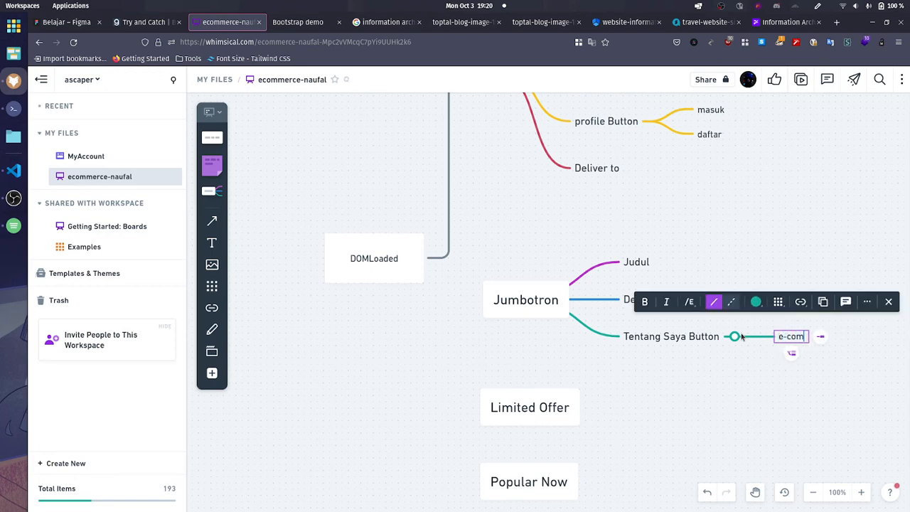
text(merce/)
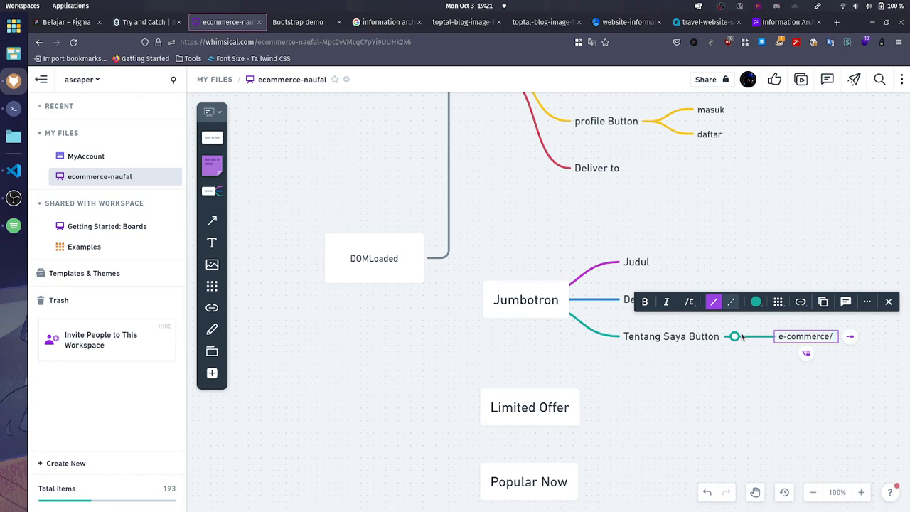
text(about.php)
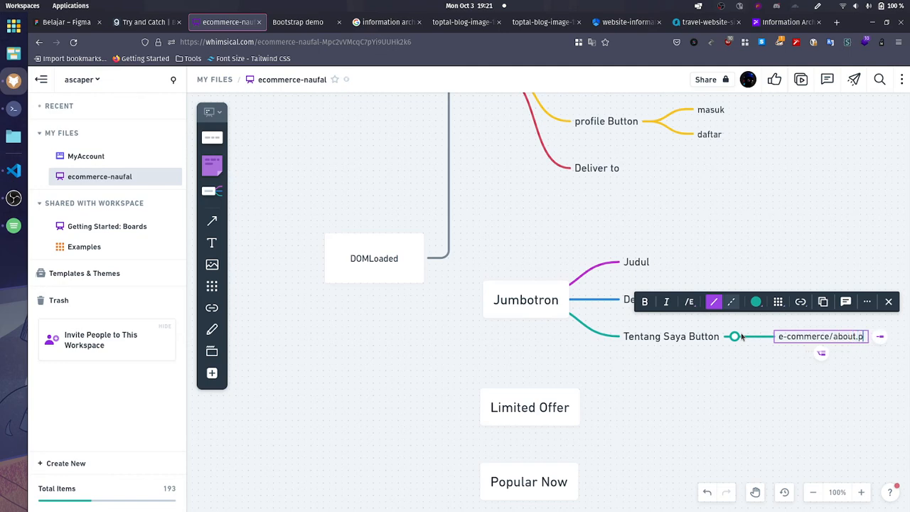
key(shift+Left)
key(shift+Left)
key(shift+Left)
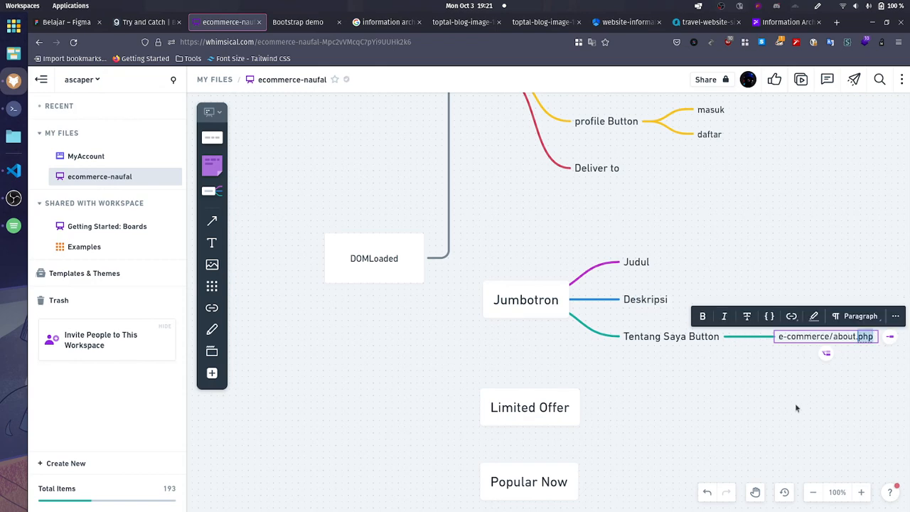
text(html)
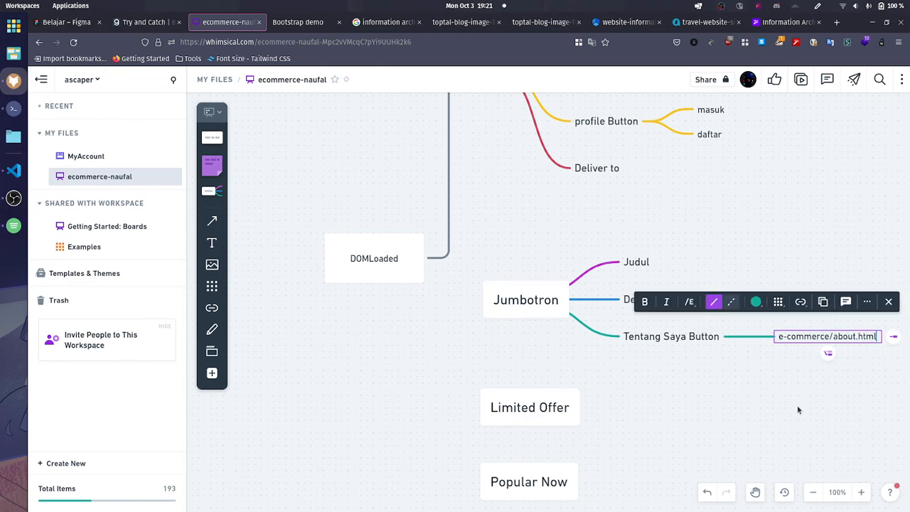
click(798, 410)
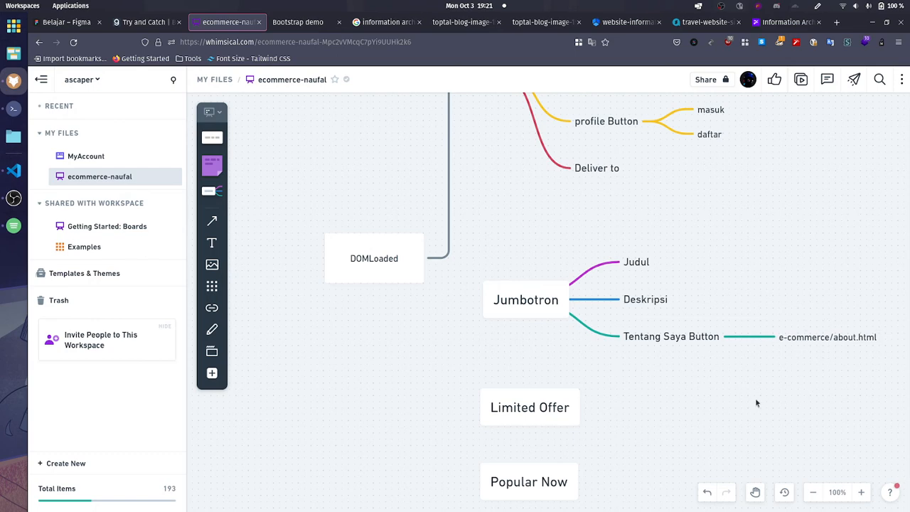
Step: Move the Jumbotron tree level with DOMLoaded and connect DOMLoaded to Jumbotron with an arrow
scroll(599, 309, down, 1)
scroll(569, 274, up, 2)
drag(552, 349, 526, 325)
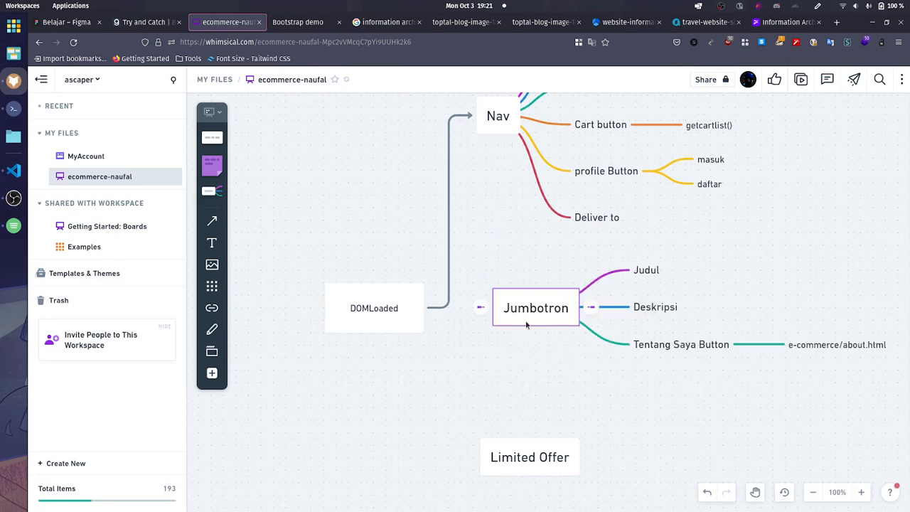
drag(445, 308, 502, 309)
scroll(579, 384, down, 2)
click(559, 288)
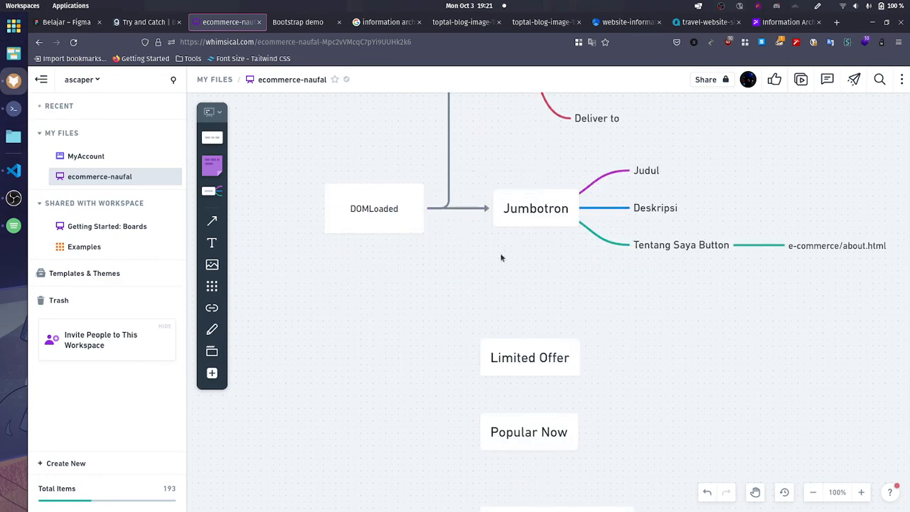
click(544, 357)
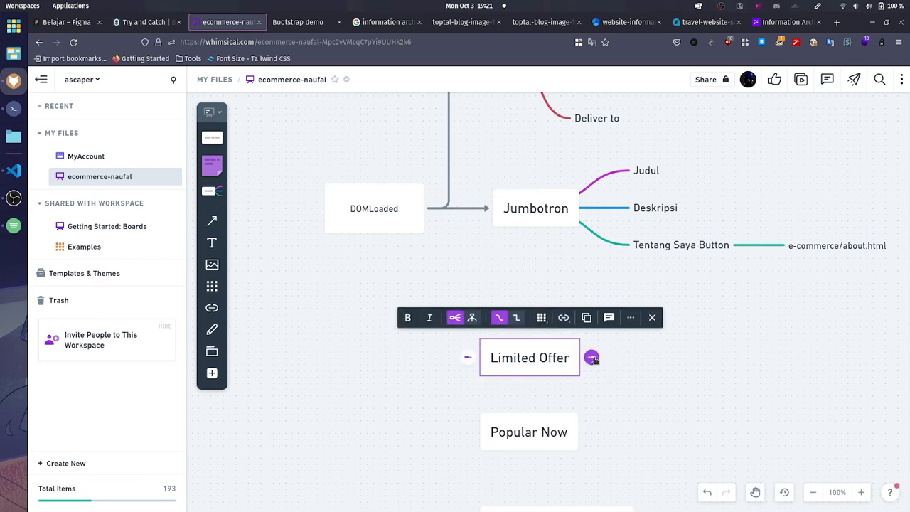
drag(590, 358, 633, 357)
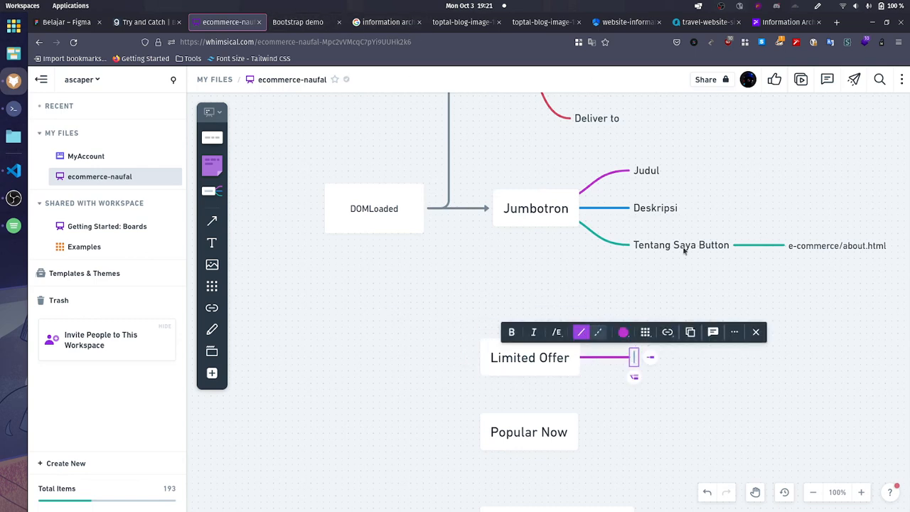
click(809, 369)
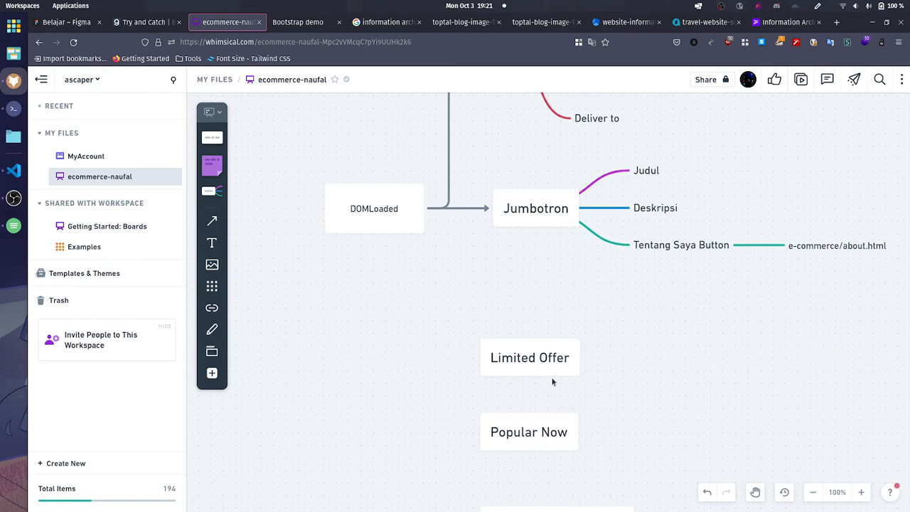
Step: Branch a child node off Limited Offer, check that section on the store page, and label the node "Judul"
click(575, 367)
click(592, 358)
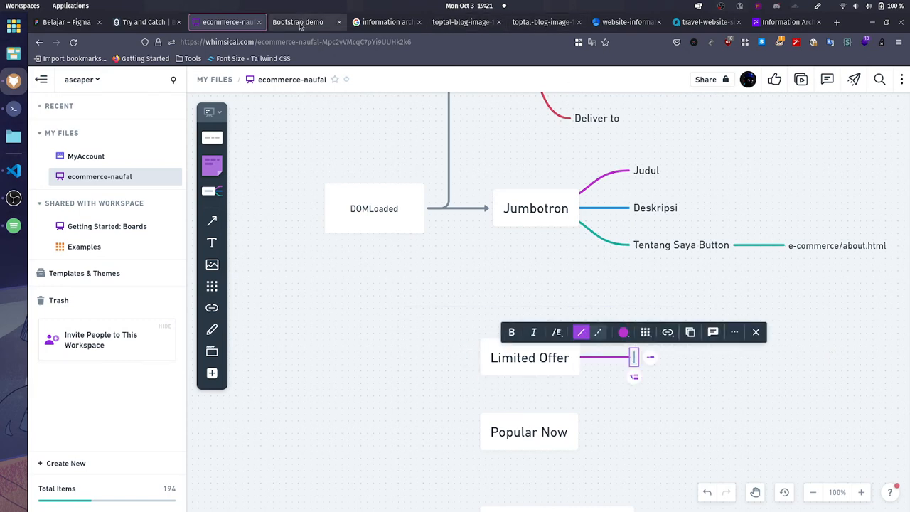
click(300, 23)
scroll(272, 254, down, 5)
click(217, 23)
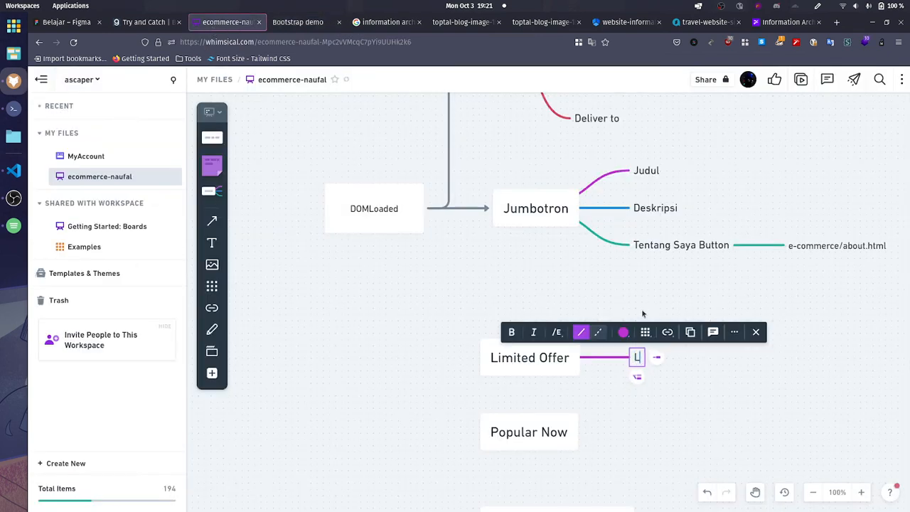
text(Judul)
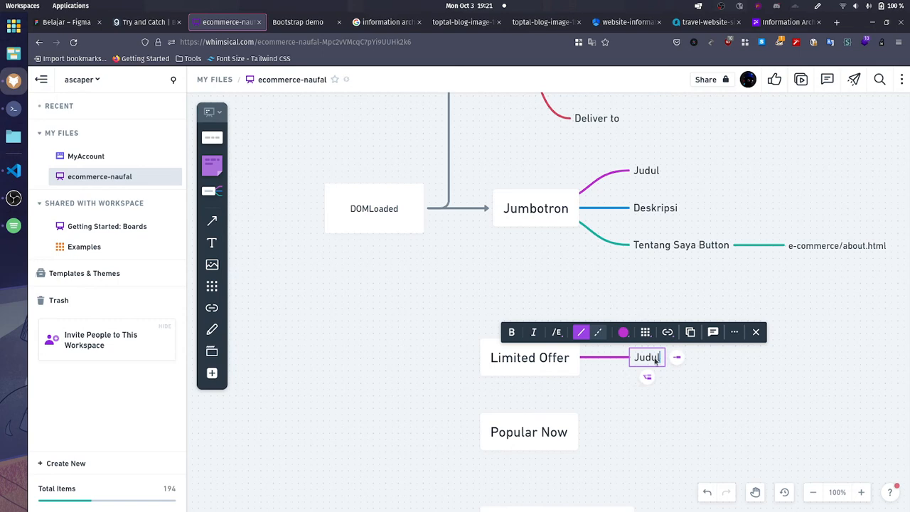
Step: Add a second child node to Limited Offer below Judul, labelled "List of Limited Product offer"
click(647, 378)
text(L)
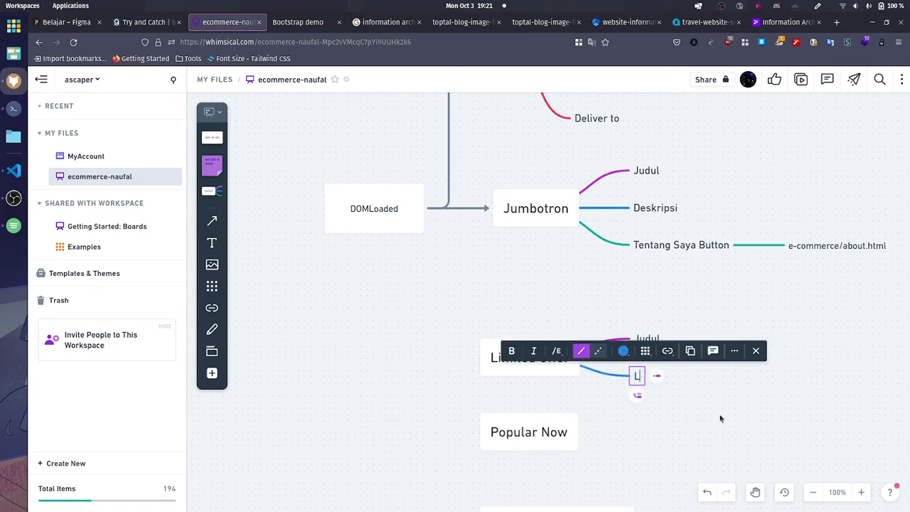
text(ist OF)
key(BackSpace)
text(f)
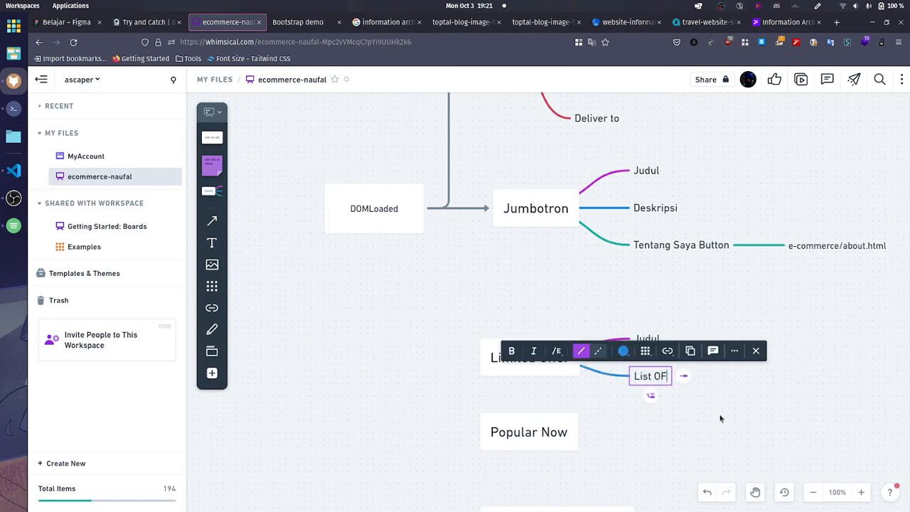
key(BackSpace)
key(BackSpace)
text(of Limited Producc)
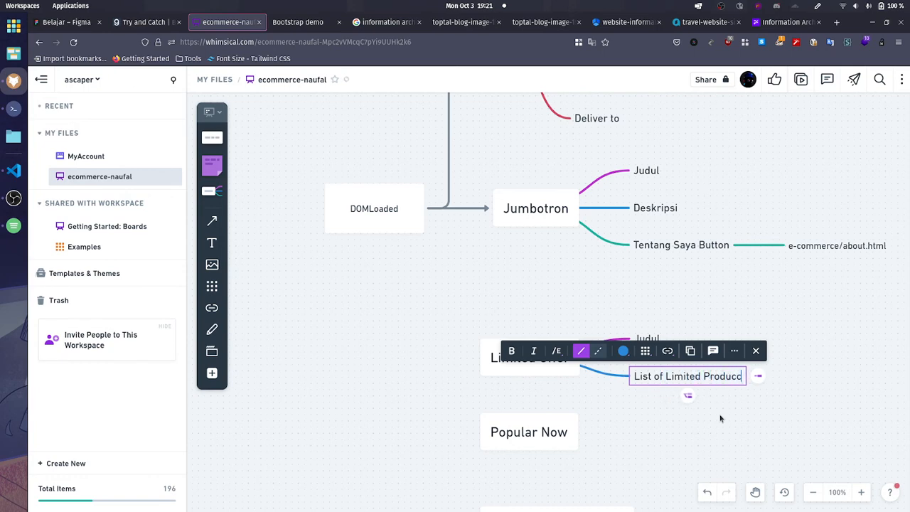
key(BackSpace)
text(t offer)
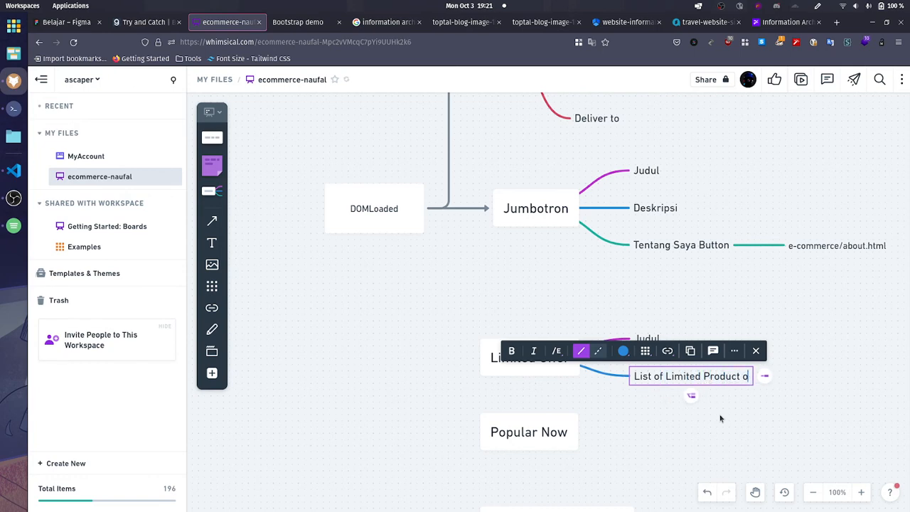
click(720, 418)
Step: Branch a child node off List of Limited Product offer and label it "Card ...n"
drag(788, 407, 491, 401)
click(469, 372)
click(484, 370)
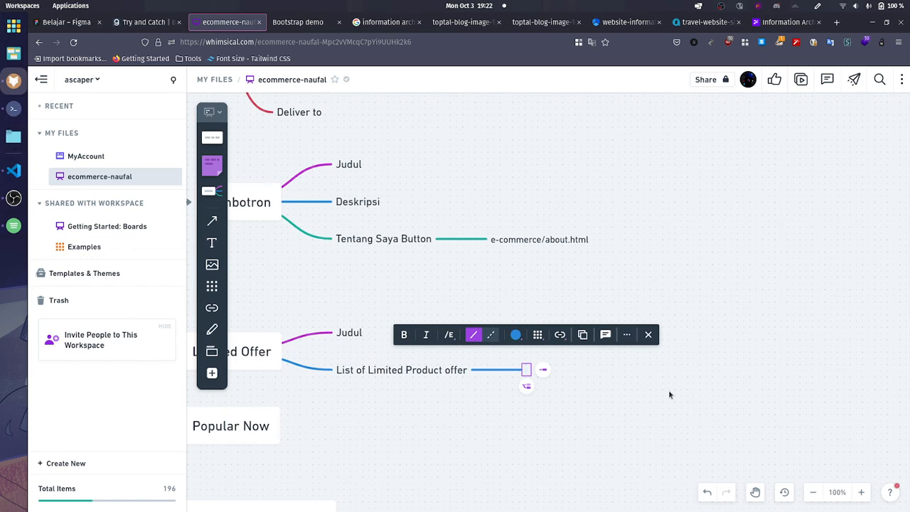
text(Card)
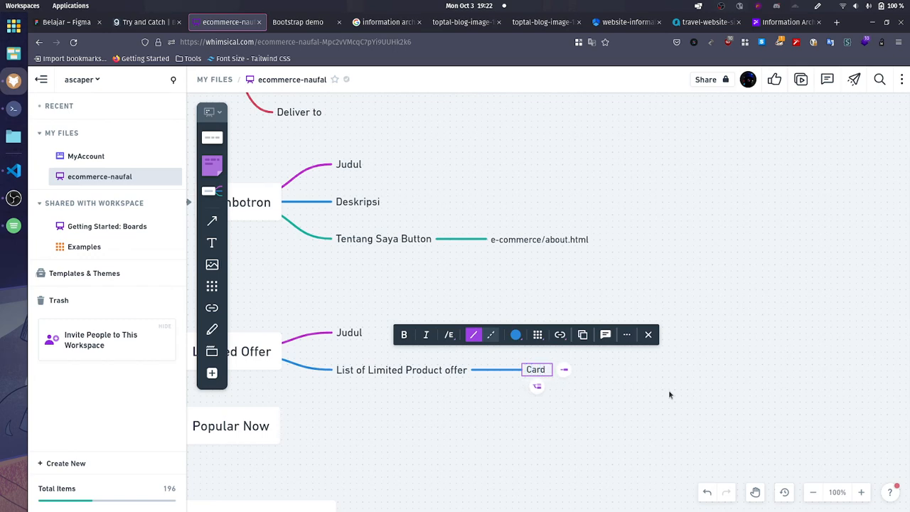
text( ...n)
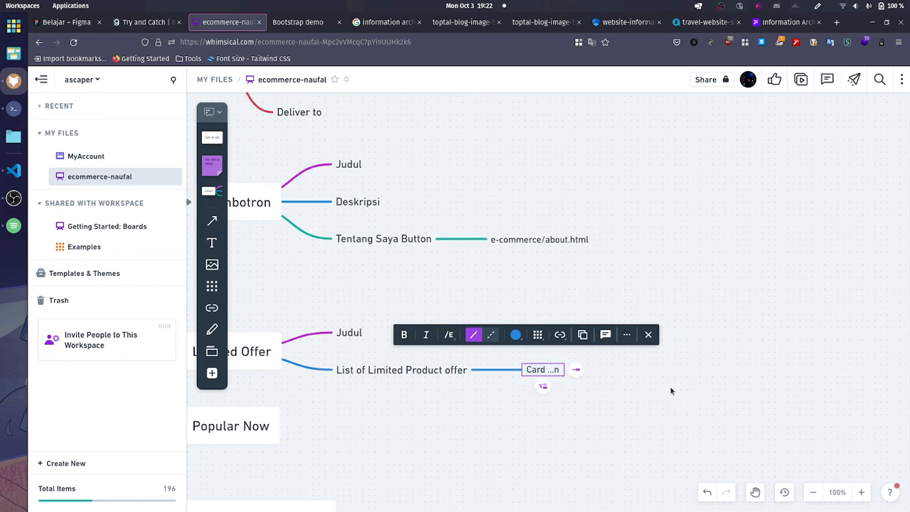
click(671, 390)
Step: Extend the card node's label to read "Card limited promo ...n"
click(535, 373)
click(576, 370)
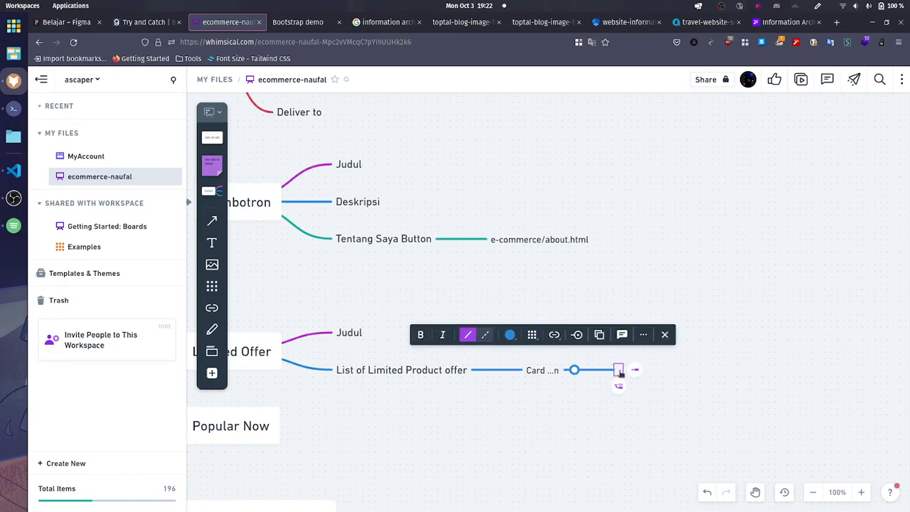
double_click(555, 372)
click(544, 370)
text(p)
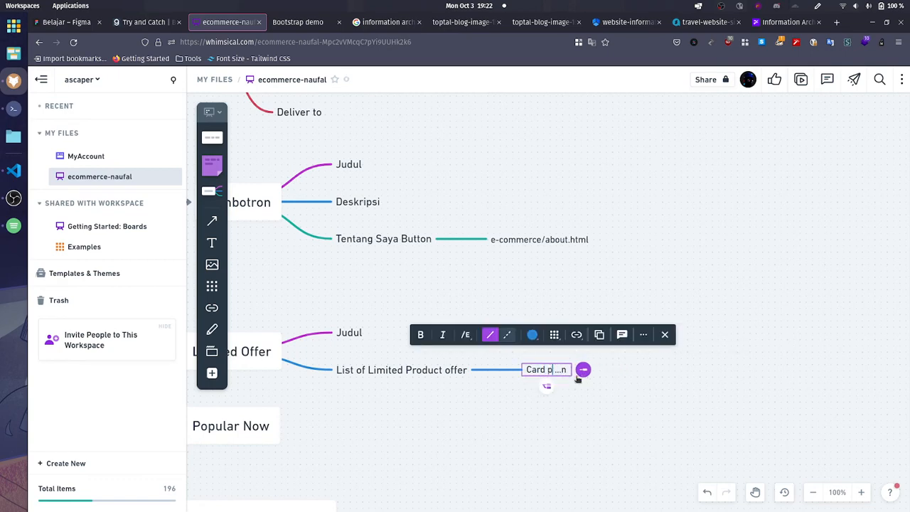
text(romo)
double_click(576, 378)
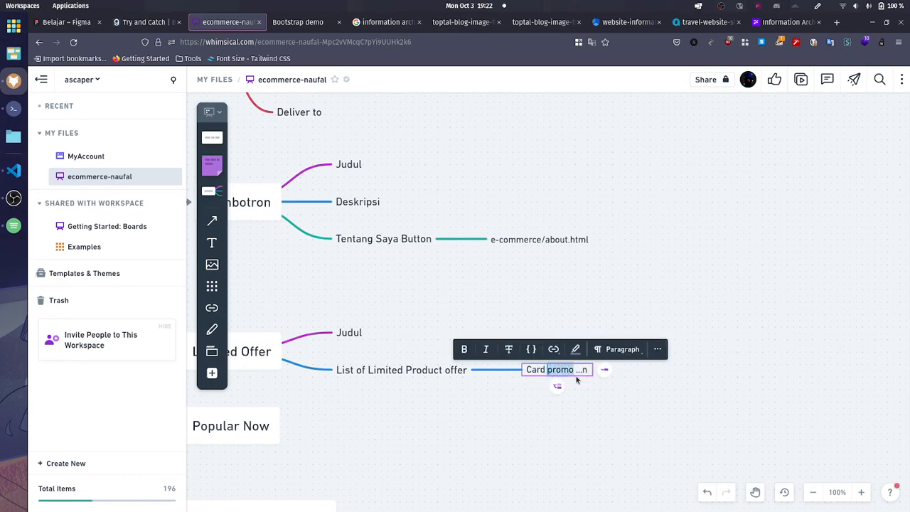
text(limited p)
text(ro mo)
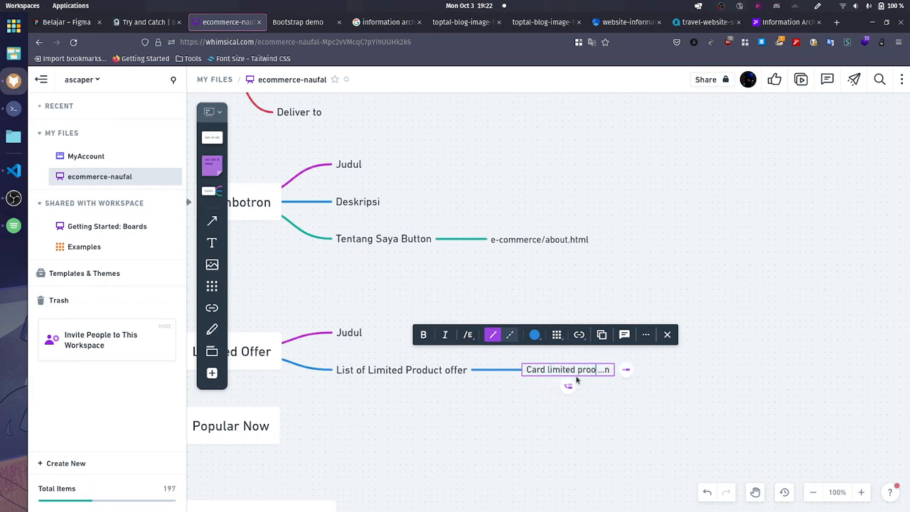
key(BackSpace)
key(BackSpace)
key(BackSpace)
text(mo)
click(655, 393)
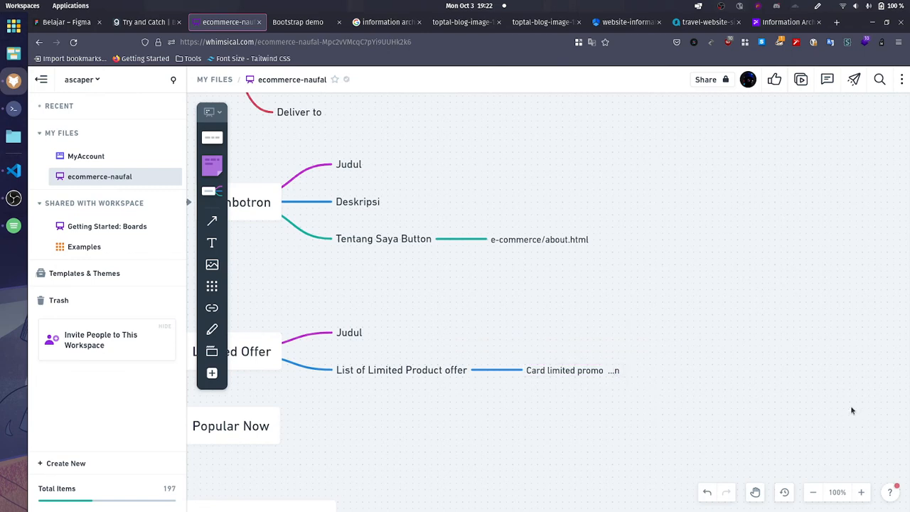
Step: Branch a child node off Card limited promo ...n and label it "gambar"
click(572, 371)
click(636, 369)
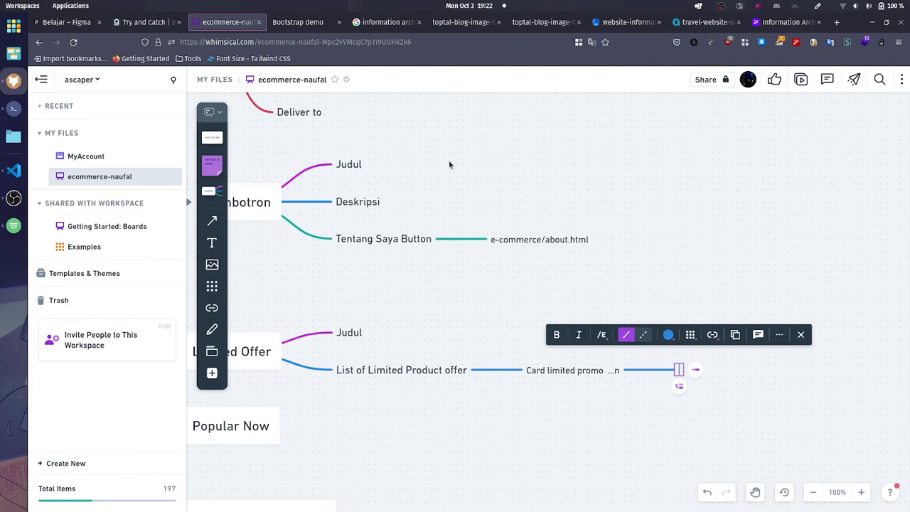
text(image)
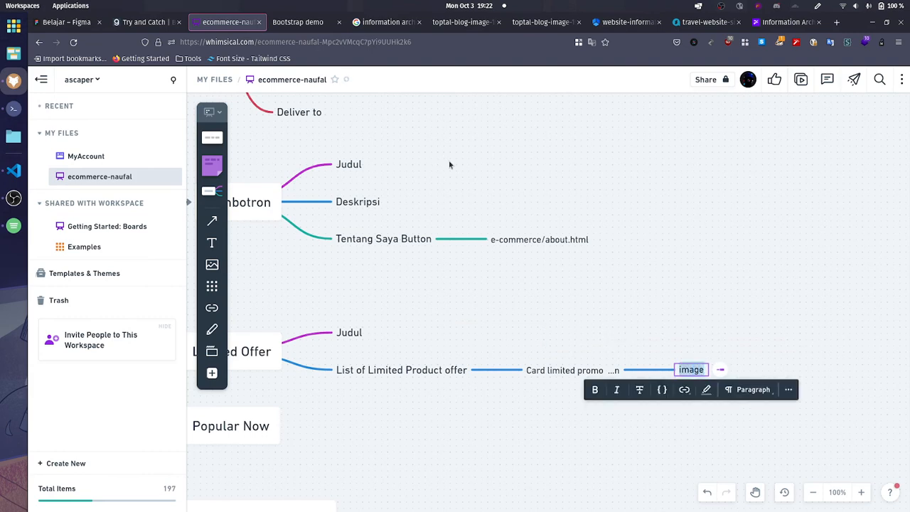
text(gambar)
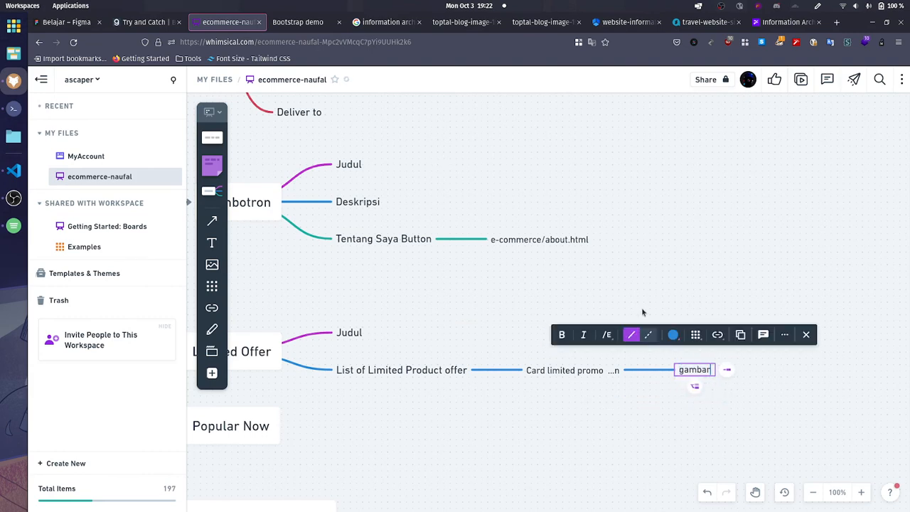
Step: Add a sibling node below gambar, check the product cards on the store page, and label the node "star+"
click(695, 387)
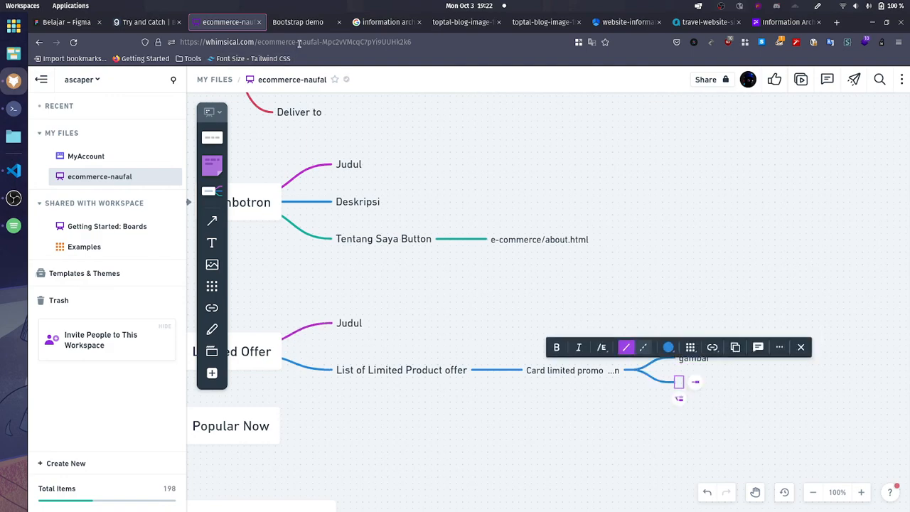
click(298, 22)
click(228, 22)
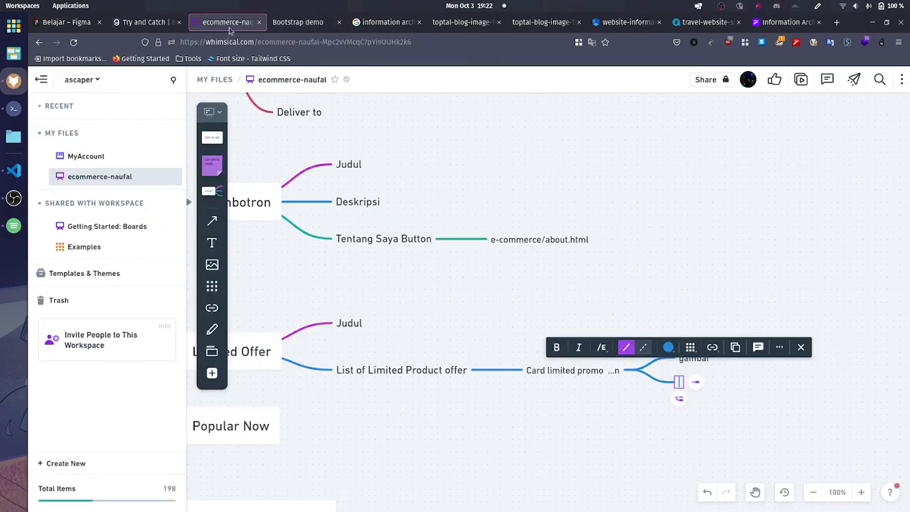
click(278, 25)
click(228, 22)
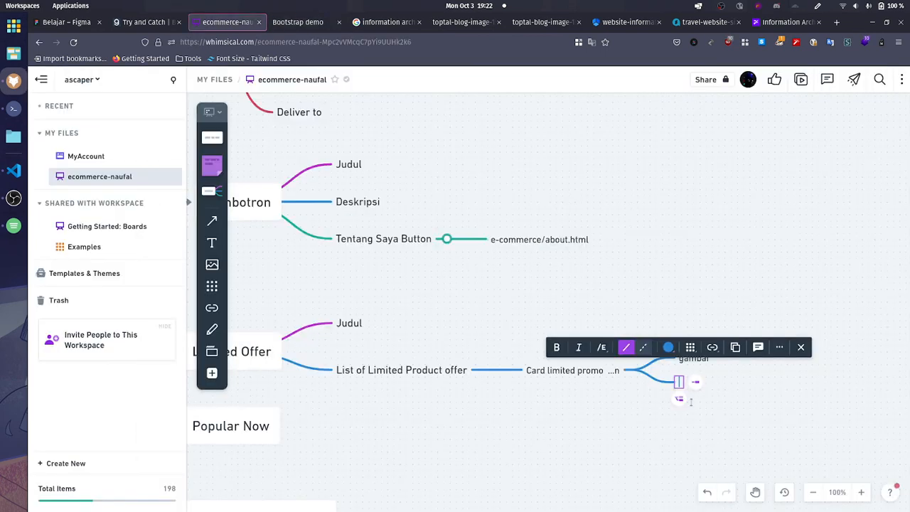
text(star+)
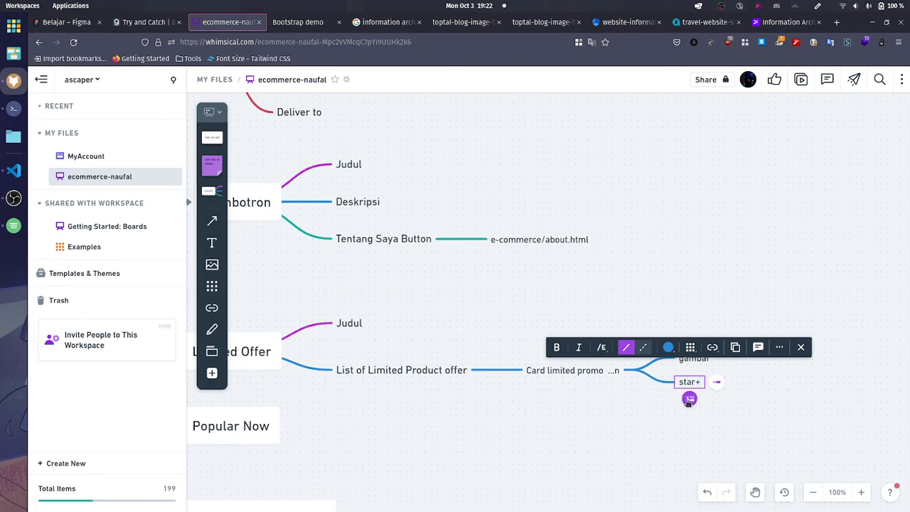
Step: Add a sibling node below star+, consult the store page, and label the node "nama produk"
click(689, 399)
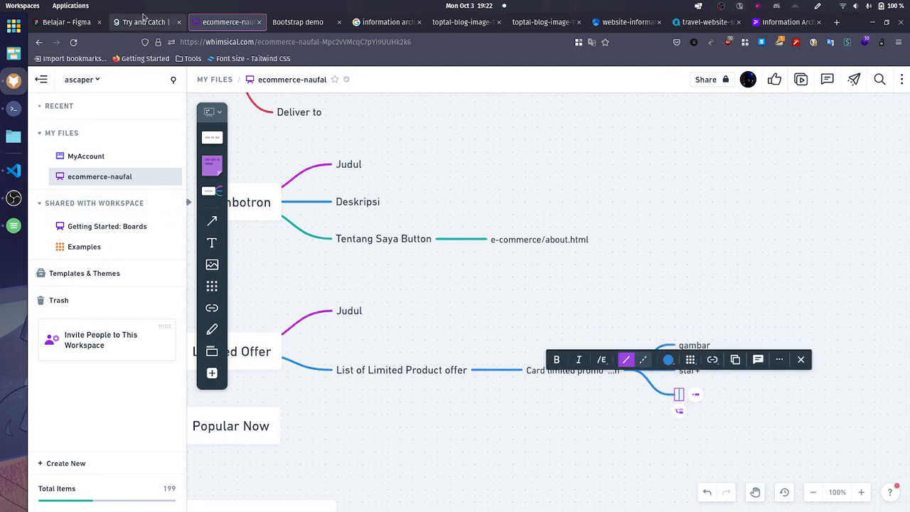
key(ctrl+Tab)
click(221, 22)
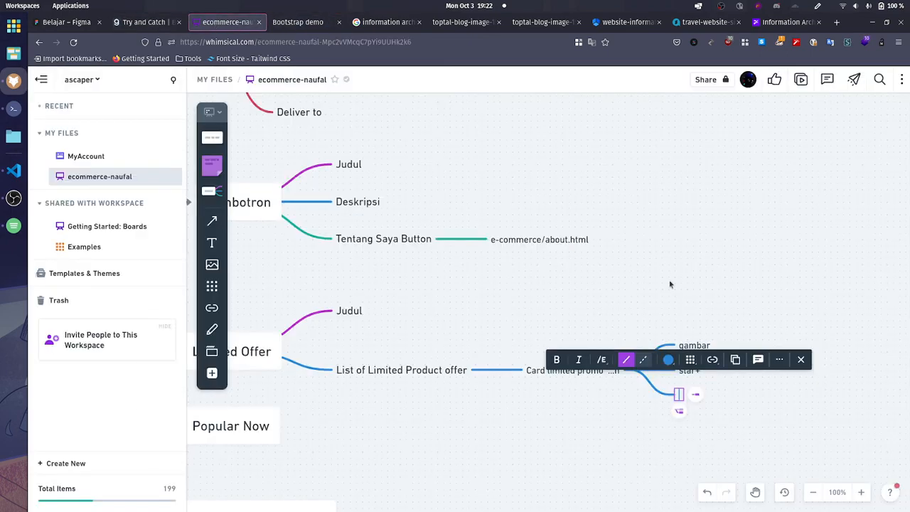
text(jdu)
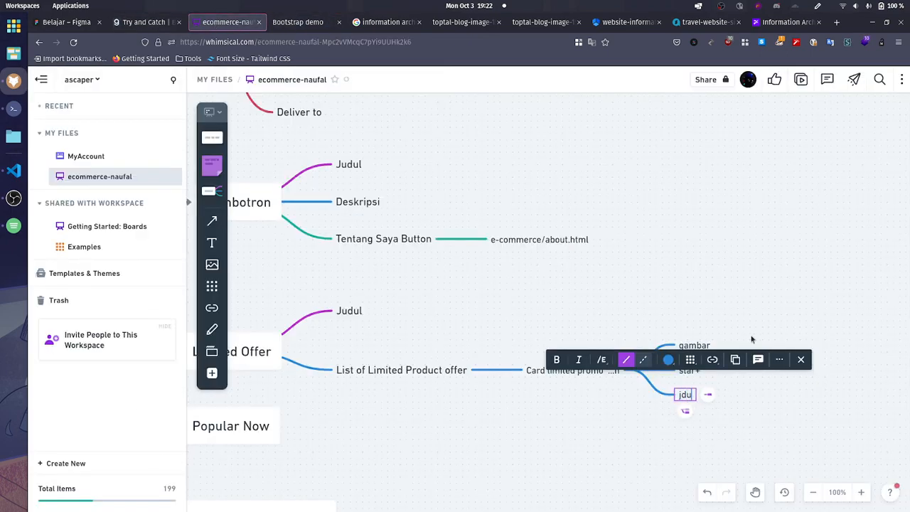
key(BackSpace)
key(BackSpace)
key(BackSpace)
text(nama)
text(produk)
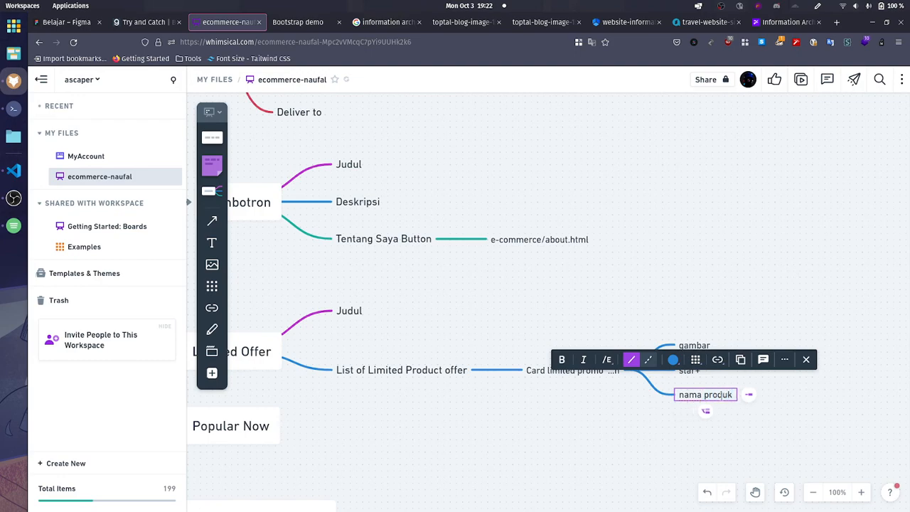
Step: Add a sibling node below nama produk, check the Limited Offer cards on the store page, and label it "besar diskon"
click(706, 411)
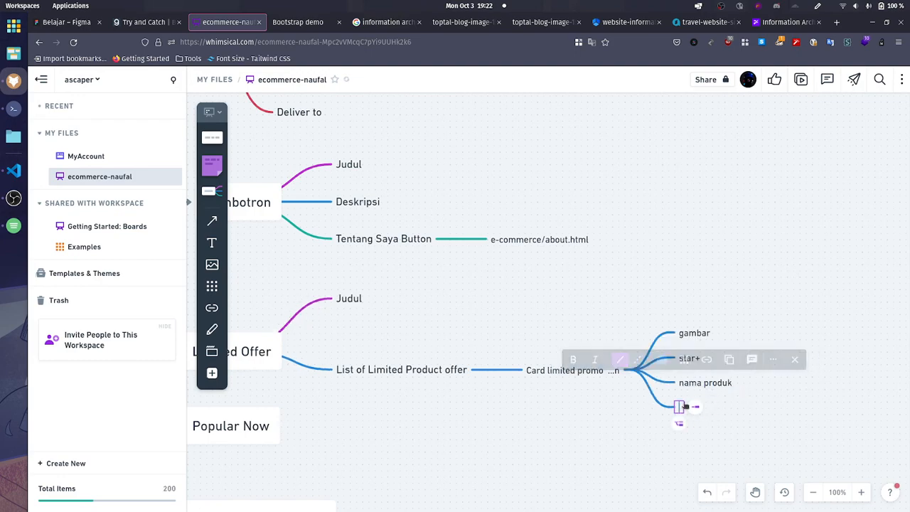
click(316, 23)
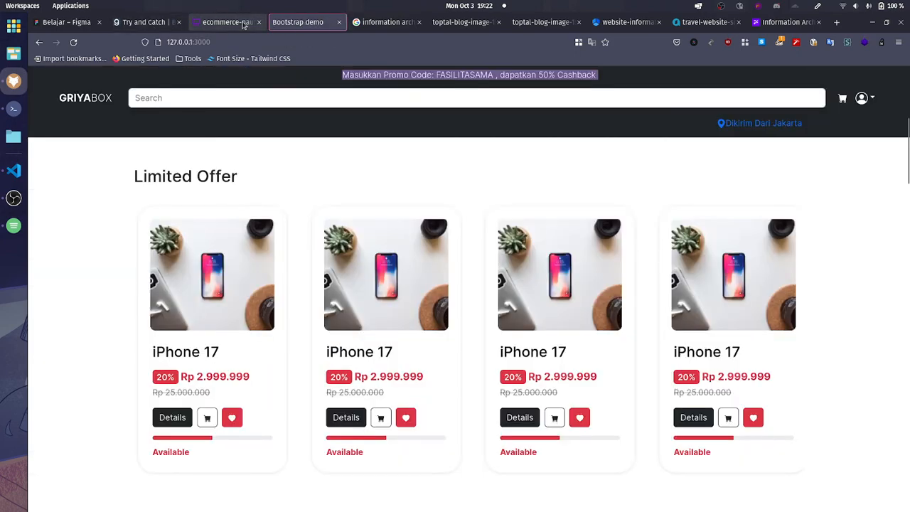
click(242, 22)
text(diskon)
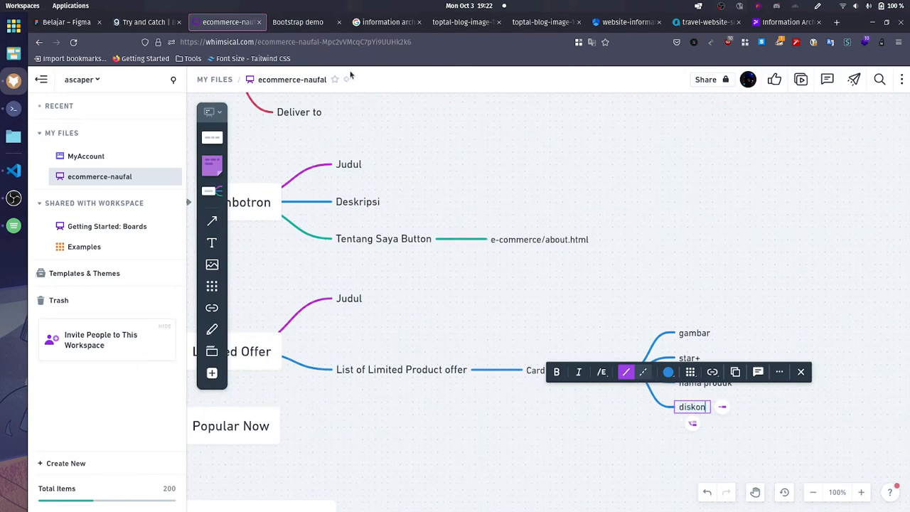
text(besar)
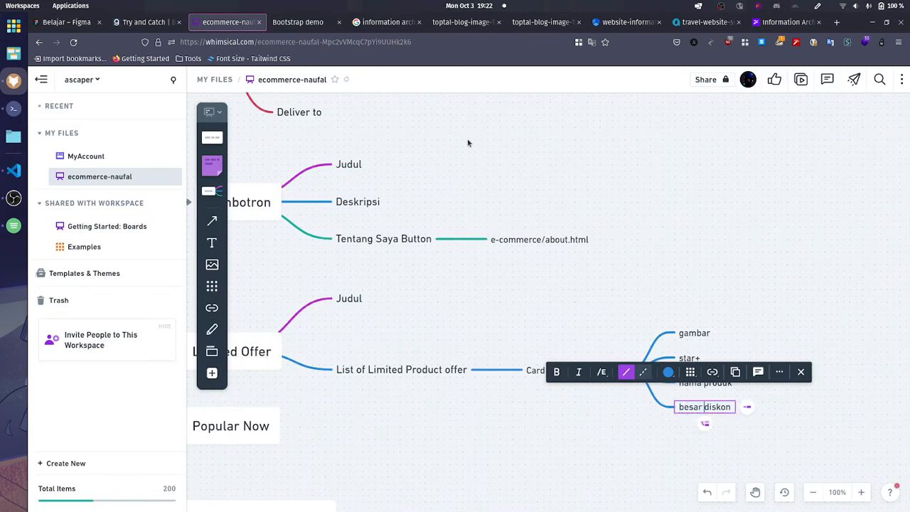
Step: Add a sibling node below besar diskon with the label "harga setelah diskon", correcting its spelling
click(705, 424)
text(harg)
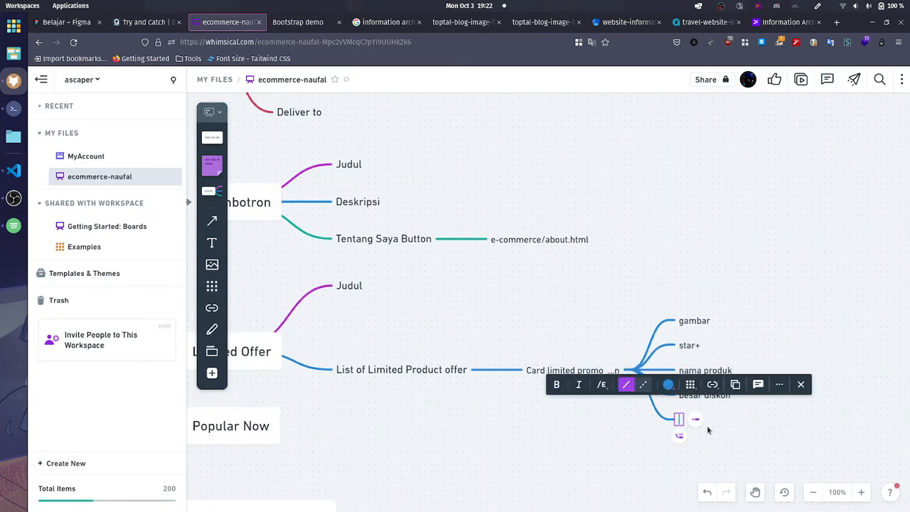
text(a setalah )
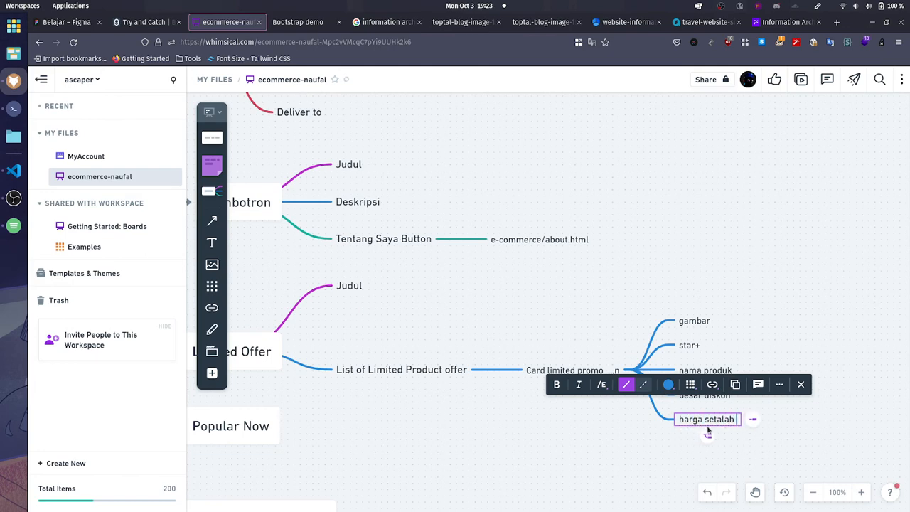
text(diskon)
click(721, 437)
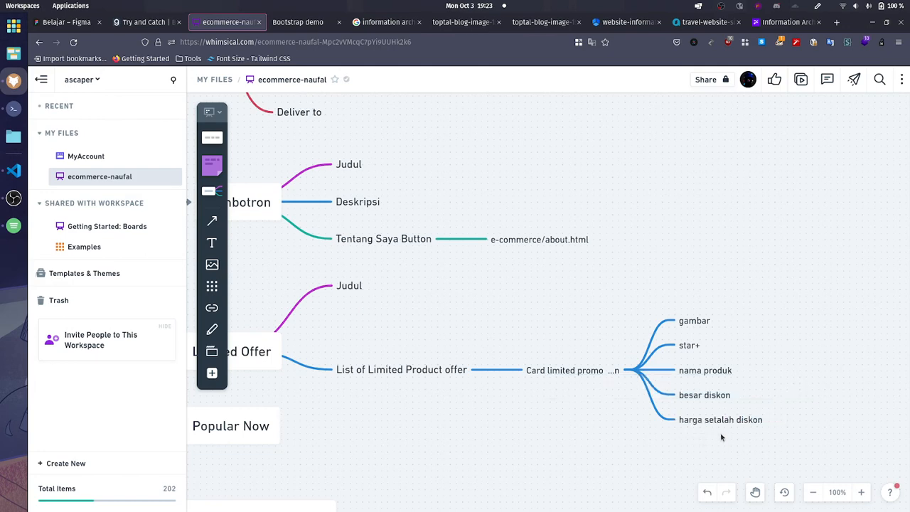
click(720, 425)
triple_click(725, 419)
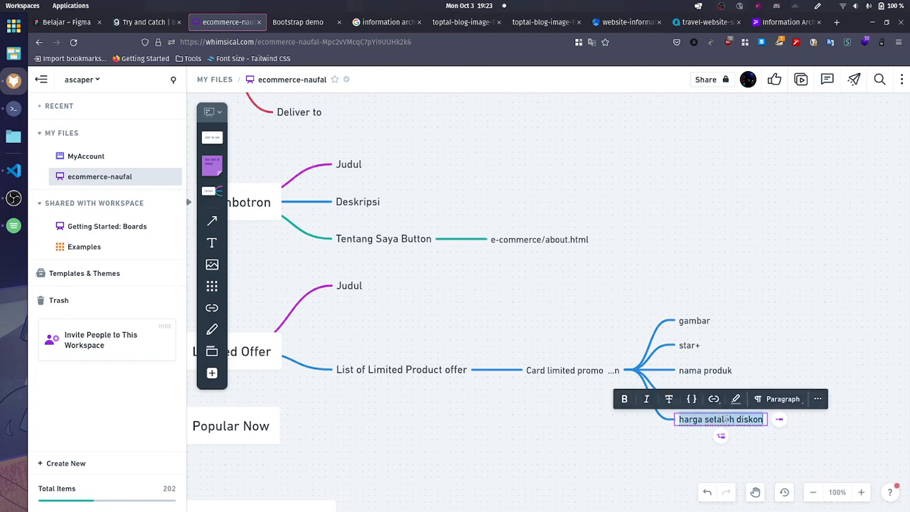
click(727, 420)
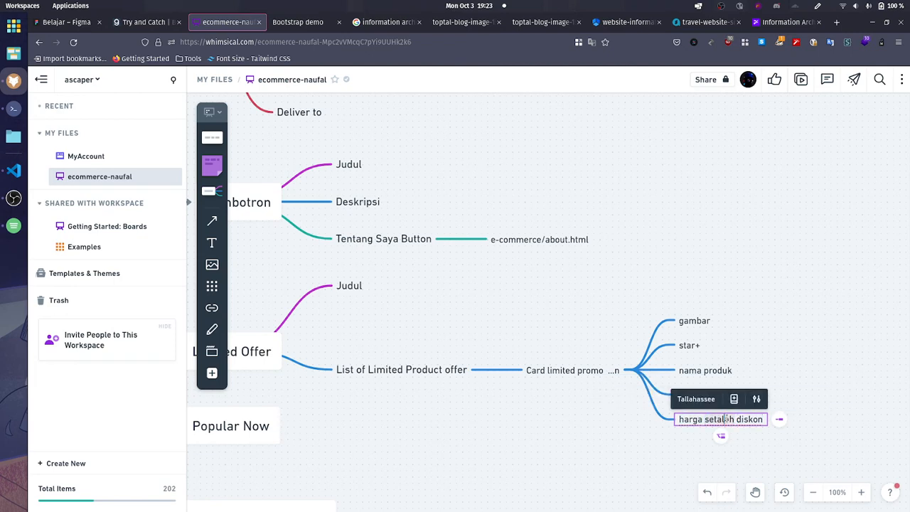
key(BackSpace)
text(e)
Step: Add a sibling node below harga setelah diskon and label it "harga sebelum diskon"
click(723, 436)
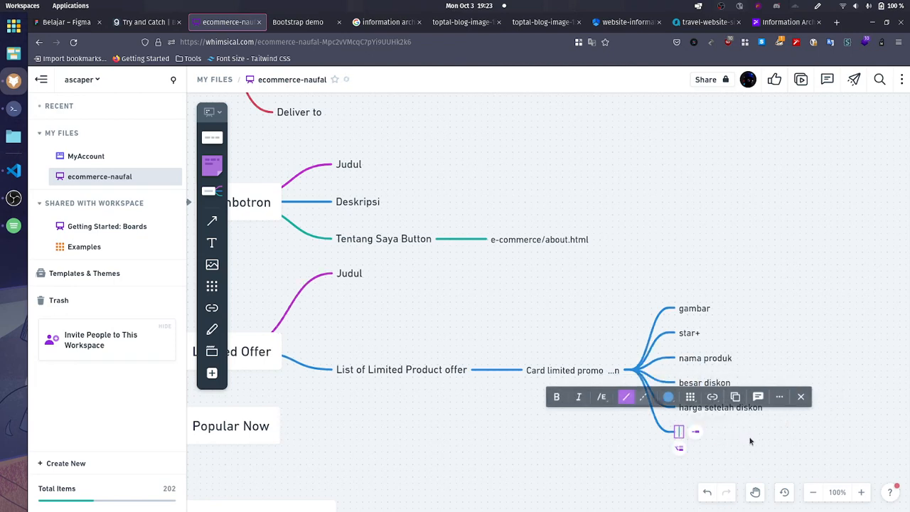
text(harga )
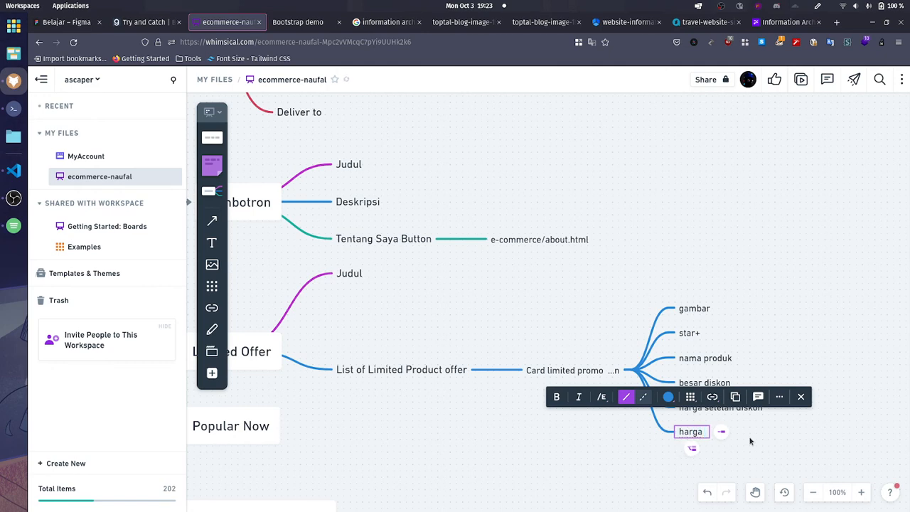
text(sebelum diskon)
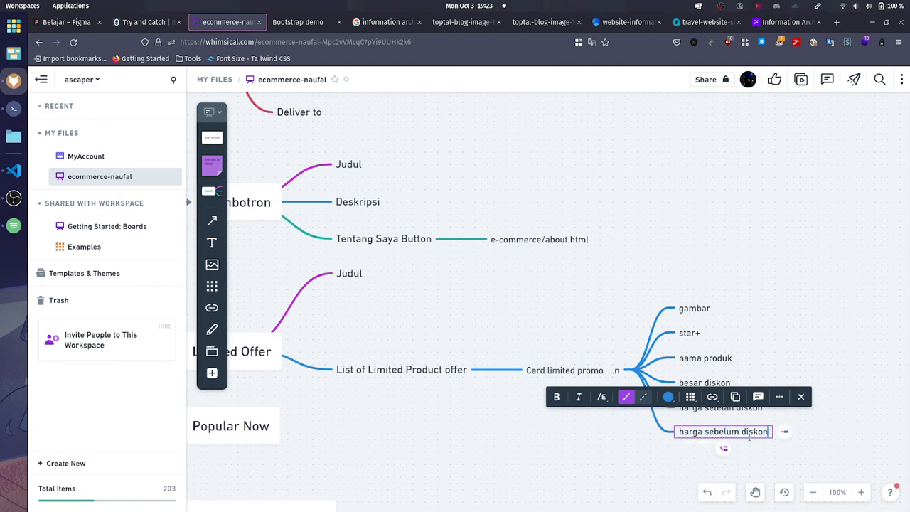
Step: Try striking through the "harga sebelum diskon" label, and undo the change
key(ctrl+a)
click(670, 410)
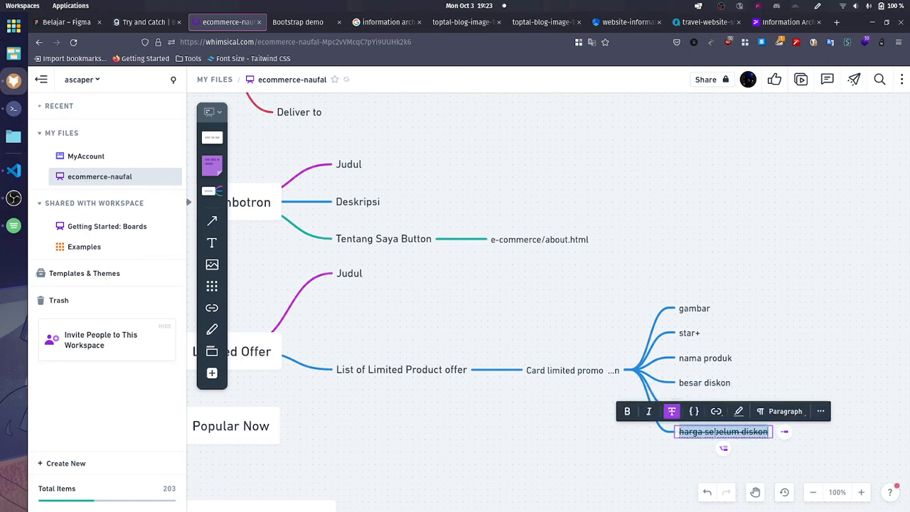
click(747, 459)
click(722, 433)
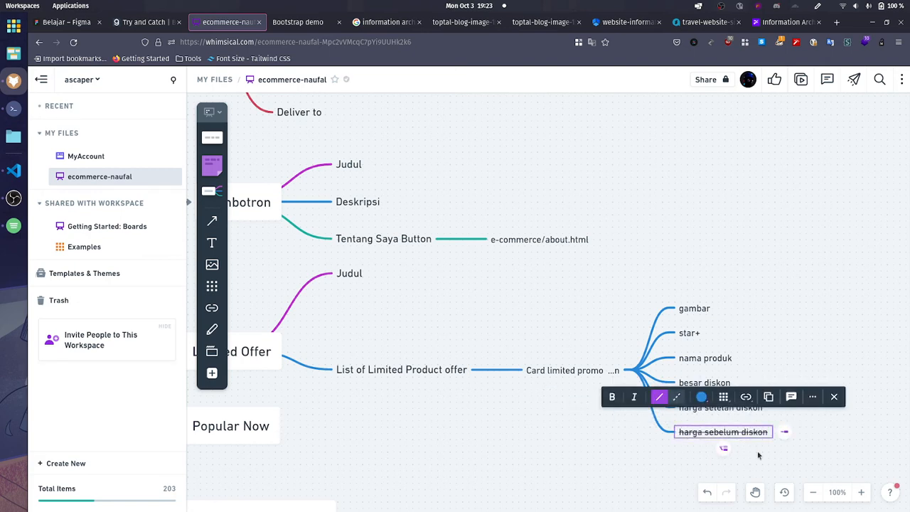
key(ctrl+z)
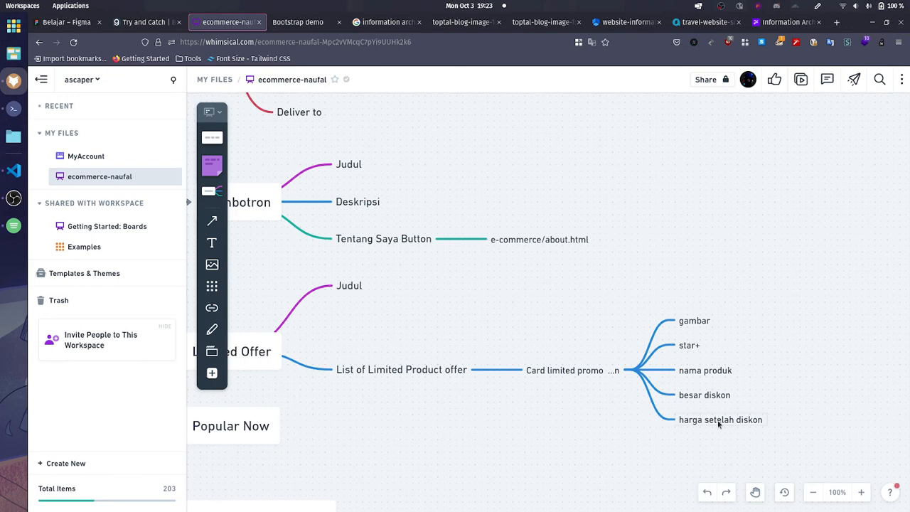
Step: Recreate the sibling node below harga setelah diskon with the label "harga sebelum diskon"
click(718, 425)
key(Return)
text(ha)
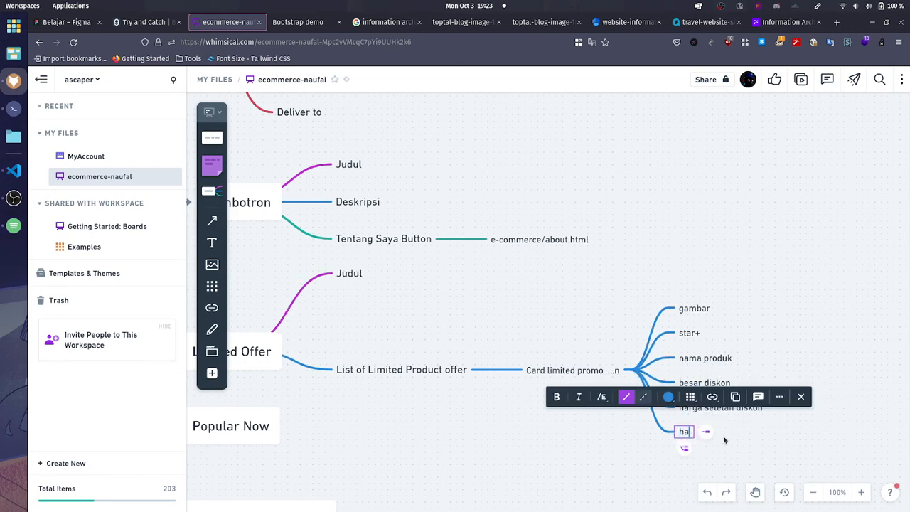
text(rga sebelum)
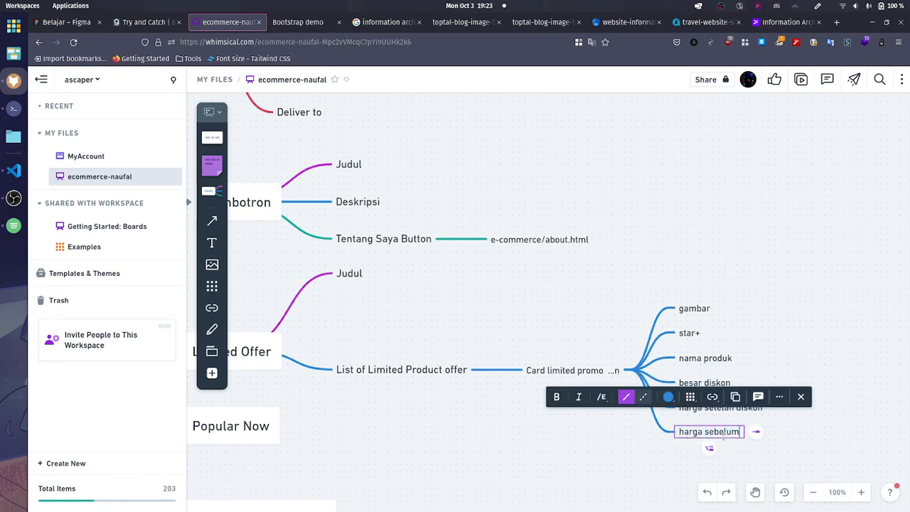
text( diskon)
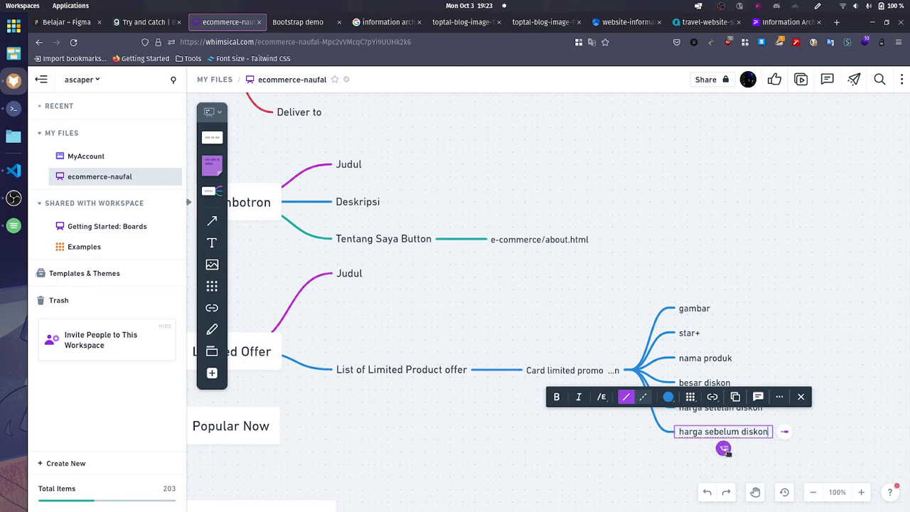
Step: Add a sibling node below harga sebelum diskon, check the store page's product cards, and label the node "details button"
key(Return)
click(321, 22)
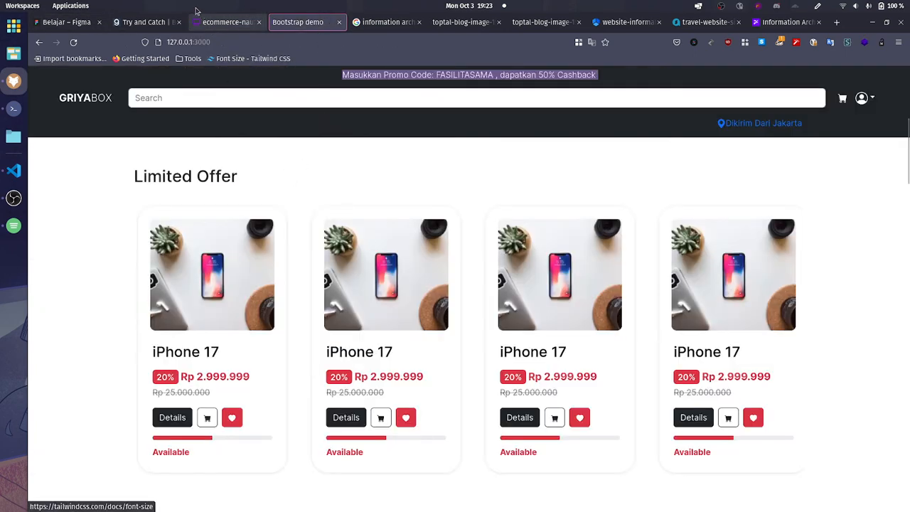
click(226, 22)
text(b)
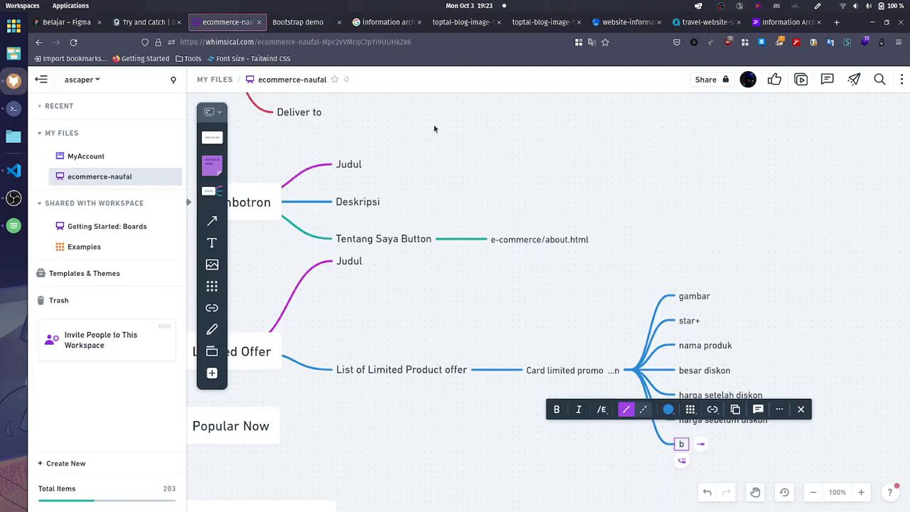
key(BackSpace)
text(detai)
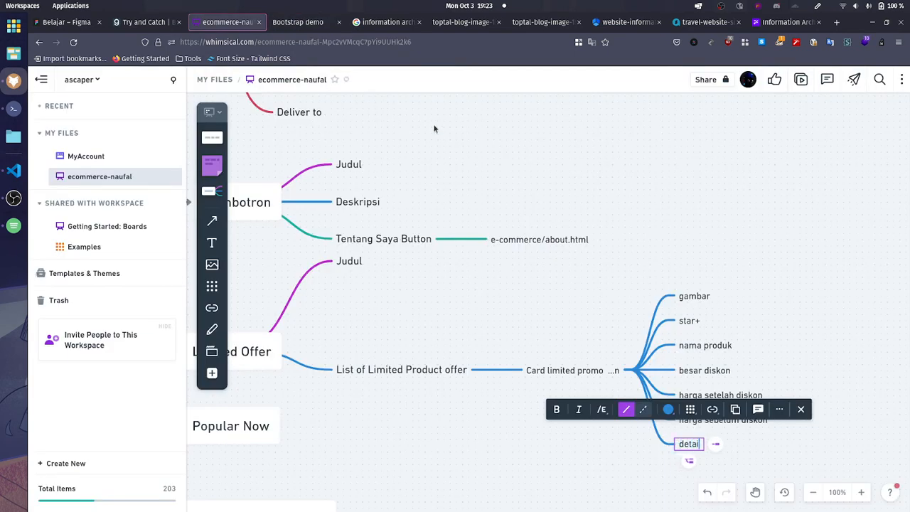
text(ls buttom)
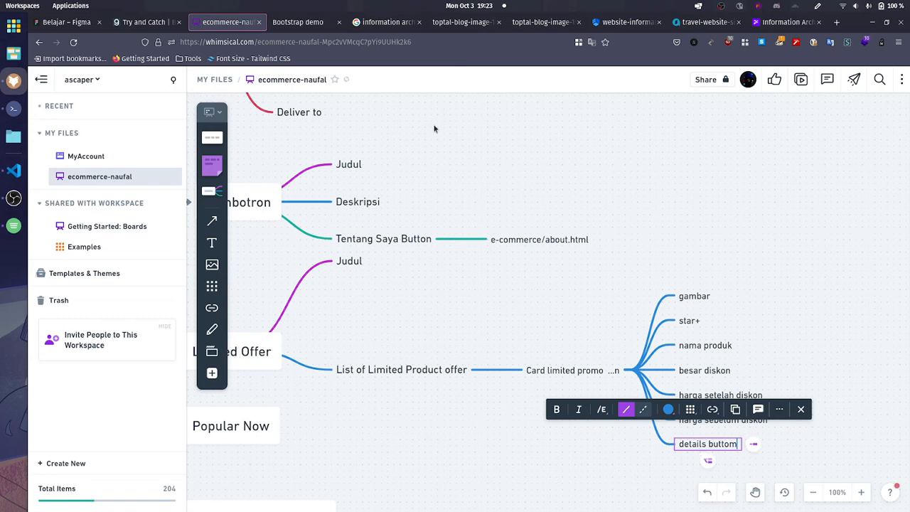
key(BackSpace)
text(n)
key(Escape)
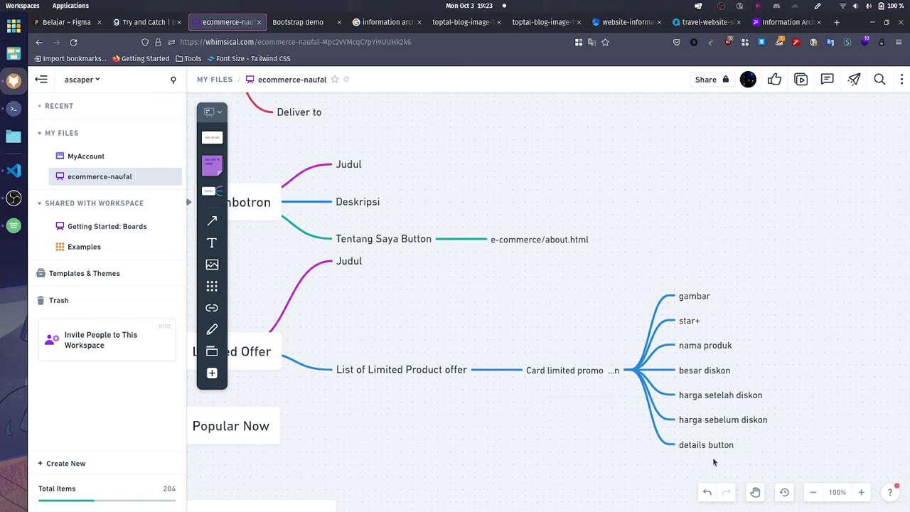
Step: Add a sibling node below details button, consult the store page, and label the node "card button"
click(706, 446)
key(Return)
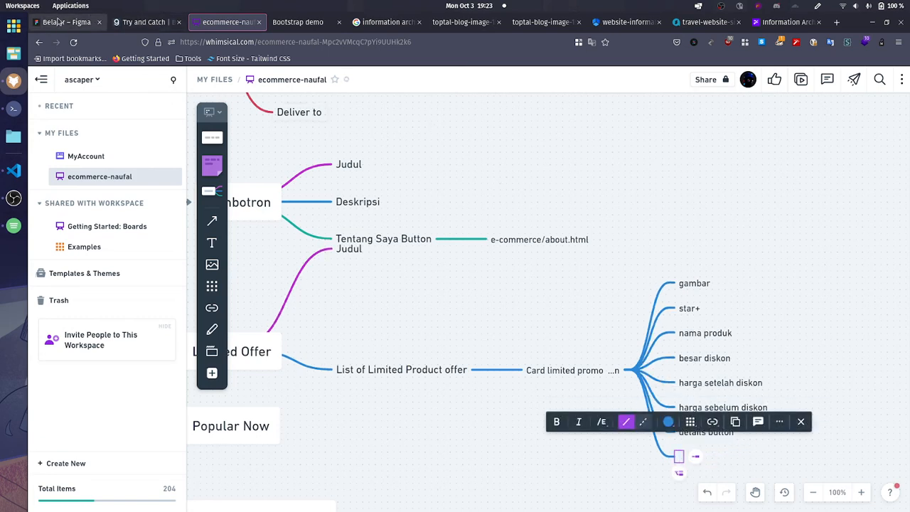
click(294, 20)
click(220, 22)
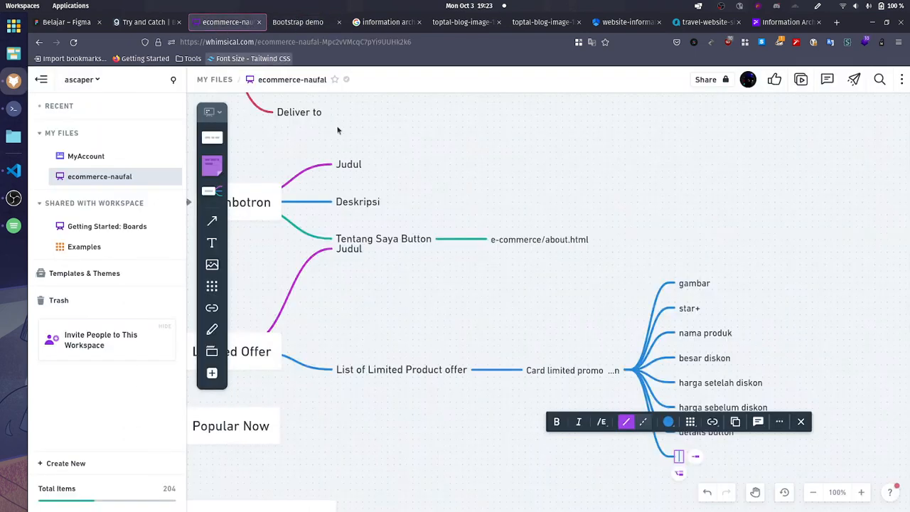
text(card button)
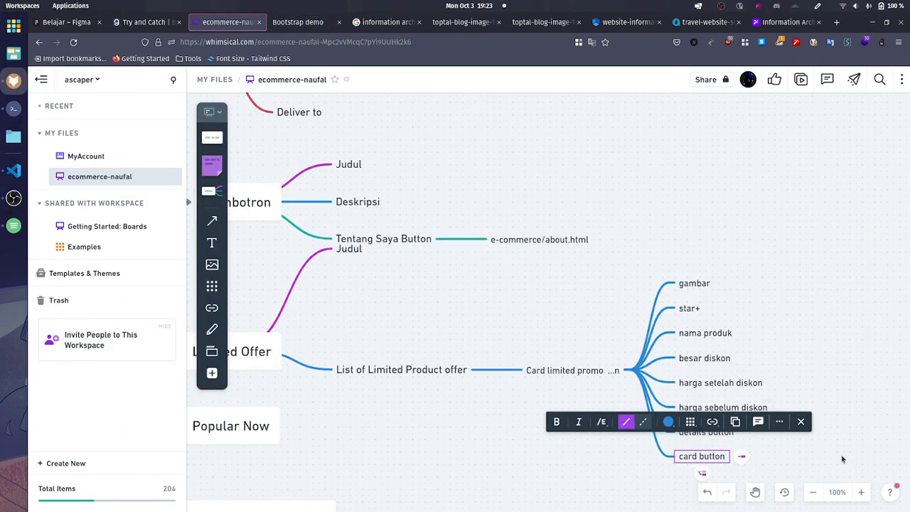
scroll(848, 437, down, 1)
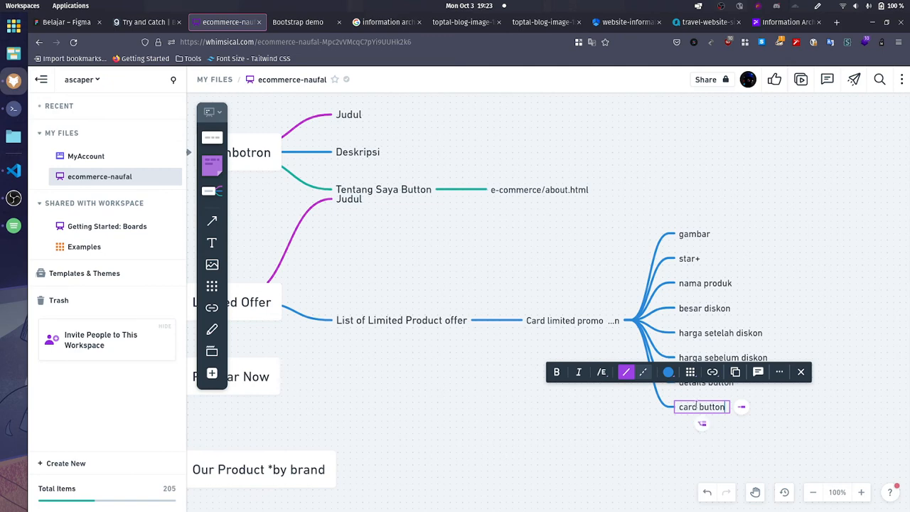
Step: Reword the "card button" label to "add product in cart button"
text(add )
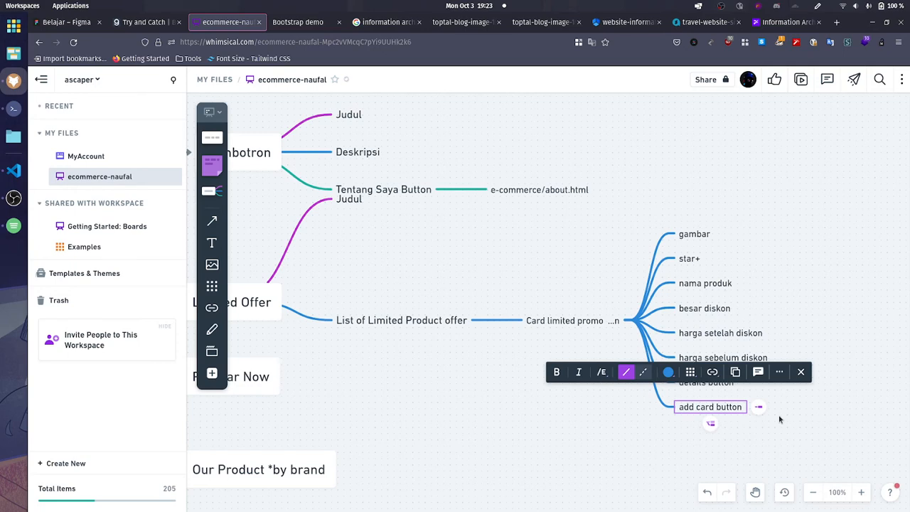
text(card)
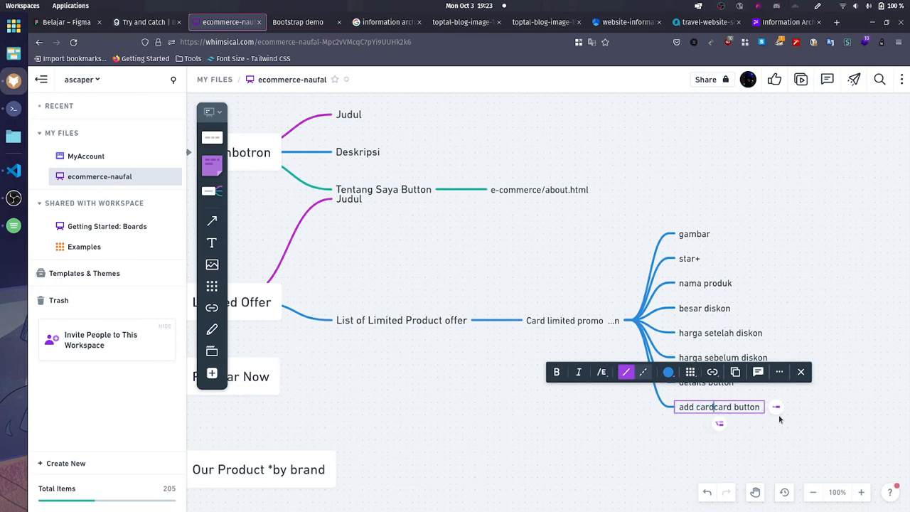
key(BackSpace)
text(t)
key(ctrl+shift+Right)
key(BackSpace)
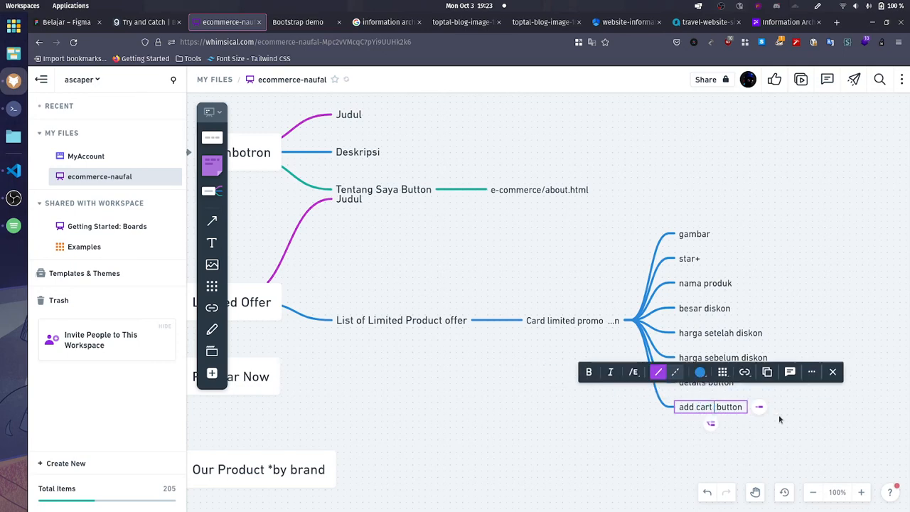
key(BackSpace)
text(prod)
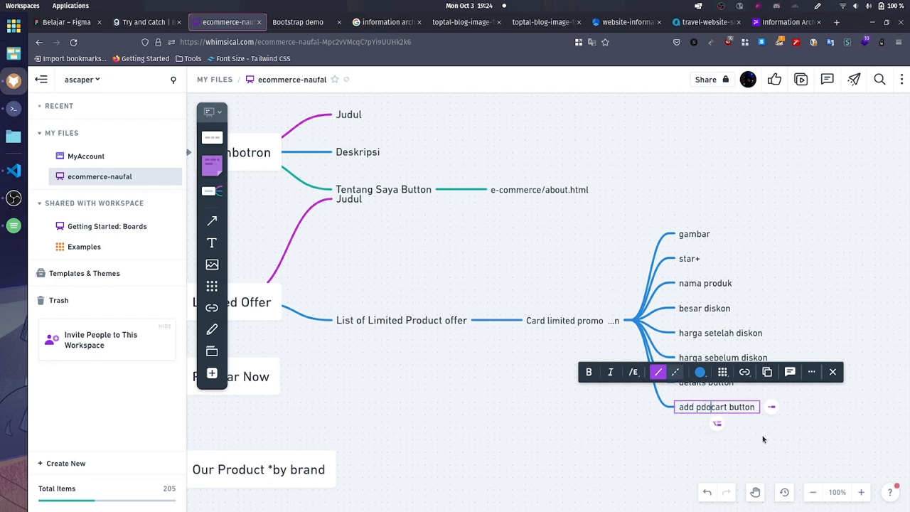
text(uct in)
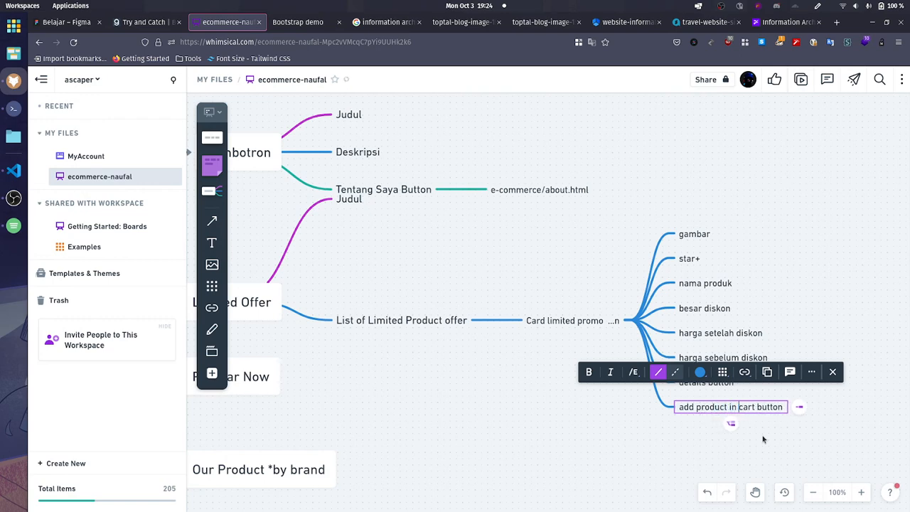
Step: Add a sibling node below add product in cart button and label it "wishlist", correcting its spelling
click(731, 424)
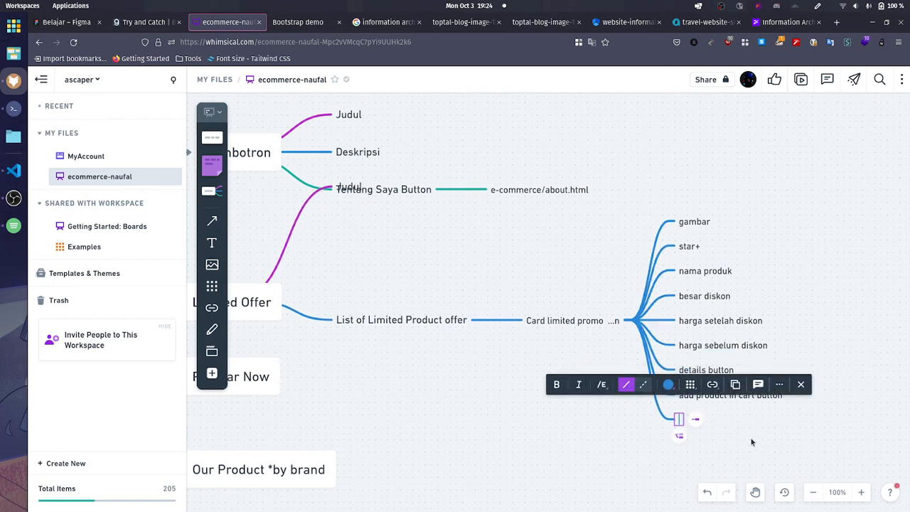
text(whis)
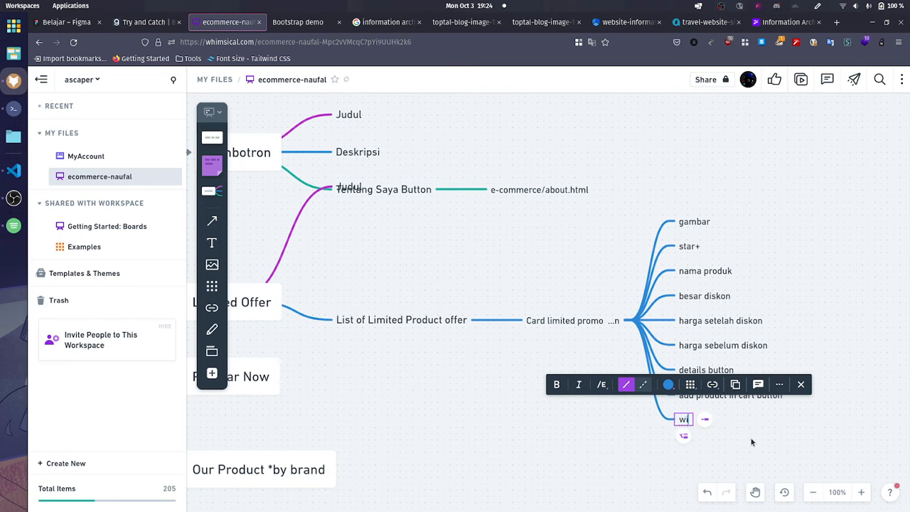
text(lisht)
key(BackSpace)
key(BackSpace)
key(BackSpace)
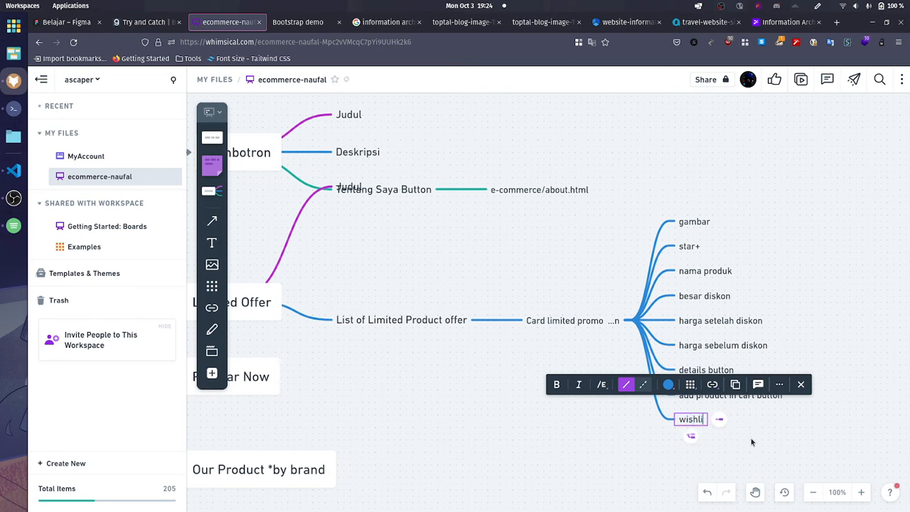
text(t)
key(BackSpace)
text(st)
click(752, 442)
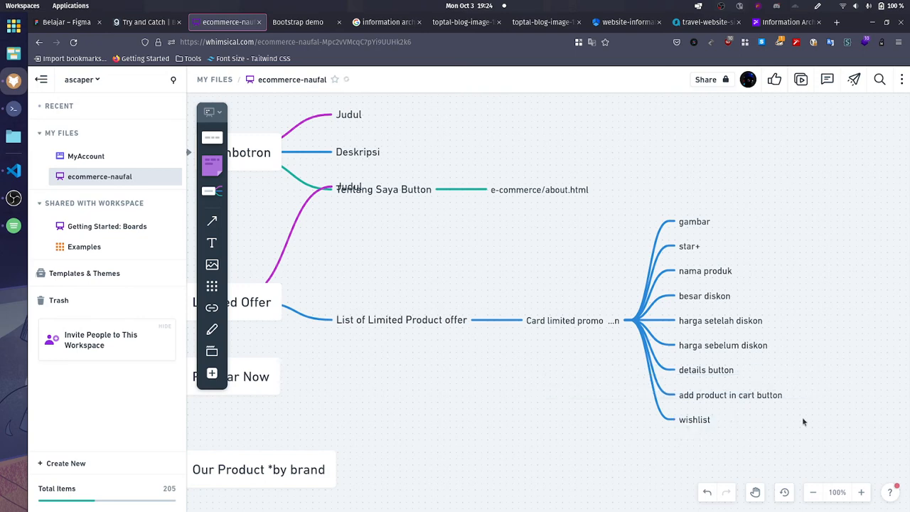
drag(856, 415, 681, 423)
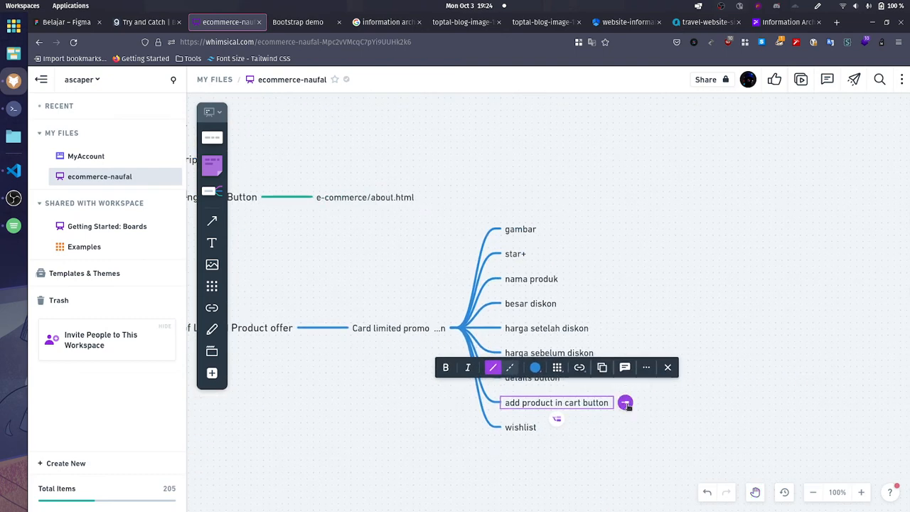
click(626, 402)
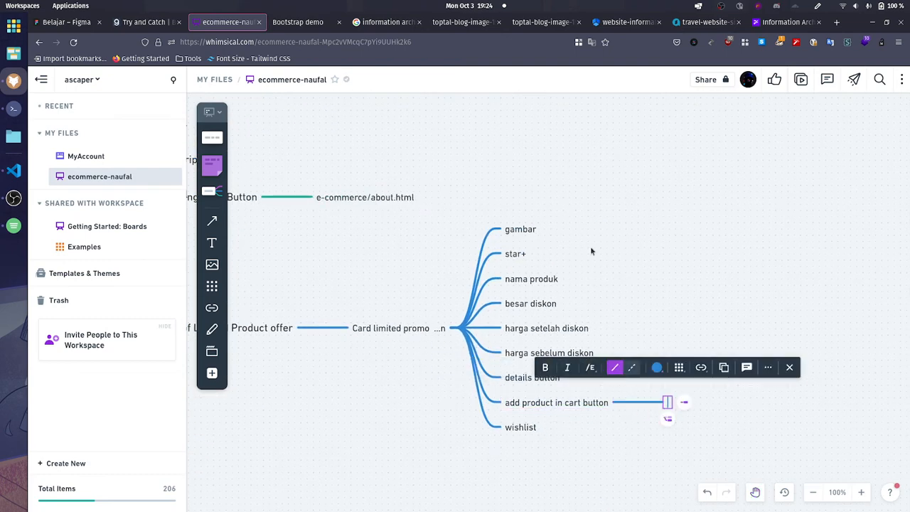
scroll(590, 249, up, 5)
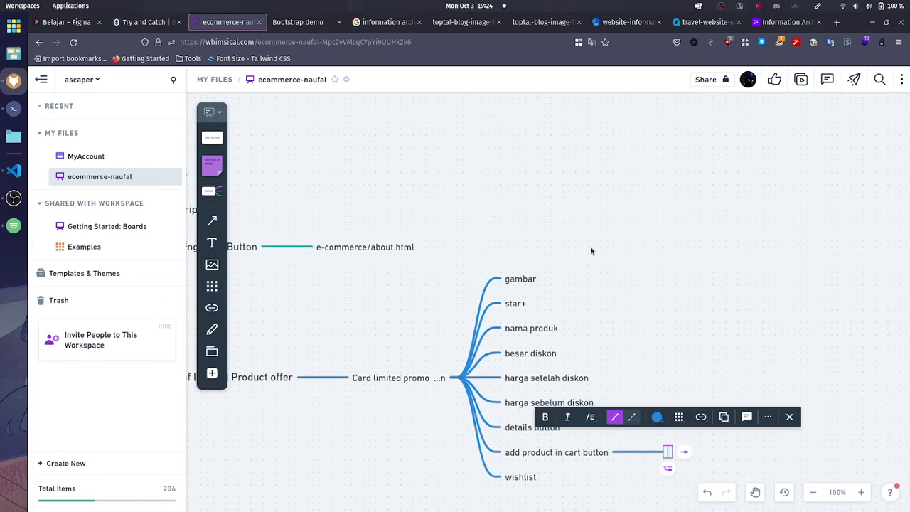
scroll(590, 249, down, 3)
scroll(593, 251, down, 1)
click(367, 213)
drag(321, 203, 293, 192)
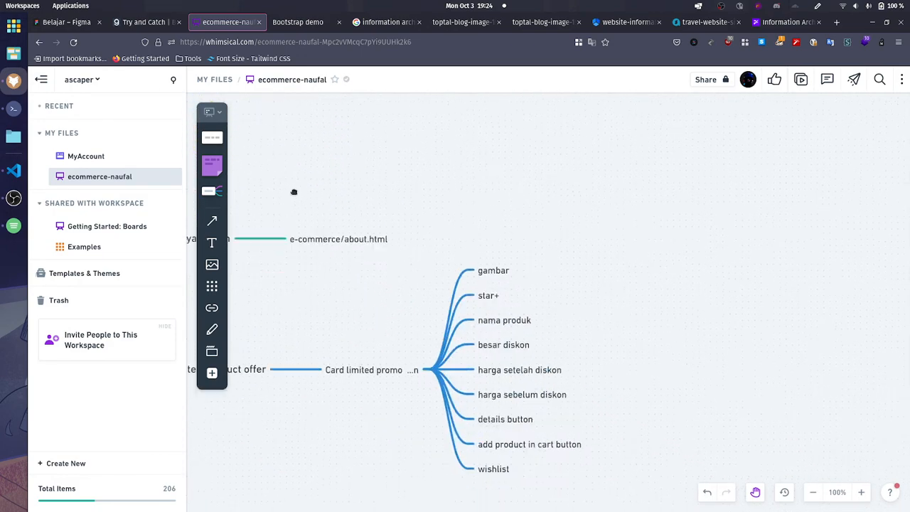
Step: Add a child node to add product in cart button with the label "addcardlist()"
click(552, 443)
click(597, 442)
text(a)
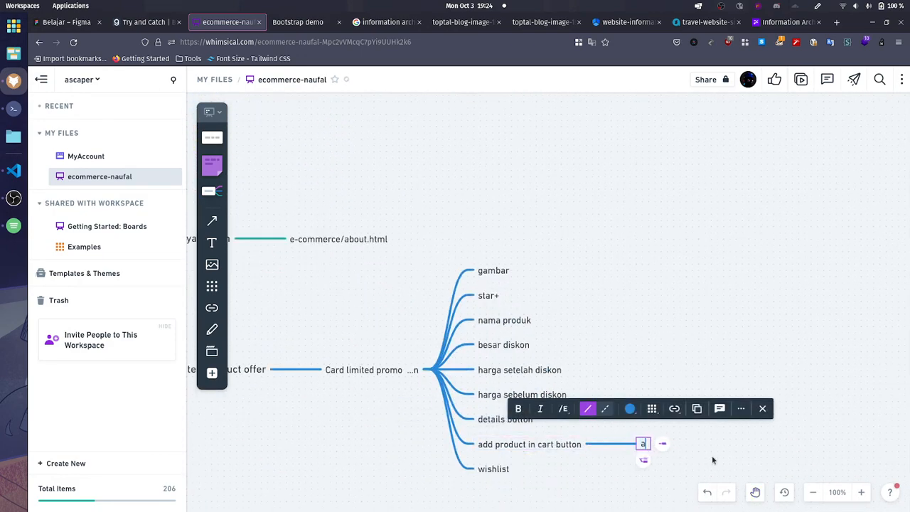
text(ddcardlist)
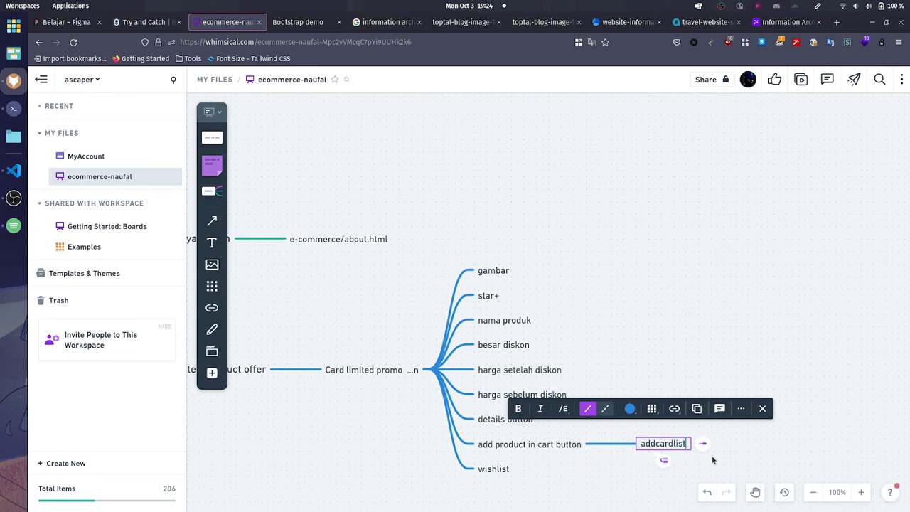
text(())
click(696, 445)
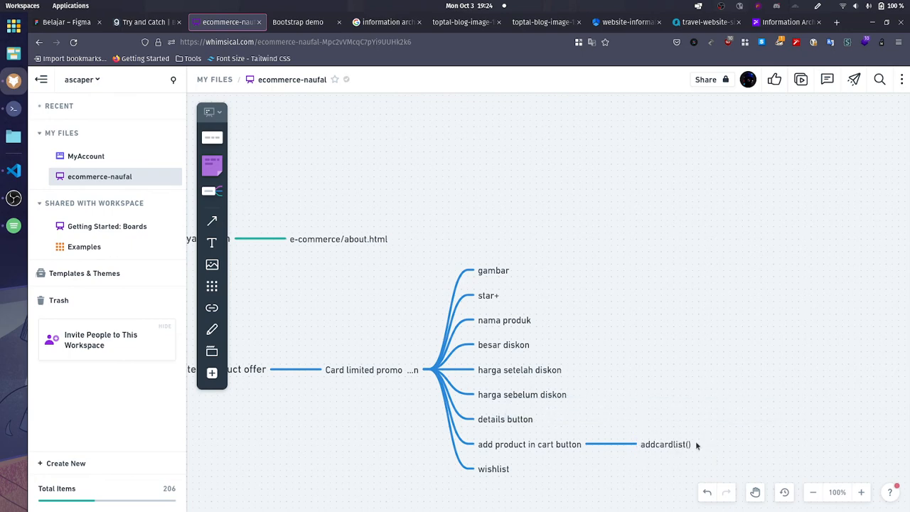
Step: Add a child node to details button with the label "detailproduct()"
click(505, 419)
key(Tab)
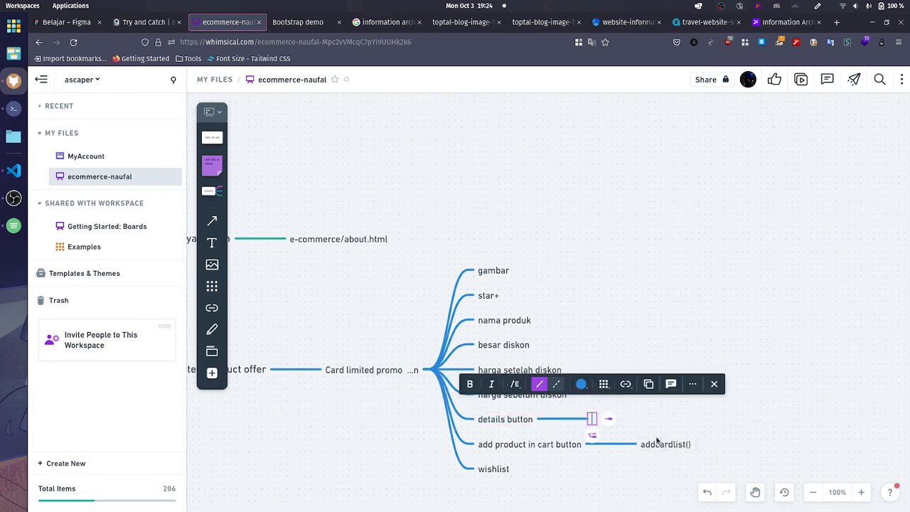
text(detail)
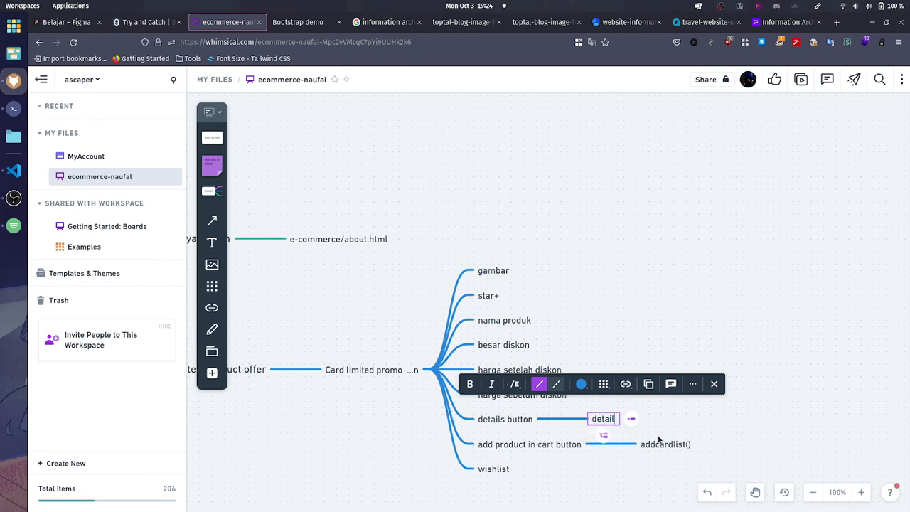
text(product())
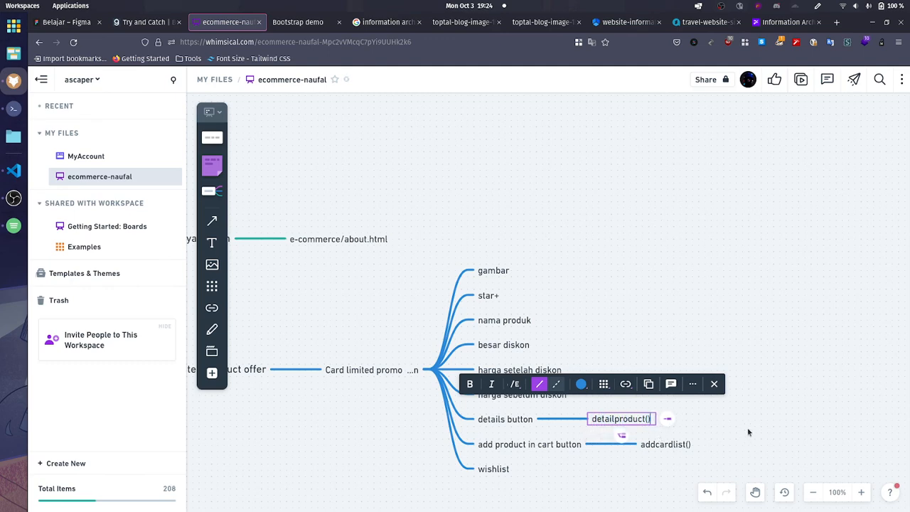
click(747, 427)
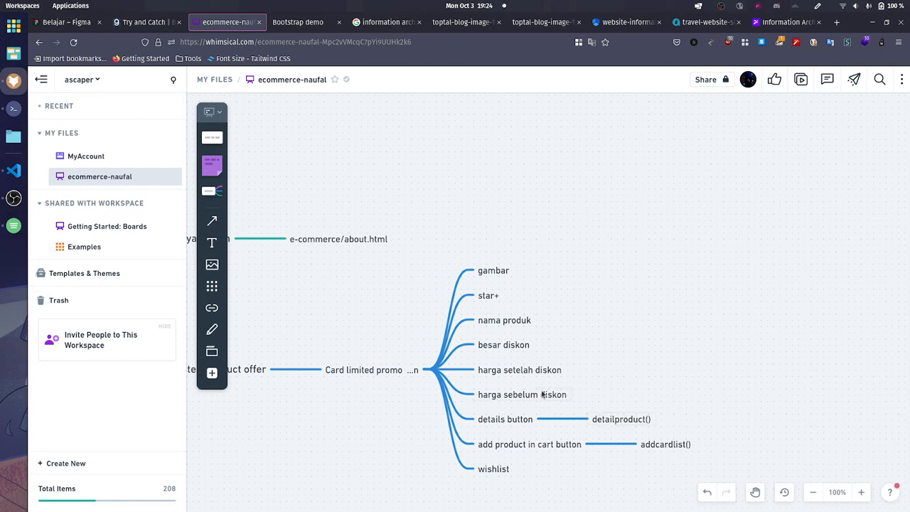
Step: Add a child node to wishlist with the label "whislistproduct()"
click(509, 472)
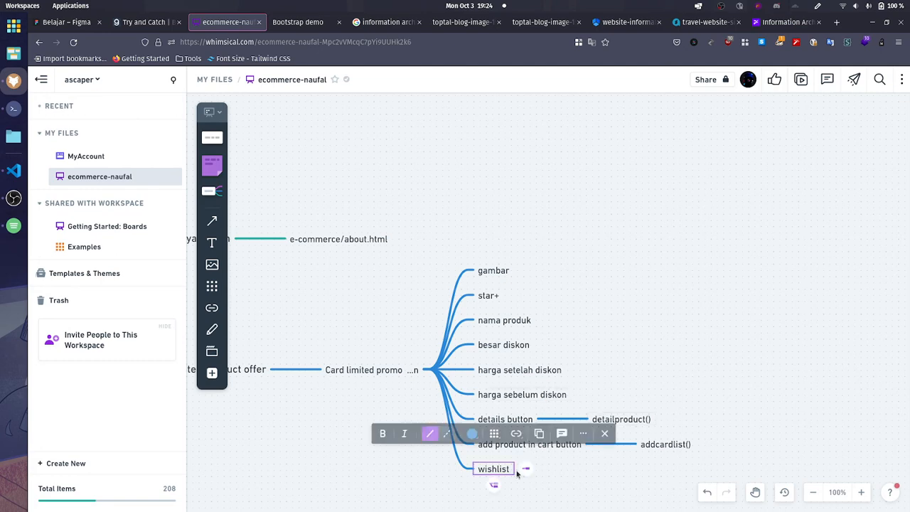
click(518, 473)
click(499, 471)
click(525, 470)
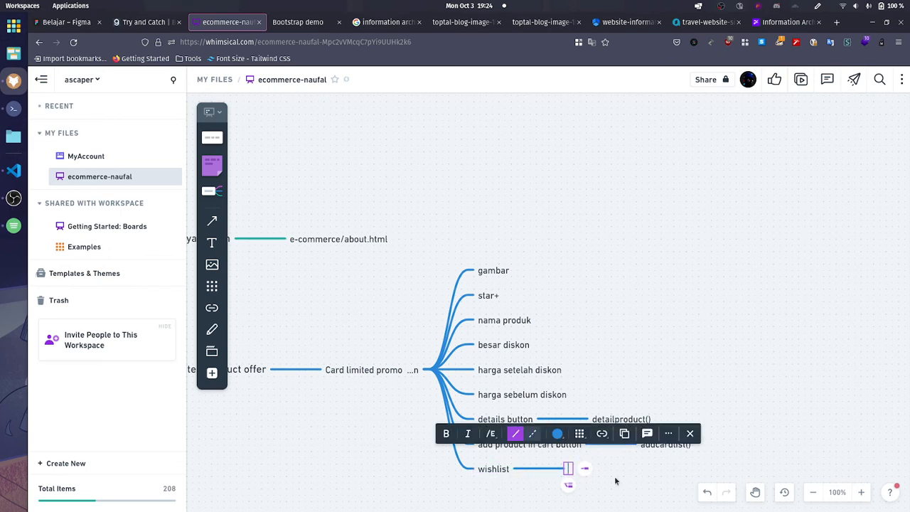
text(whisl)
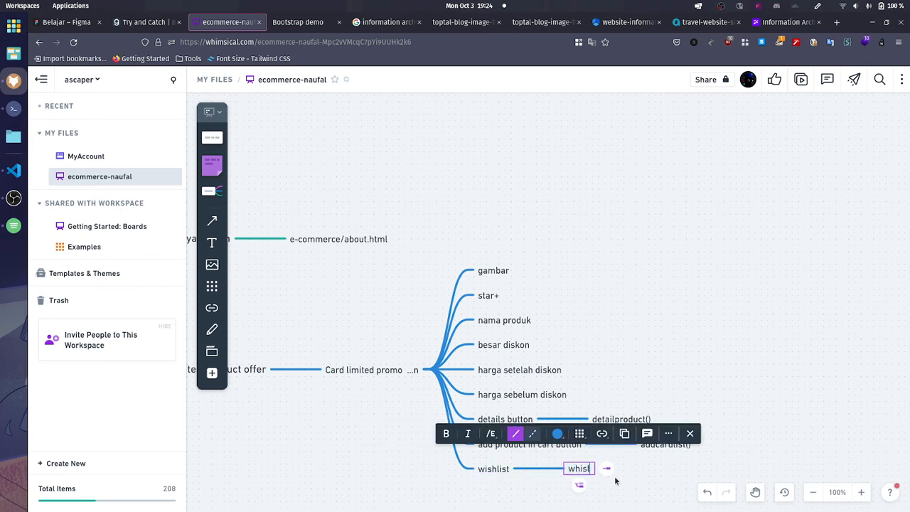
text(istproduct())
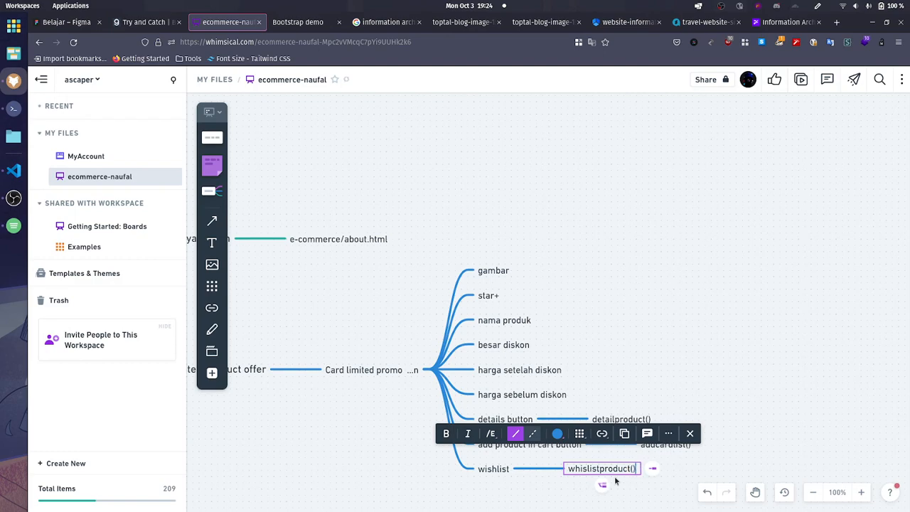
click(383, 434)
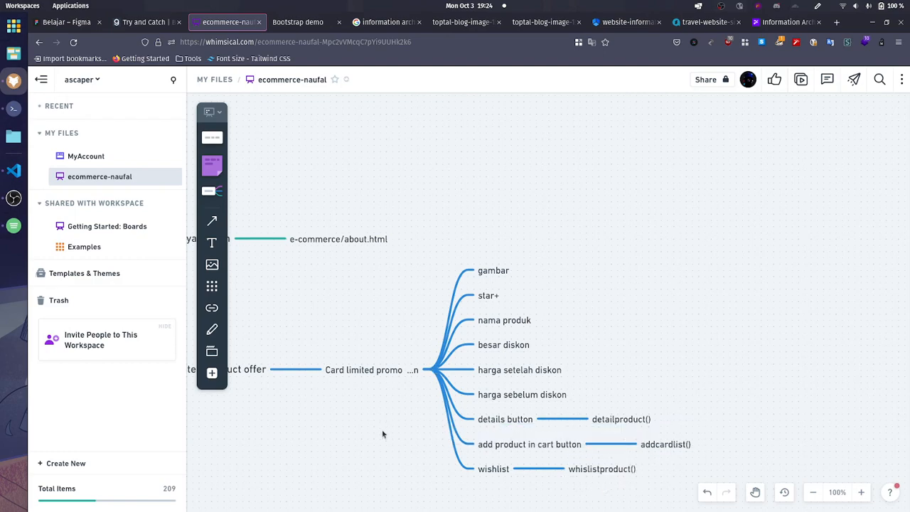
Step: Try to reposition the Limited Offer node and undo the change
scroll(569, 383, left, 5)
scroll(692, 321, down, 2)
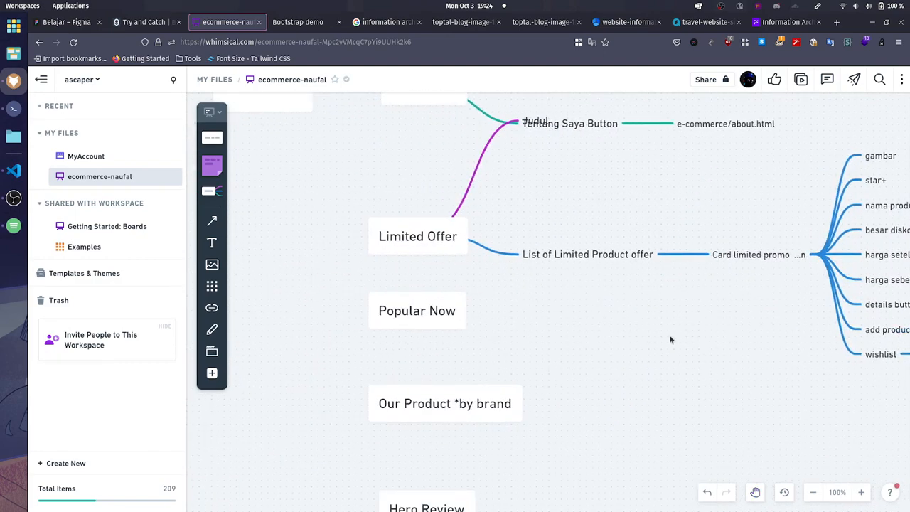
drag(666, 326, 641, 410)
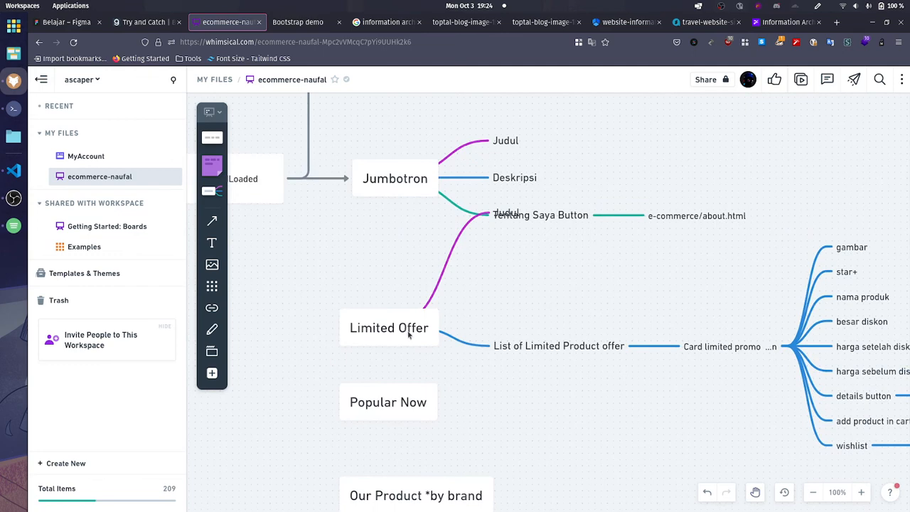
drag(409, 335, 428, 328)
key(ctrl+z)
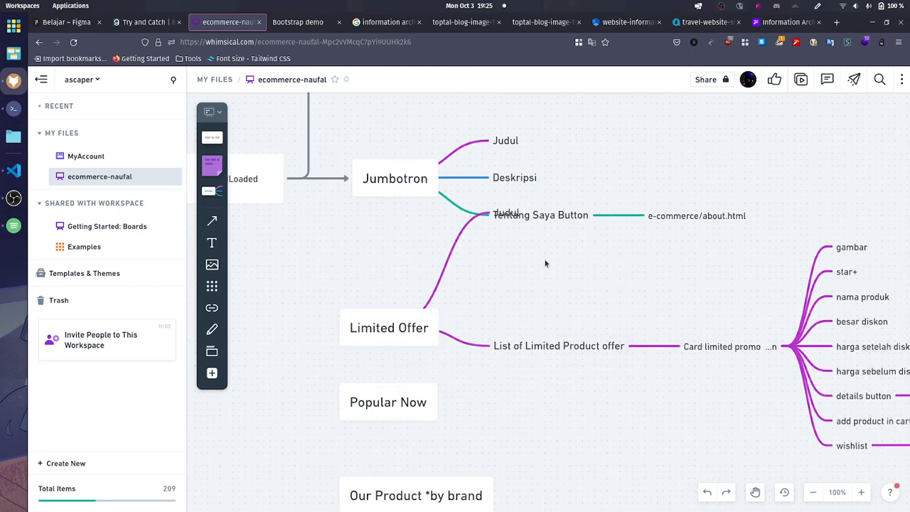
Step: Try to move Limited Offer's Judul node clear of the overlapping Tentang Saya Button node
scroll(417, 205, down, 5)
scroll(435, 231, up, 1)
scroll(425, 251, up, 5)
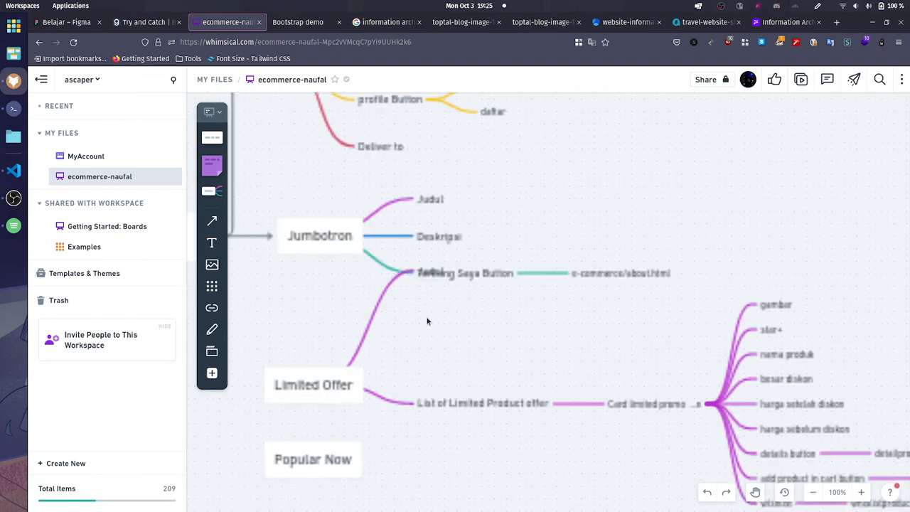
drag(423, 277, 431, 340)
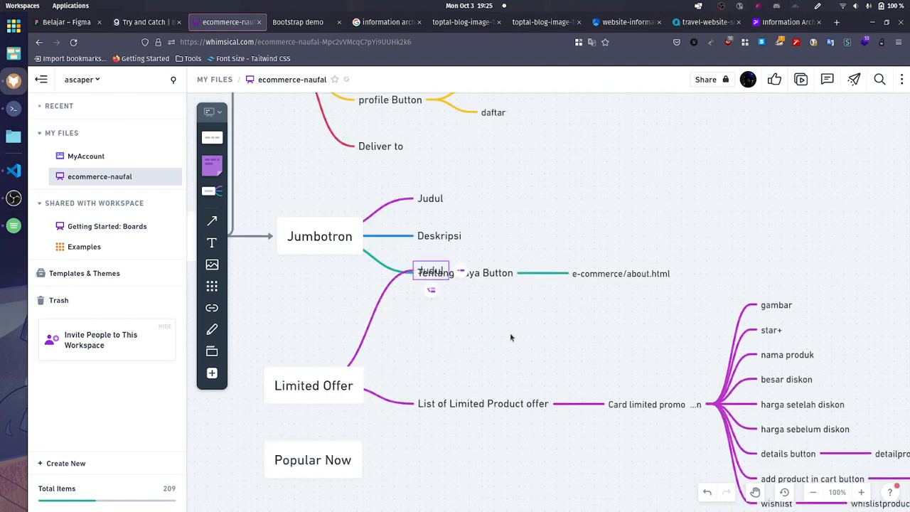
drag(433, 276, 552, 382)
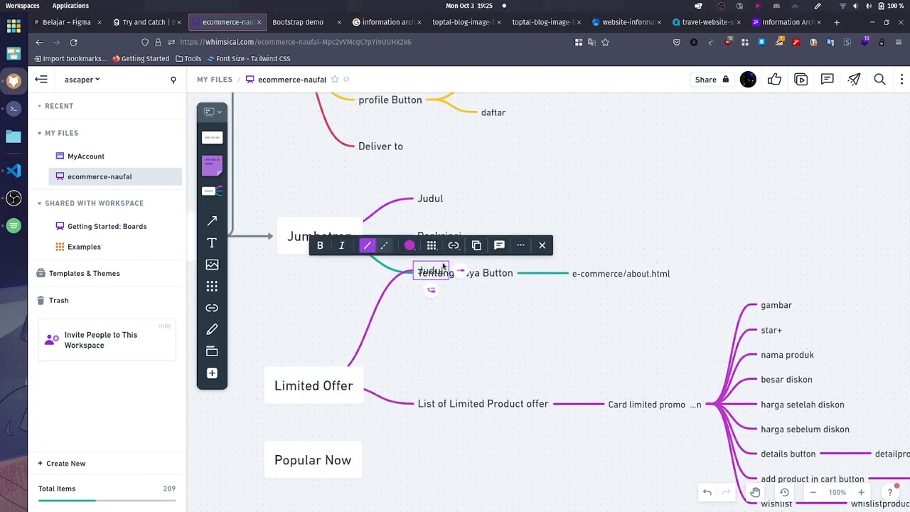
drag(431, 274, 427, 352)
Step: Move Popular Now and the section nodes beneath it down as a group to make room below Limited Offer
scroll(381, 345, down, 5)
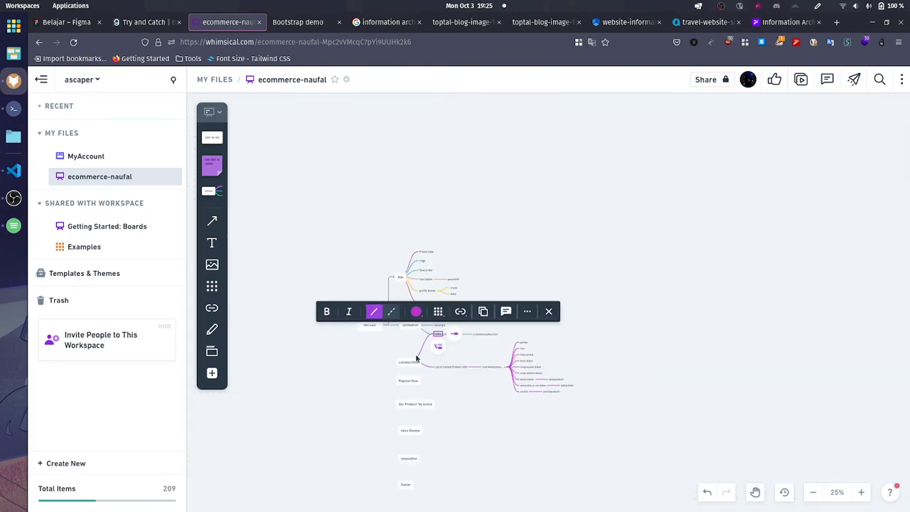
scroll(434, 358, up, 3)
drag(619, 346, 609, 166)
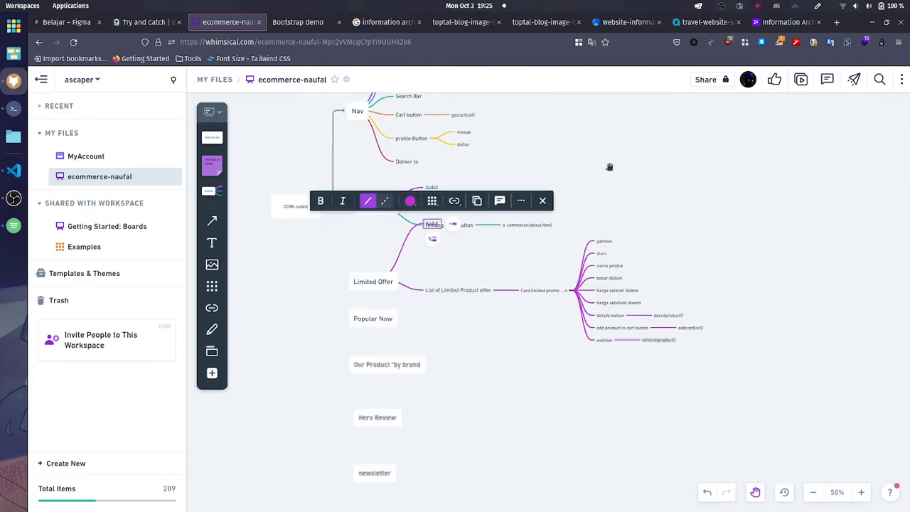
scroll(417, 362, down, 1)
click(331, 256)
drag(331, 257, 423, 498)
drag(375, 162, 379, 280)
click(505, 290)
Step: Move the Limited Offer node with its branches down, clear of the Jumbotron branch
scroll(443, 283, up, 1)
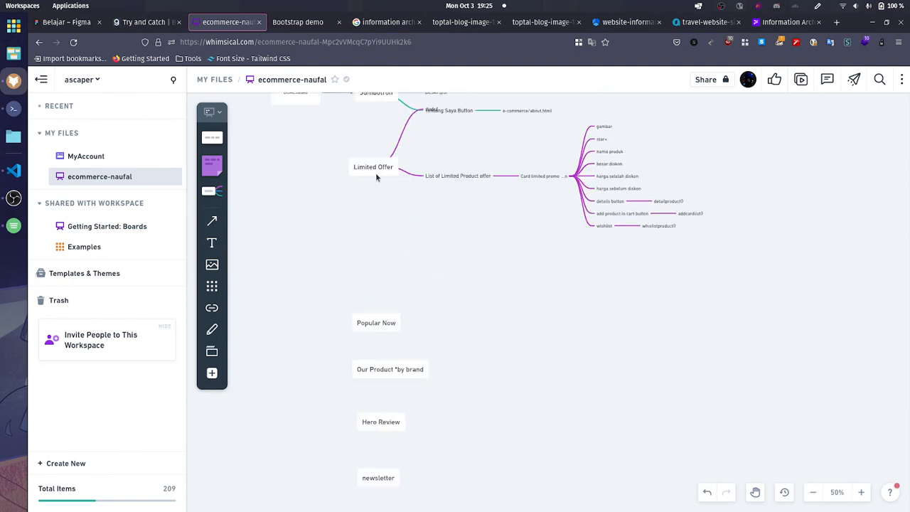
drag(376, 176, 382, 223)
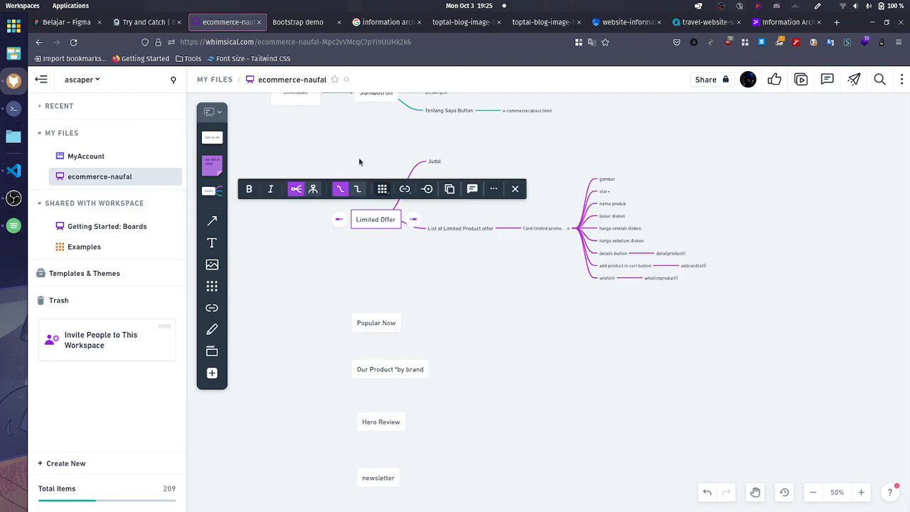
click(360, 160)
Step: Draw a connector arrow from the DOMLoaded box to the Limited Offer node
scroll(363, 179, up, 2)
click(299, 196)
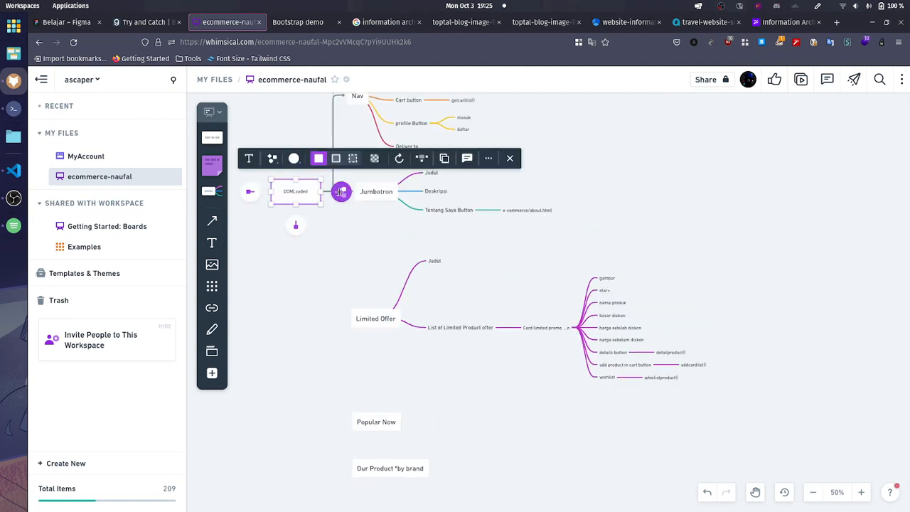
drag(342, 191, 355, 320)
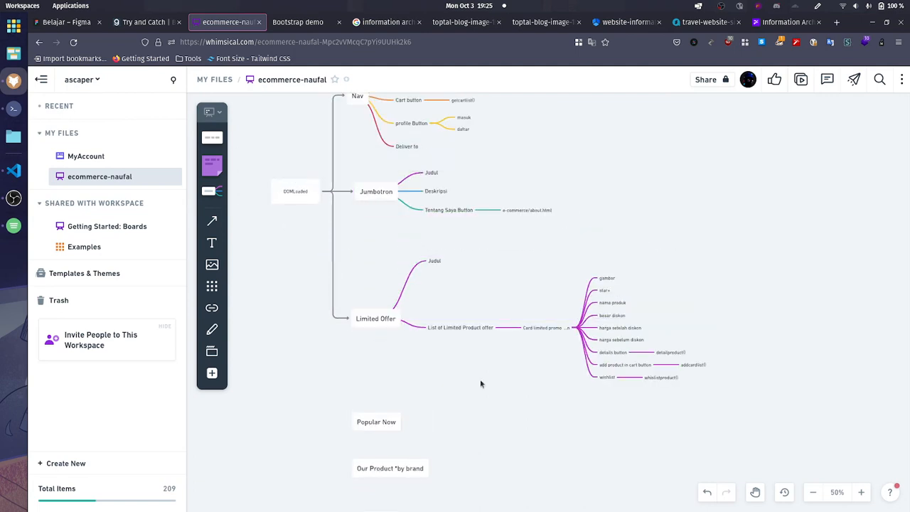
Step: Add a child node to Popular Now with the label "Judul"
scroll(418, 370, down, 1)
click(381, 385)
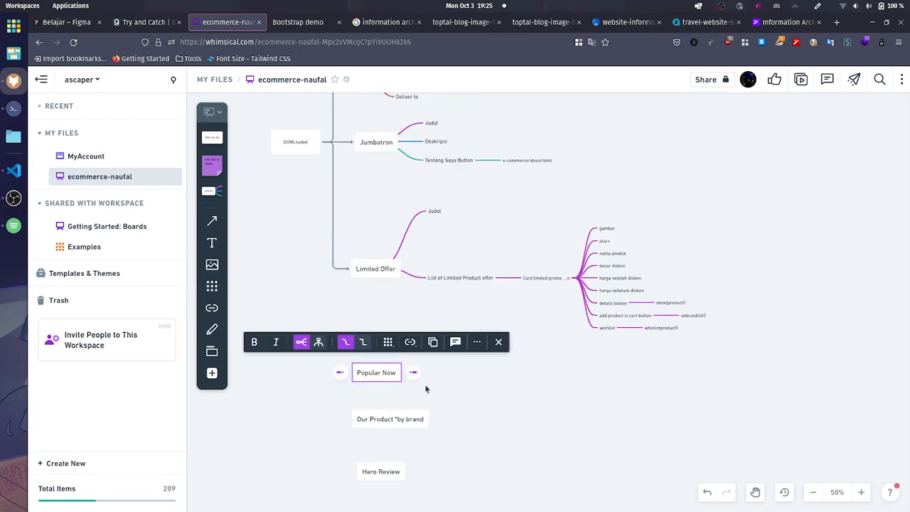
click(520, 377)
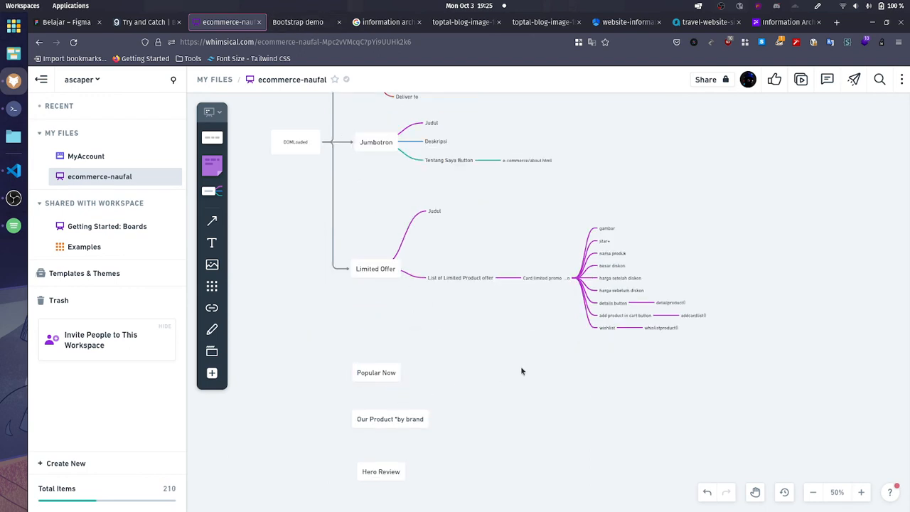
scroll(528, 362, up, 1)
scroll(504, 366, down, 2)
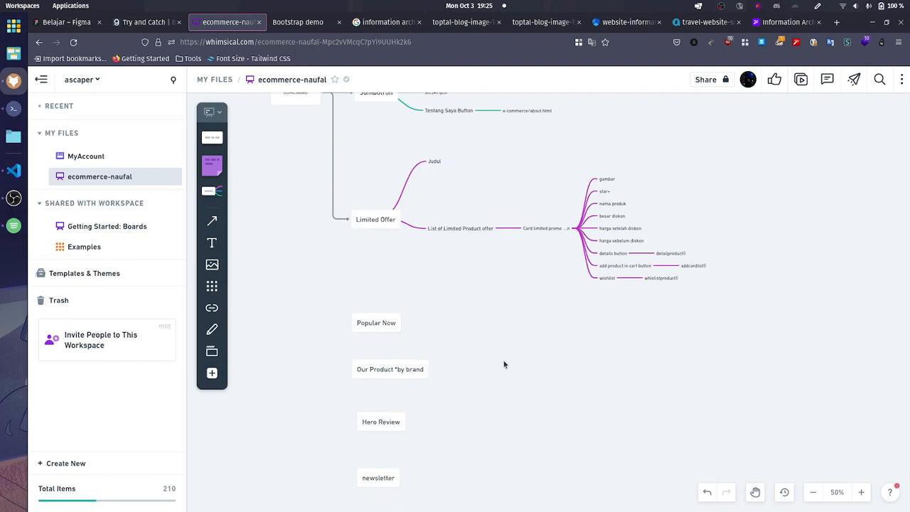
scroll(413, 331, up, 3)
scroll(448, 321, down, 3)
click(405, 327)
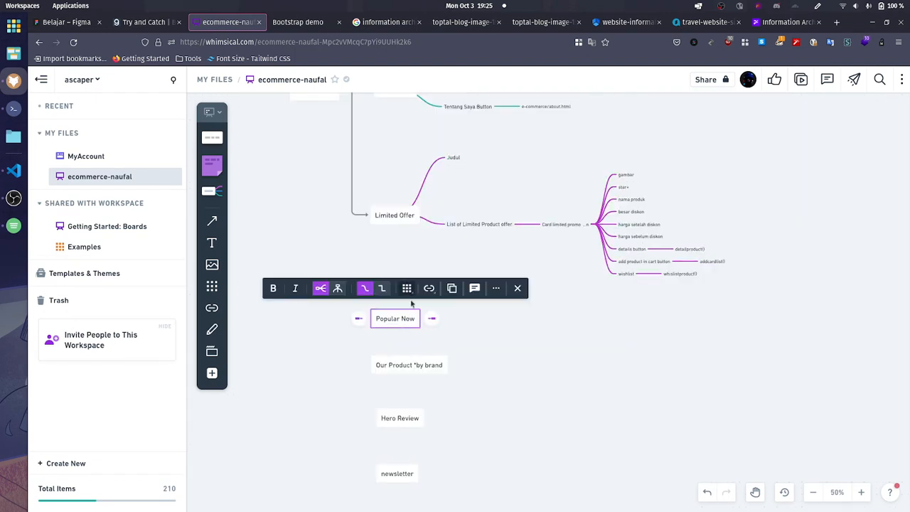
click(432, 319)
text(Judul)
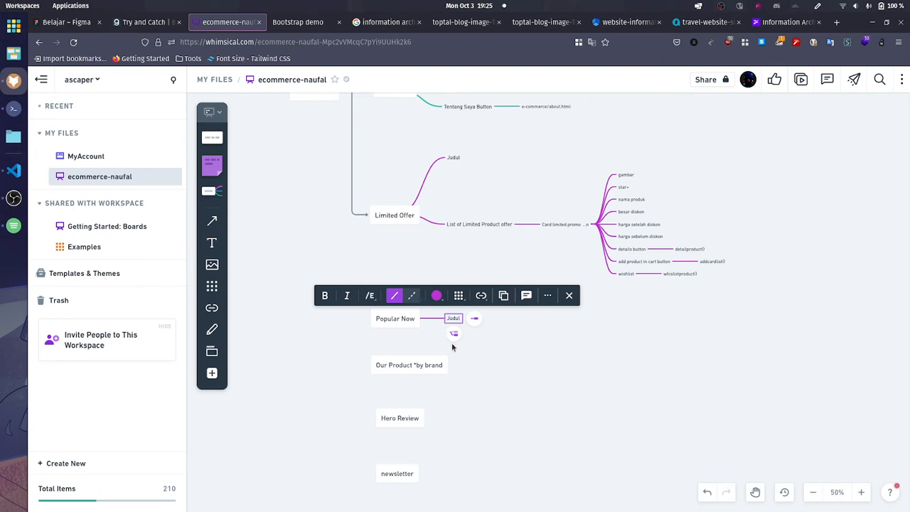
Step: Add a sibling node below Popular Now's Judul with the label "List Of Popular Now"
key(Return)
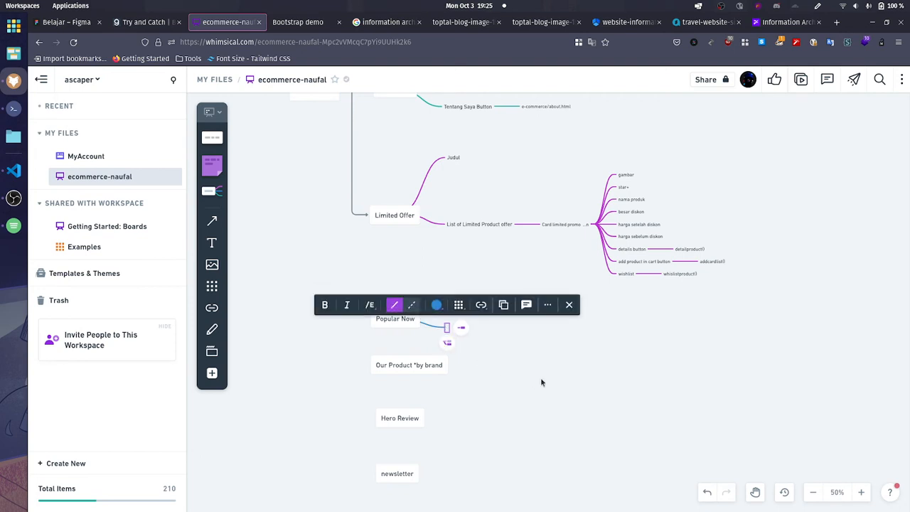
text(List Of P)
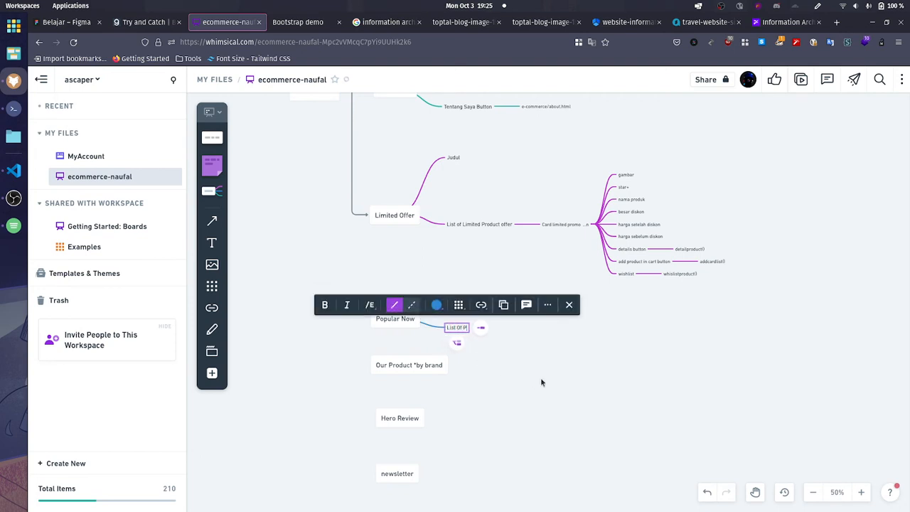
text(opular Now)
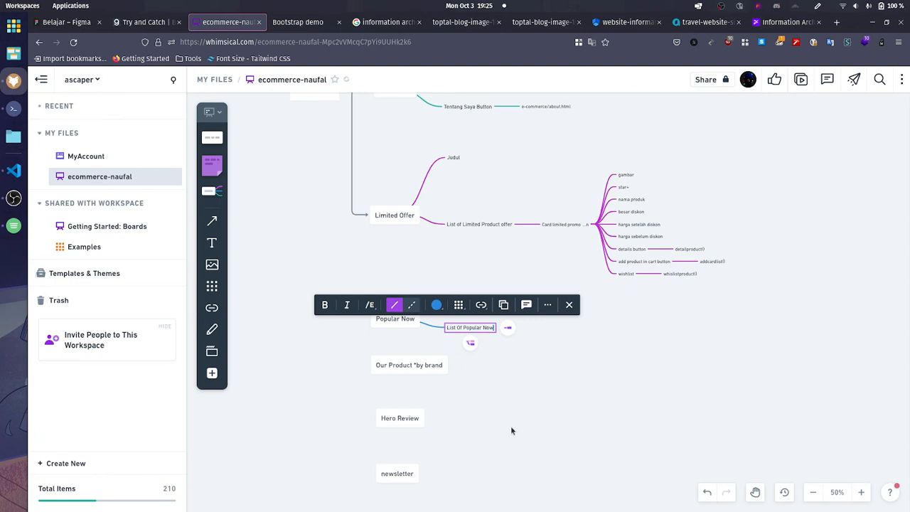
Step: Add a child node to List Of Popular Now and label it "Card ...n"
click(508, 327)
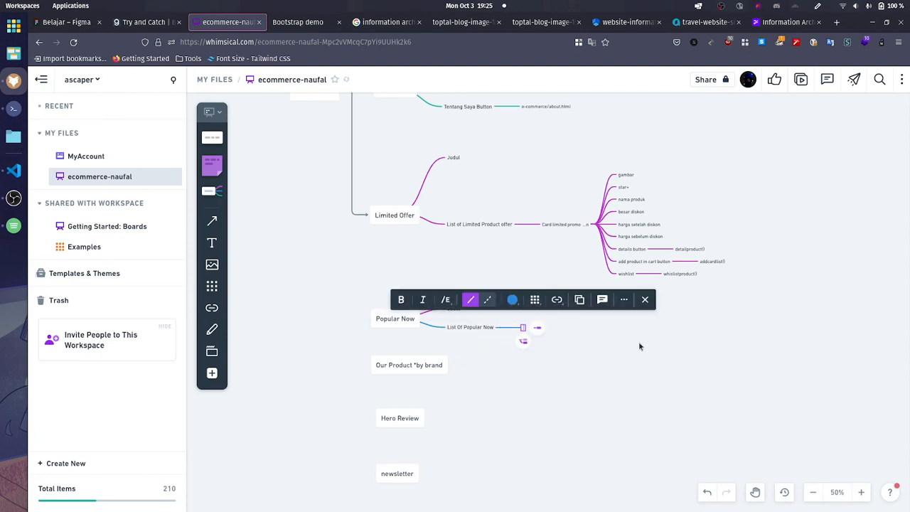
text(Card Popular)
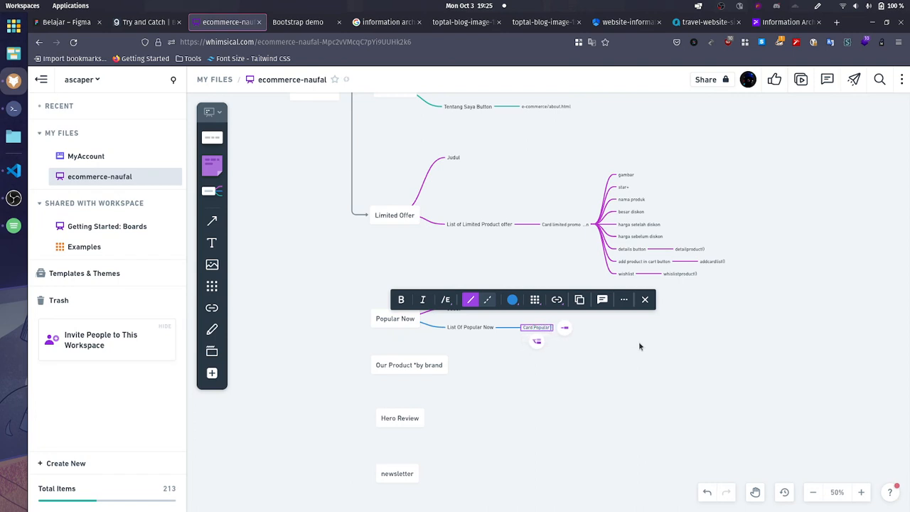
key(ctrl+shift+Left)
key(ctrl+shift+Left)
key(BackSpace)
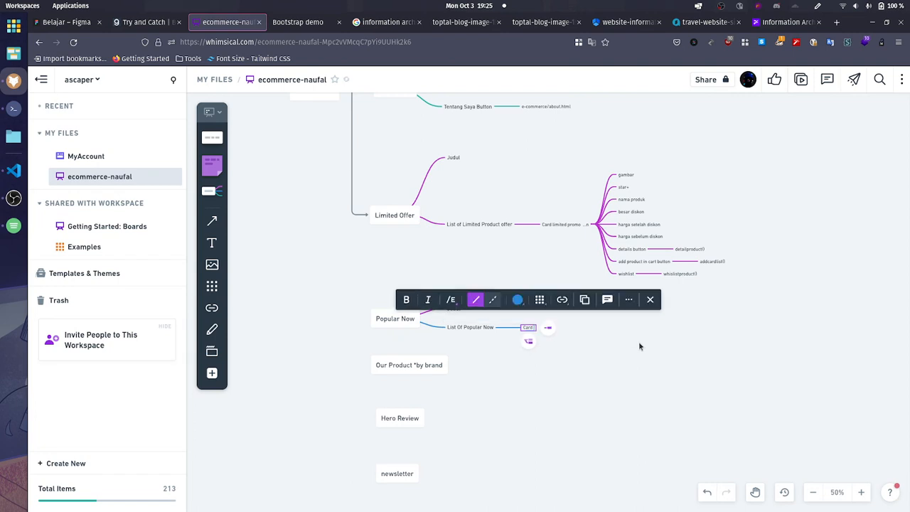
text(...n)
key(Escape)
Step: Reword the "Card ...n" label under List Of Popular Now to "Product Card ...n"
scroll(566, 347, up, 4)
click(428, 272)
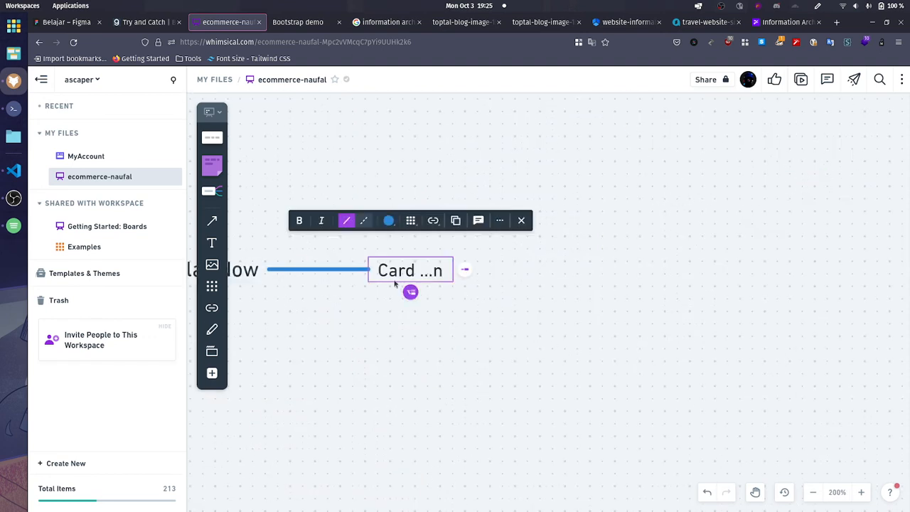
click(372, 264)
text(Produt)
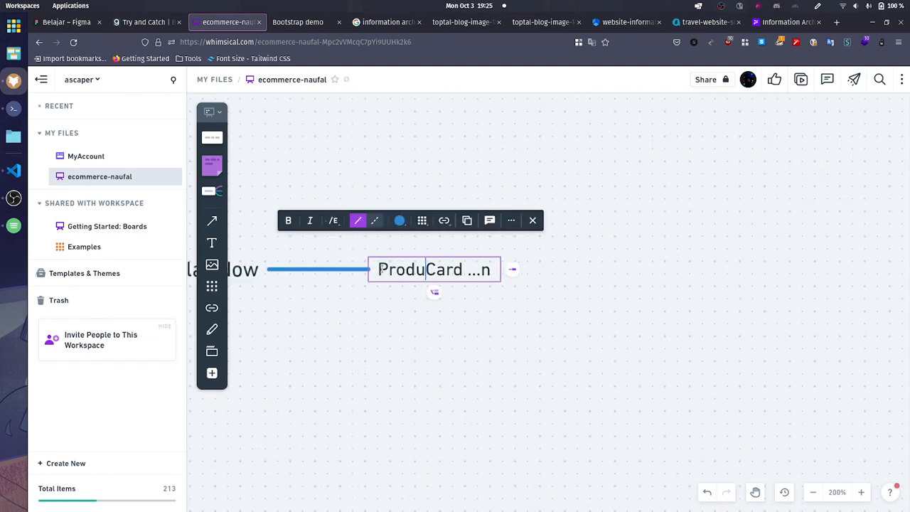
key(BackSpace)
text(ct)
key(Escape)
Step: Prefix the card node's label under List of Limited Product offer so it reads "Product Card limited promo ...n"
scroll(530, 275, down, 4)
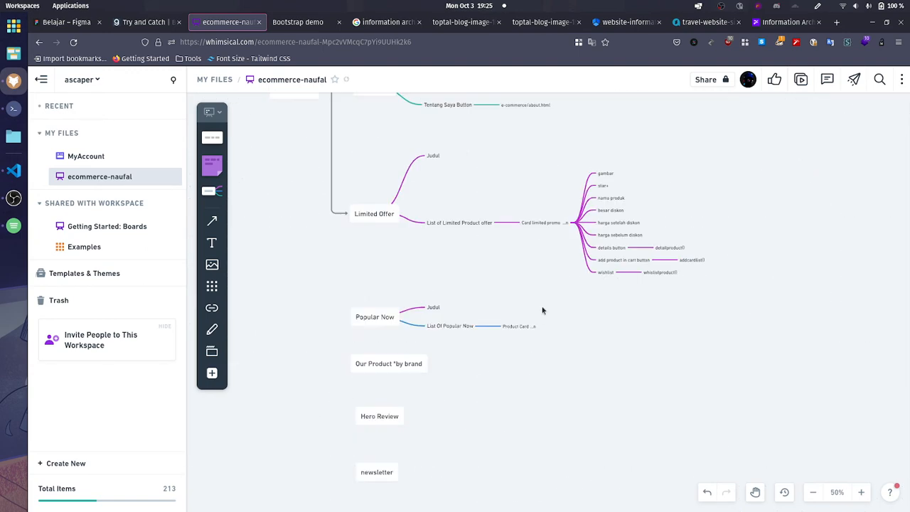
scroll(530, 275, up, 5)
click(494, 287)
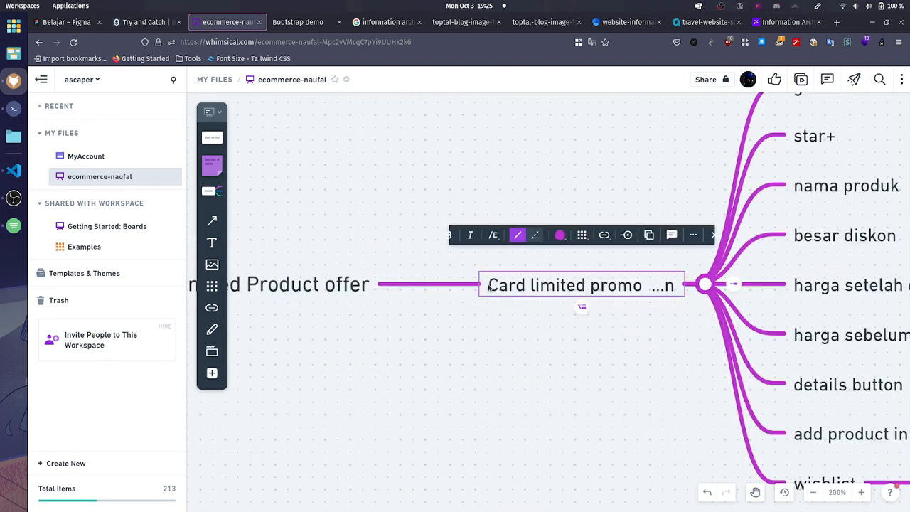
click(491, 287)
click(488, 284)
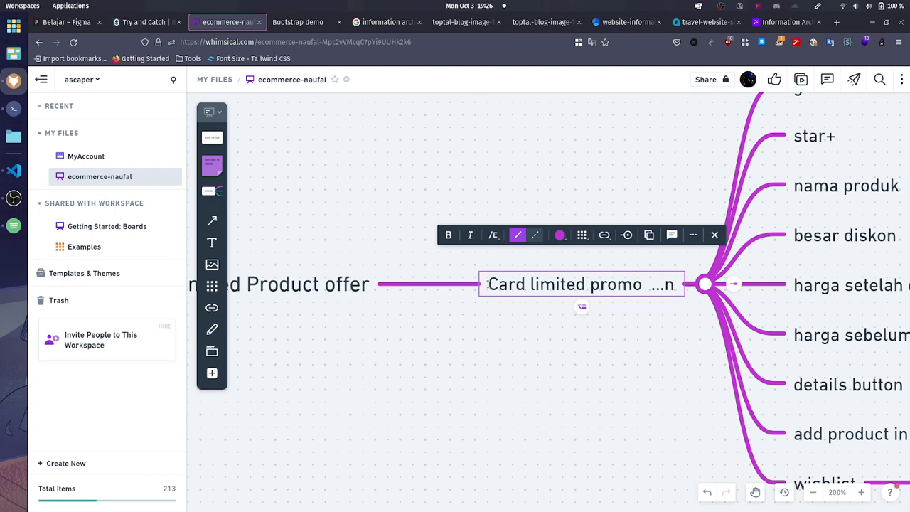
text(Pri)
key(BackSpace)
text(o)
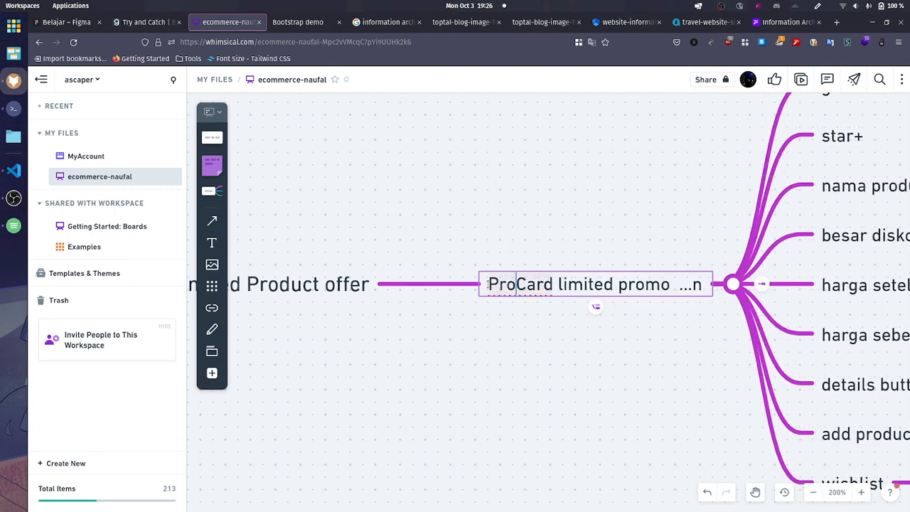
text(duct)
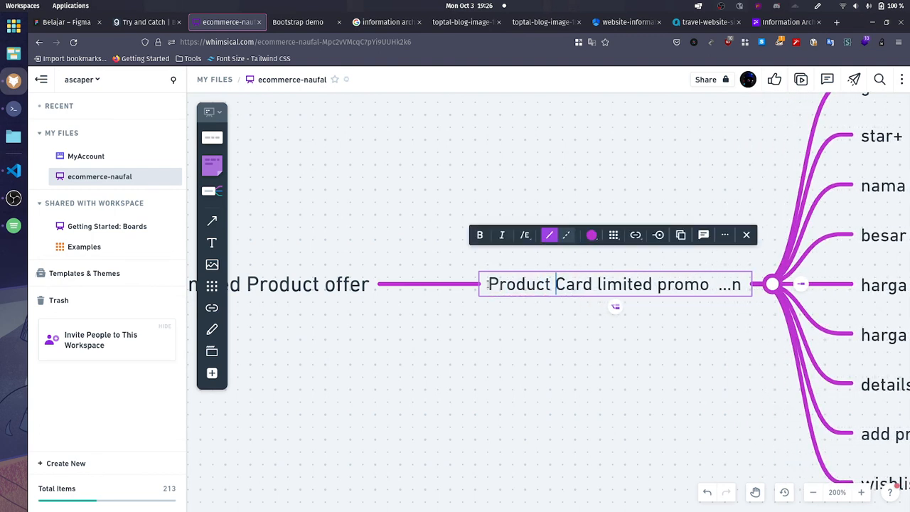
Step: Add a child node to the "Product Card ...n" node under List Of Popular Now and label it "gambar produk"
click(579, 440)
scroll(578, 434, down, 4)
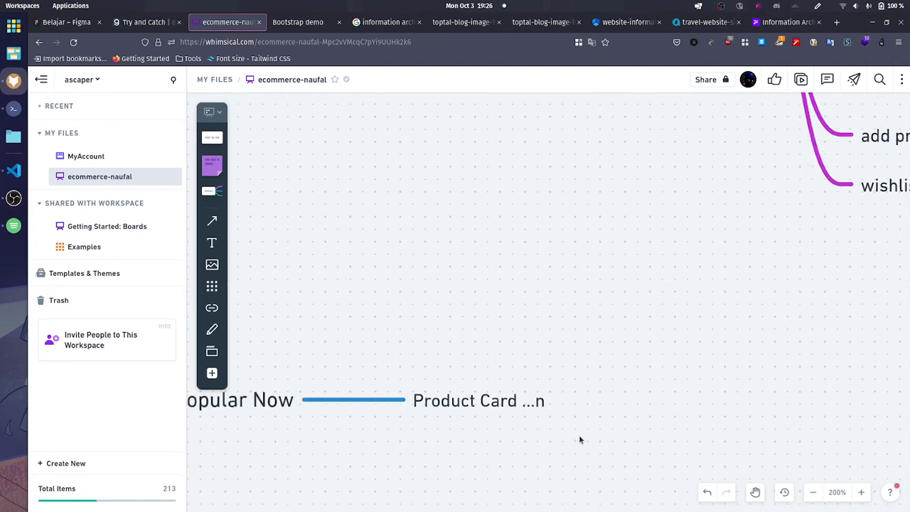
click(539, 409)
scroll(582, 411, down, 5)
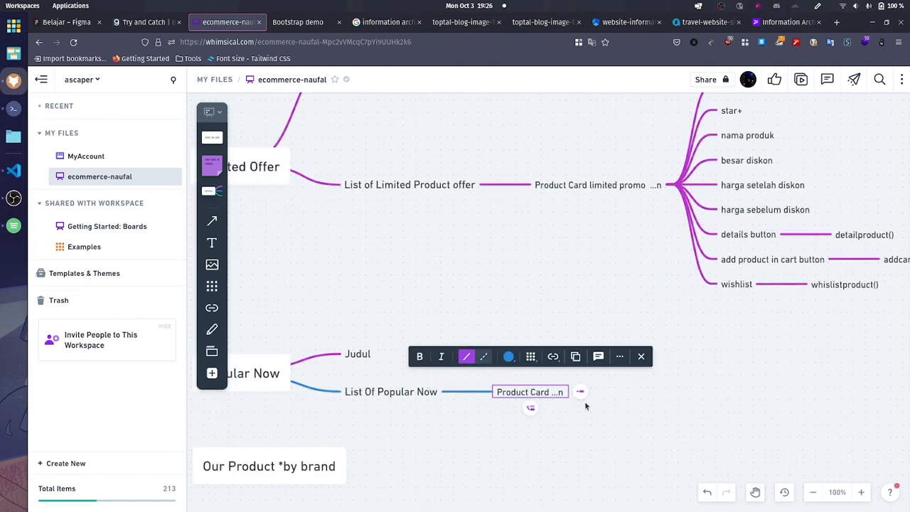
click(580, 391)
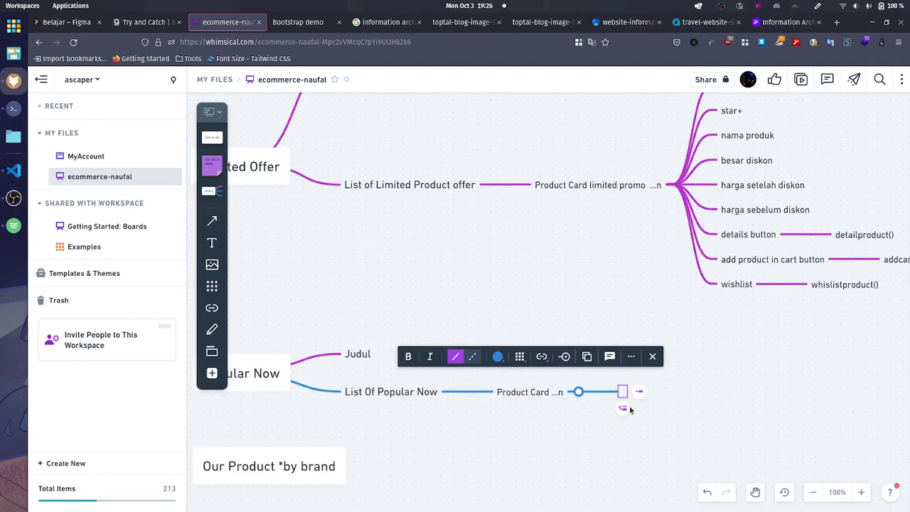
text(gambar produk)
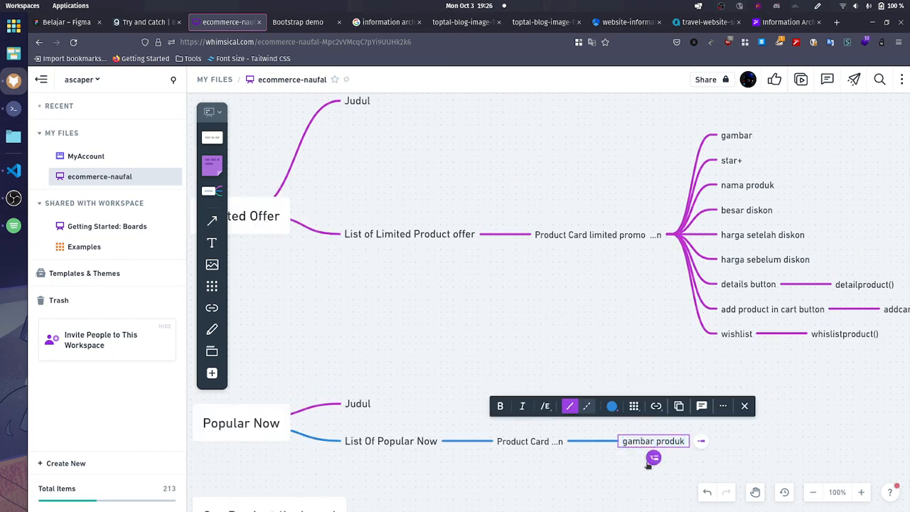
Step: Add a sibling node below "gambar produk" with the label "star+"
click(653, 458)
text(star)
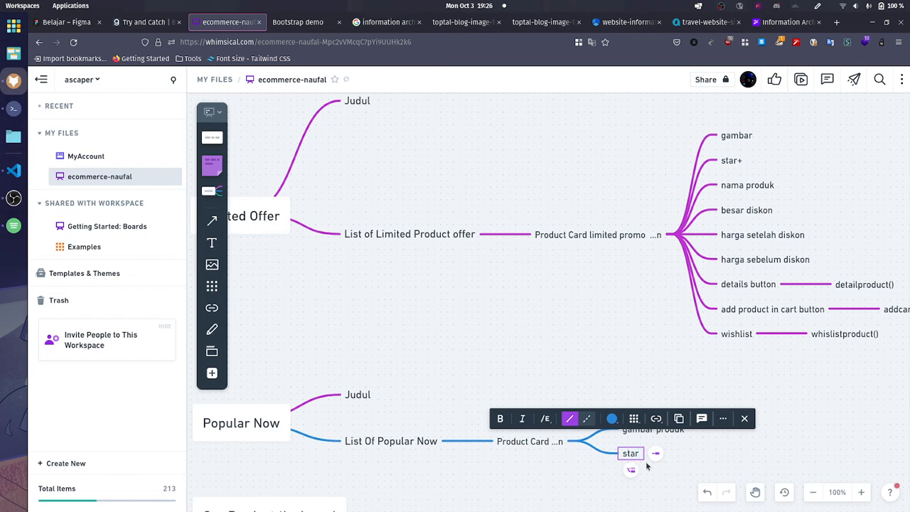
text(+)
Step: Add a sibling node below "star+", consult the product cards on the GRIYABOX page, and label the node "HOTT!!"
click(634, 469)
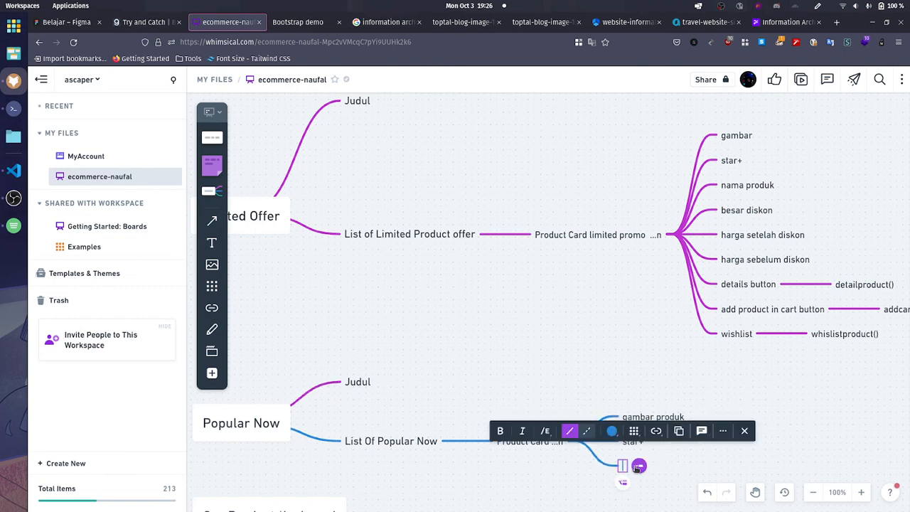
text(nama produk)
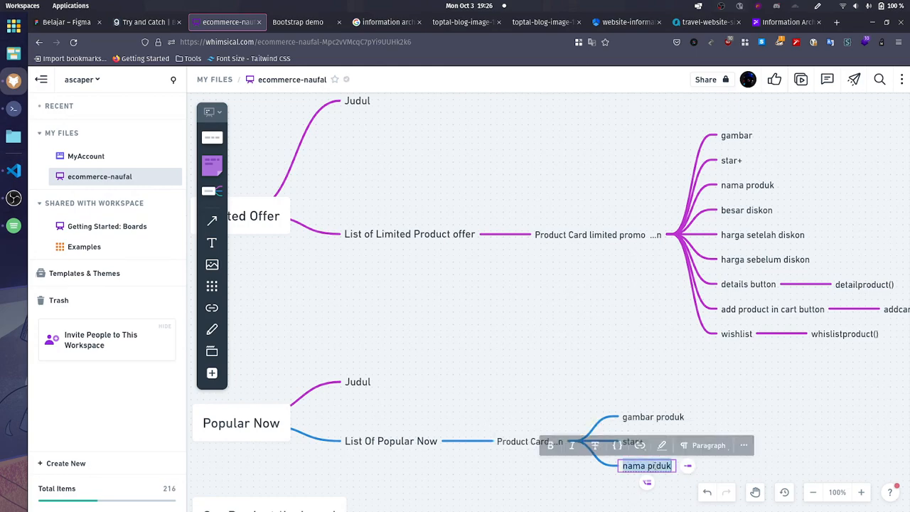
click(297, 22)
scroll(313, 277, down, 3)
scroll(313, 278, down, 3)
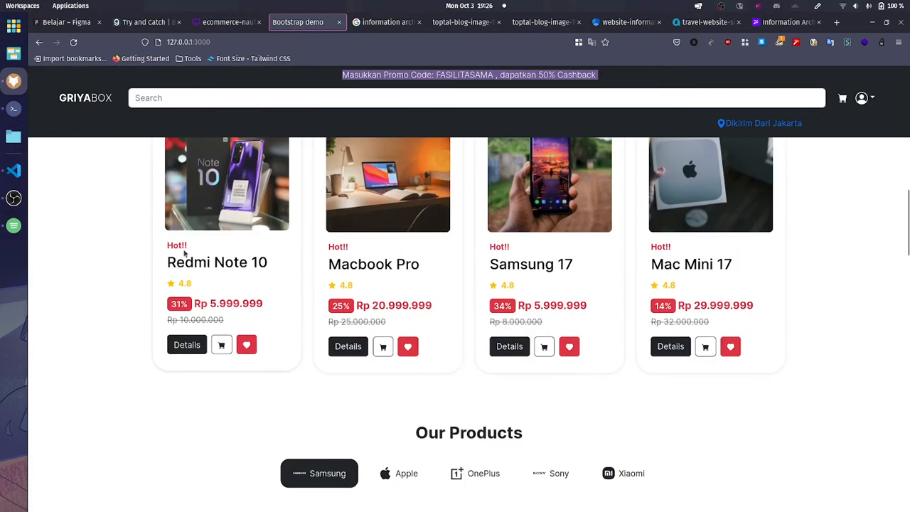
click(228, 22)
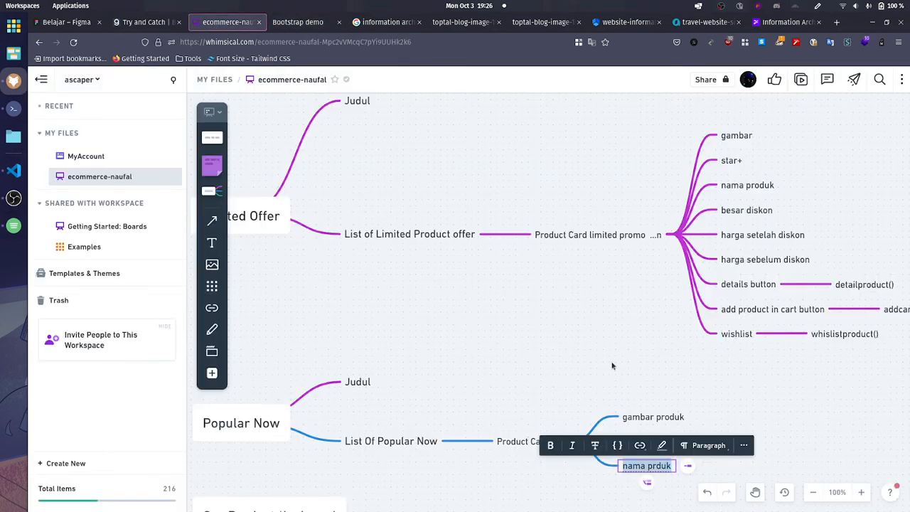
text(HOTT!!)
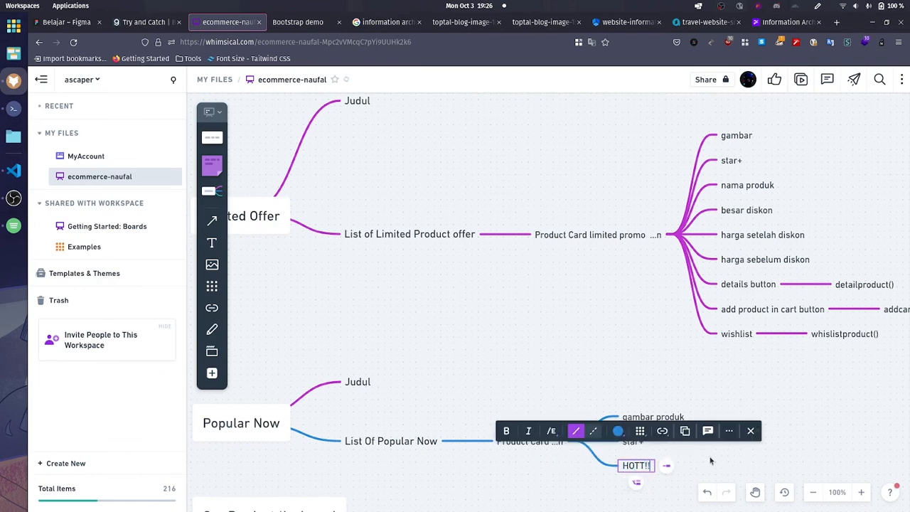
scroll(711, 461, down, 3)
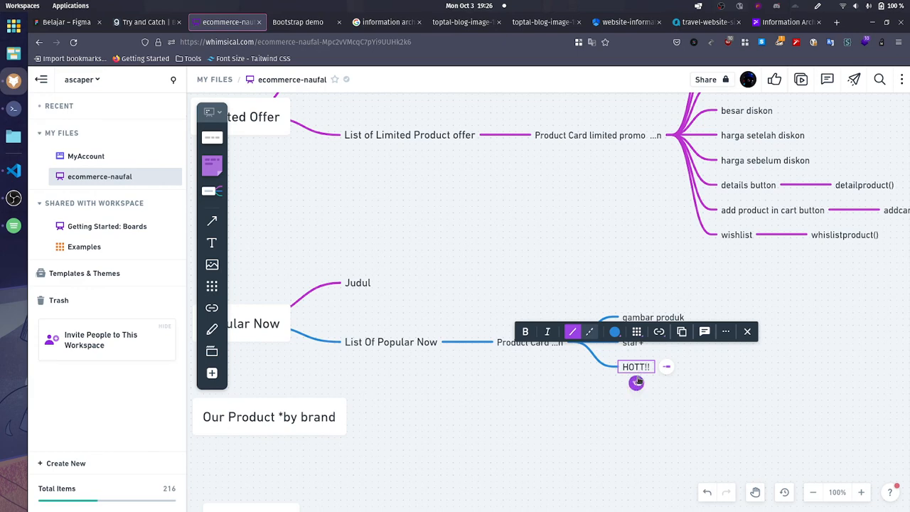
click(727, 414)
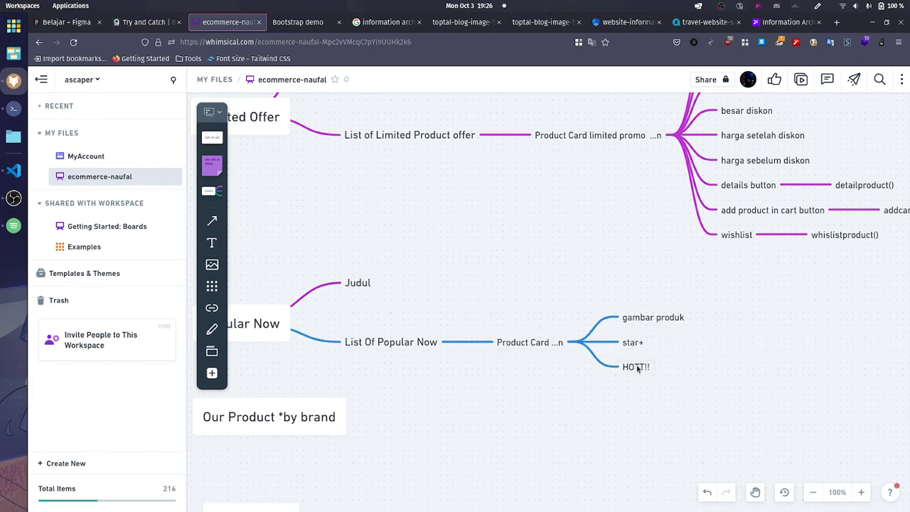
Step: Reword the product card label under List Of Popular Now to "Product Popular Card ...n"
click(638, 368)
click(672, 388)
click(544, 344)
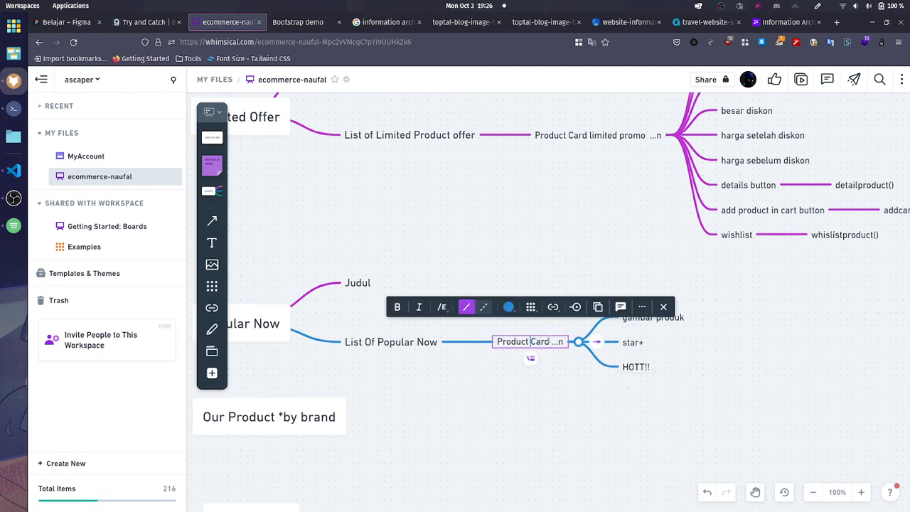
click(572, 394)
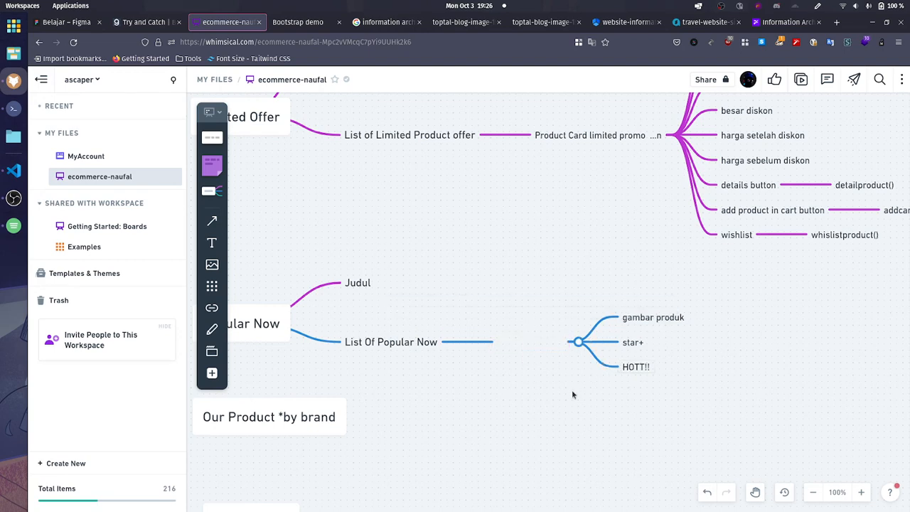
click(529, 342)
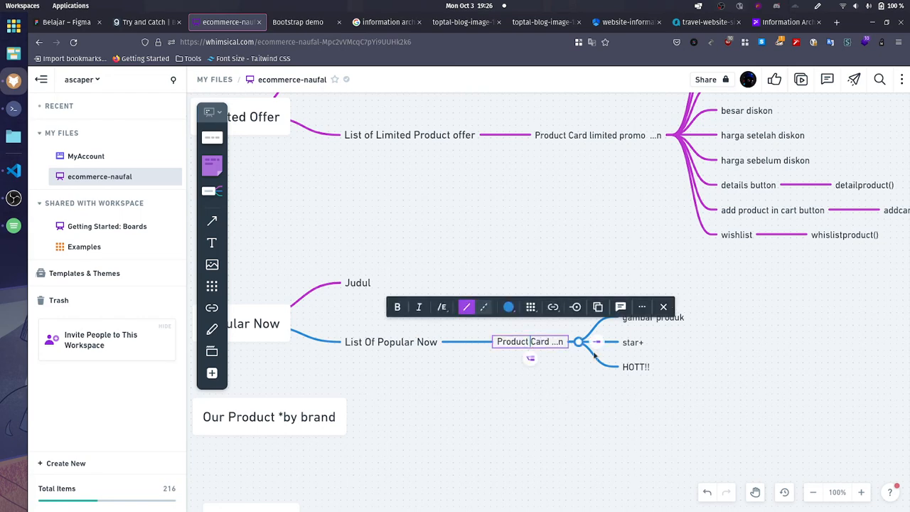
text(Popular)
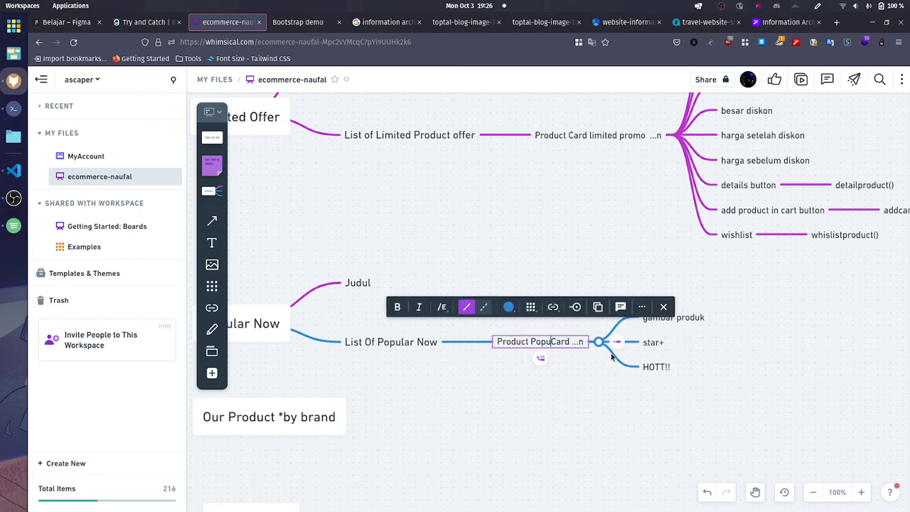
click(654, 413)
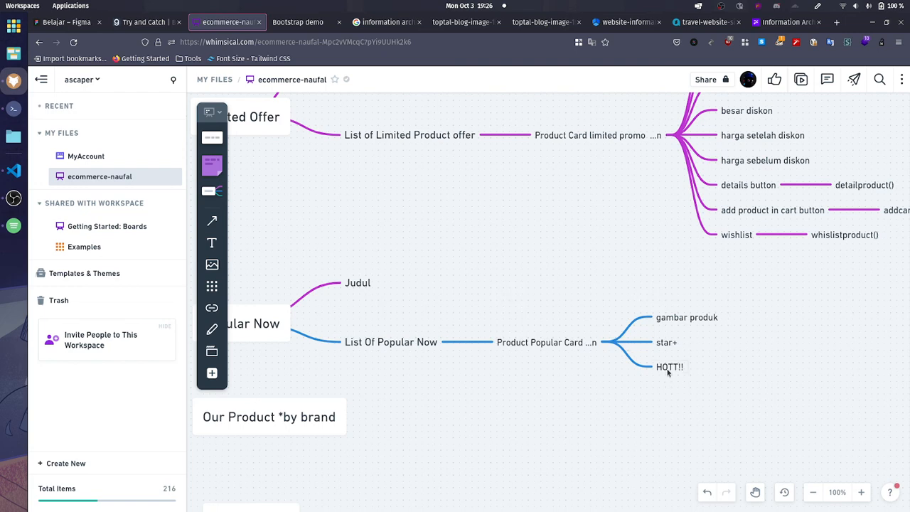
Step: Add a sibling node below "HOTT!!" and label it "Nama Produk"
click(667, 369)
click(671, 384)
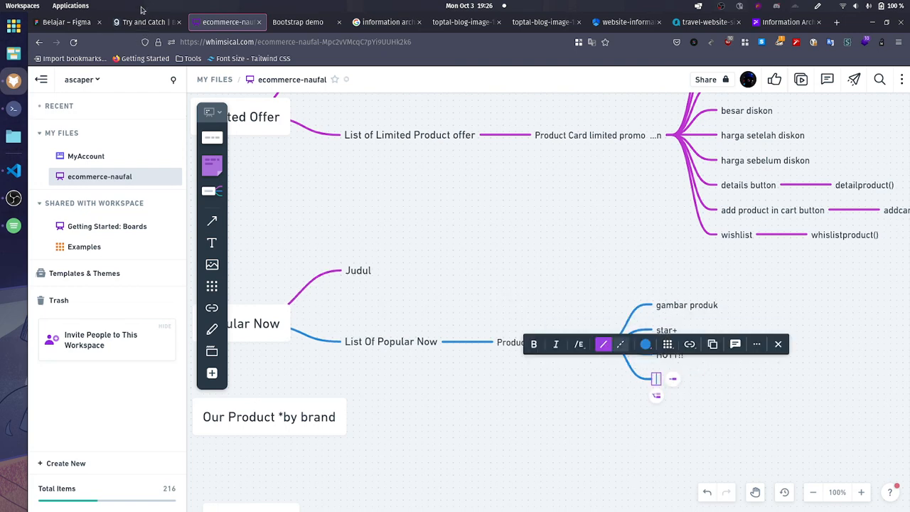
text(Ju)
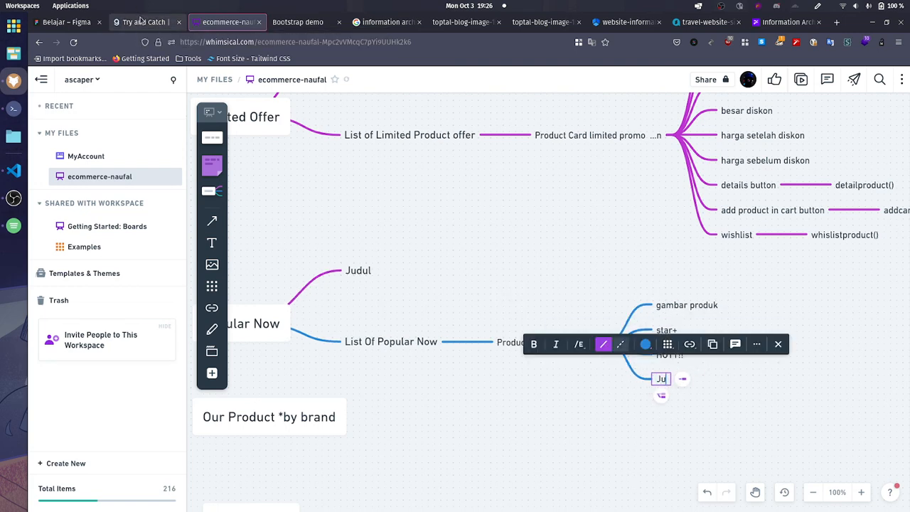
text(dul Produk)
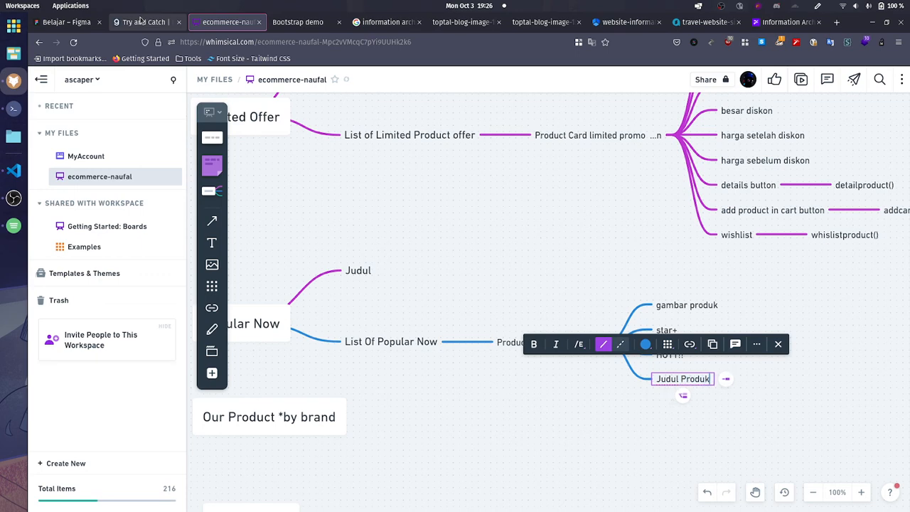
key(ctrl+shift+Left)
key(ctrl+shift+Left)
text(Na)
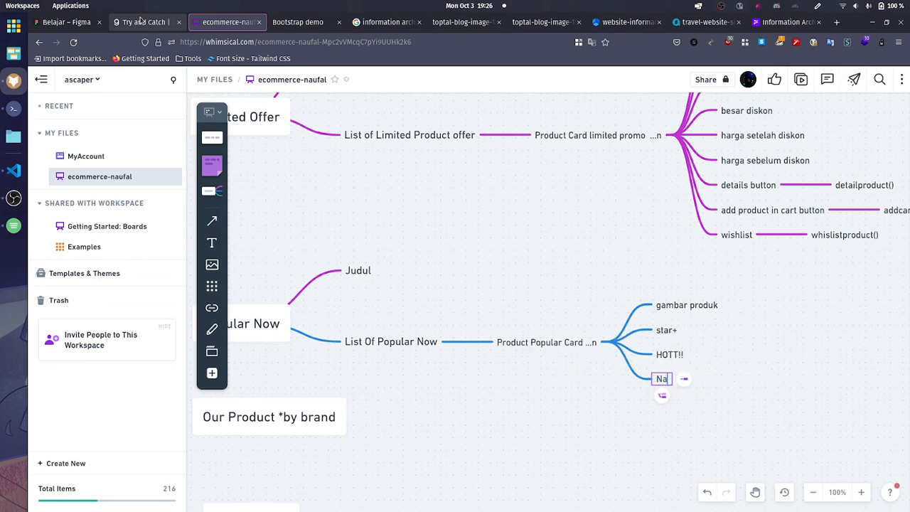
text(ma Produk)
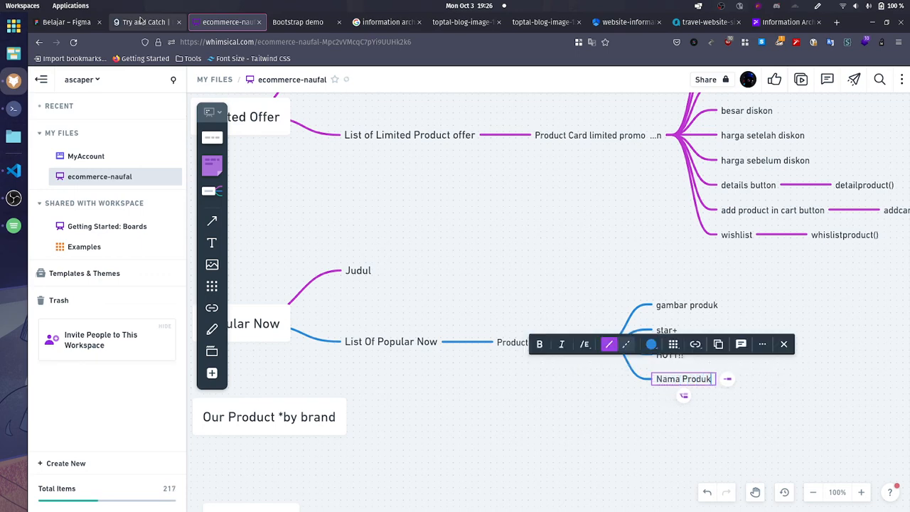
Step: Add a sibling node below "Nama Produk", check the GRIYABOX product cards, and label the node "Rating"
key(Return)
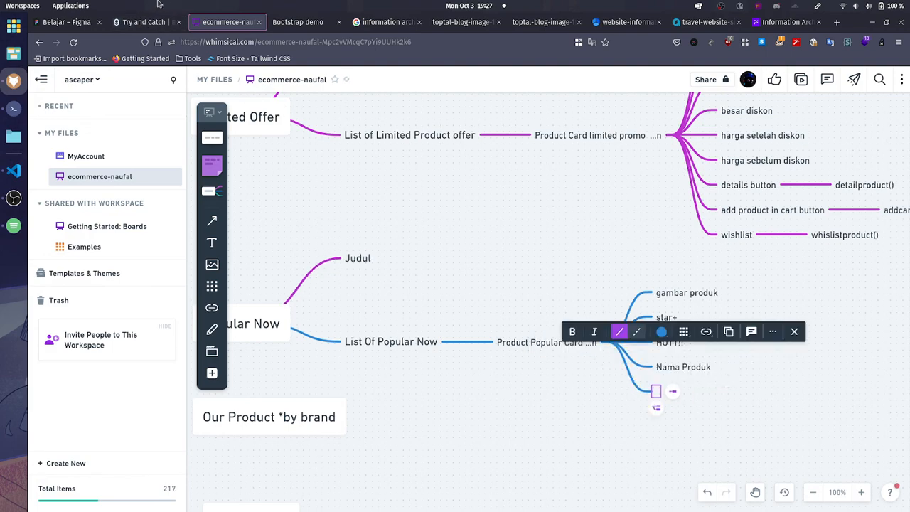
click(307, 25)
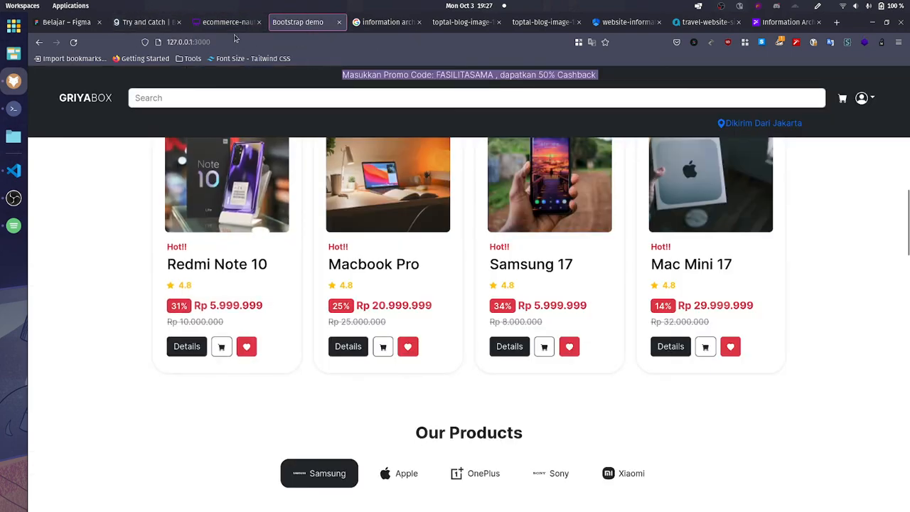
key(ctrl+shift+Tab)
text(Rate)
key(BackSpace)
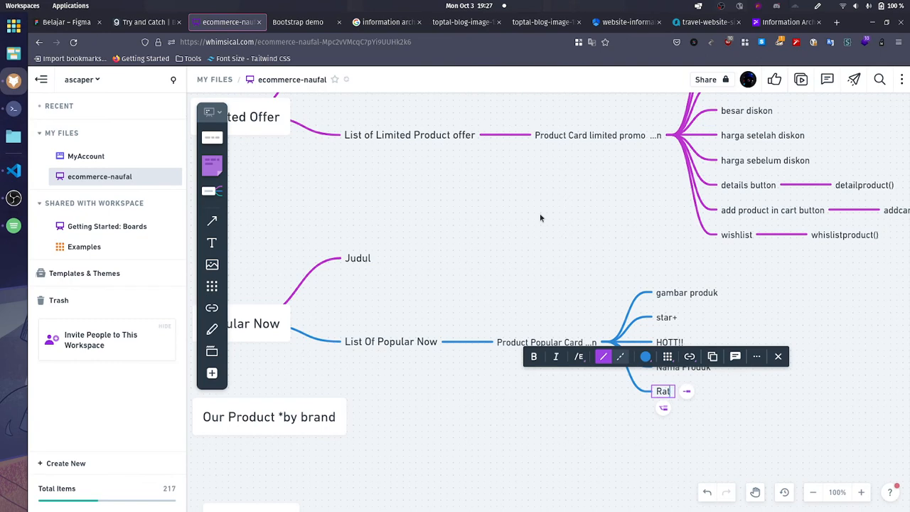
text(ing)
key(Return)
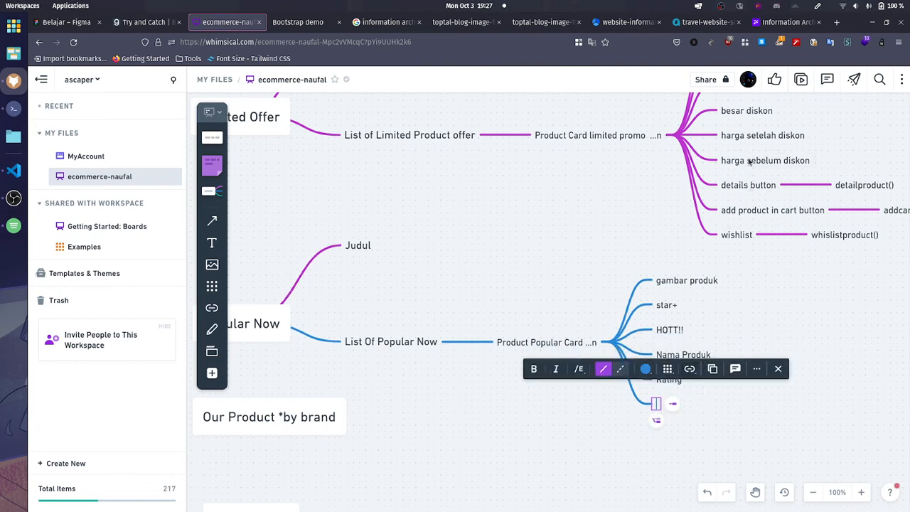
click(749, 162)
click(674, 392)
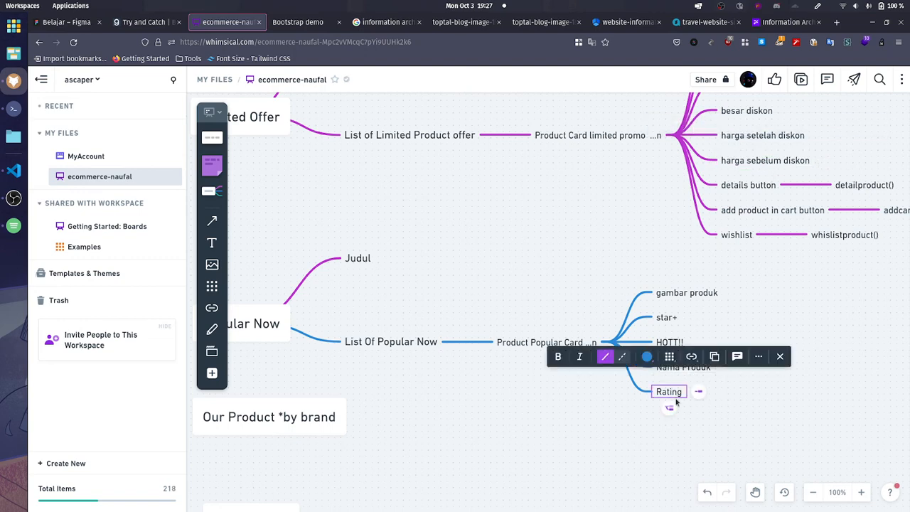
click(673, 407)
click(766, 408)
key(ctrl+v)
key(ctrl+z)
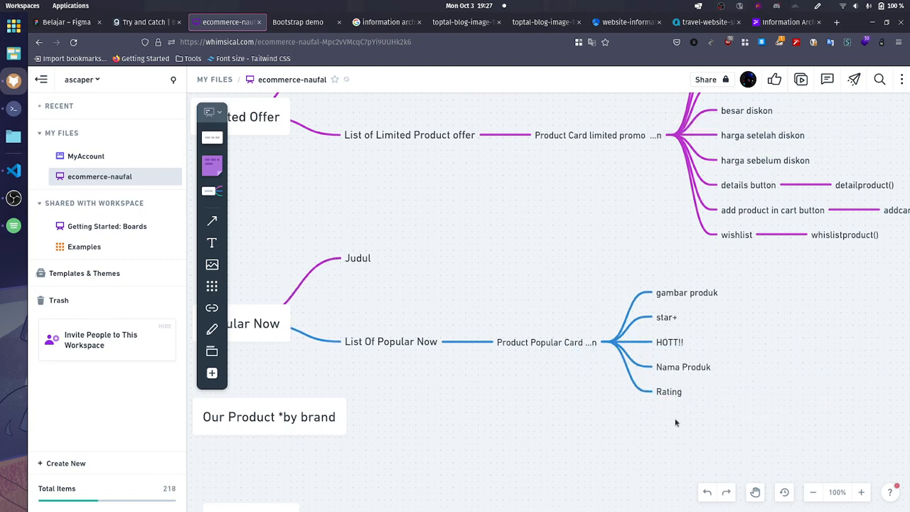
Step: Add a sibling node below "Rating" and label it "besar diskon"
click(668, 394)
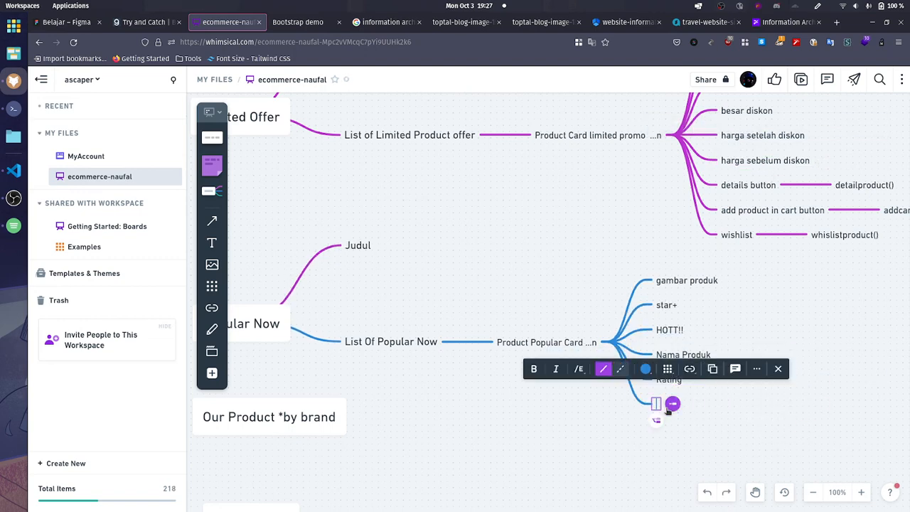
click(669, 407)
text(harga setelah)
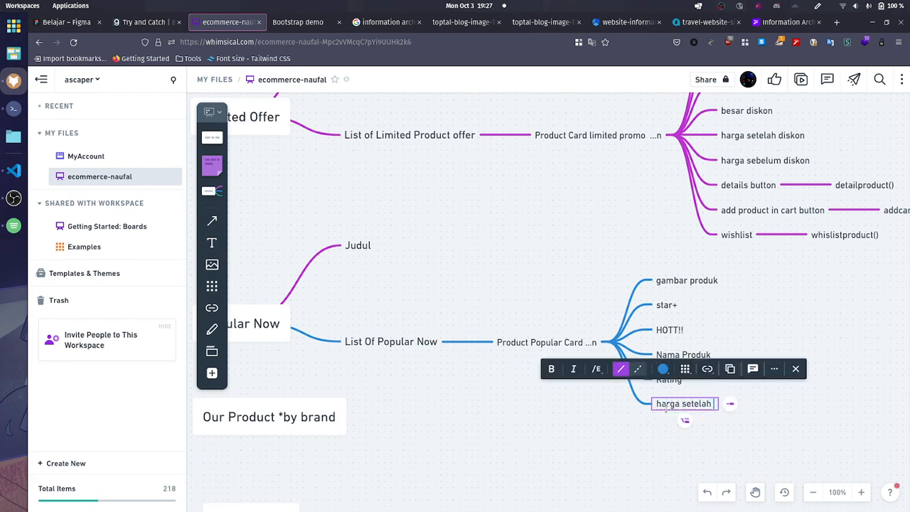
key(ctrl+a)
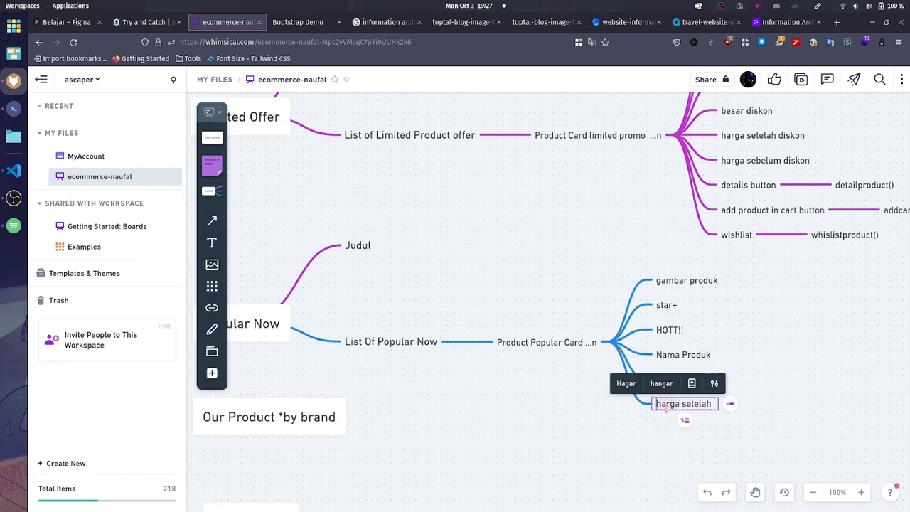
text(besar diskon)
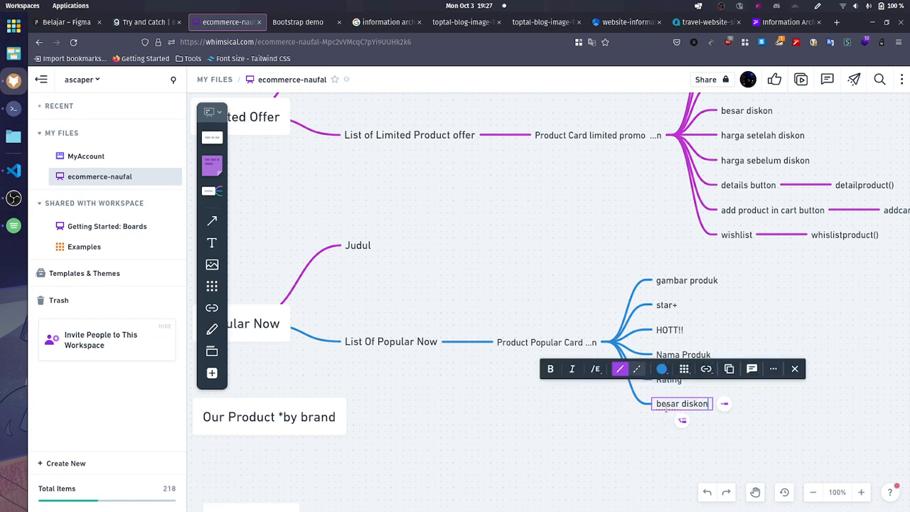
Step: Add a sibling node below "besar diskon" with the label "harga setelah diskon"
key(Return)
text(ha)
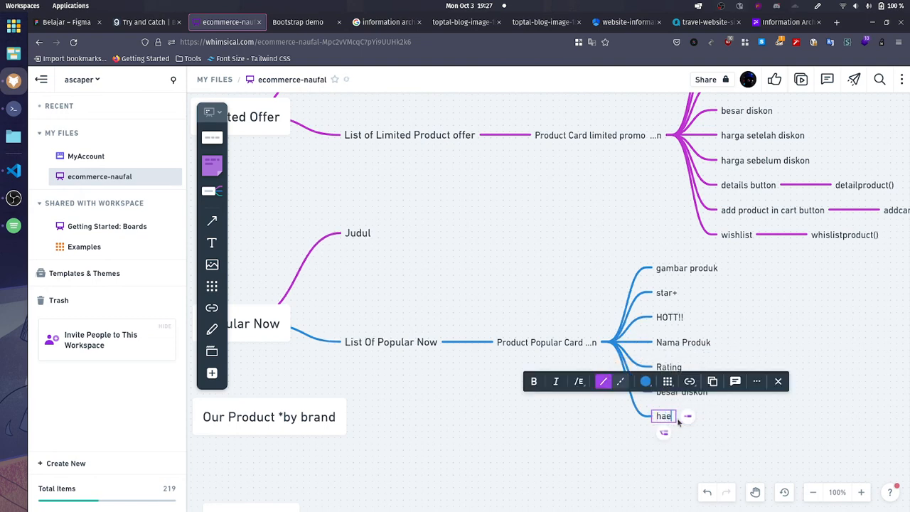
text(rga se)
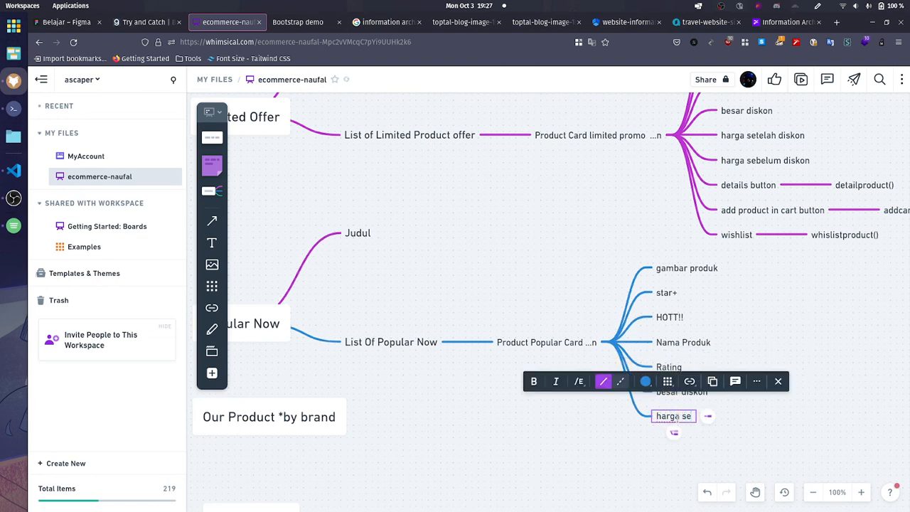
text(telah diskon)
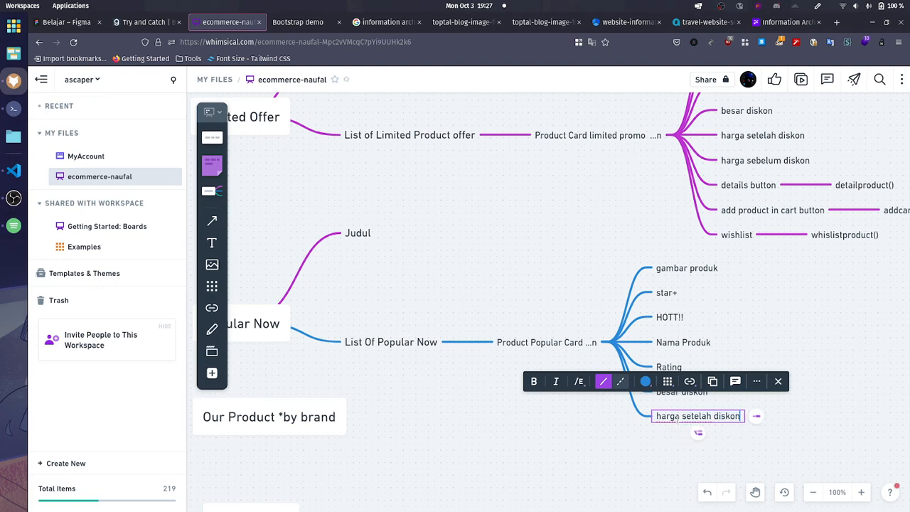
click(700, 433)
key(z)
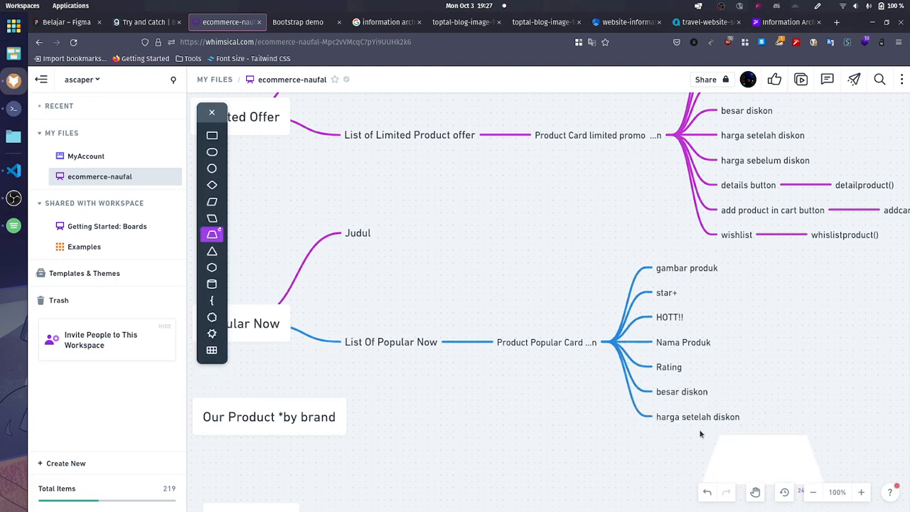
scroll(700, 433, down, 3)
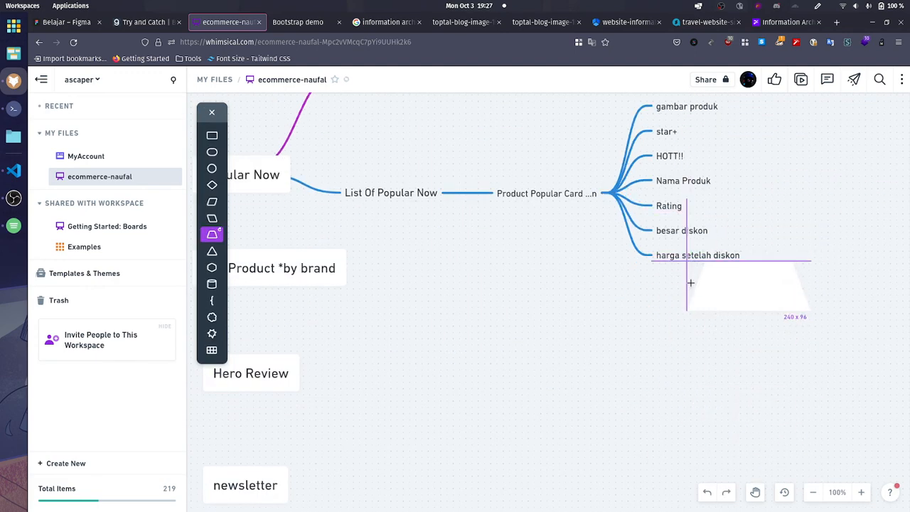
click(688, 298)
click(576, 253)
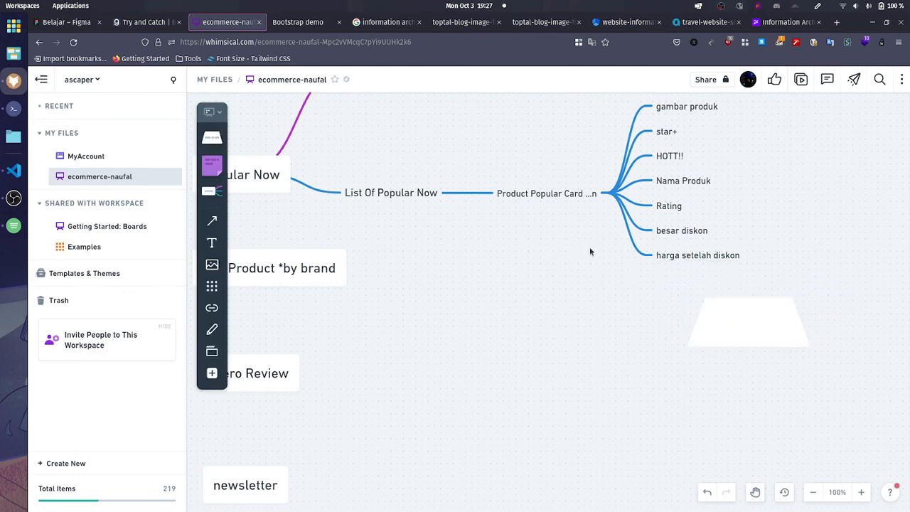
key(ctrl+z)
Step: Add a sibling node below "harga setelah diskon" and label it "harga sebelum diskon"
click(688, 256)
click(697, 273)
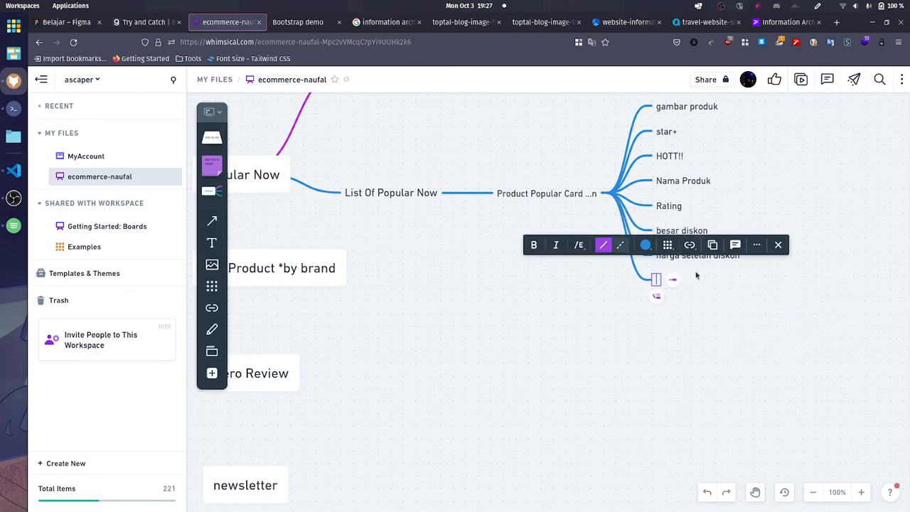
text(harga sebelum diskon)
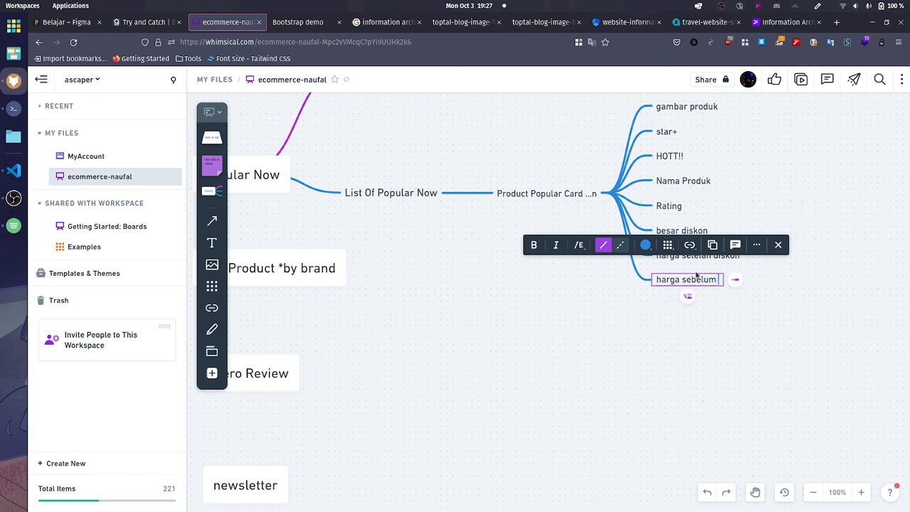
Step: Add a sibling node below "harga sebelum diskon" and label it "details button"
click(701, 295)
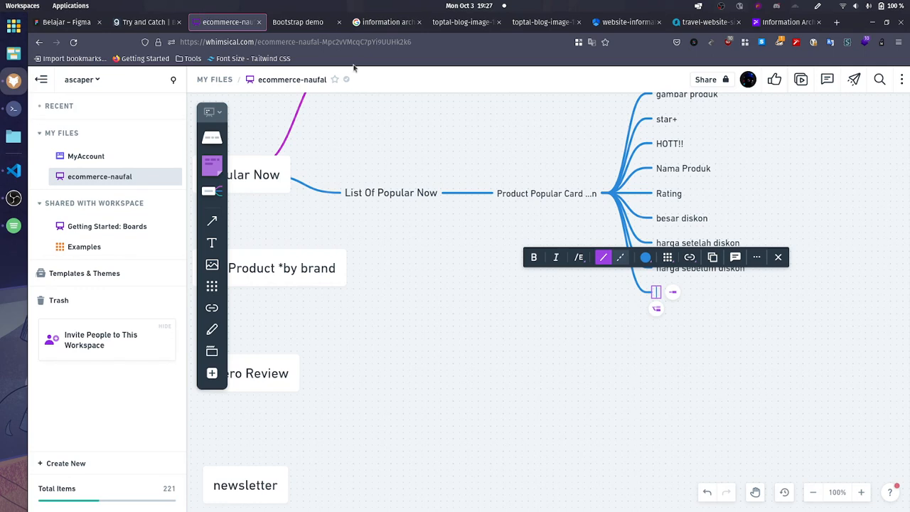
text(details)
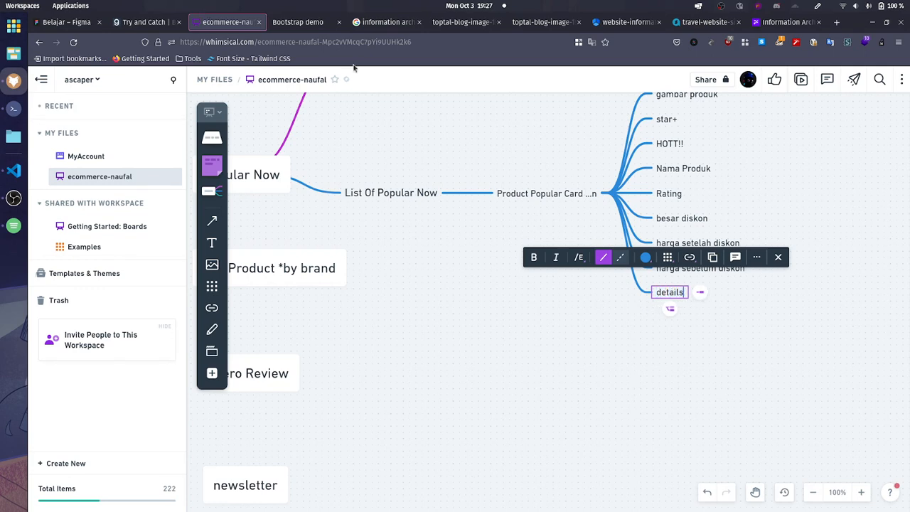
click(669, 310)
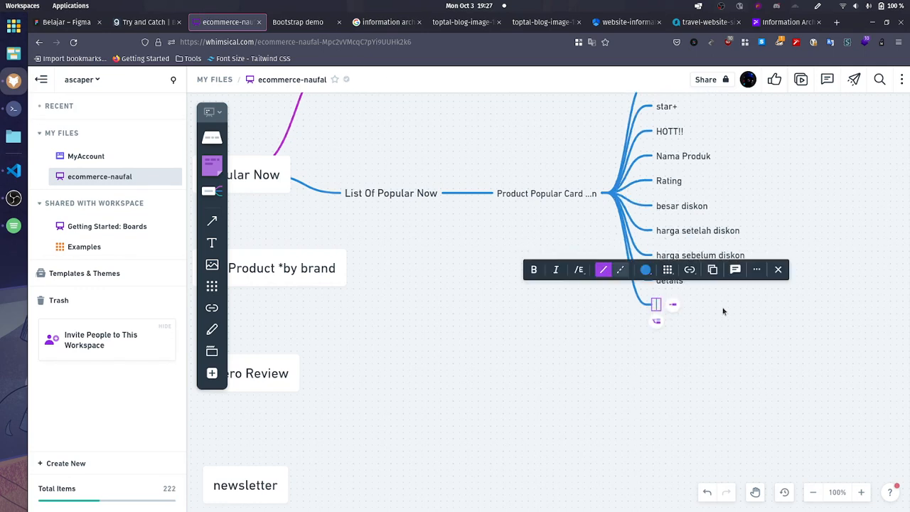
click(675, 287)
double_click(677, 290)
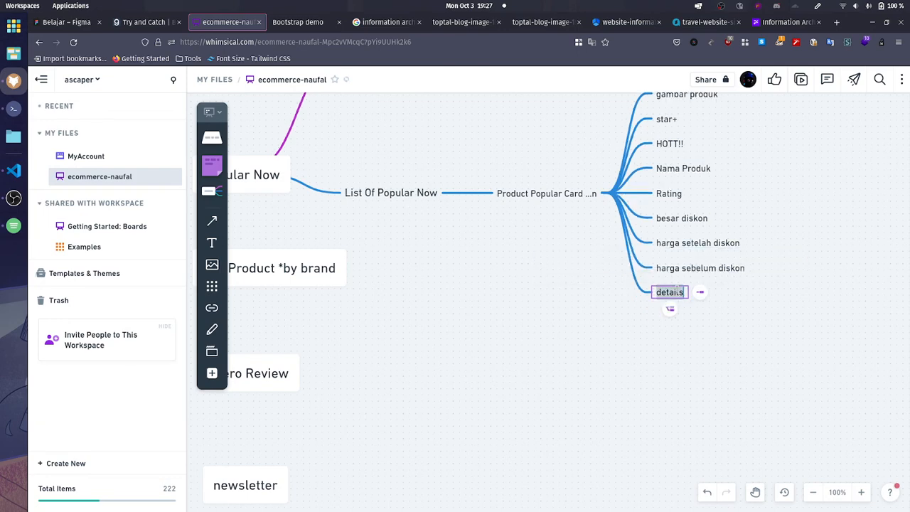
key(Right)
text(button)
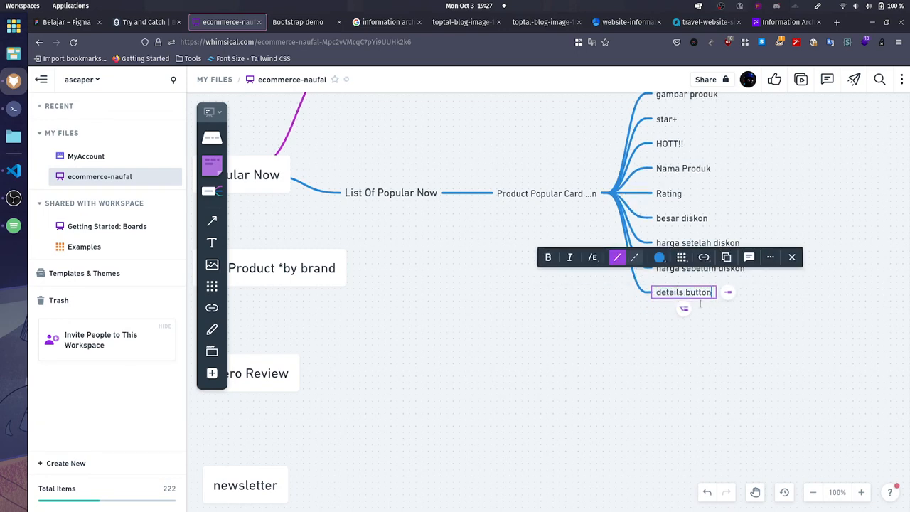
scroll(751, 391, up, 3)
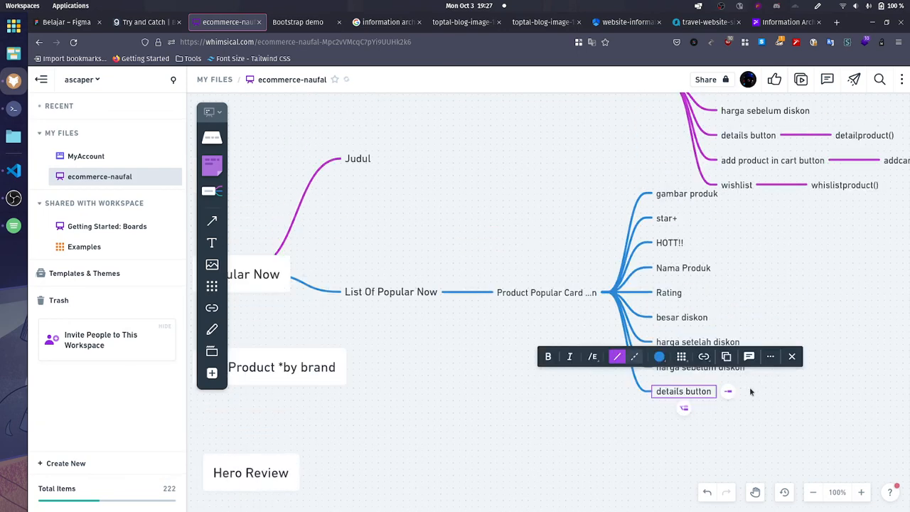
Step: Add a sibling node below "details button" and label it "add product in cart button"
click(687, 413)
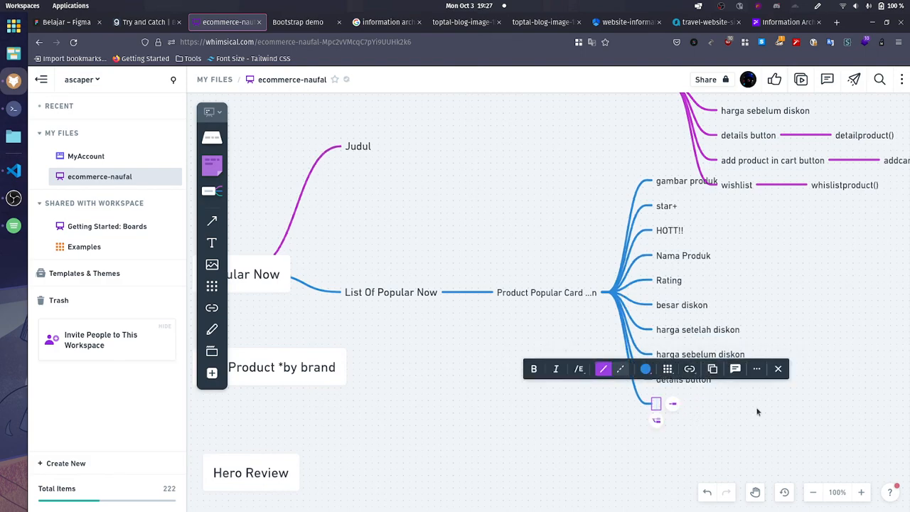
scroll(757, 412, up, 2)
scroll(843, 431, down, 2)
text(add pr)
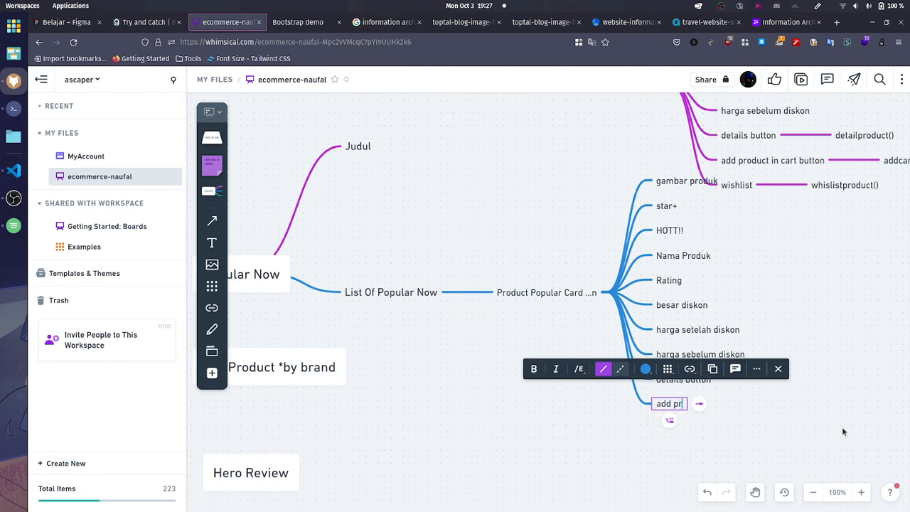
text(oduct in car)
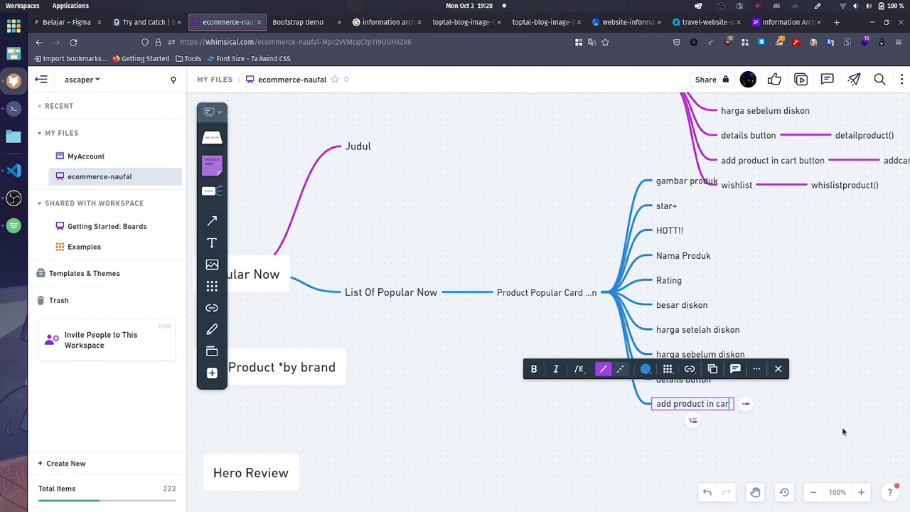
text(t button)
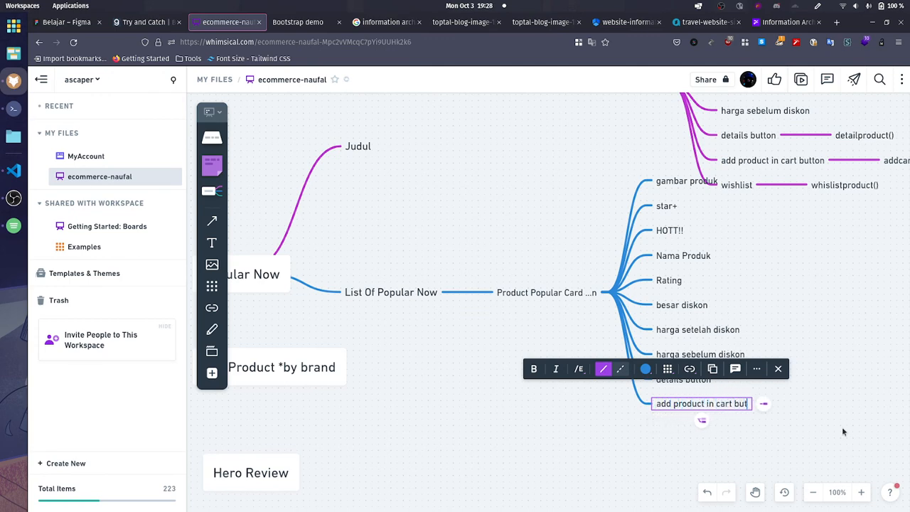
Step: Add a sibling node below "add product in cart button" and label it "whislist"
click(708, 420)
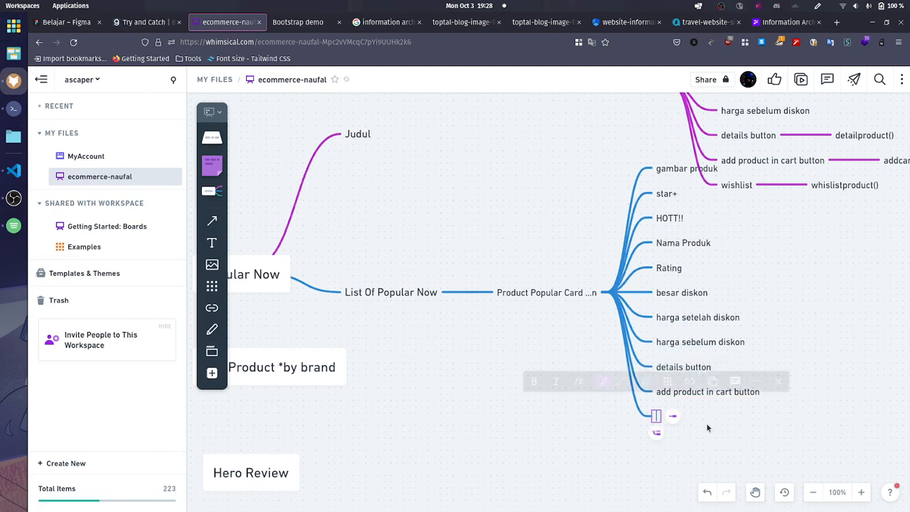
text(whislist)
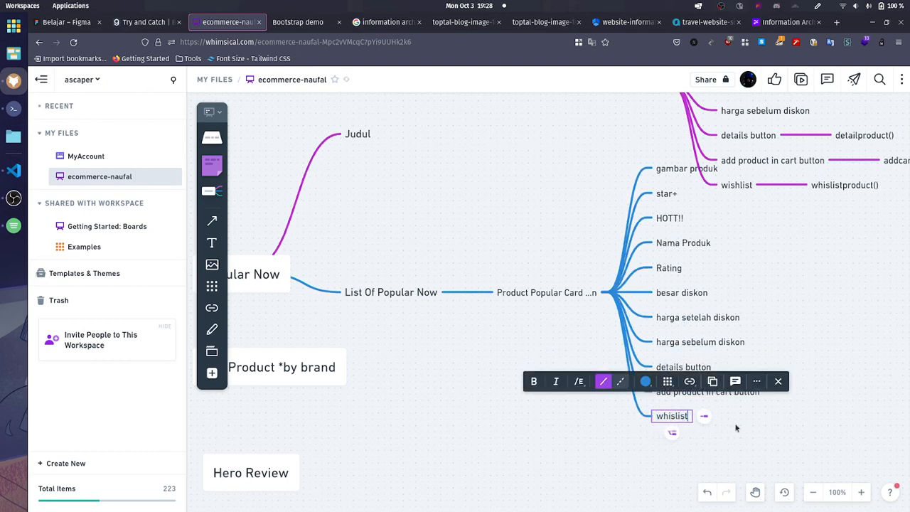
click(522, 288)
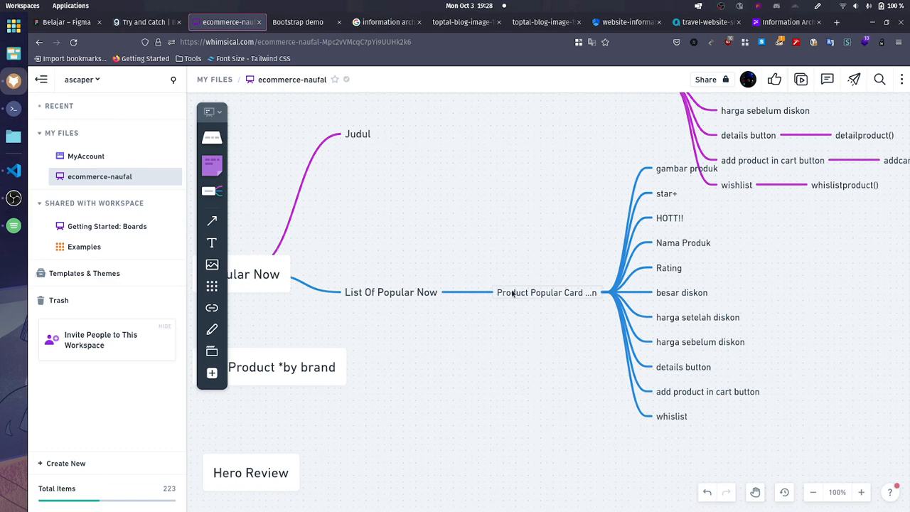
Step: Shift the whole Popular Now mind map to the left, away from the Limited Offer product card branches
click(512, 292)
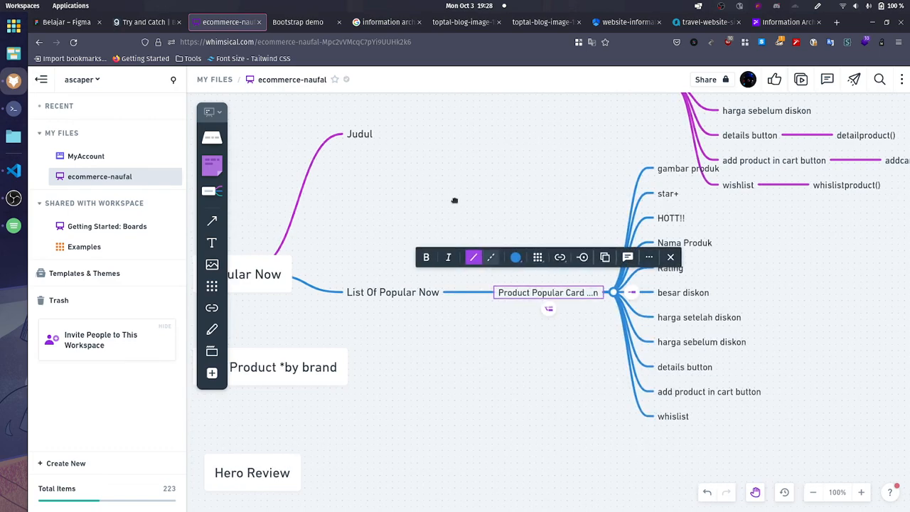
drag(456, 200, 614, 202)
drag(396, 274, 337, 275)
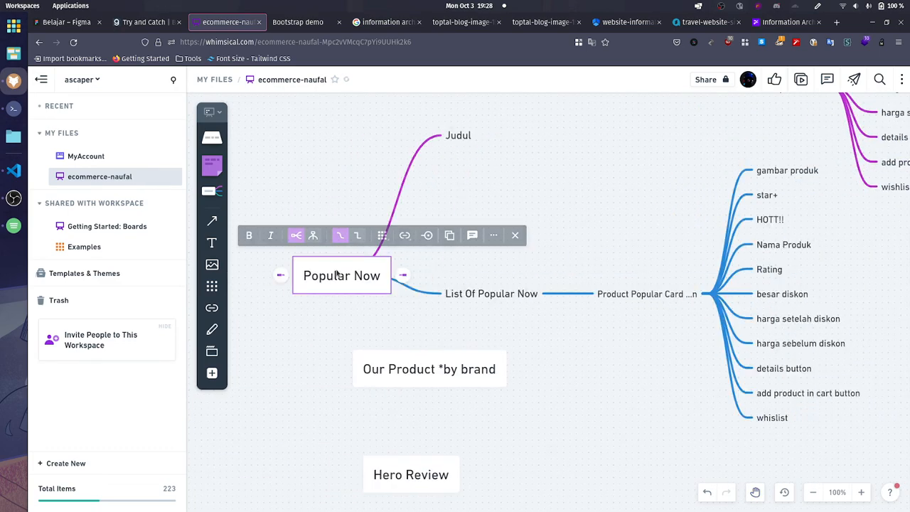
click(580, 216)
drag(690, 248, 600, 321)
scroll(599, 322, down, 5)
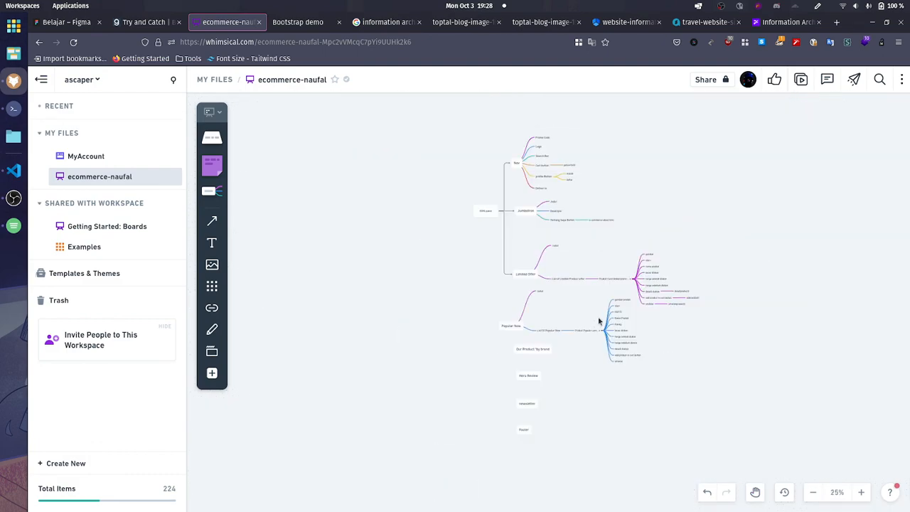
scroll(599, 321, up, 2)
drag(586, 278, 574, 271)
scroll(593, 359, up, 2)
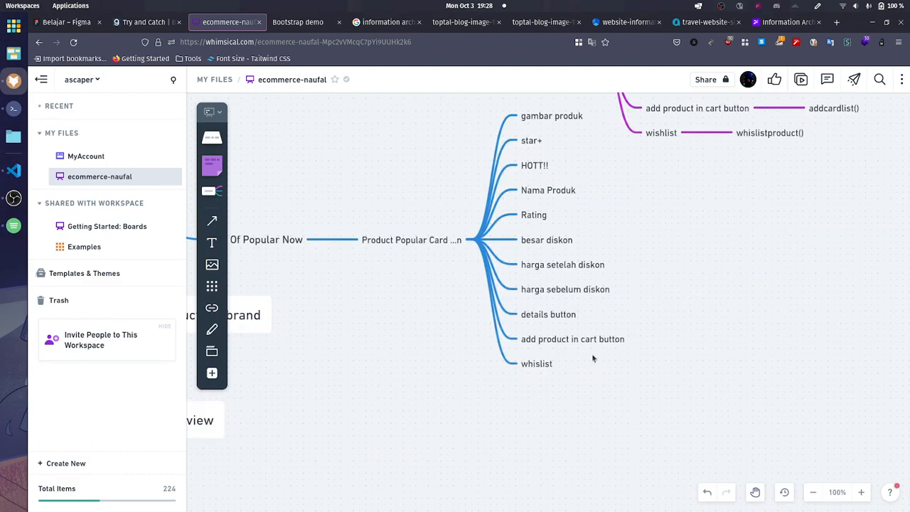
click(534, 366)
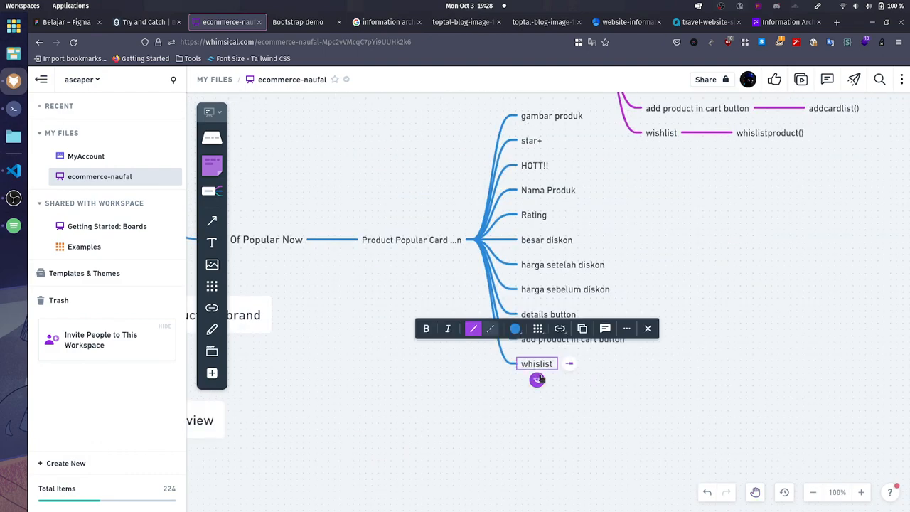
click(538, 380)
click(565, 389)
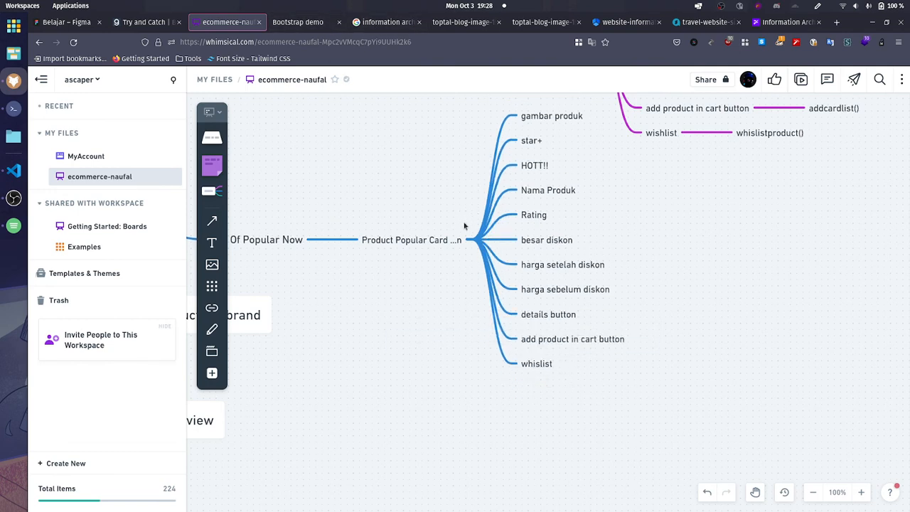
Step: Move the DOMLoaded box farther left, keeping it level with the Jumbotron node
drag(395, 287, 736, 356)
scroll(646, 299, down, 5)
scroll(598, 246, up, 3)
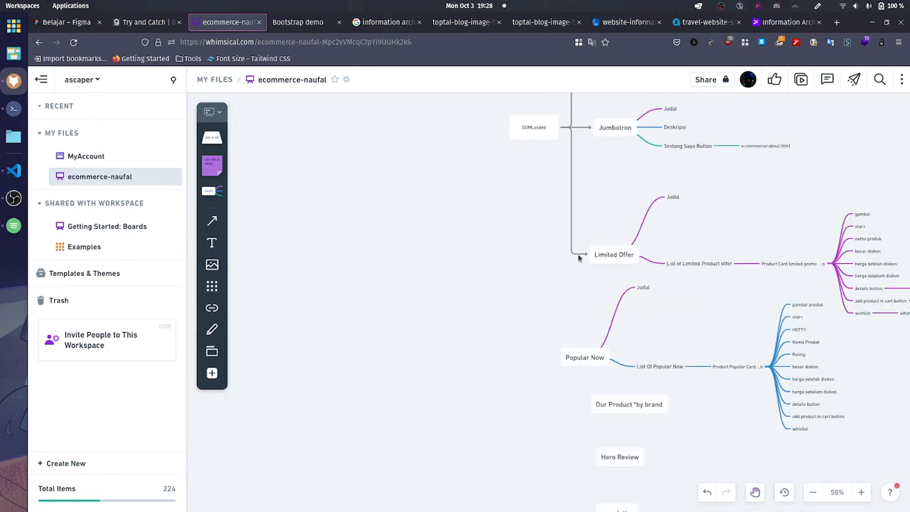
drag(526, 138, 433, 133)
click(542, 192)
Step: Shift the vertical segments of the Nav and Limited Offer connectors left so that they line up with each other
scroll(560, 244, up, 3)
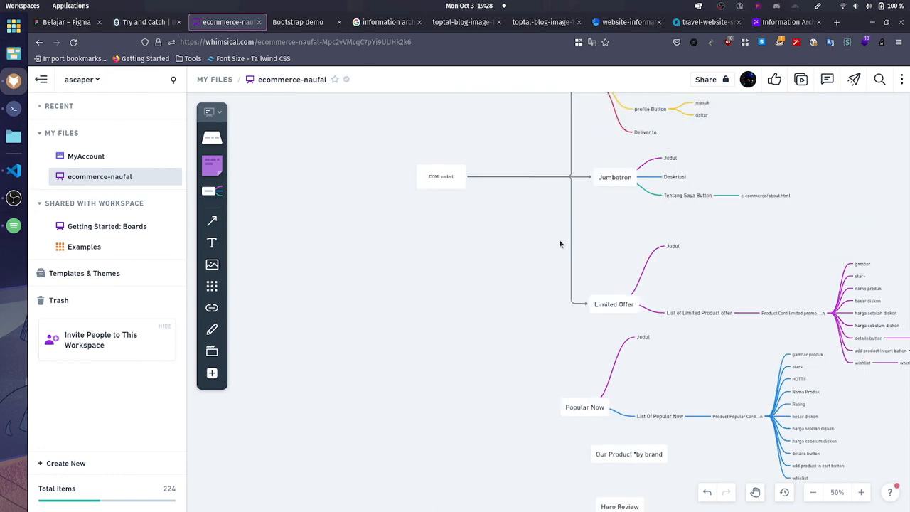
drag(545, 119, 499, 200)
click(566, 192)
scroll(562, 193, up, 3)
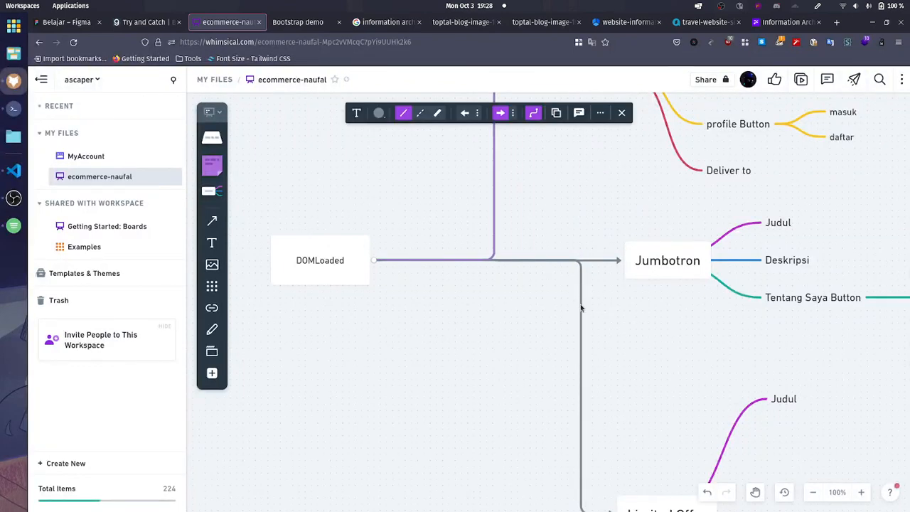
drag(581, 307, 485, 260)
click(509, 260)
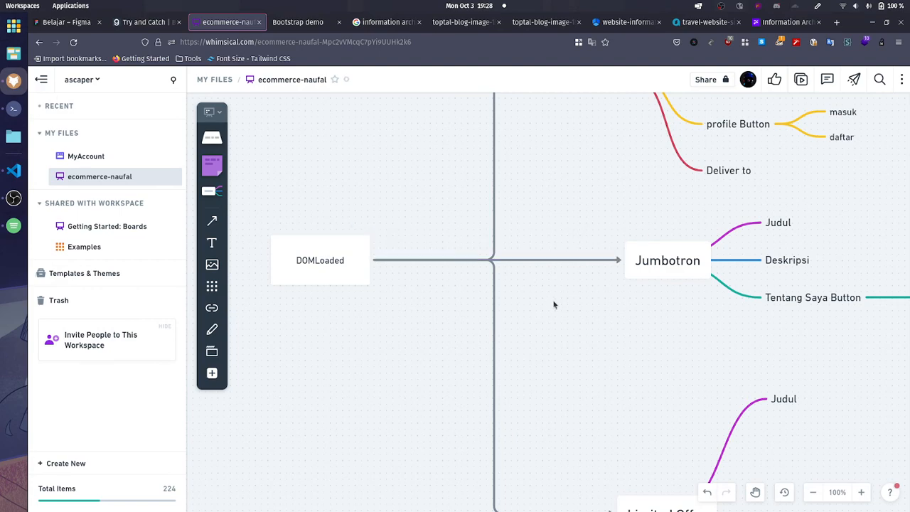
Step: Connect DOMLoaded to the Popular Now node and align the connector's vertical segment with the existing connectors
scroll(554, 304, down, 5)
click(565, 375)
scroll(565, 375, down, 6)
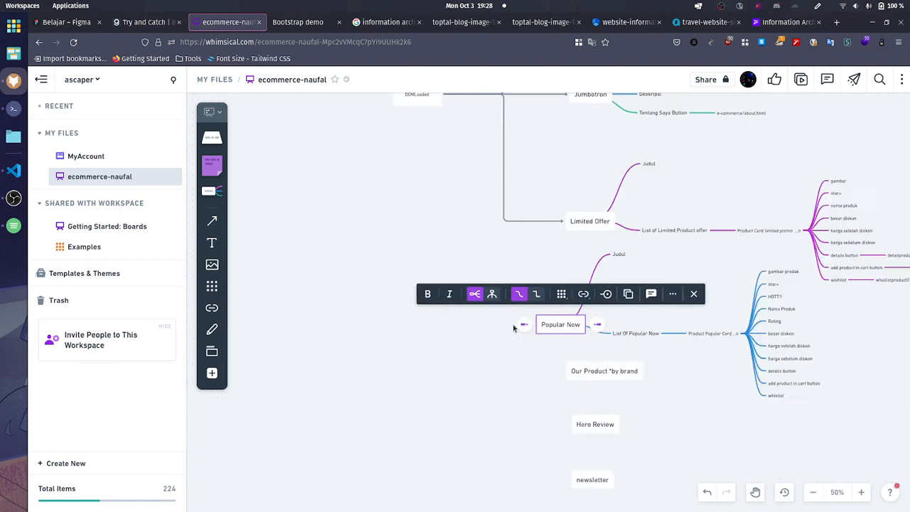
click(469, 261)
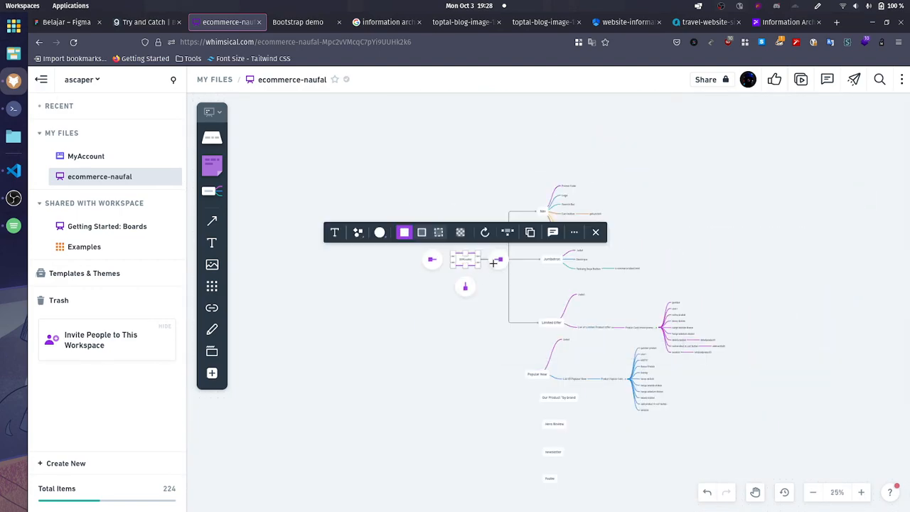
drag(498, 258, 524, 378)
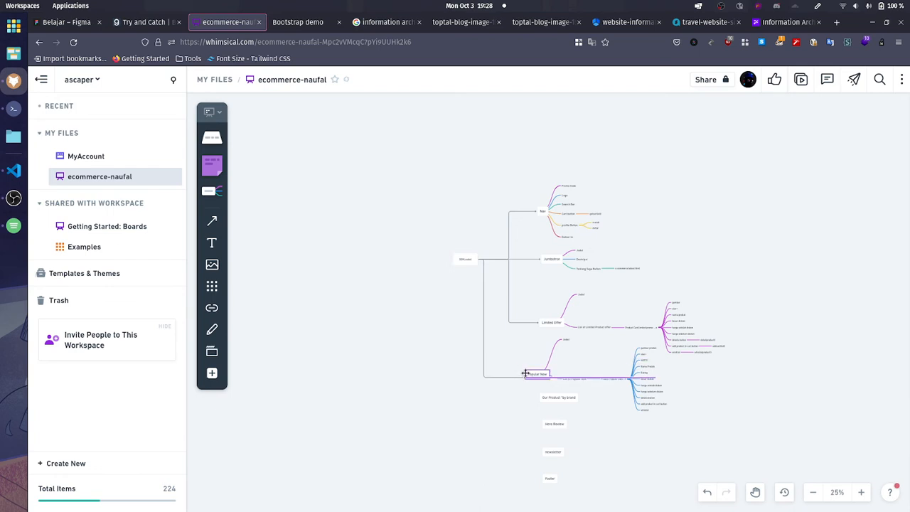
click(484, 297)
drag(484, 297, 509, 299)
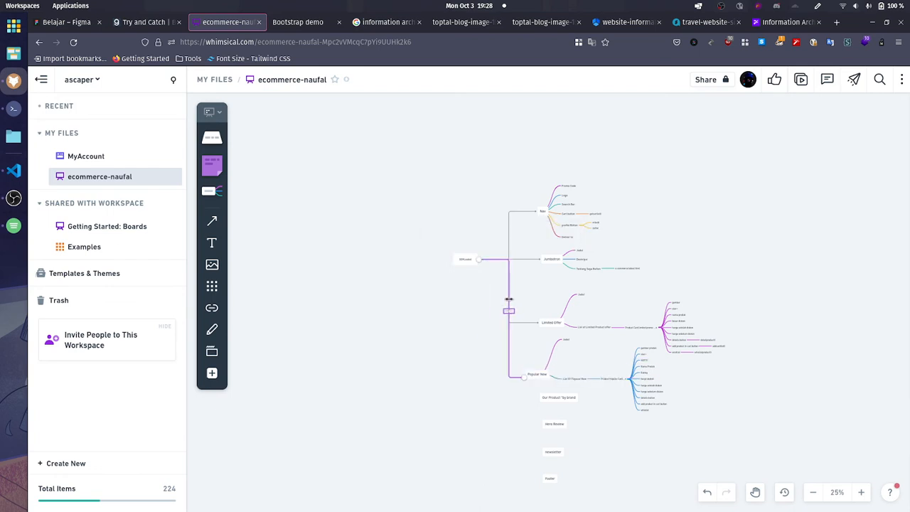
click(504, 315)
Step: Move the Hero Review, newsletter and Footer boxes together down and to the left, away from the Our Product *by brand box
scroll(508, 313, up, 5)
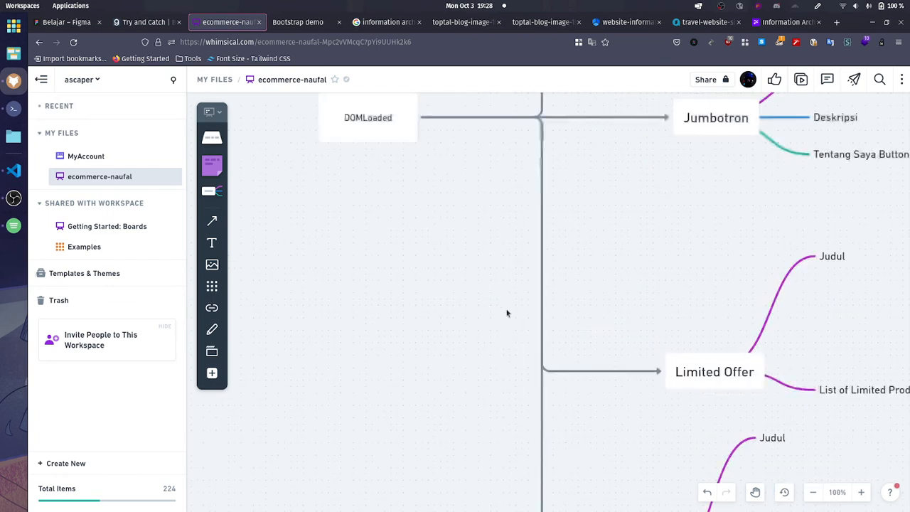
scroll(522, 319, down, 5)
scroll(615, 382, up, 5)
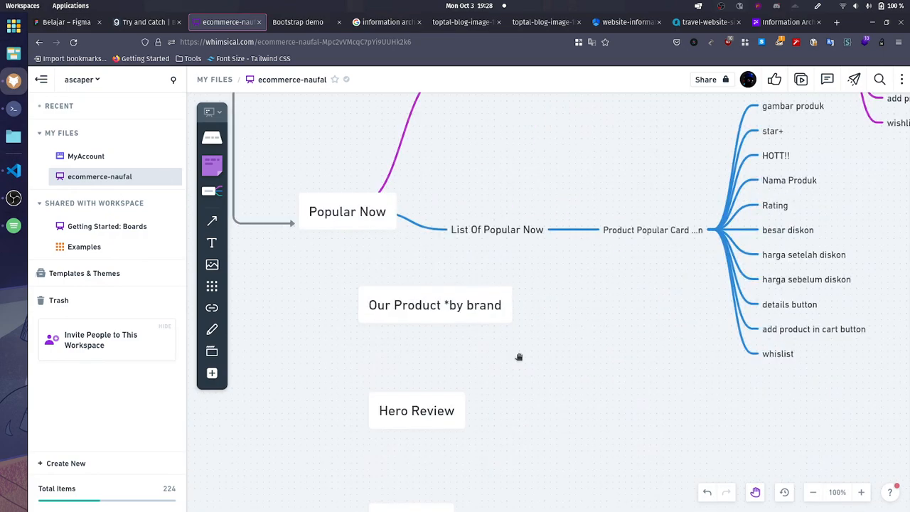
scroll(619, 293, down, 3)
scroll(620, 294, down, 2)
drag(507, 242, 627, 451)
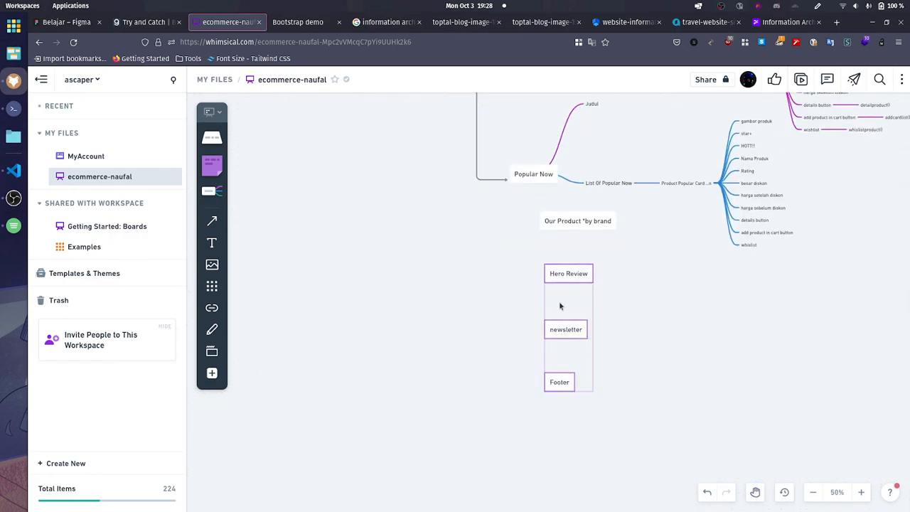
drag(563, 282, 465, 347)
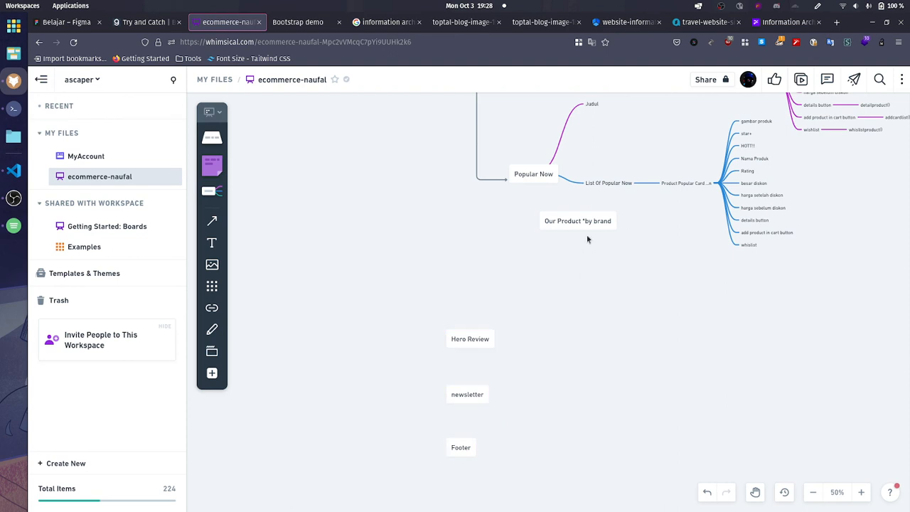
Step: Move the Our Product *by brand box to the lower left of Popular Now and place the Hero Review, newsletter and Footer boxes beneath it
drag(589, 238, 324, 261)
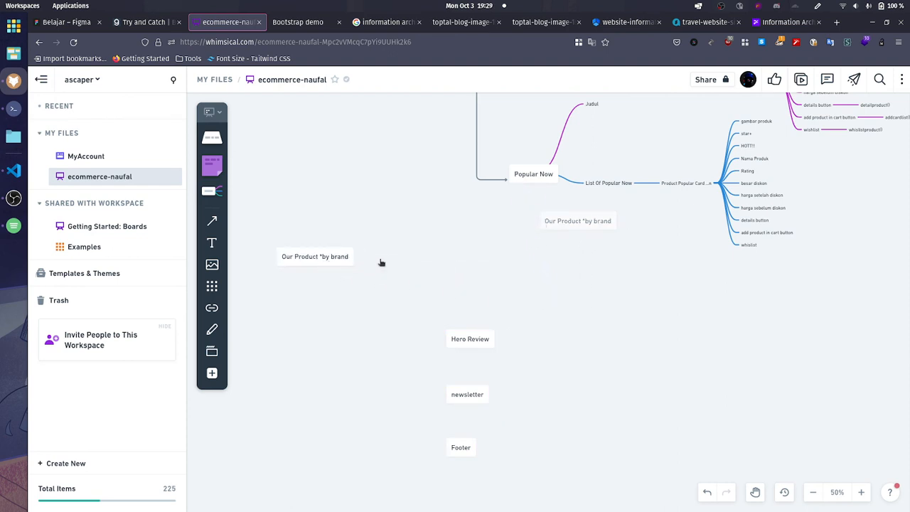
drag(446, 265, 505, 263)
drag(485, 312, 592, 471)
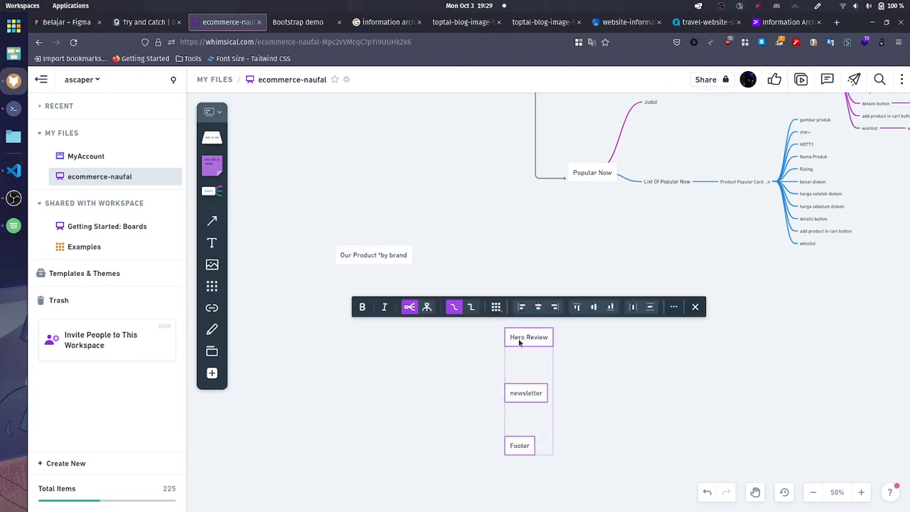
drag(519, 342, 347, 370)
click(473, 302)
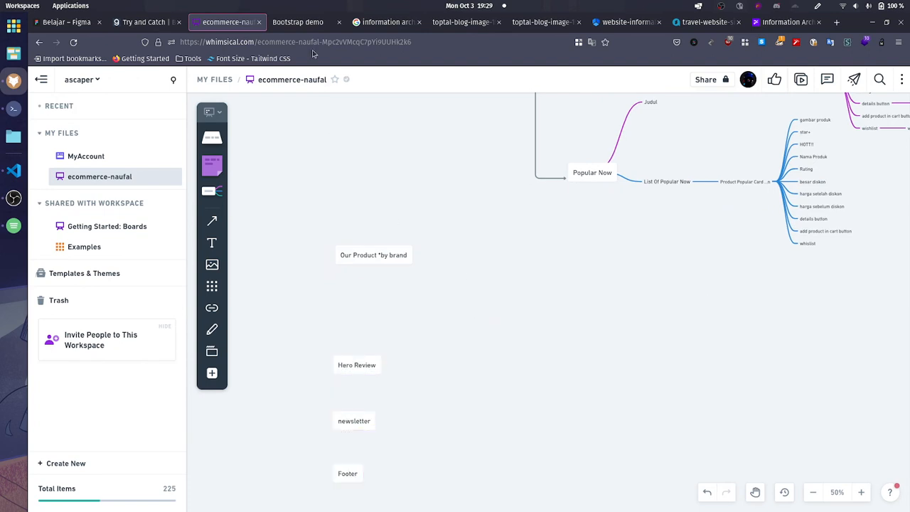
Step: Add a child branch named "Judul" to the Our Product *by brand node
click(404, 257)
click(421, 256)
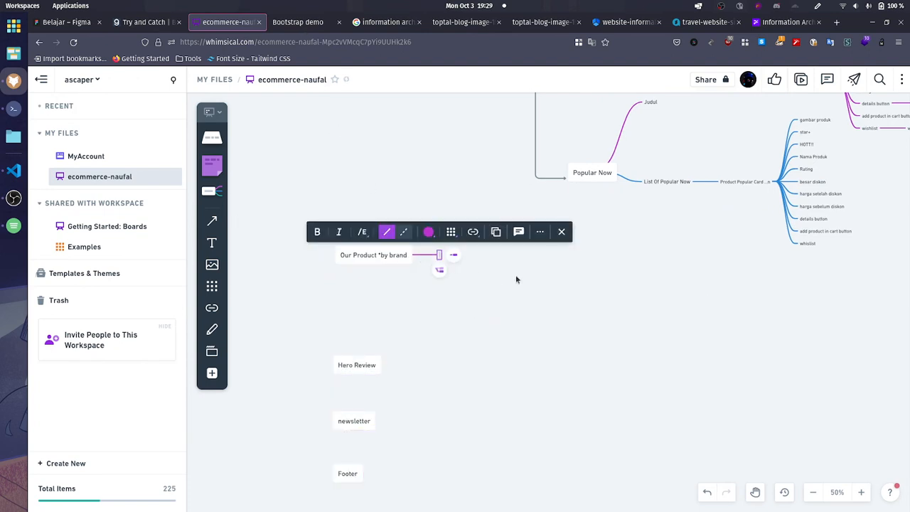
text(Judul)
key(Escape)
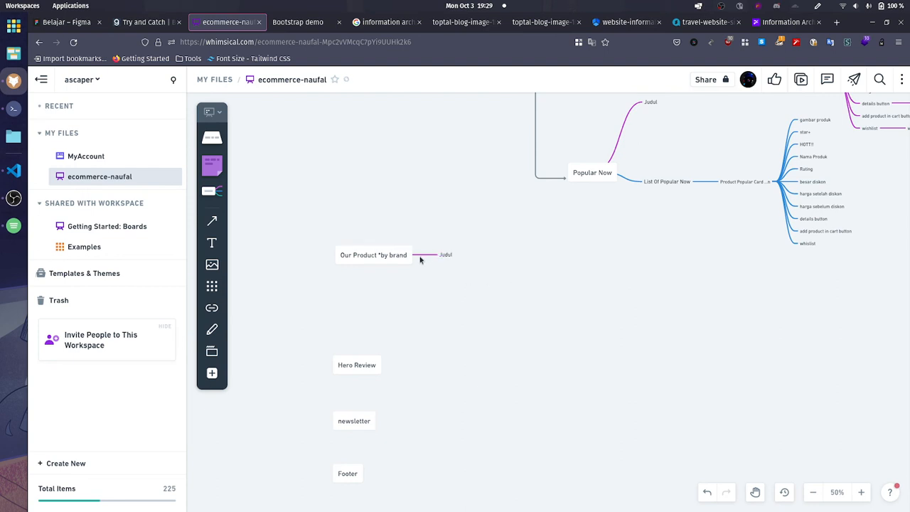
Step: Add a sibling branch below Judul in the Our Product *by brand map, reading "Input check brand list"
click(391, 258)
click(445, 258)
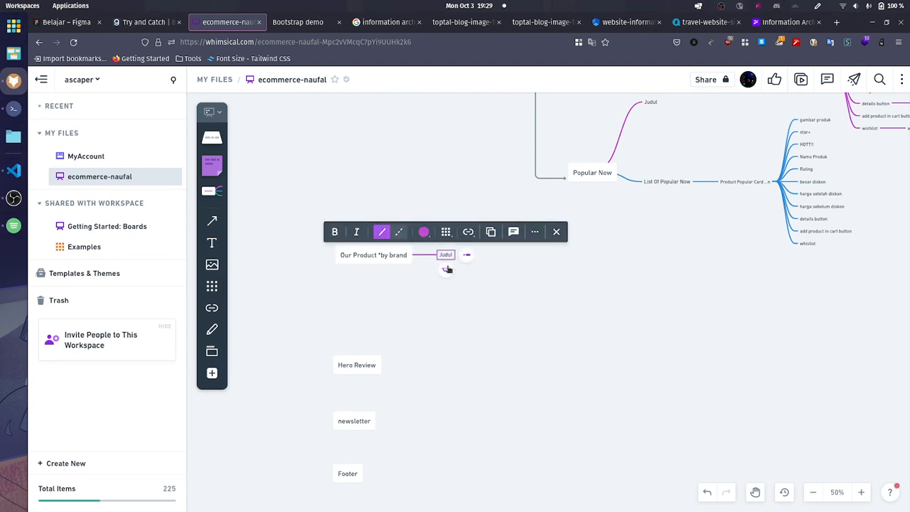
click(447, 269)
mouse_move(348, 81)
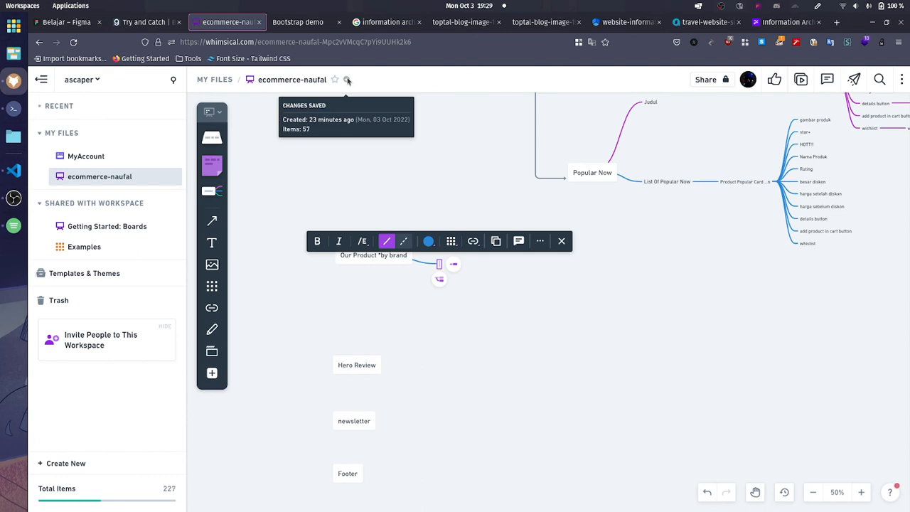
text(Input)
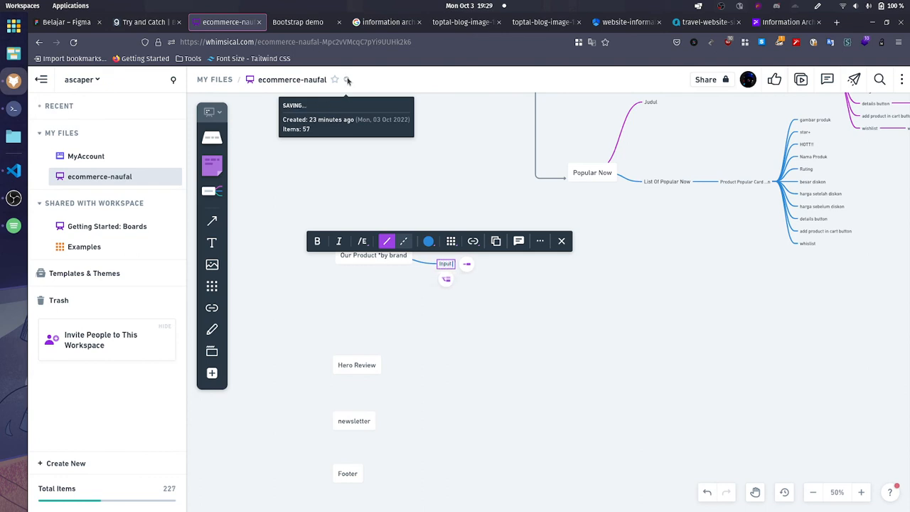
text( check brand l)
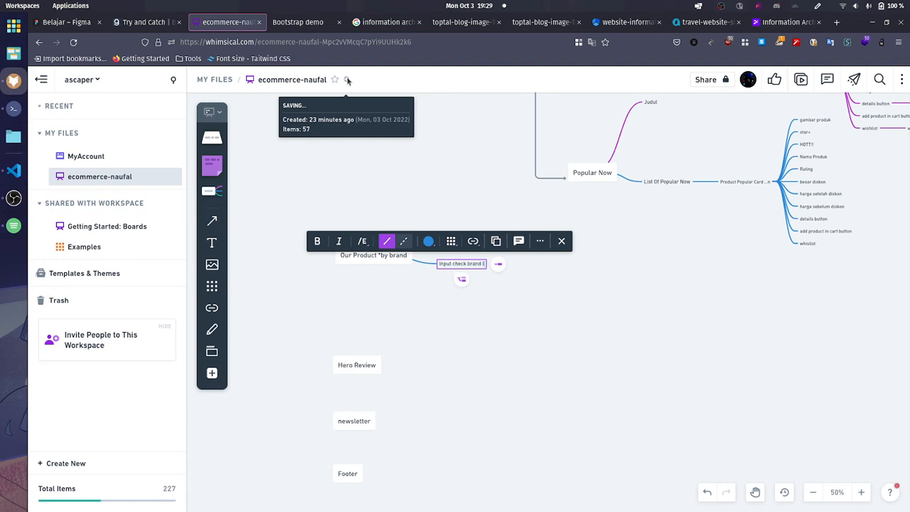
text(ist)
click(541, 325)
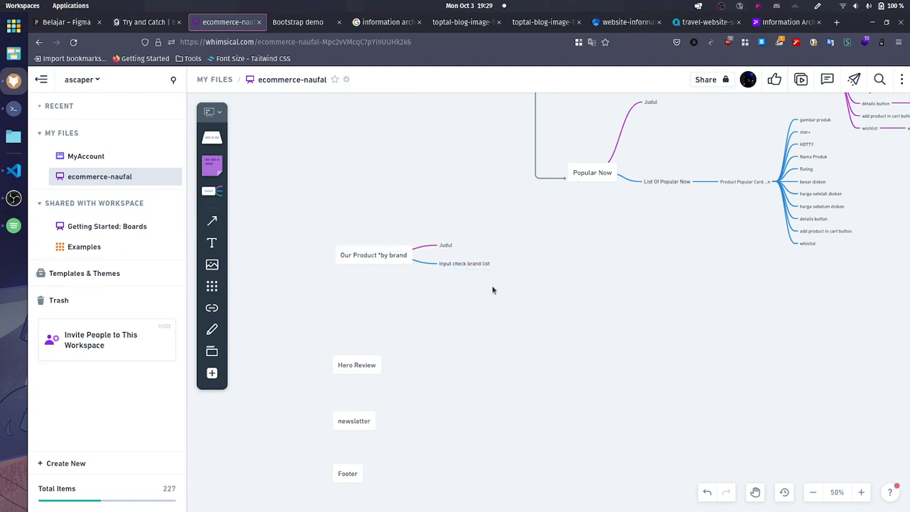
Step: Replace "Input check" with "list of" in the brand list branch so that it reads "list of brand list"
click(463, 265)
click(549, 297)
click(483, 264)
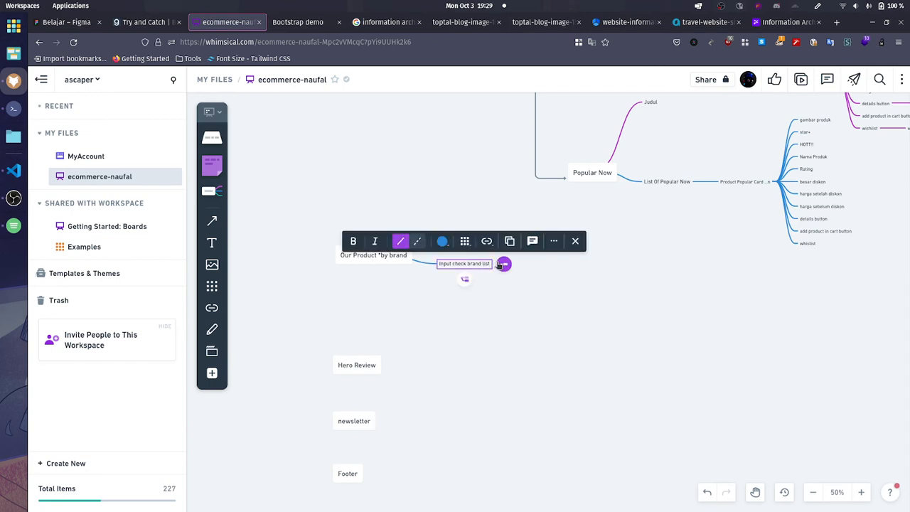
double_click(445, 264)
key(ctrl+shift+Right)
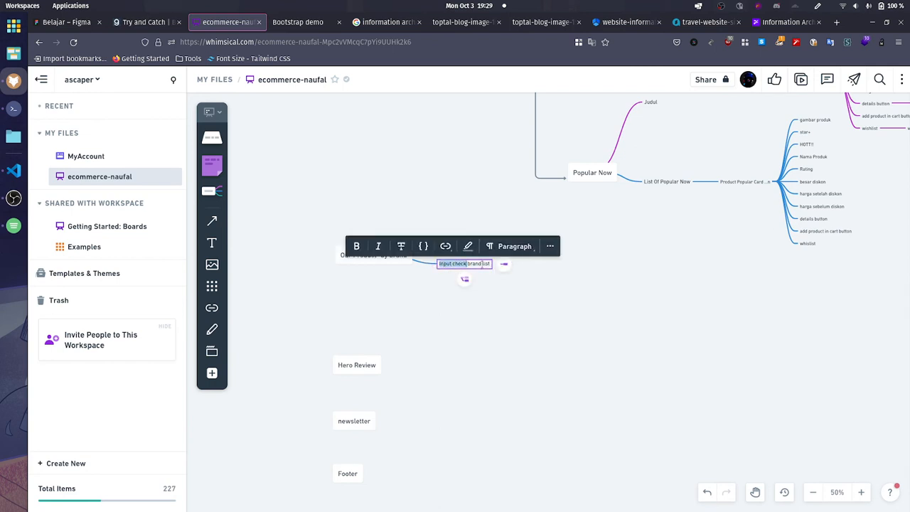
text(lis)
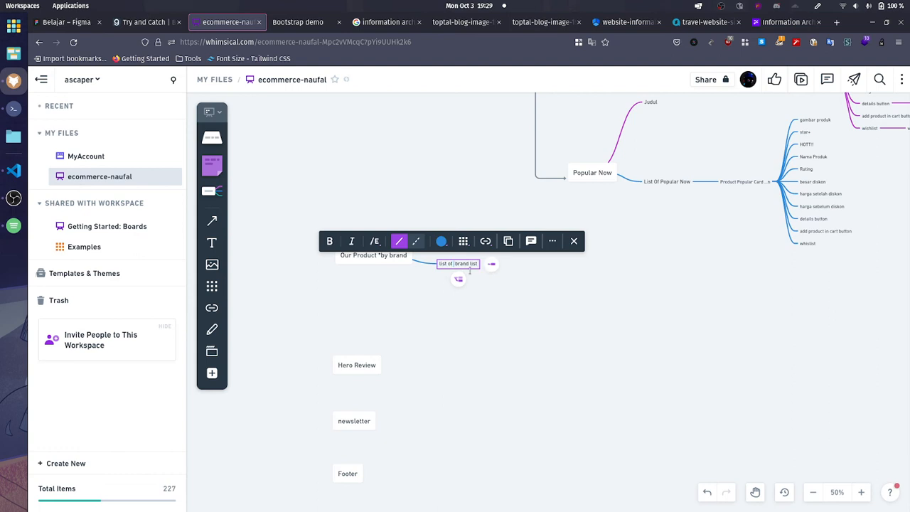
click(513, 306)
Step: Add three child branches to the list of brand list node, named "brand a", "brand b" and "brand c"
click(473, 262)
click(490, 264)
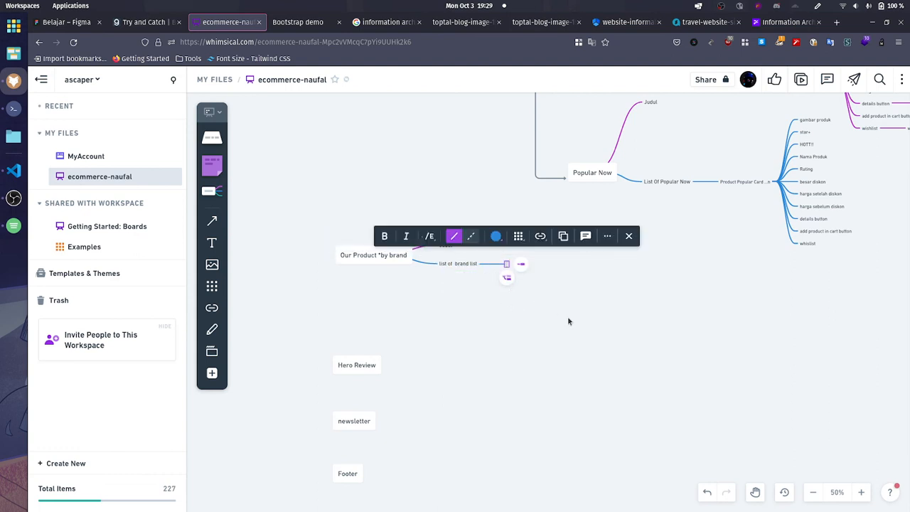
text(brand)
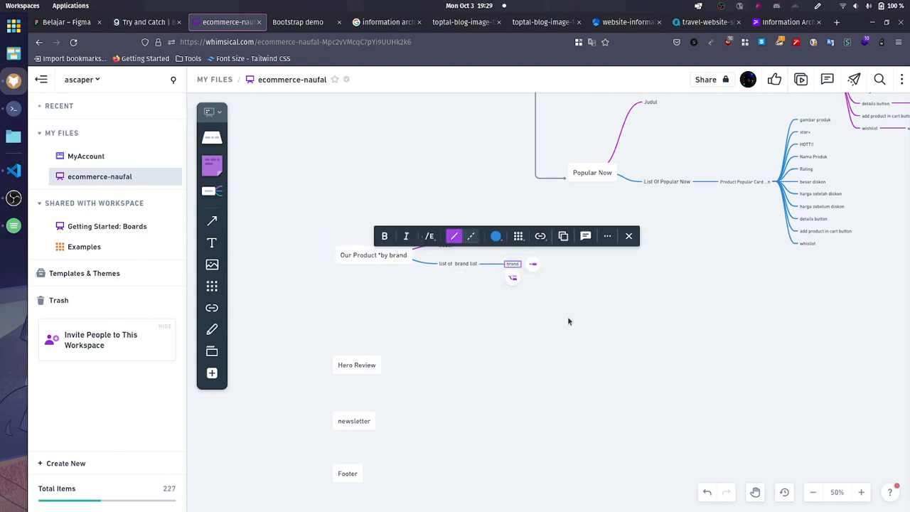
text( a)
click(512, 277)
text(brand b)
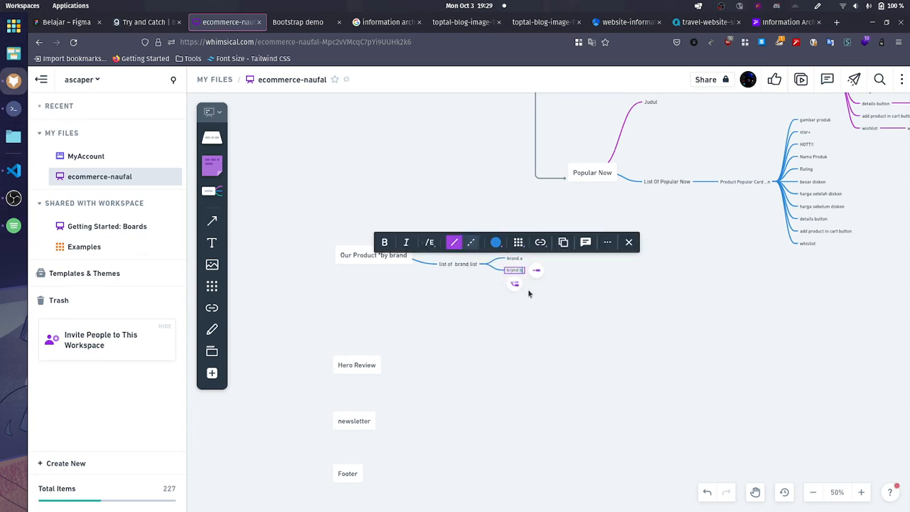
click(516, 285)
text(bra)
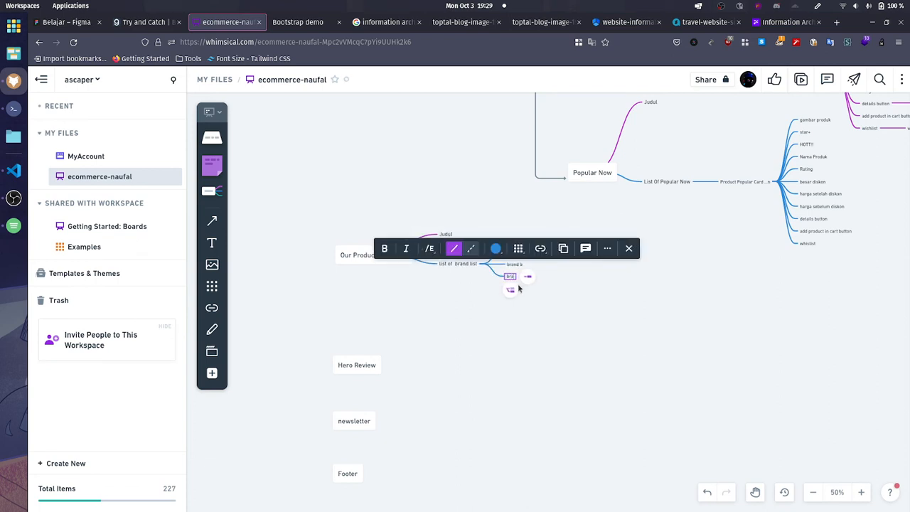
text(nd c)
click(585, 325)
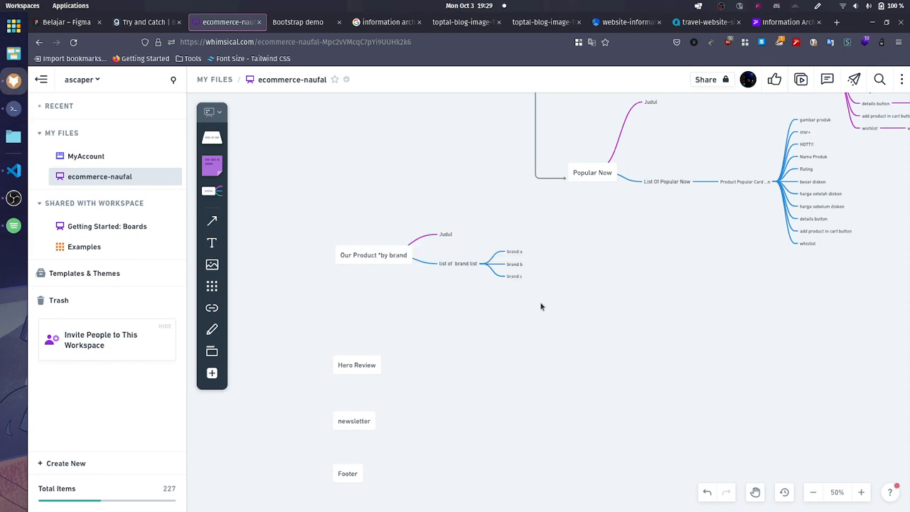
Step: Add a fourth child branch under list of brand list, directly below brand c
click(522, 278)
click(551, 326)
click(516, 279)
click(514, 291)
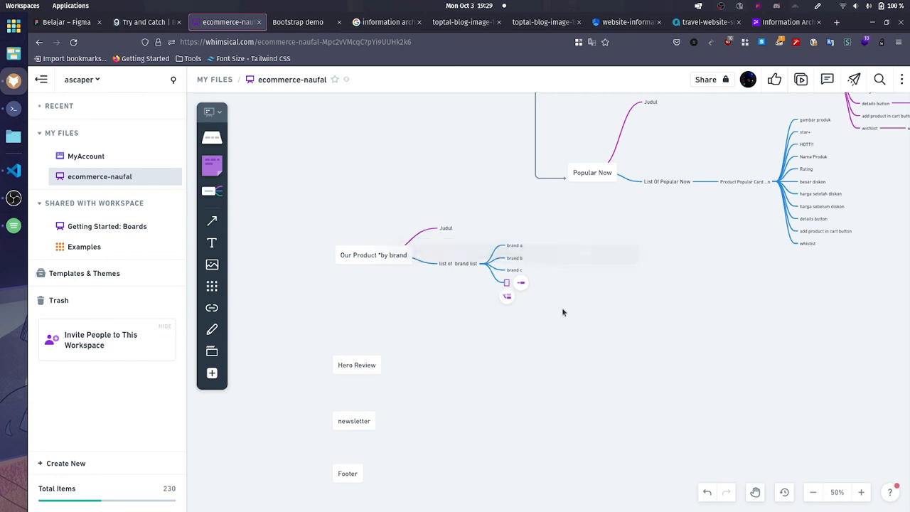
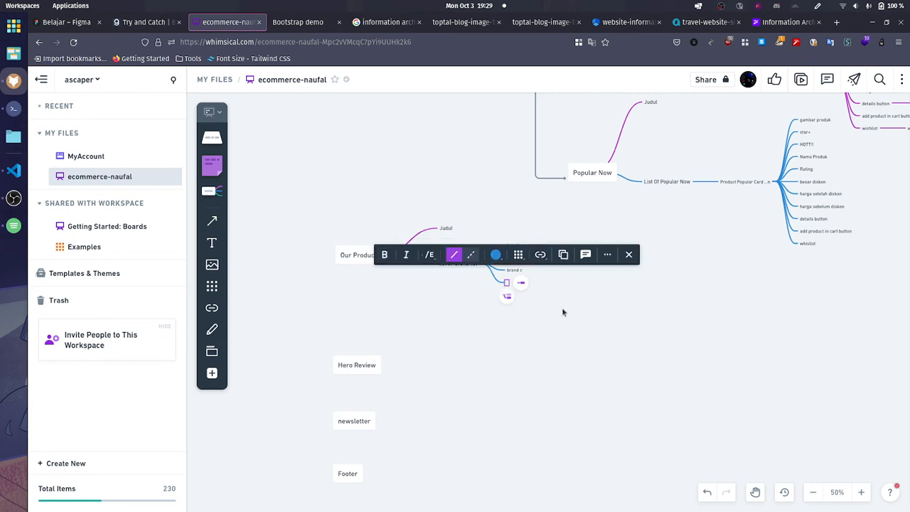
Step: Label the new fourth branch under list of brand list "brand[5]", checking the brand tabs on the store page
text(brand d)
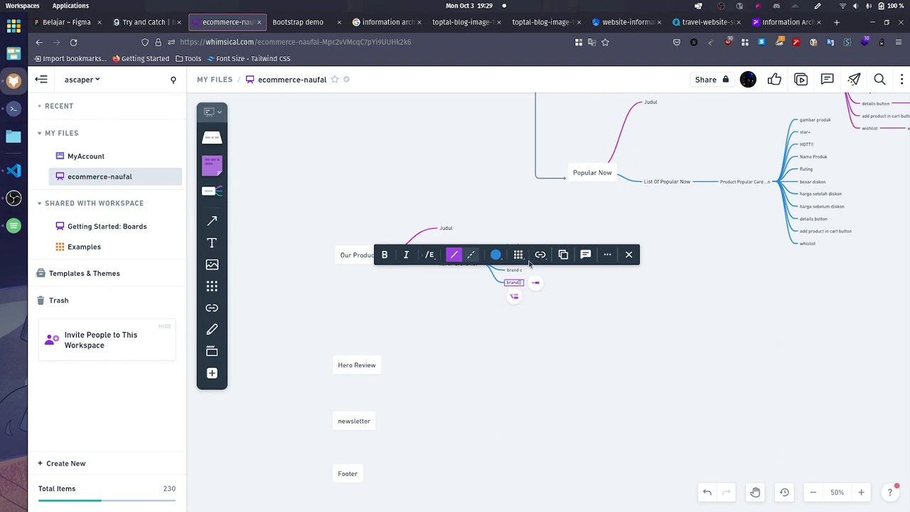
click(298, 22)
scroll(418, 422, down, 1)
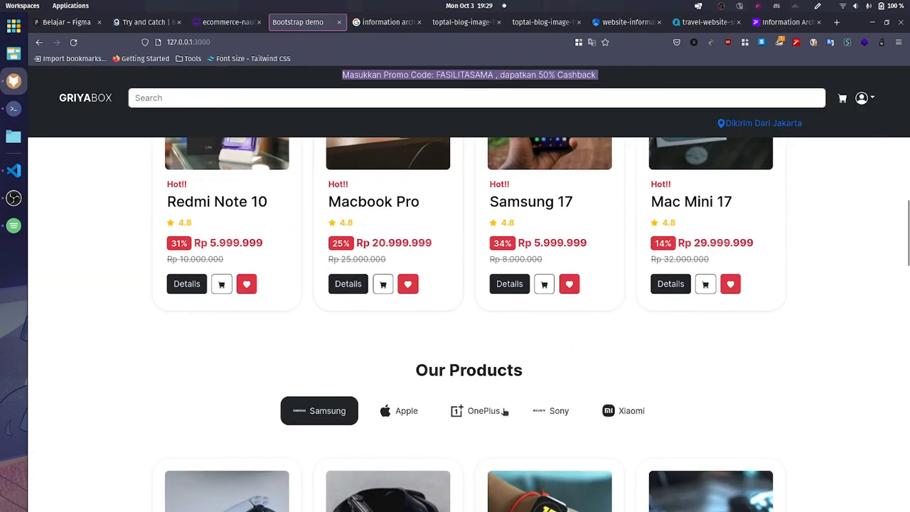
click(228, 22)
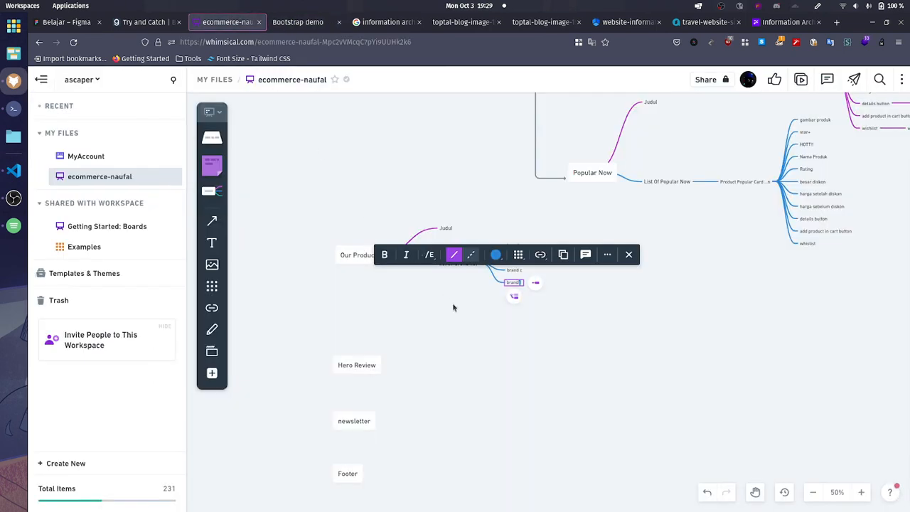
text(5)
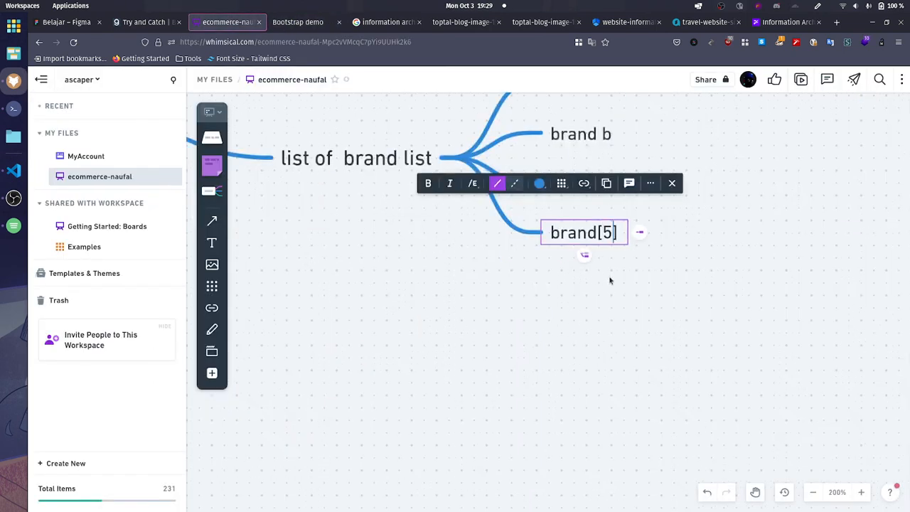
click(609, 280)
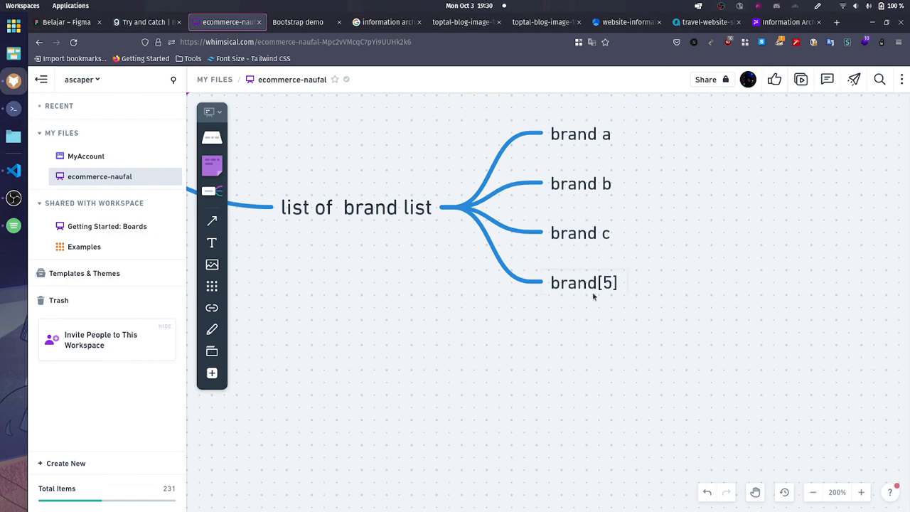
Step: Add a third branch to the Our Product *by brand node, reading "List Product by brand list"
scroll(415, 260, down, 5)
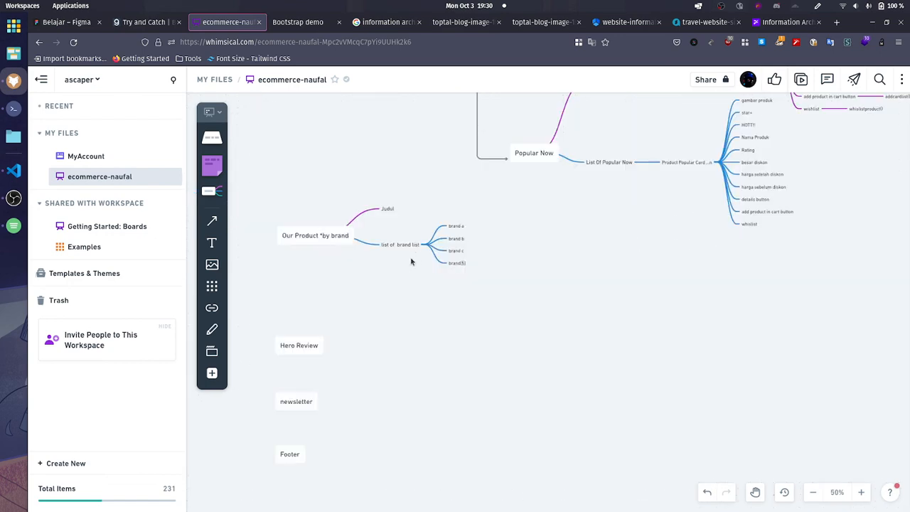
scroll(410, 260, left, 2)
scroll(440, 282, up, 5)
scroll(480, 258, down, 5)
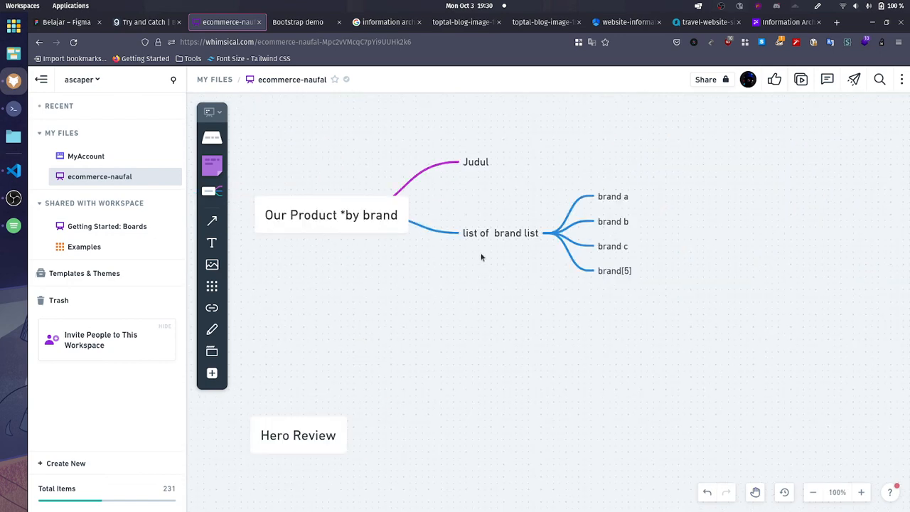
click(370, 215)
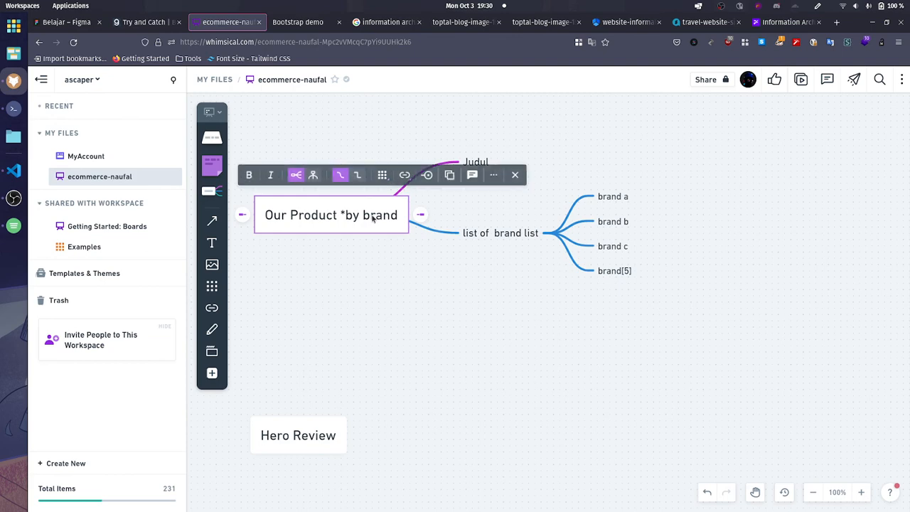
click(420, 215)
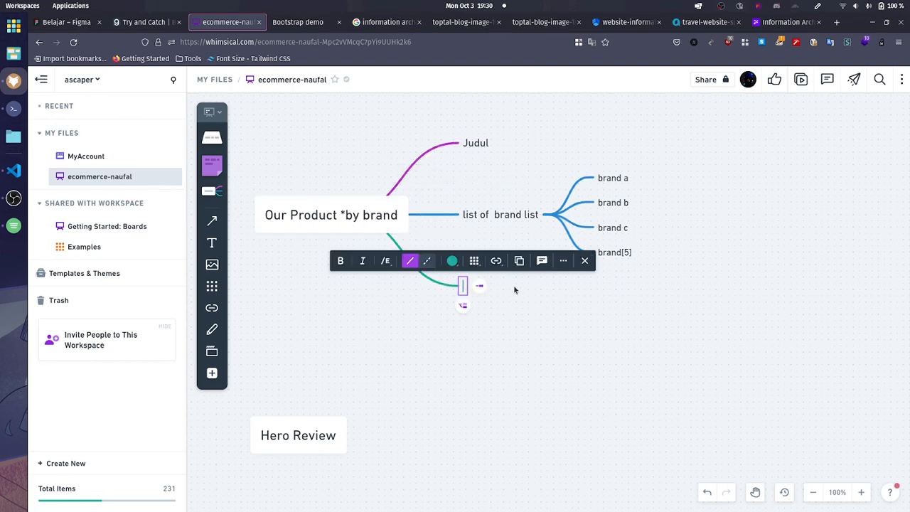
click(298, 22)
scroll(369, 254, down, 3)
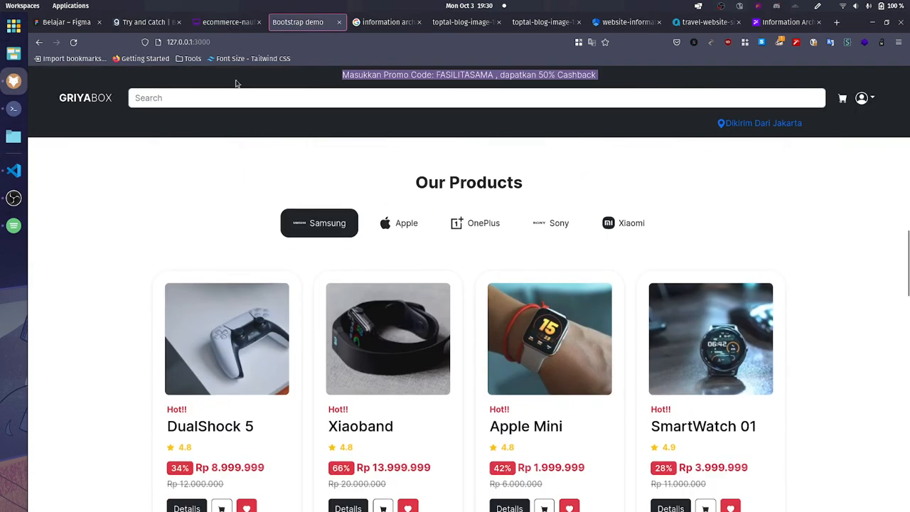
click(239, 22)
text(L)
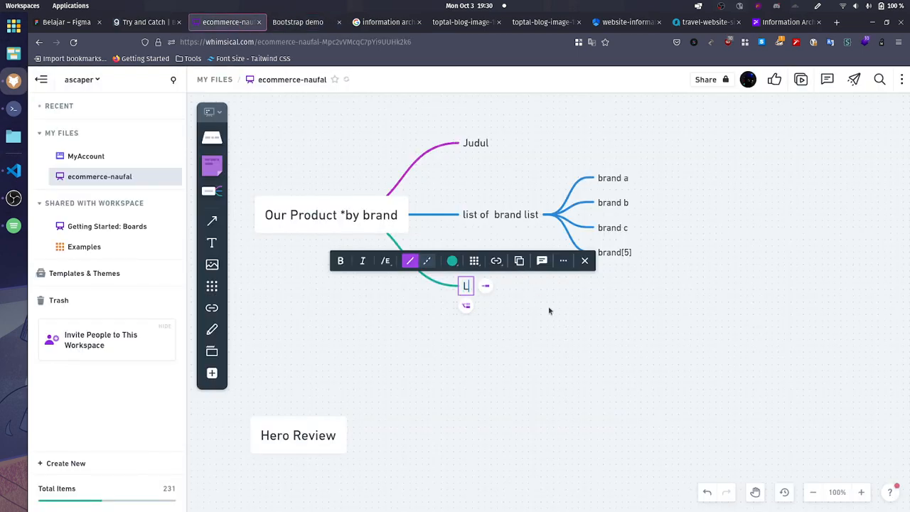
text(ist Product )
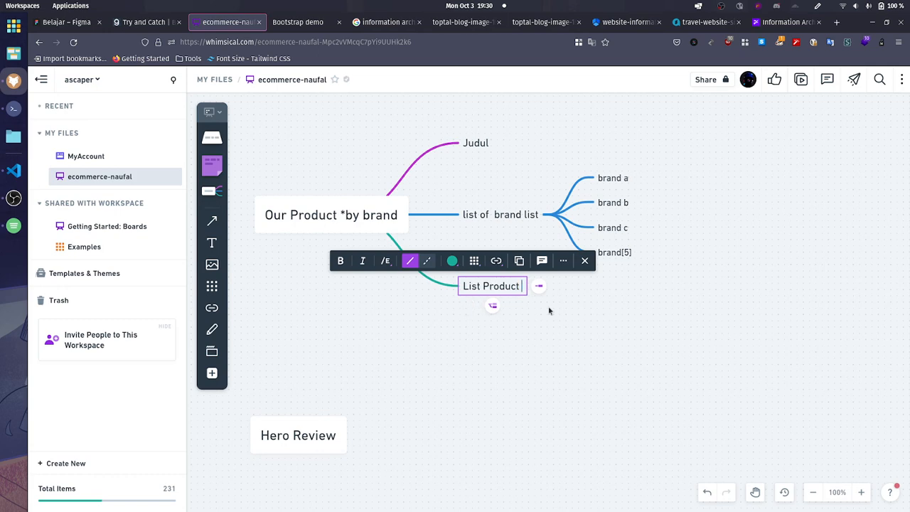
text(by bra)
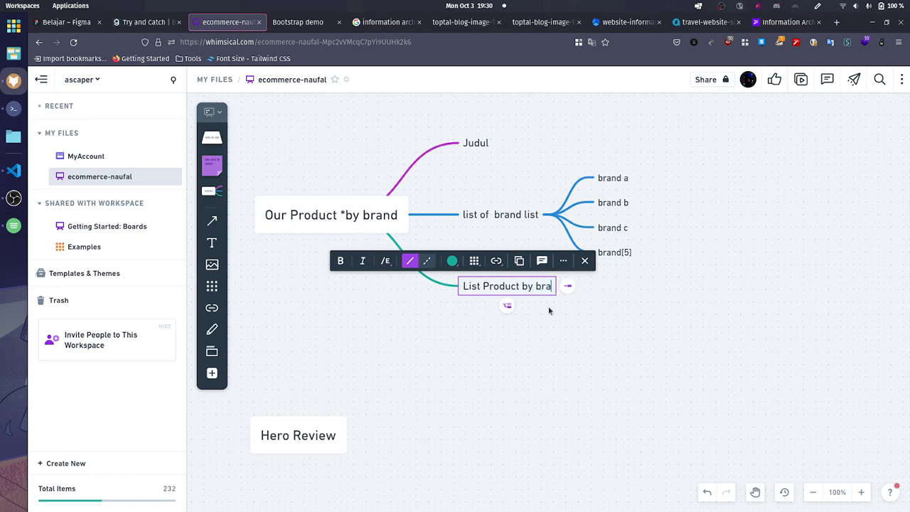
text(nd list)
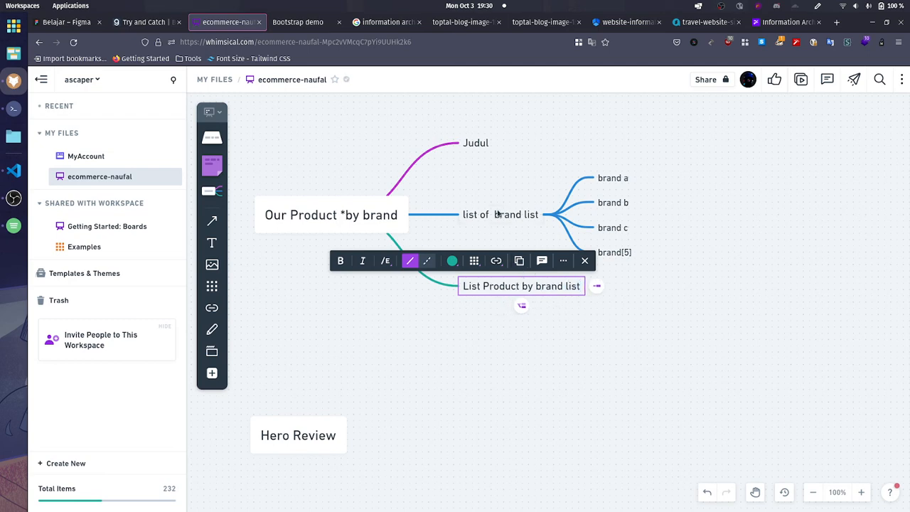
click(663, 348)
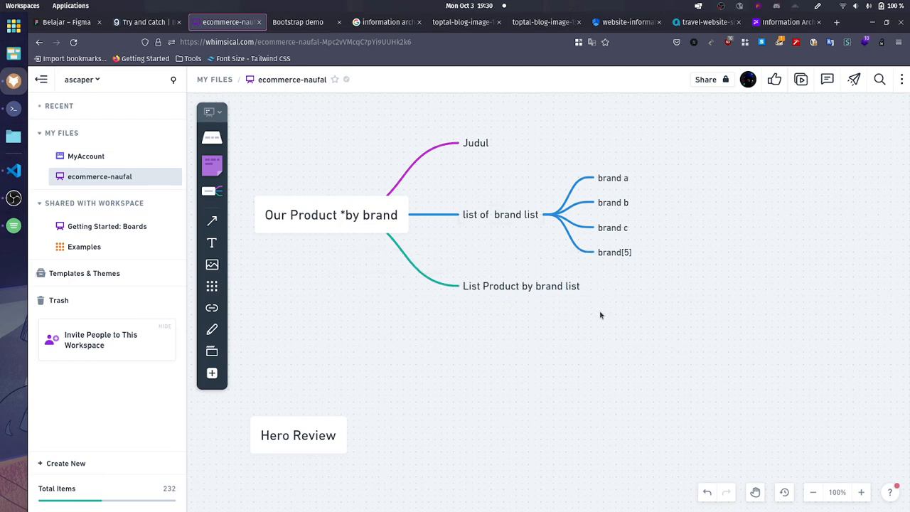
Step: Add a child branch reading "Product Popular Card ..n" to List Product by brand list
click(543, 290)
click(597, 286)
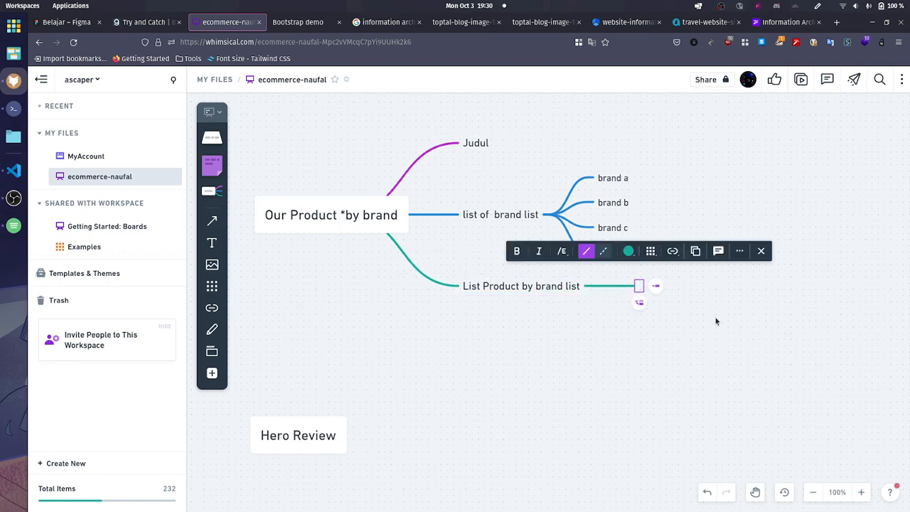
text(Card .)
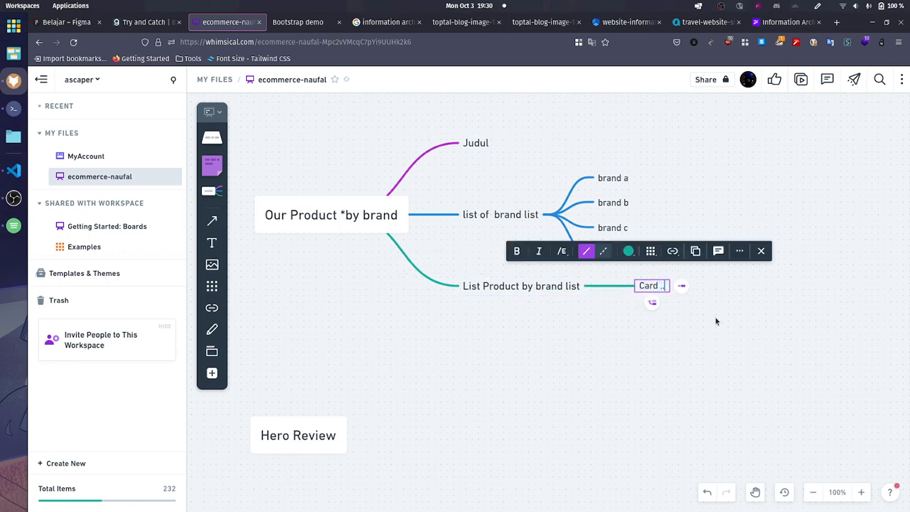
text(.nProduct )
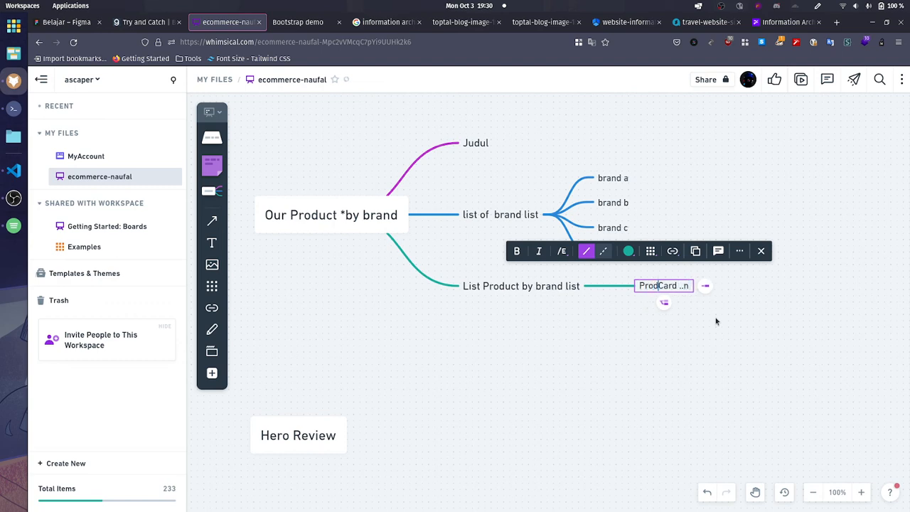
text(Popular)
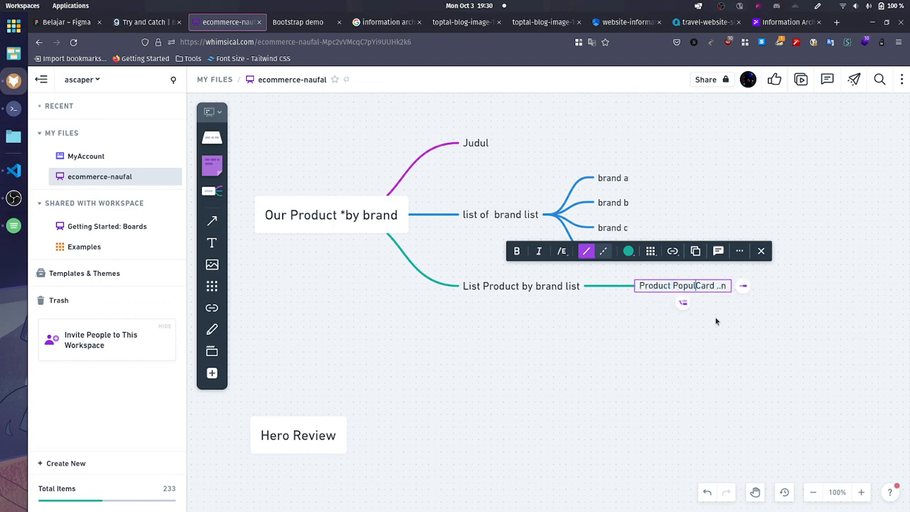
click(716, 322)
Step: Copy the Product Popular Card ..n node with all its child elements from the Popular Now map
scroll(782, 304, down, 6)
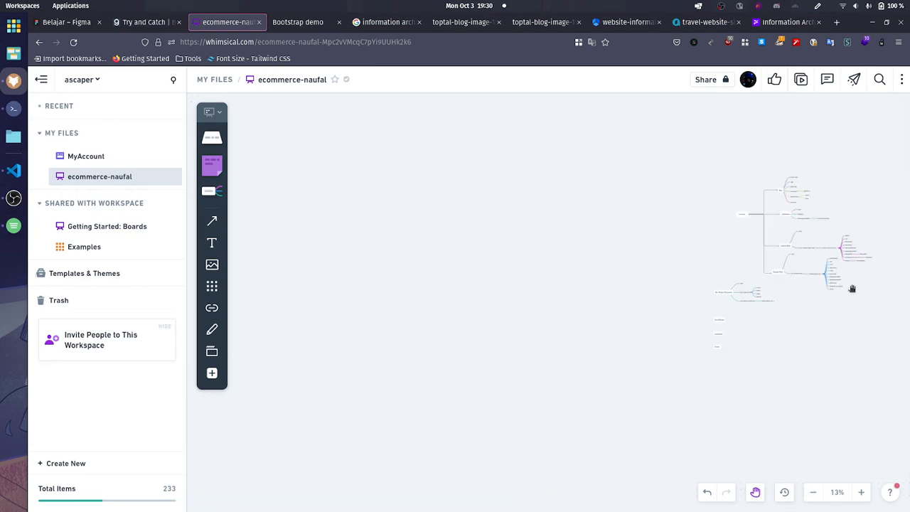
drag(852, 289, 785, 320)
scroll(740, 330, up, 4)
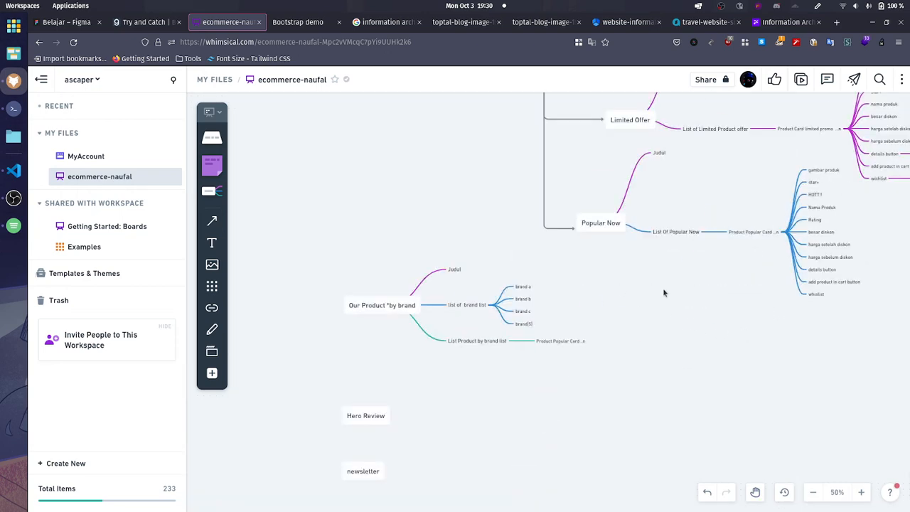
scroll(571, 353, up, 3)
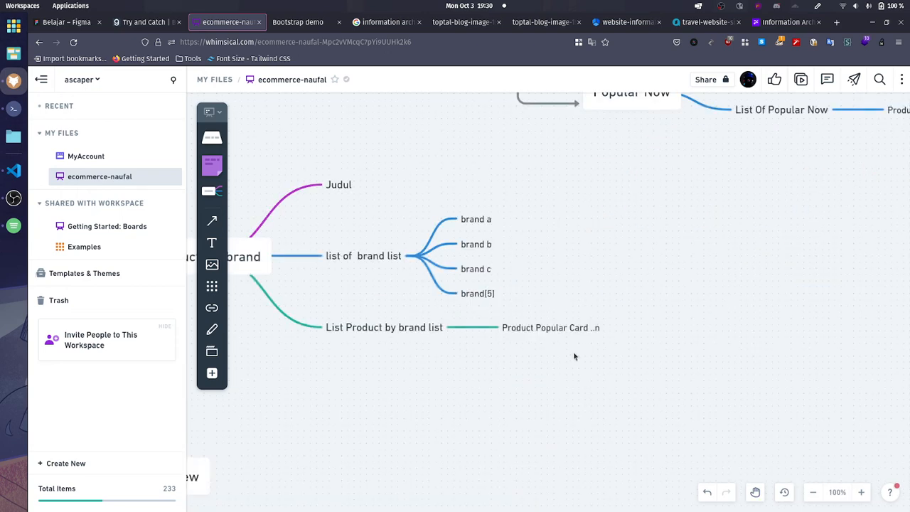
scroll(574, 352, down, 3)
drag(715, 173, 815, 334)
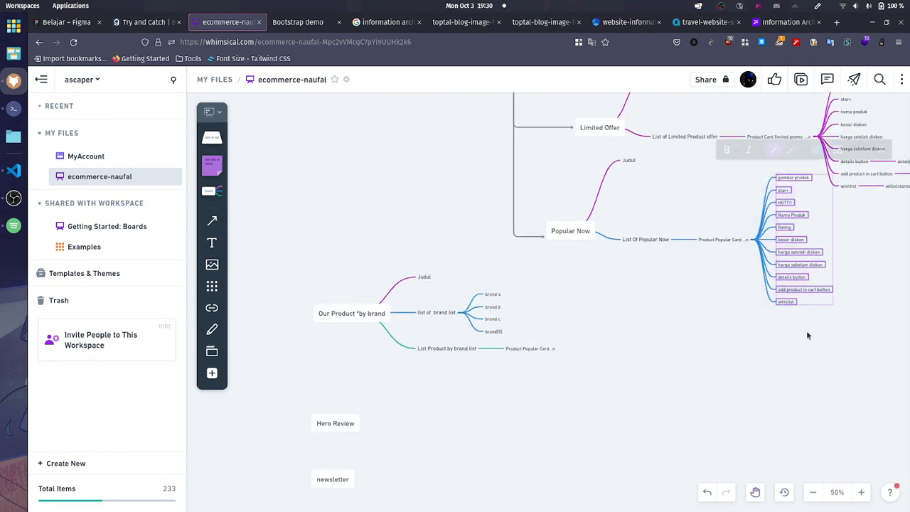
click(721, 241)
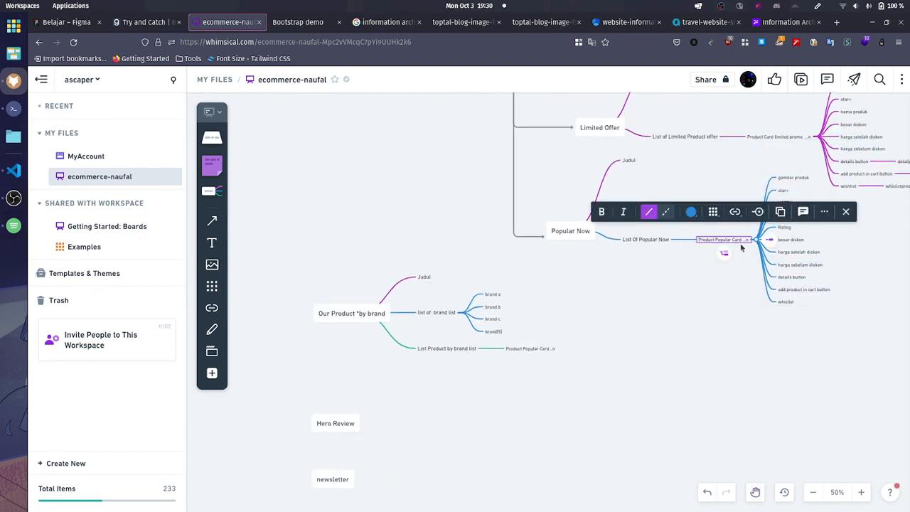
drag(698, 174, 812, 315)
Step: Try pasting the copied card subtree under the existing Product Popular Card ..n child of List Product by brand list, and delete that child with its contents
click(531, 348)
key(ctrl+v)
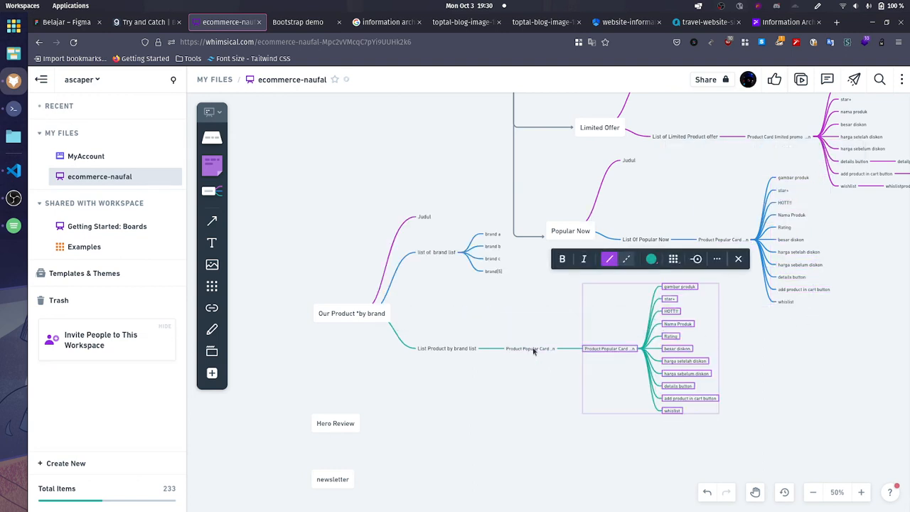
click(535, 349)
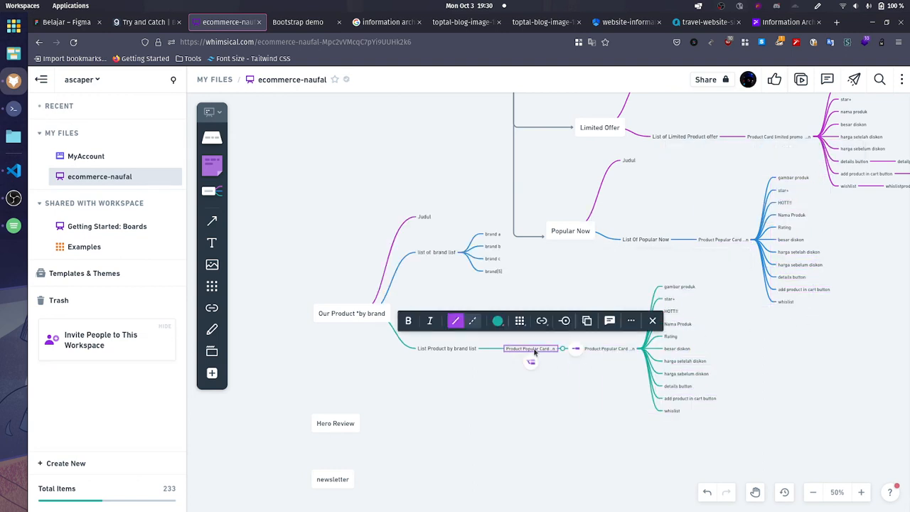
key(Delete)
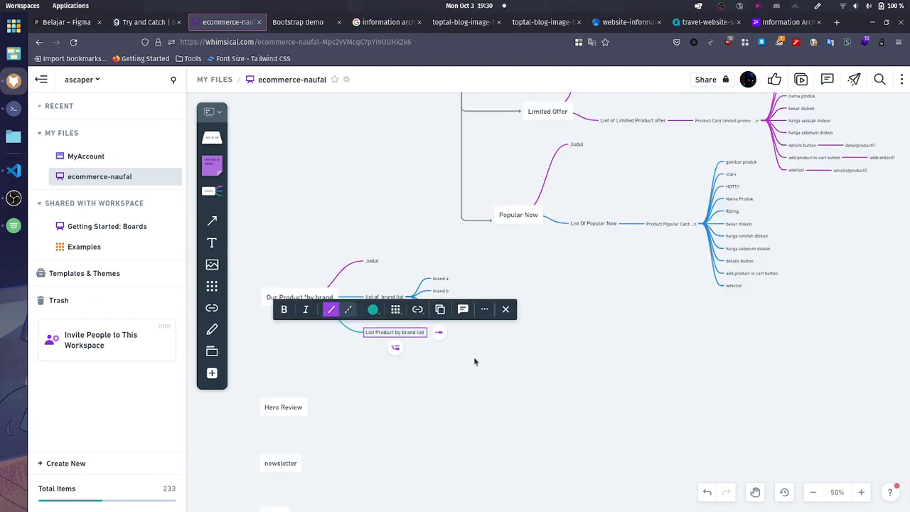
Step: Paste the copied Product Popular Card ..n subtree directly under List Product by brand list
click(478, 360)
click(400, 334)
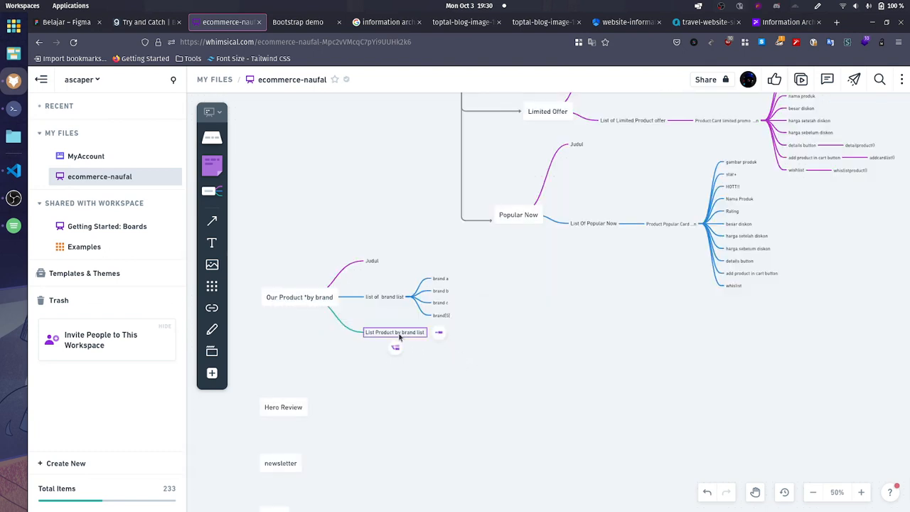
key(ctrl+v)
click(422, 358)
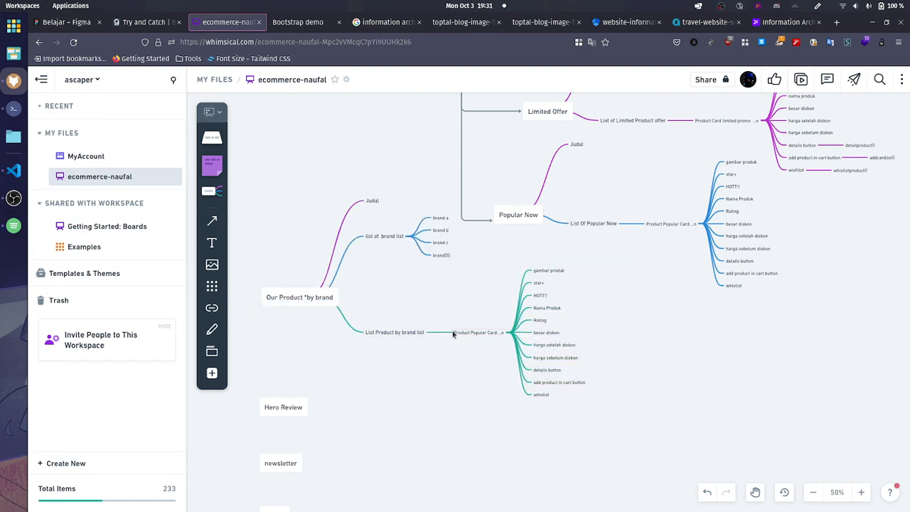
Step: Move the whole Our Product *by brand map so that it sits below the Popular Now map
scroll(312, 300, down, 5)
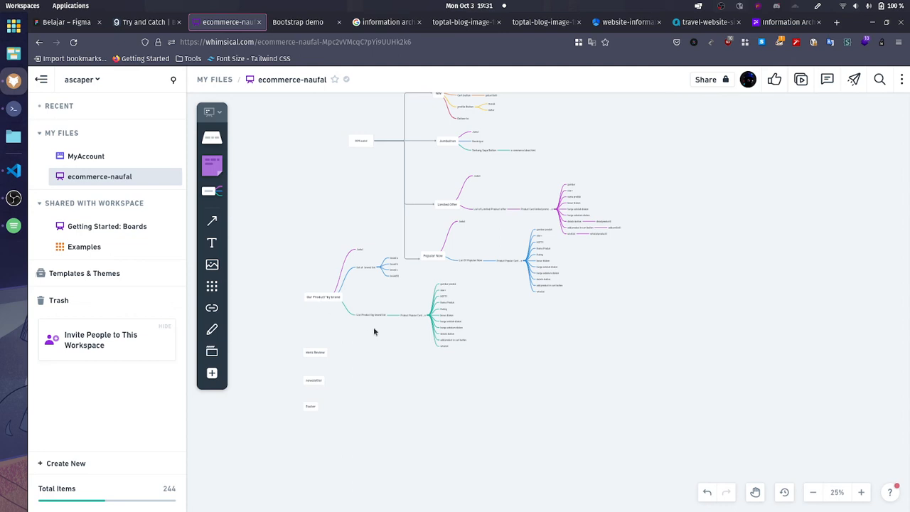
drag(374, 332, 432, 352)
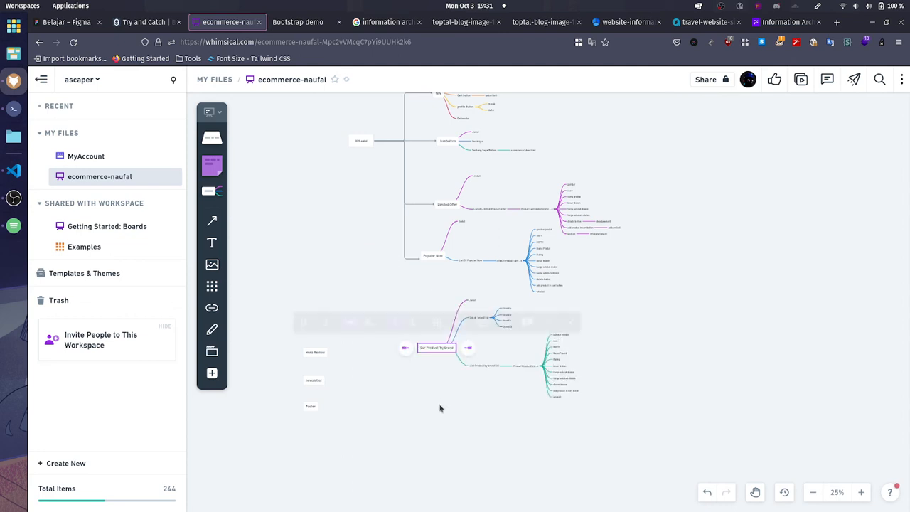
click(437, 385)
Step: Align the Nav, Jumbotron, Limited Offer, Popular Now and Our Product *by brand nodes along their right edges
scroll(439, 215, up, 1)
click(452, 192)
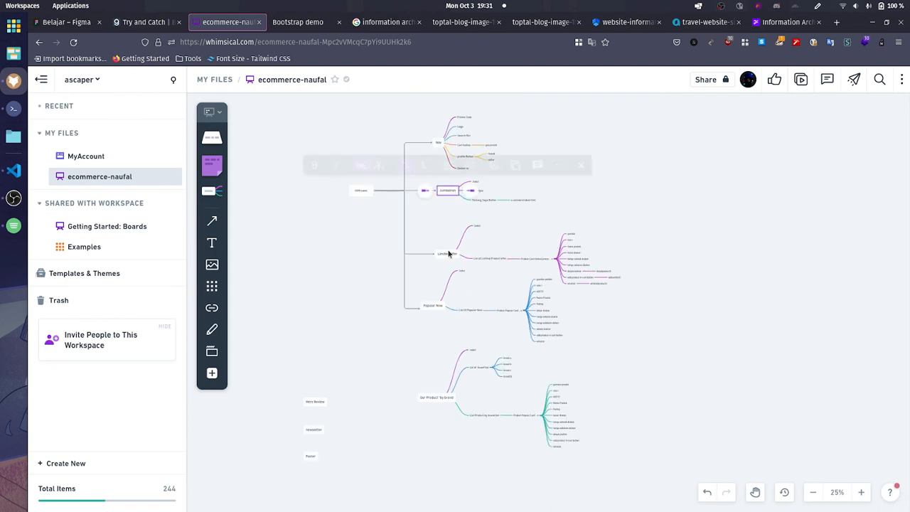
shift+click(448, 254)
shift+click(440, 144)
shift+click(435, 309)
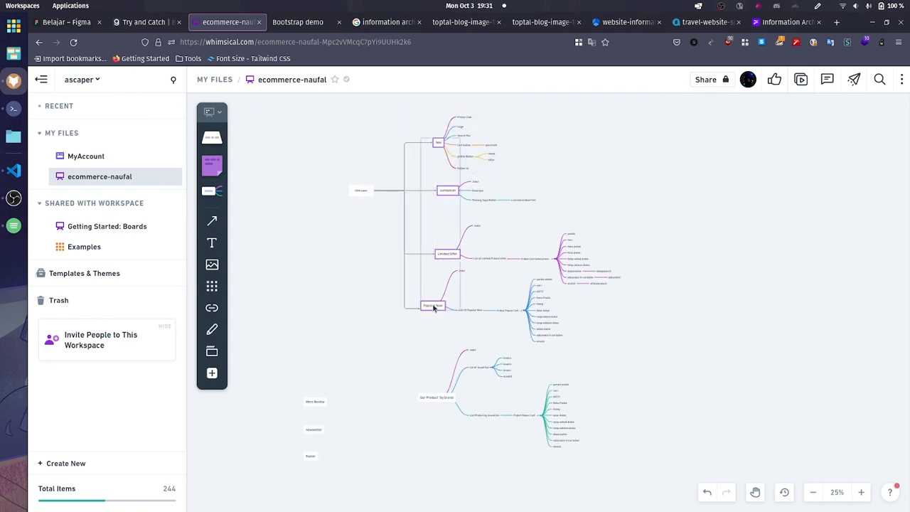
shift+click(437, 393)
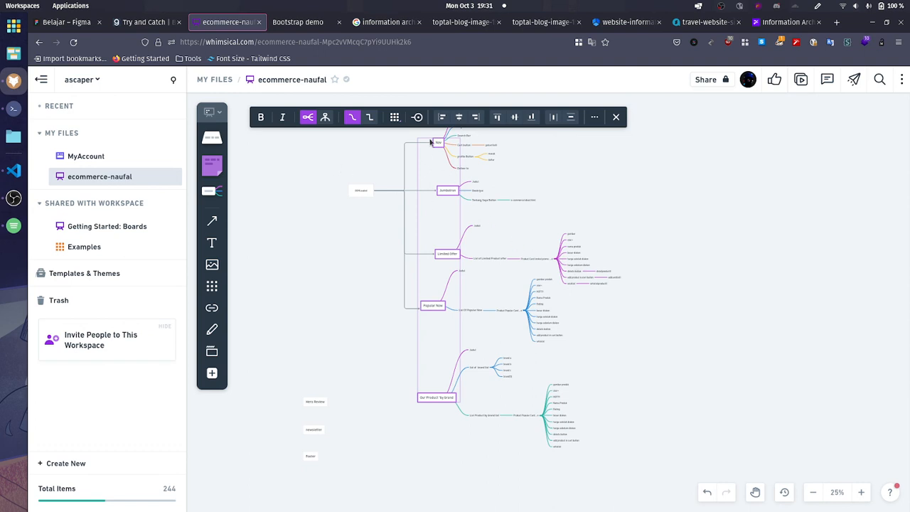
click(476, 118)
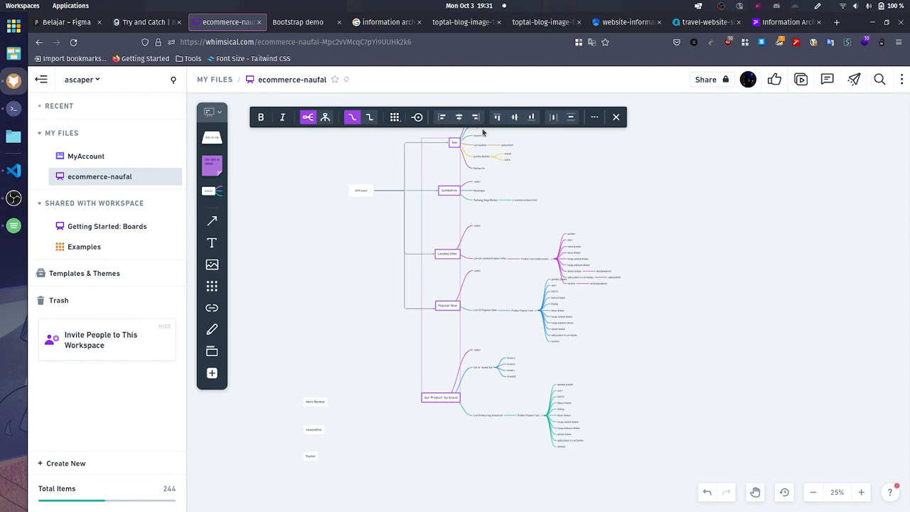
Step: Align the five selected section nodes along their left edges and move the Limited Offer map up, away from the Popular Now map
click(442, 118)
click(682, 244)
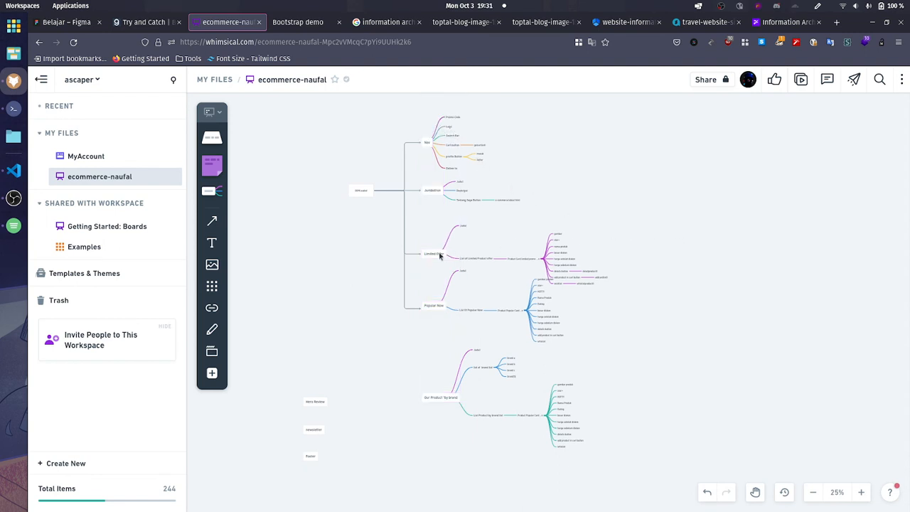
drag(435, 254, 472, 243)
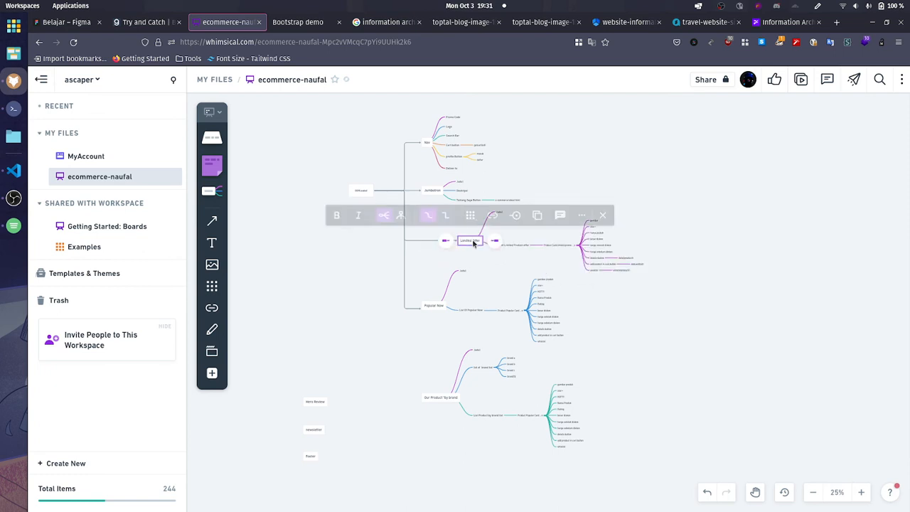
click(670, 319)
Step: Connect DOMLoaded to the Our Product *by brand node and line the connector's vertical segment up with the existing shared trunk line
drag(556, 298, 559, 268)
scroll(455, 359, up, 1)
drag(409, 357, 413, 332)
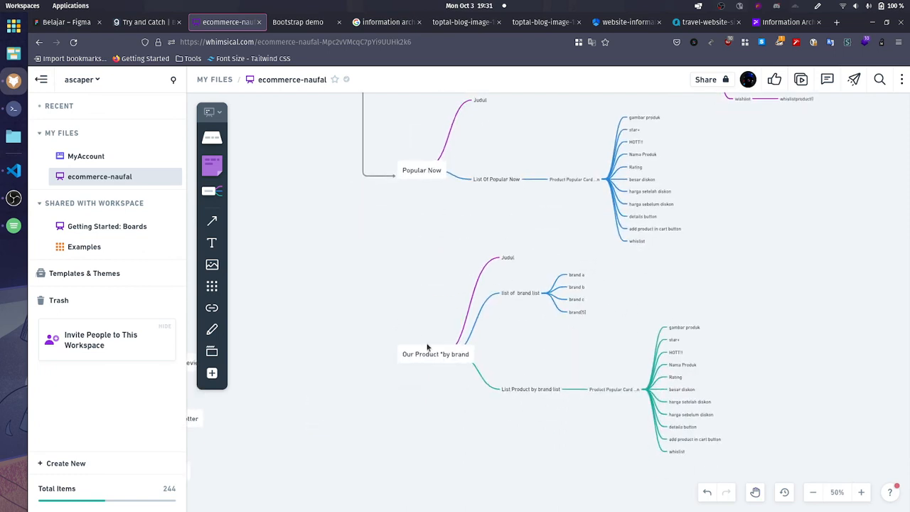
click(430, 354)
scroll(384, 302, up, 4)
scroll(335, 260, up, 1)
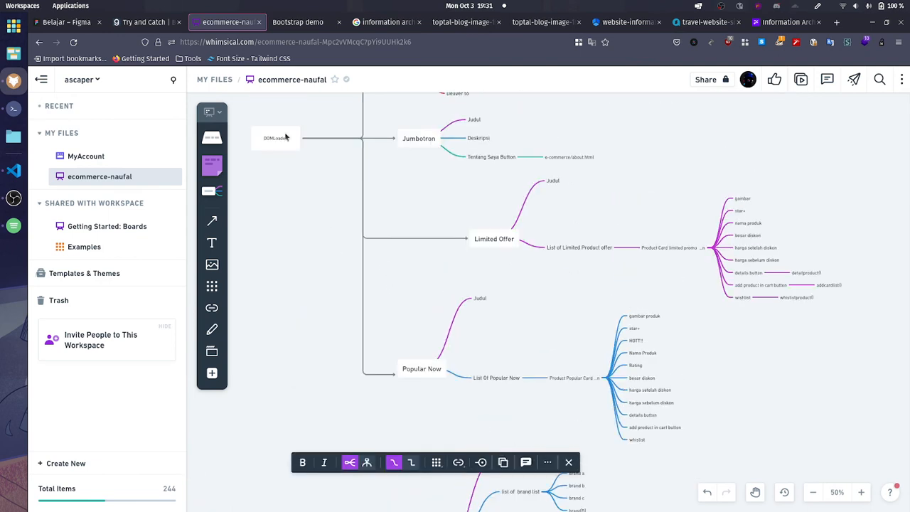
click(286, 137)
drag(322, 140, 400, 446)
scroll(384, 327, down, 2)
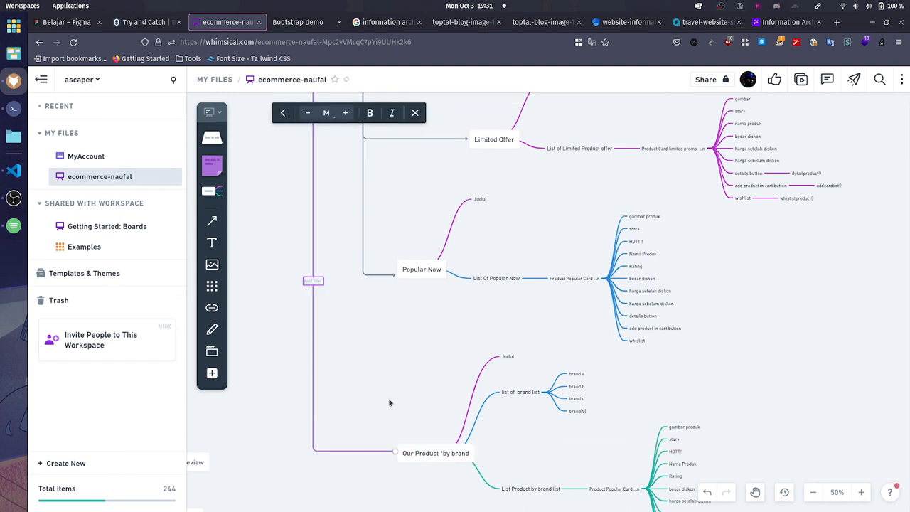
click(389, 403)
click(314, 345)
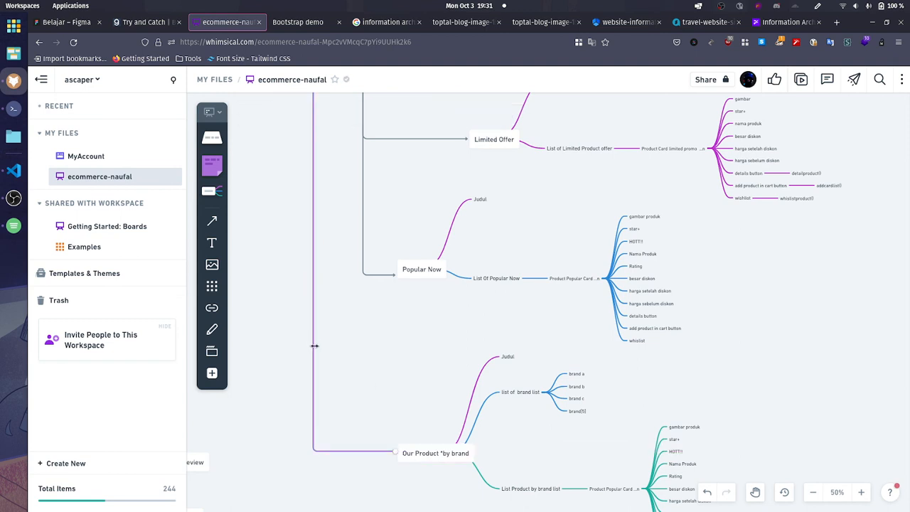
drag(313, 345, 363, 272)
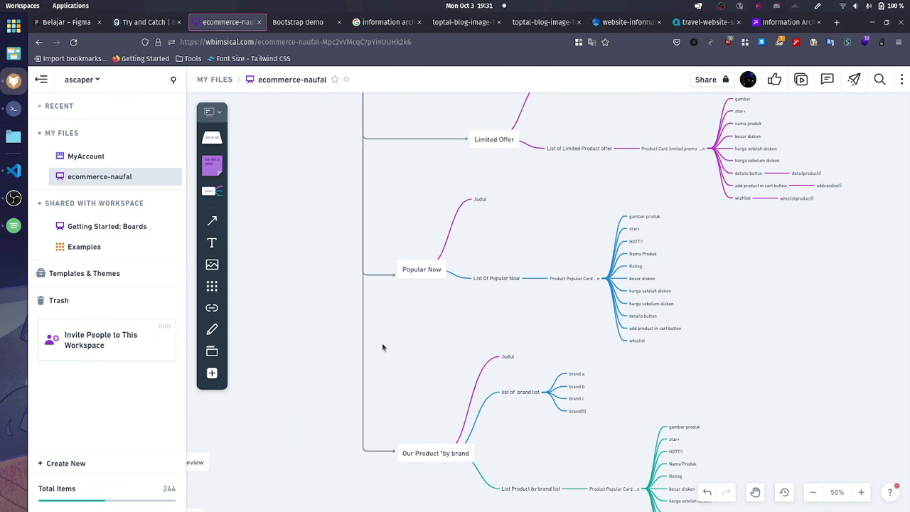
Step: Move the Hero Review node so that it sits below the Our Product *by brand map
ctrl+scroll(388, 345, down, 3)
scroll(373, 330, down, 2)
ctrl+scroll(323, 370, up, 3)
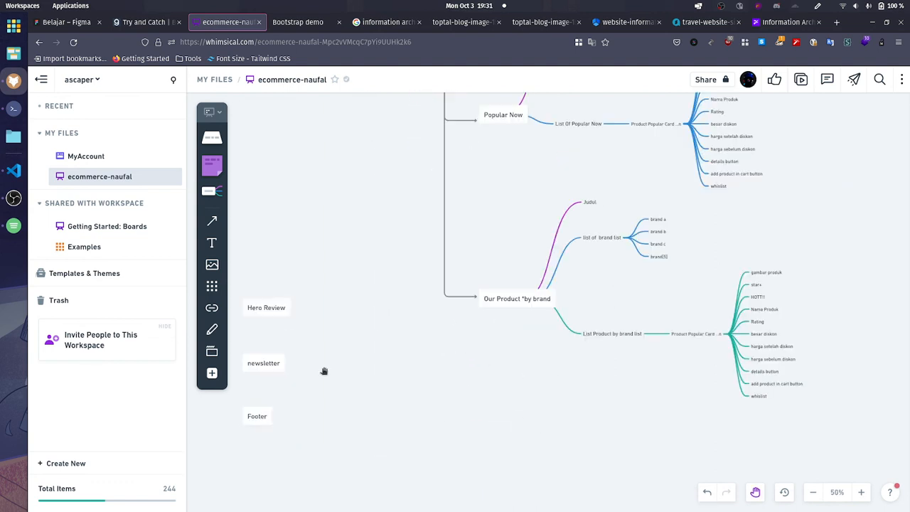
scroll(360, 313, down, 2)
scroll(312, 264, left, 1)
drag(530, 346, 546, 408)
scroll(587, 399, right, 5)
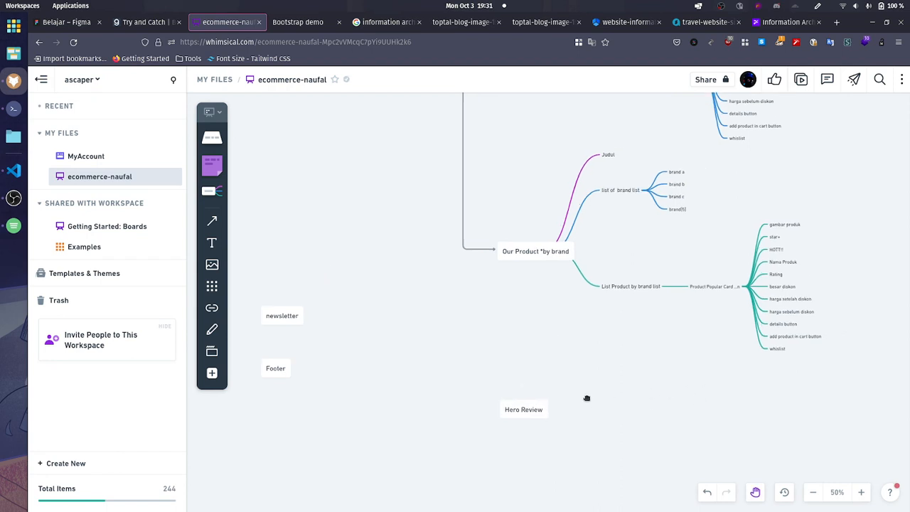
Step: Add the child detailproduct() to details button in the product card under List Product by brand list
scroll(587, 398, up, 2)
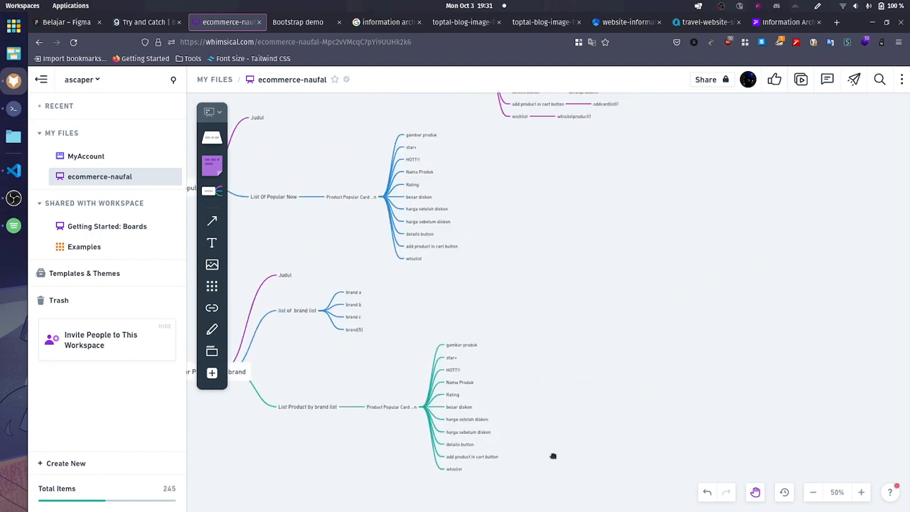
scroll(562, 444, down, 1)
scroll(562, 445, left, 1)
scroll(558, 339, up, 3)
scroll(558, 340, right, 1)
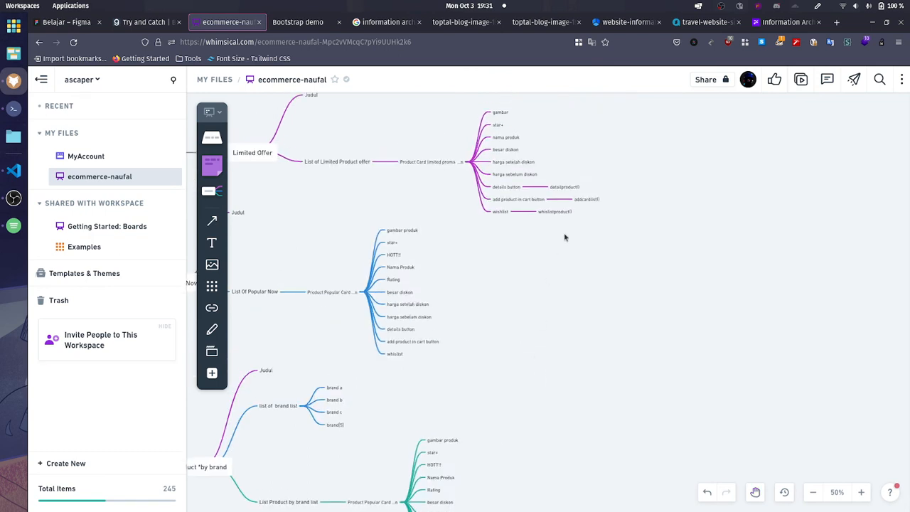
click(558, 188)
scroll(568, 288, down, 4)
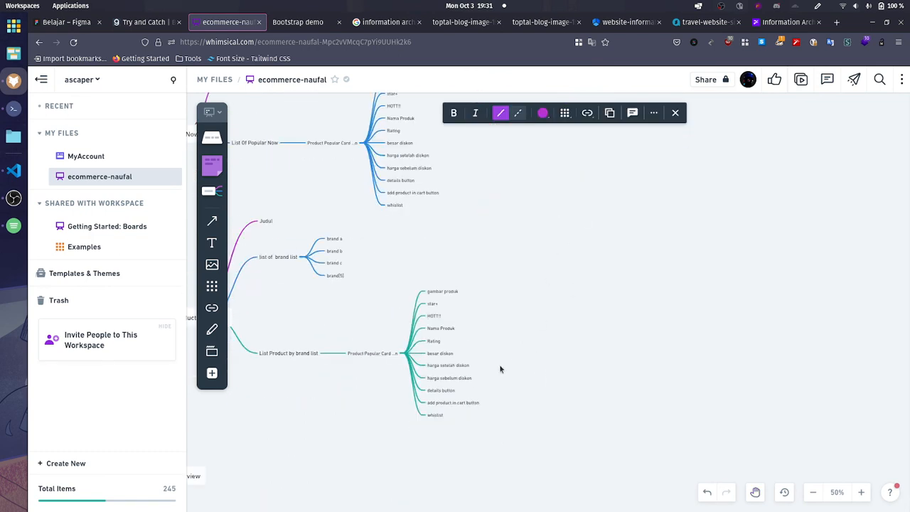
scroll(457, 391, up, 3)
click(452, 389)
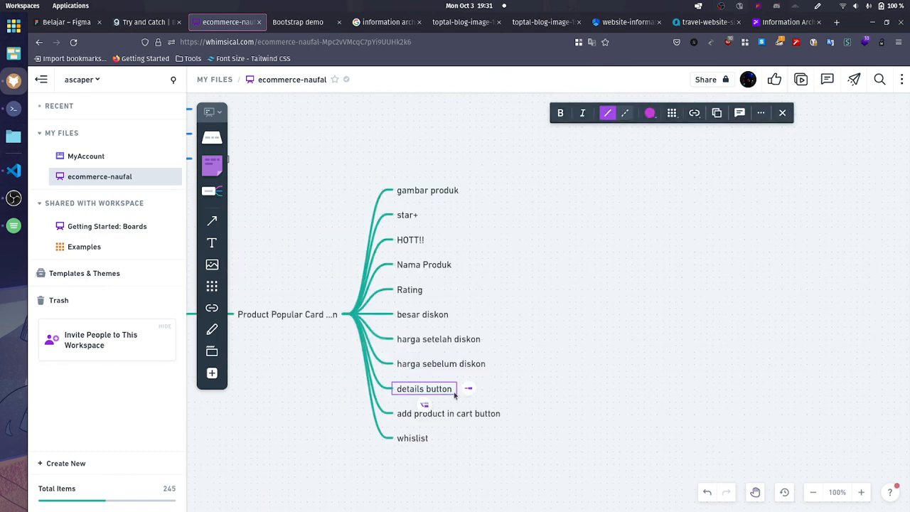
key(Tab)
scroll(596, 404, up, 10)
scroll(595, 404, left, 3)
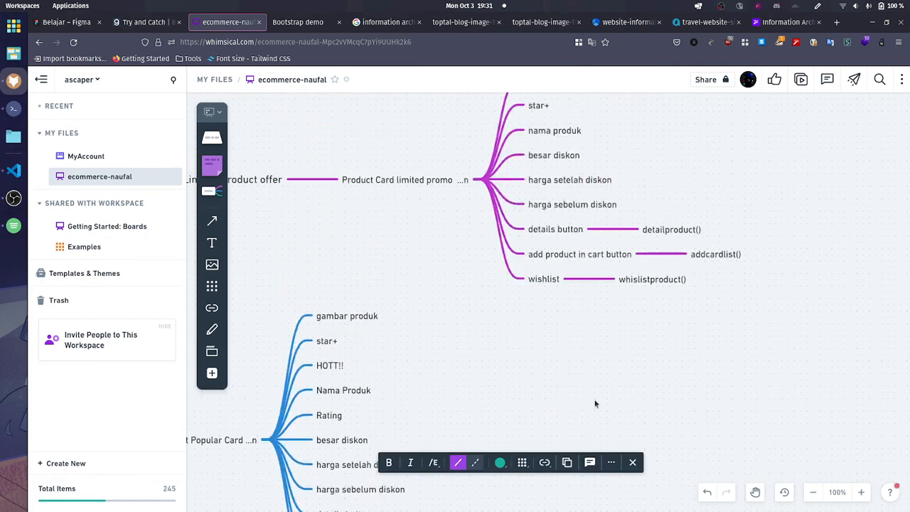
text(de)
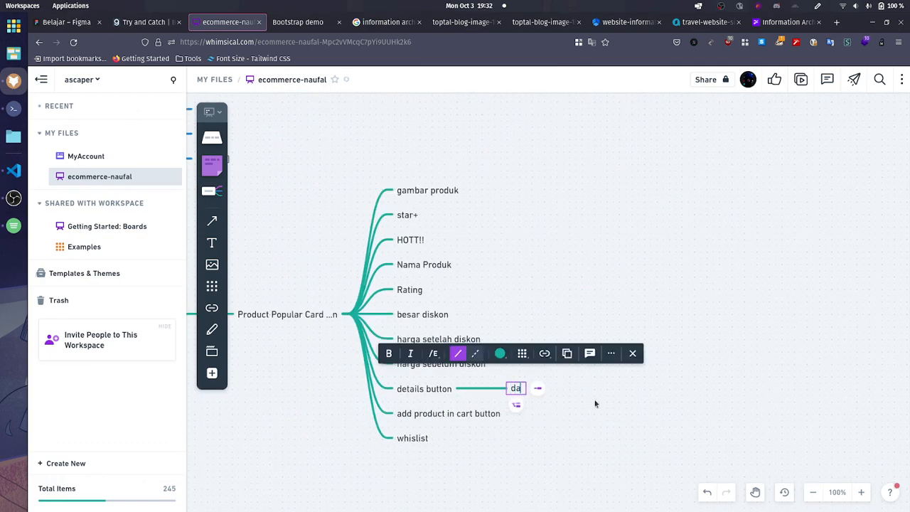
text(tailprodu)
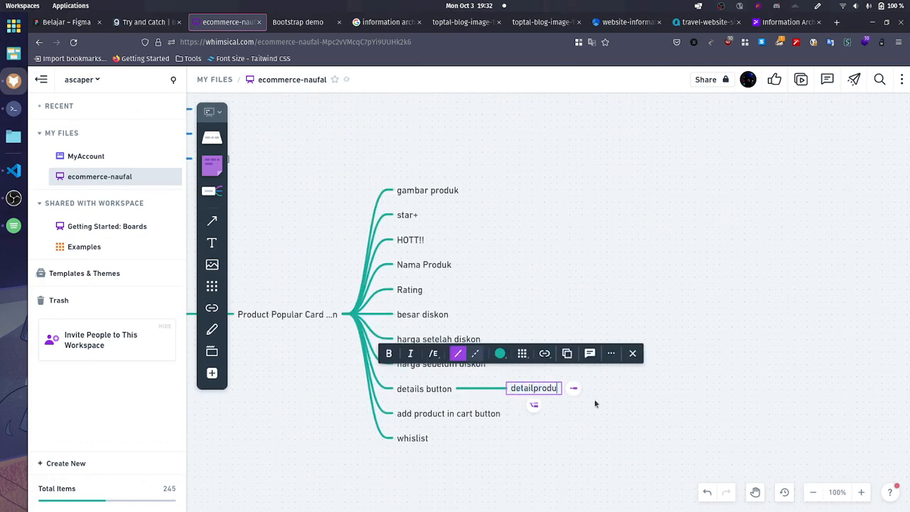
text(ct())
Step: Add the child addcartlist() to add product in cart button in that card, and correct Limited Offer's addcardlist() to addcartlist()
click(485, 414)
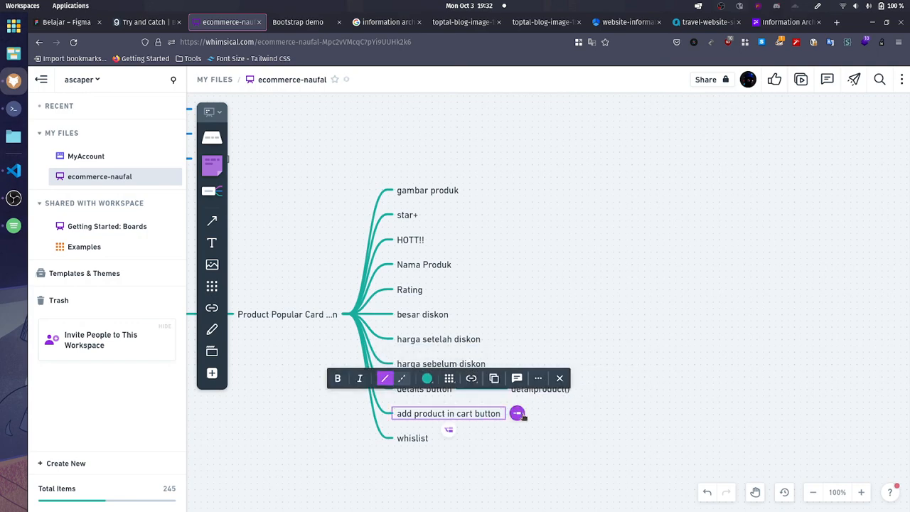
key(Tab)
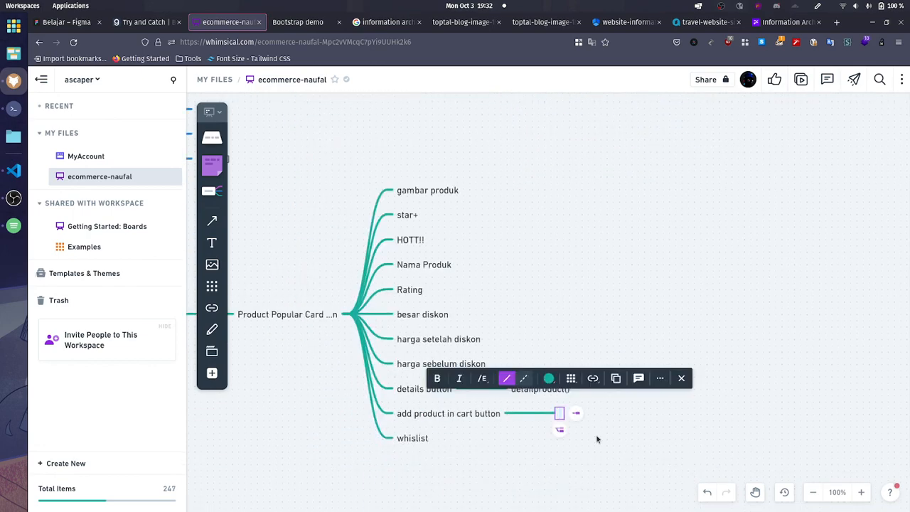
text(addcartlist()
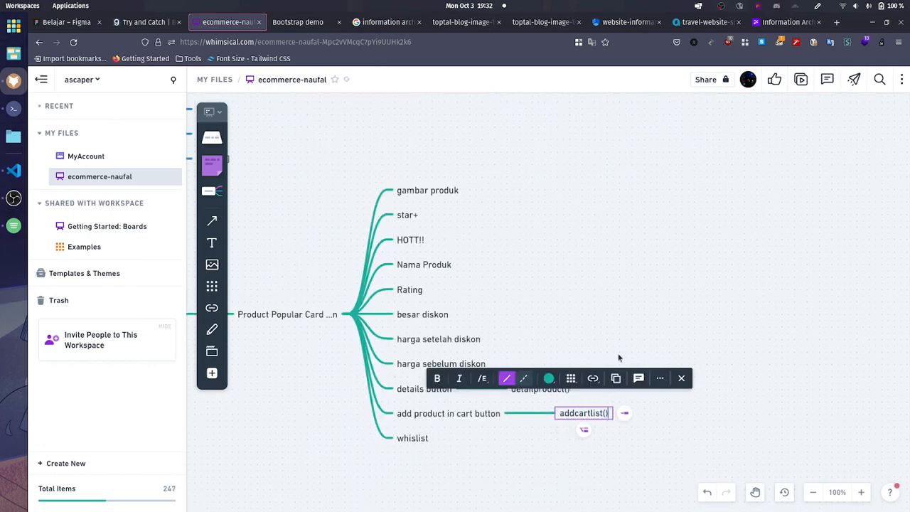
click(652, 293)
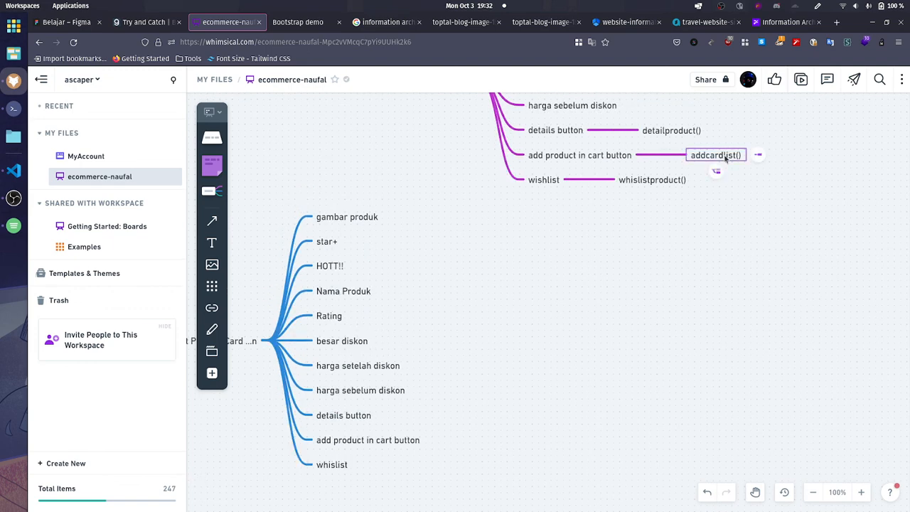
click(725, 157)
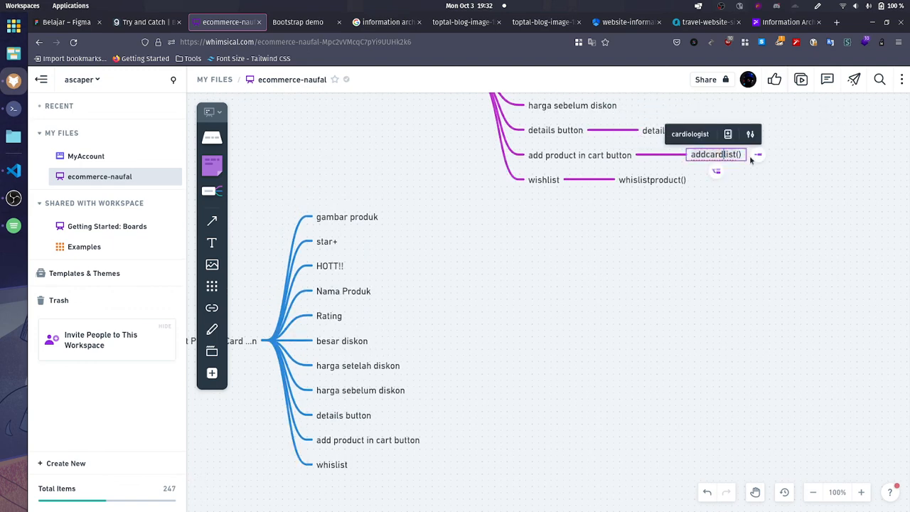
Step: Copy the whislistproduct text from the Limited Offer card into a new child of whislist in the List Product by brand list card
click(652, 179)
click(646, 180)
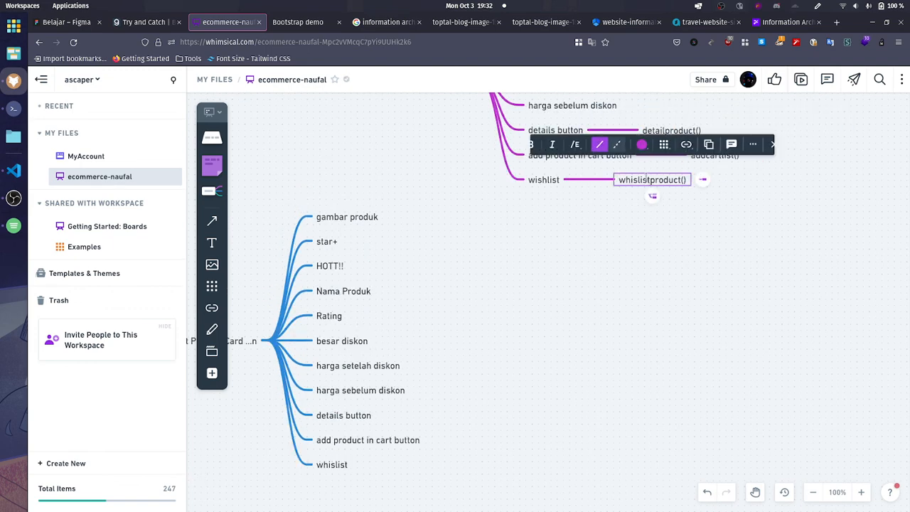
click(634, 357)
scroll(631, 359, down, 5)
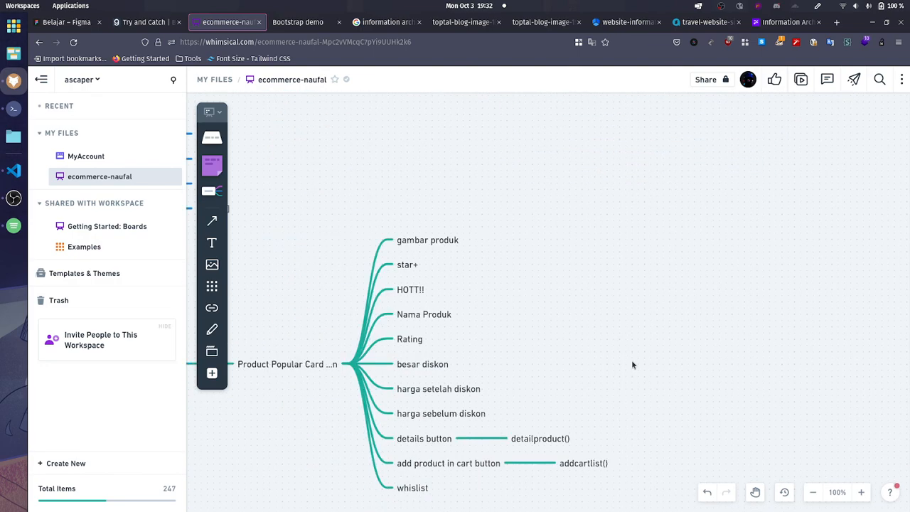
scroll(632, 364, down, 3)
click(433, 388)
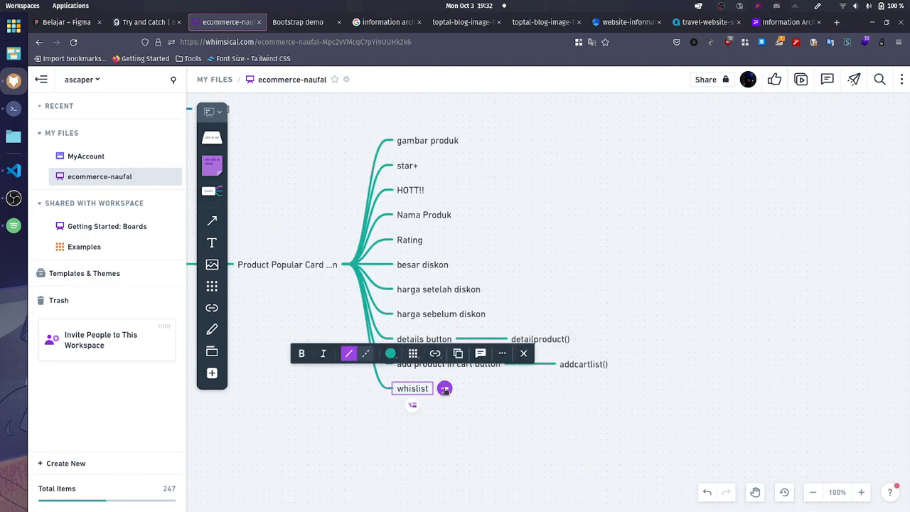
click(445, 389)
text(whislistproduct)
click(575, 425)
Step: Add the copied whislistproduct text as a child of whislist in the Popular Now product card
scroll(571, 427, up, 3)
scroll(344, 276, up, 4)
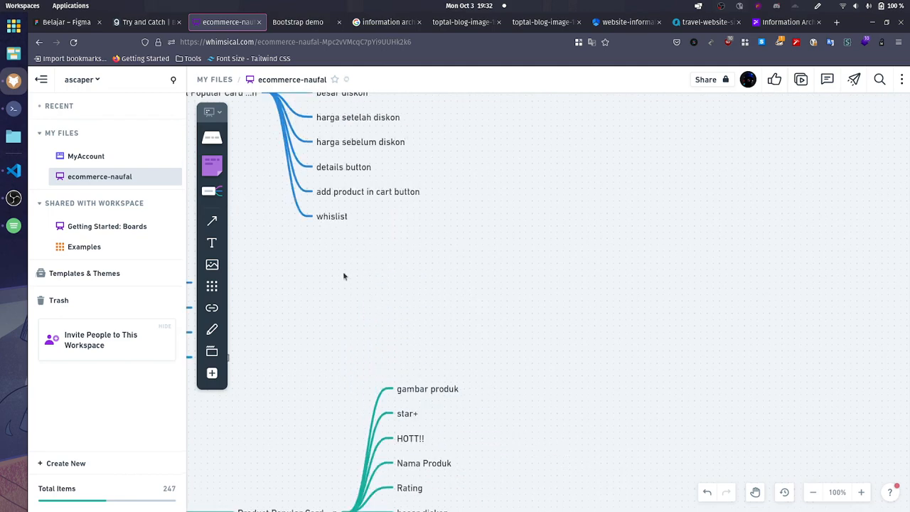
click(348, 221)
click(363, 216)
text(whislistproduct)
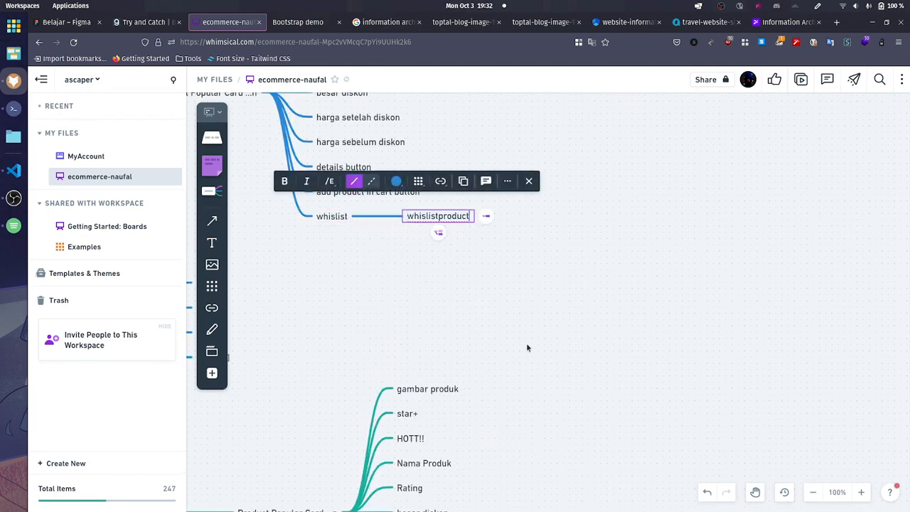
scroll(574, 386, down, 5)
click(581, 365)
scroll(419, 235, up, 4)
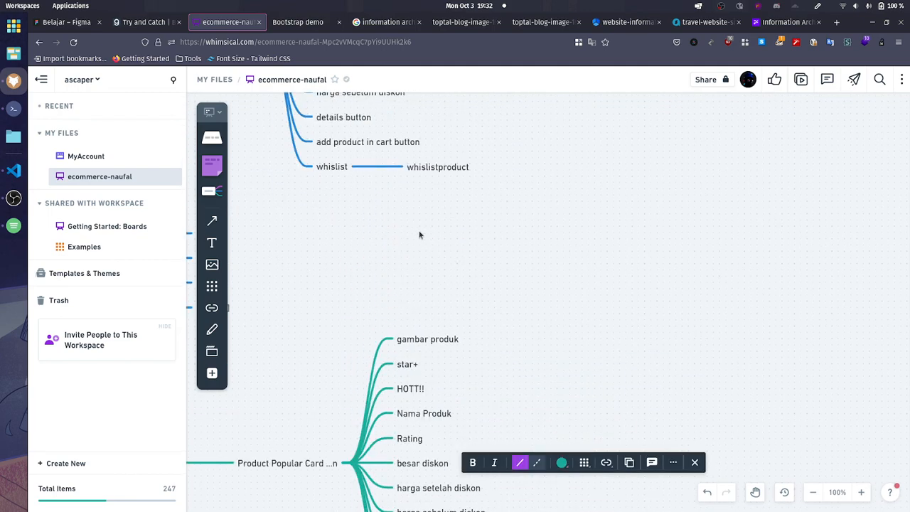
click(419, 143)
Step: Copy detailproduct() from the List Product by brand list card to the details button in the Popular Now product card
scroll(490, 187, down, 4)
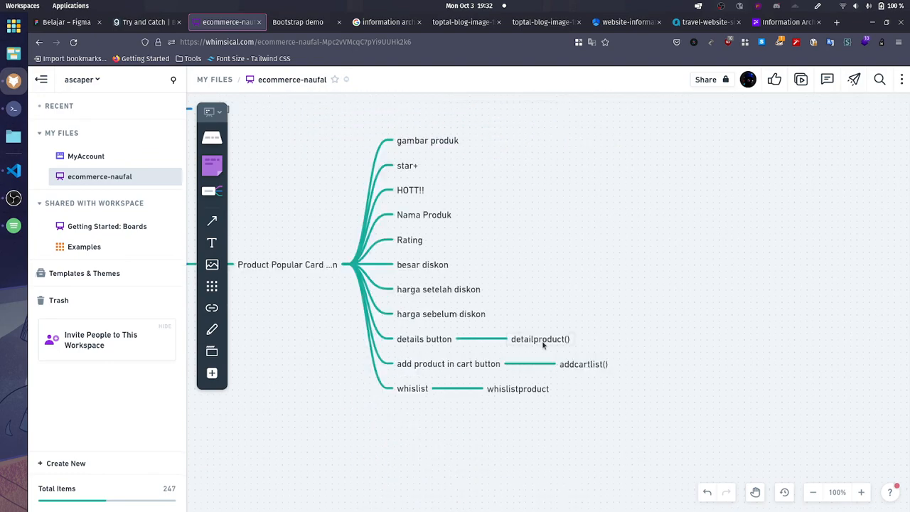
click(540, 342)
scroll(539, 345, up, 7)
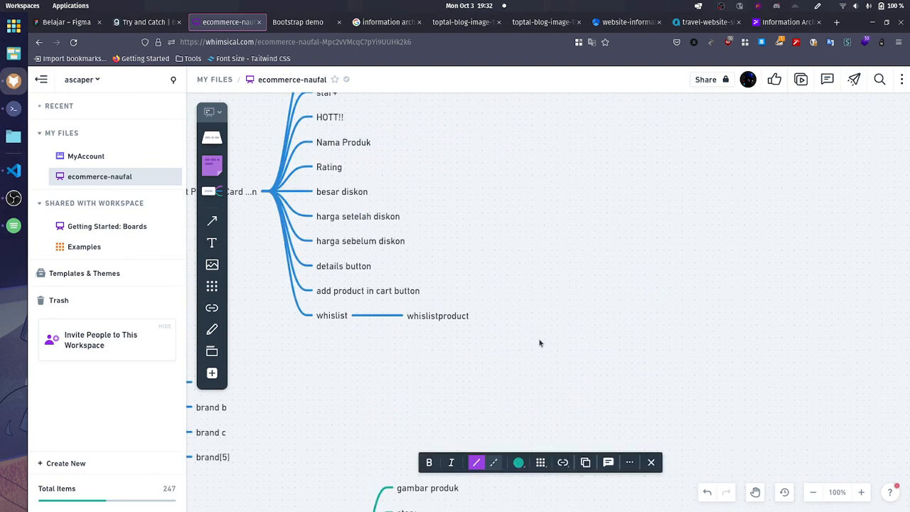
click(362, 267)
click(387, 266)
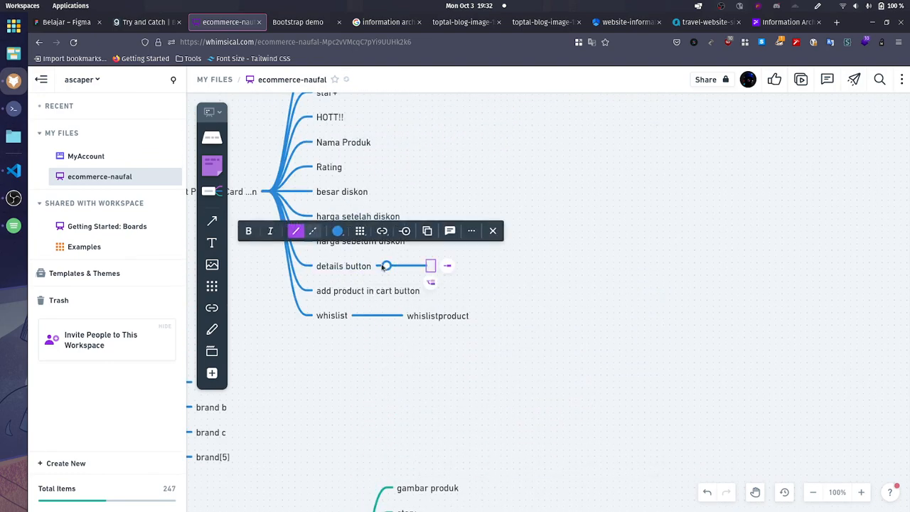
text(detailproduct())
Step: Copy addcartlist() from the List Product by brand list card to add product in cart button in the Popular Now product card
scroll(547, 349, down, 9)
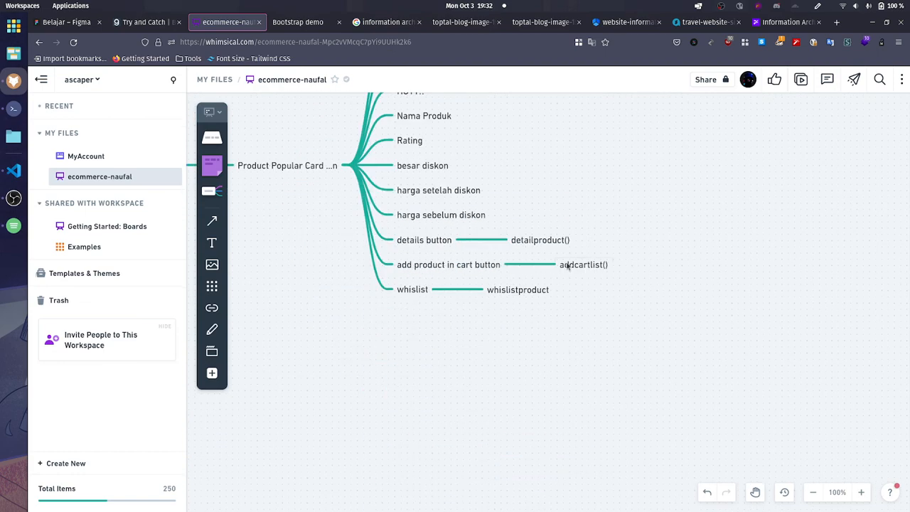
click(568, 266)
scroll(547, 334, up, 8)
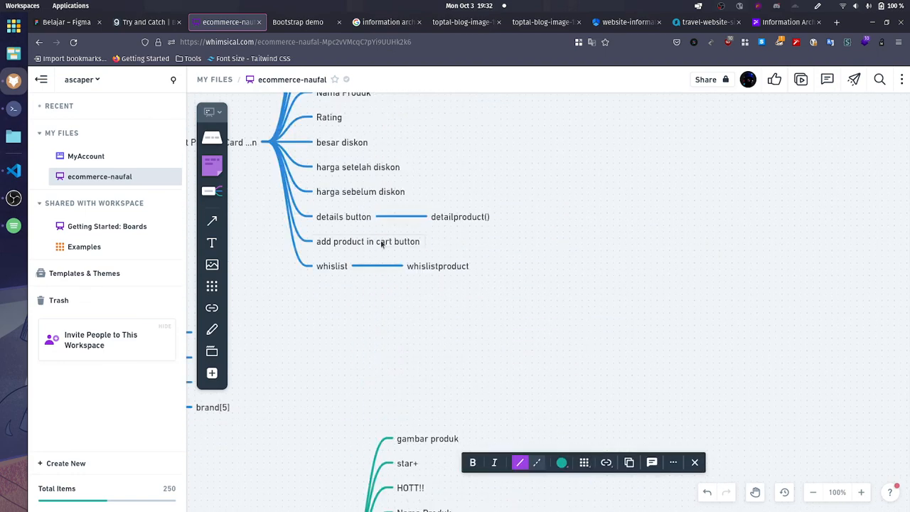
click(398, 242)
click(434, 242)
text(addcartlist())
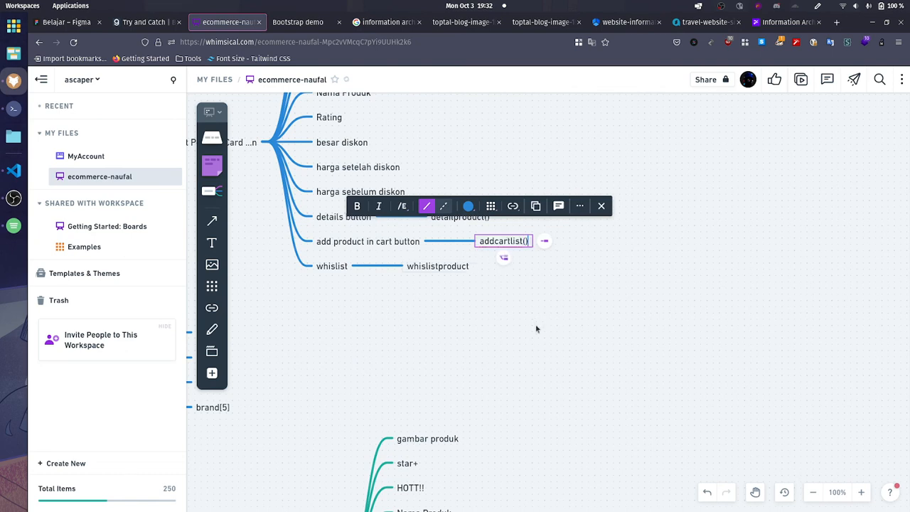
click(492, 341)
scroll(483, 349, down, 10)
scroll(482, 343, up, 4)
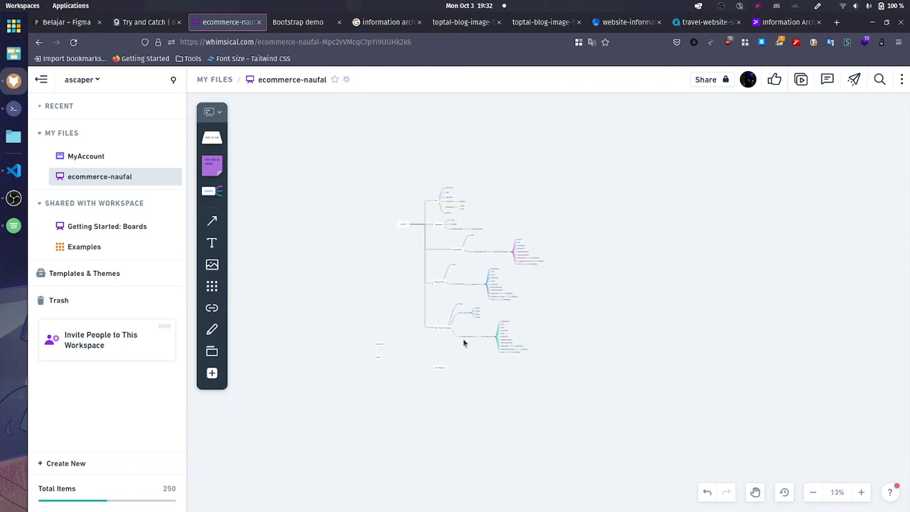
scroll(469, 398, up, 4)
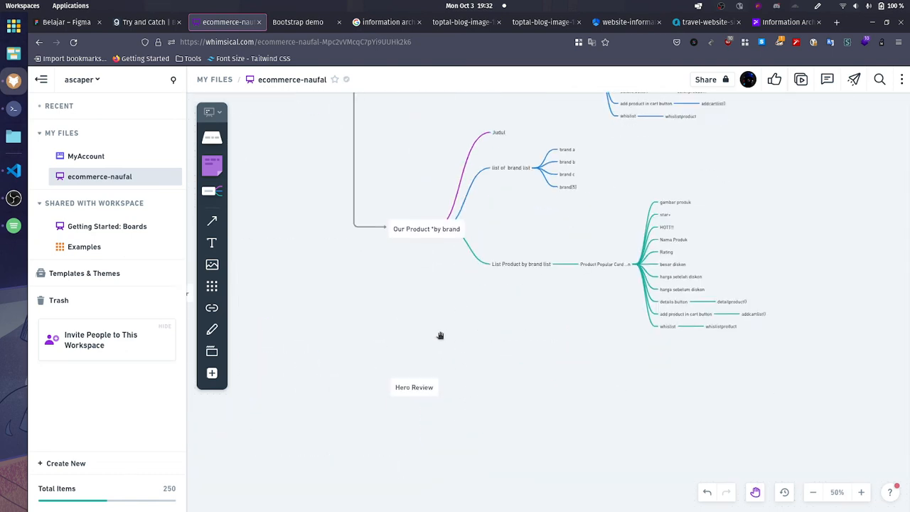
Step: Check the review hero section on the Bootstrap demo page and add Judul kecil as the first child of Hero Review
click(420, 376)
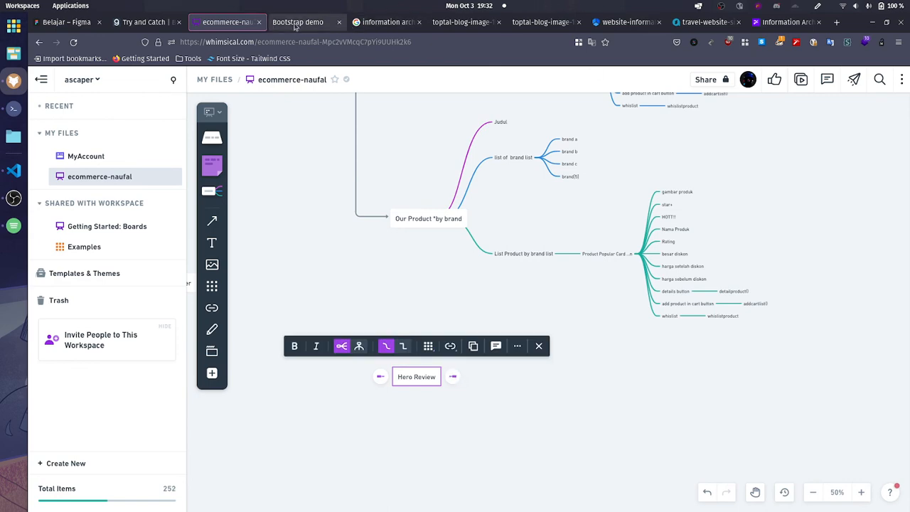
click(270, 25)
scroll(224, 217, down, 10)
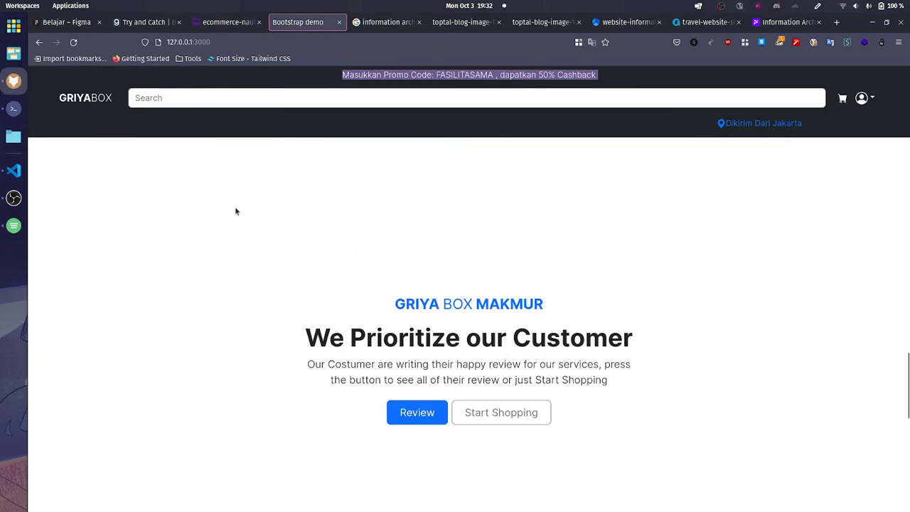
drag(424, 296, 636, 377)
click(431, 202)
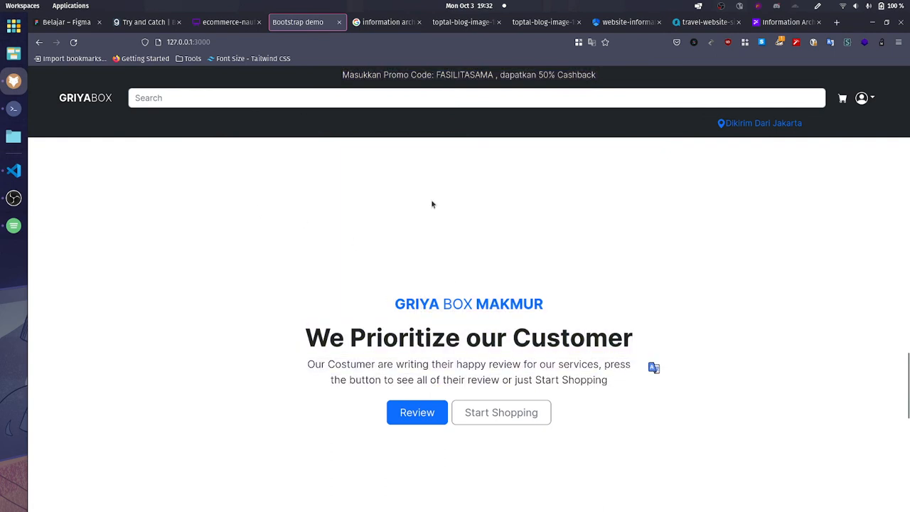
click(213, 21)
scroll(441, 327, down, 2)
click(455, 326)
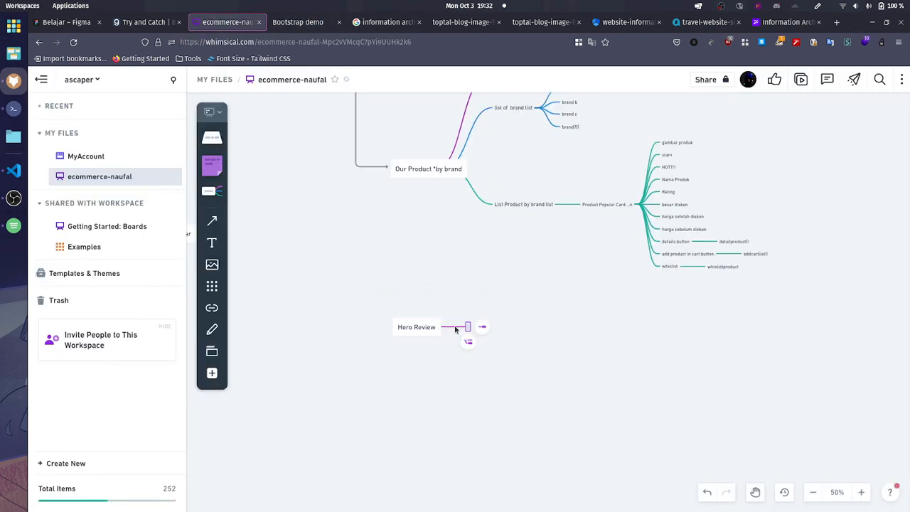
text(Jdhjl)
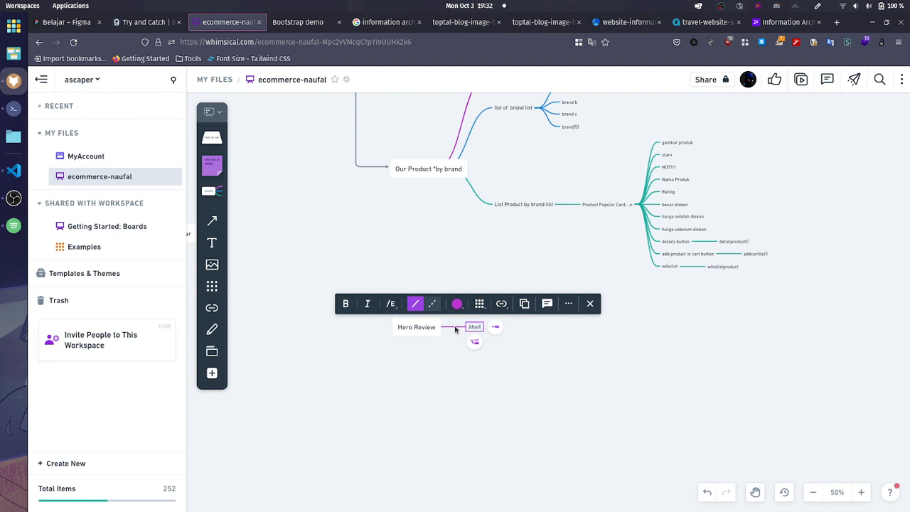
key(BackSpace)
key(BackSpace)
key(BackSpace)
key(BackSpace)
text(udul)
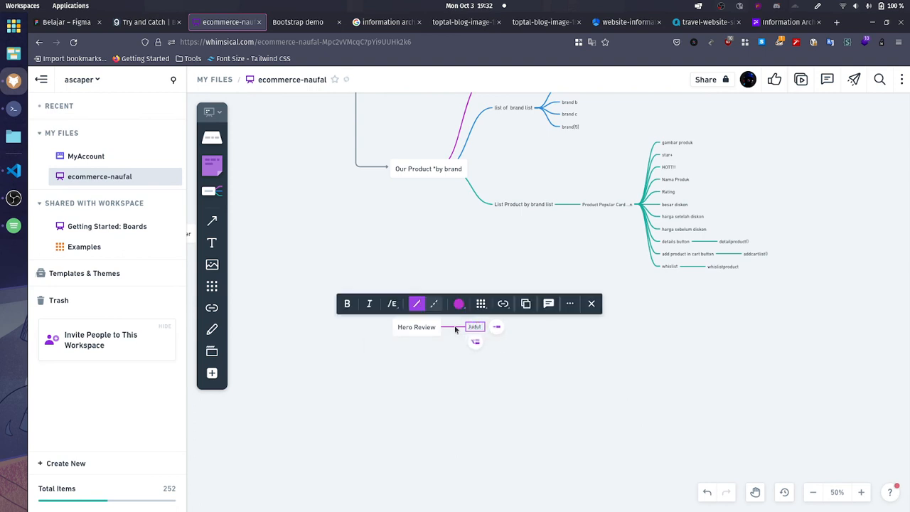
text( kecil)
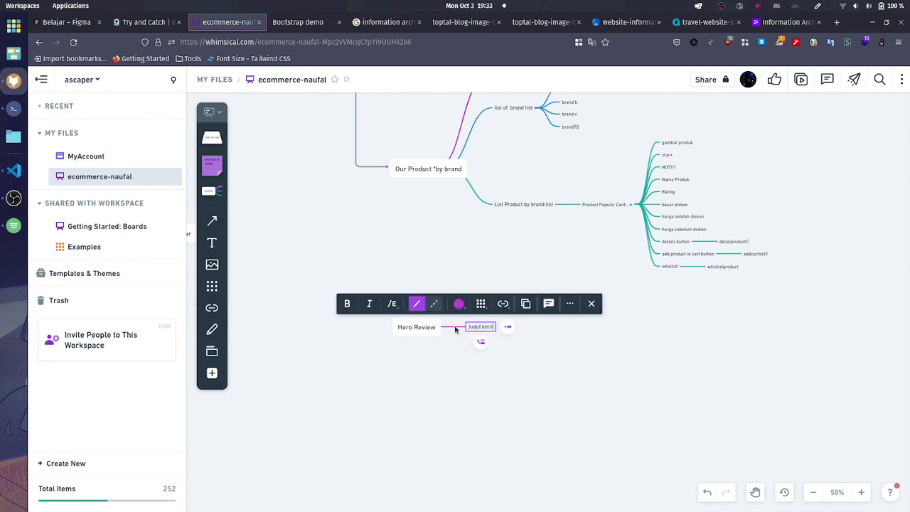
Step: Add Judul besar and Deskripsi as further children of Hero Review below Judul kecil
click(479, 343)
text(J)
key(BackSpace)
text(J)
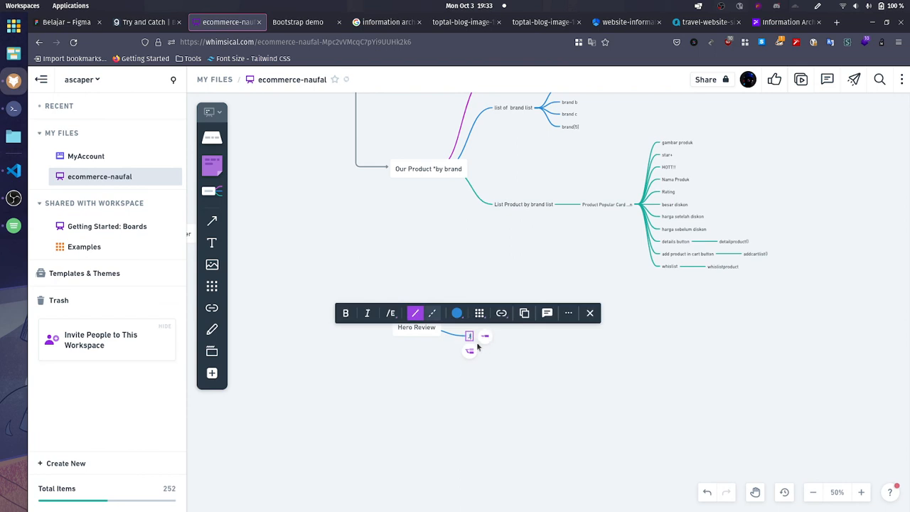
text(udul besar)
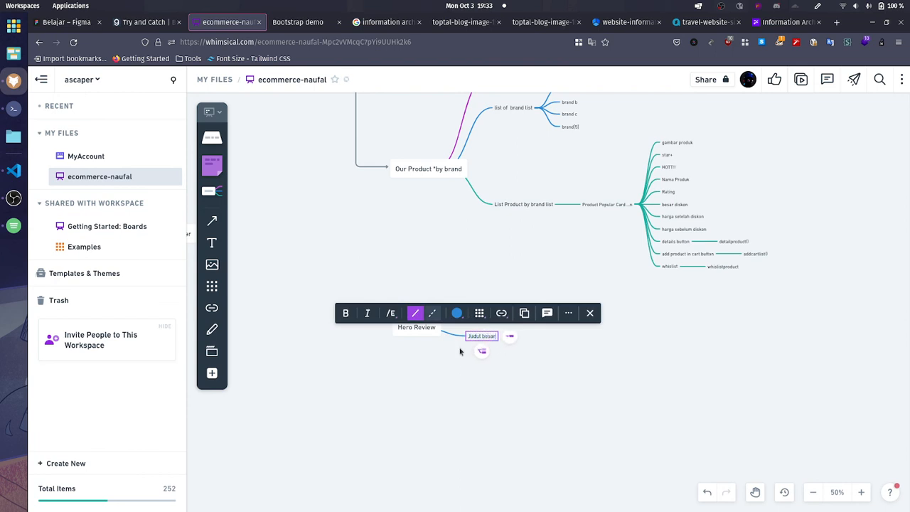
click(481, 358)
text(D)
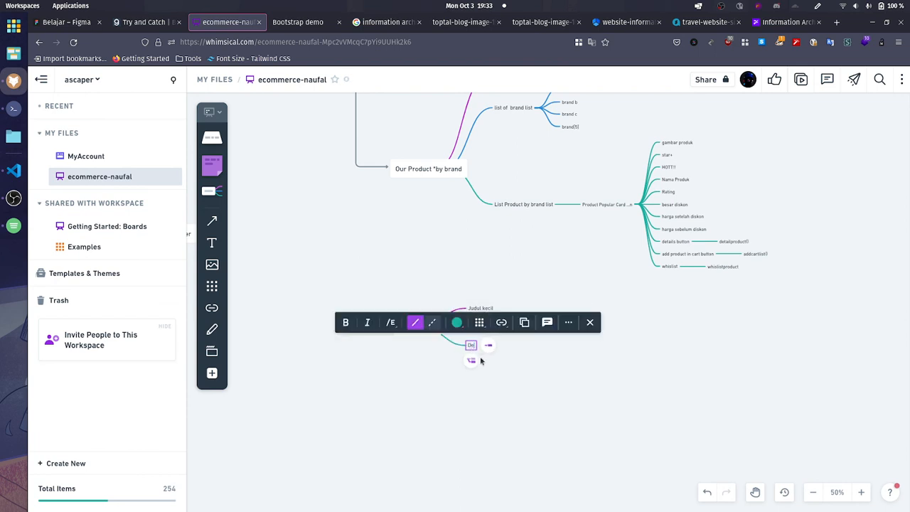
text(eskripsi)
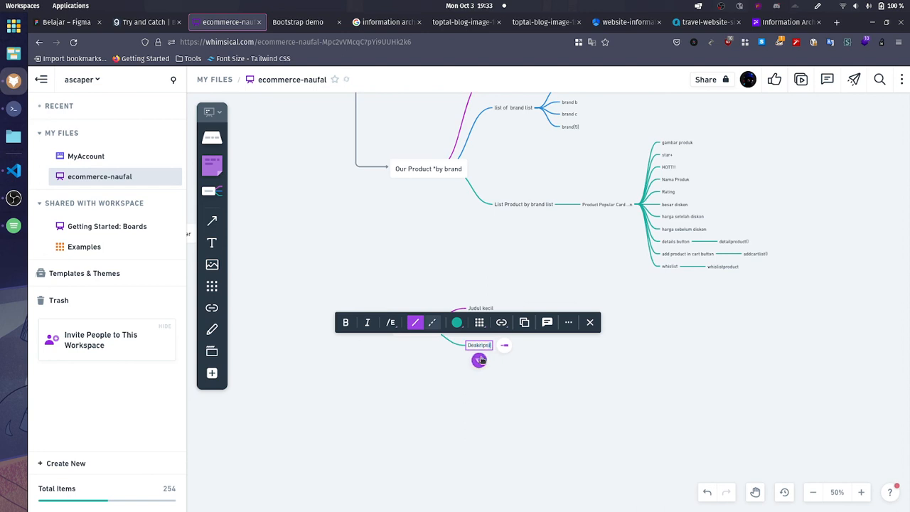
Step: Add Button Show Review and Button Startshopping as children of Hero Review below Deskripsi
click(480, 360)
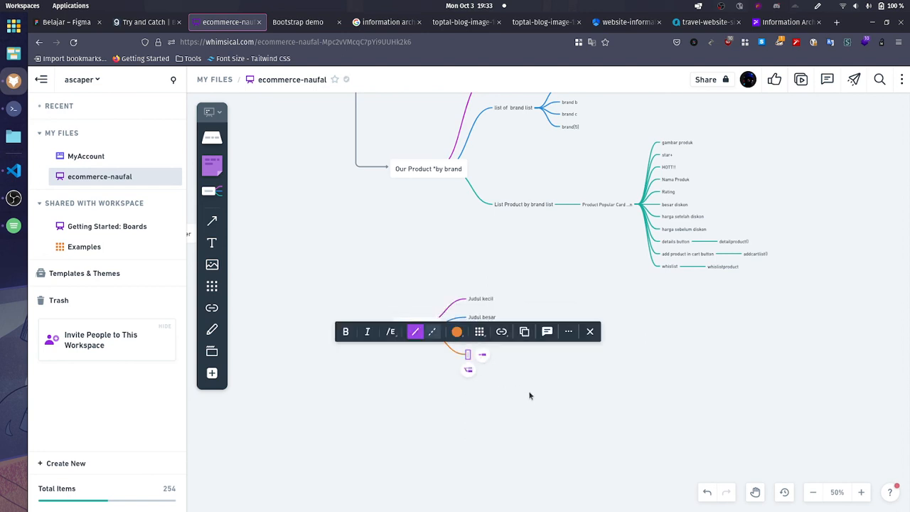
text(Button Review)
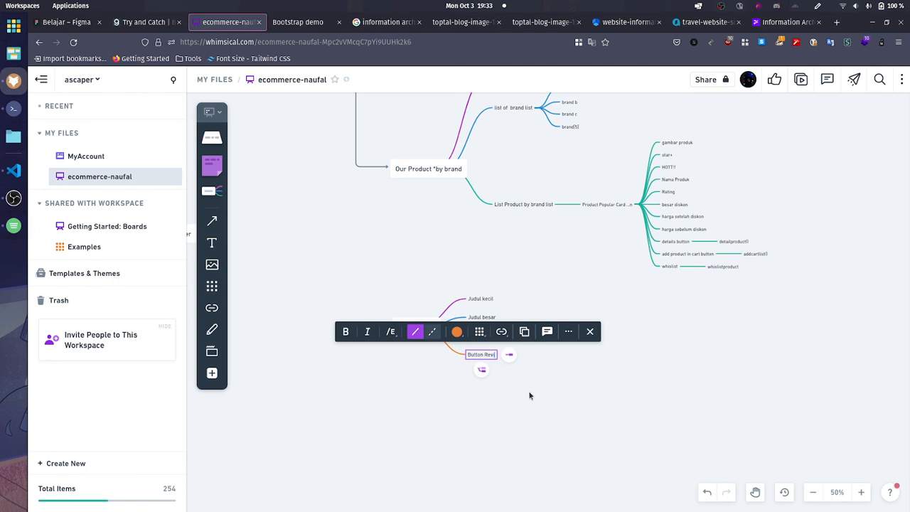
text(Show)
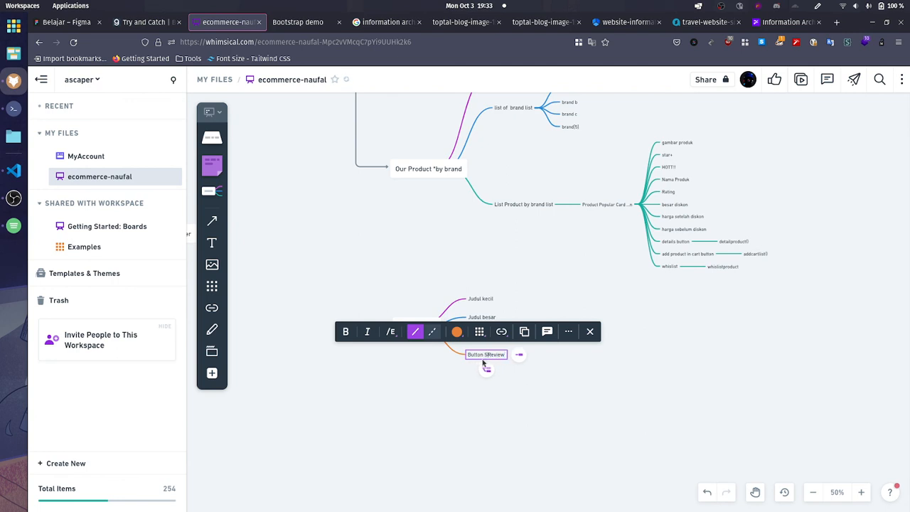
key(Return)
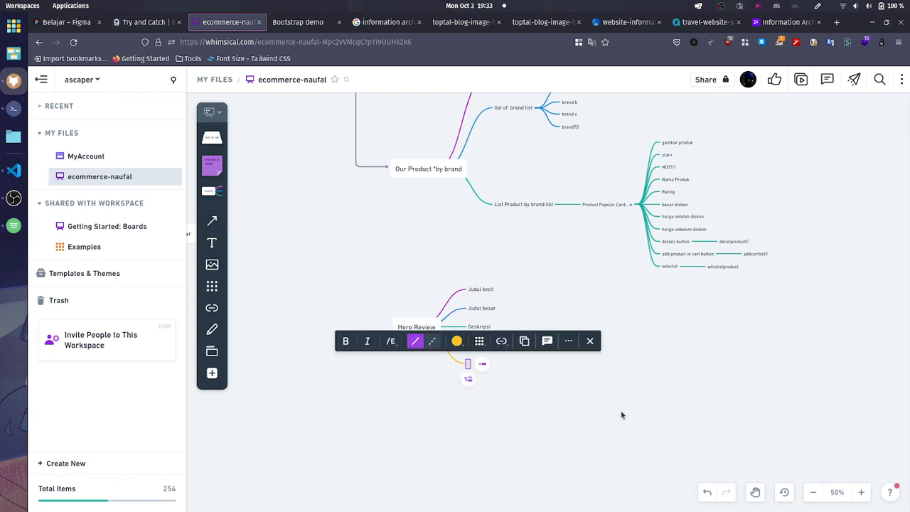
text(Button St)
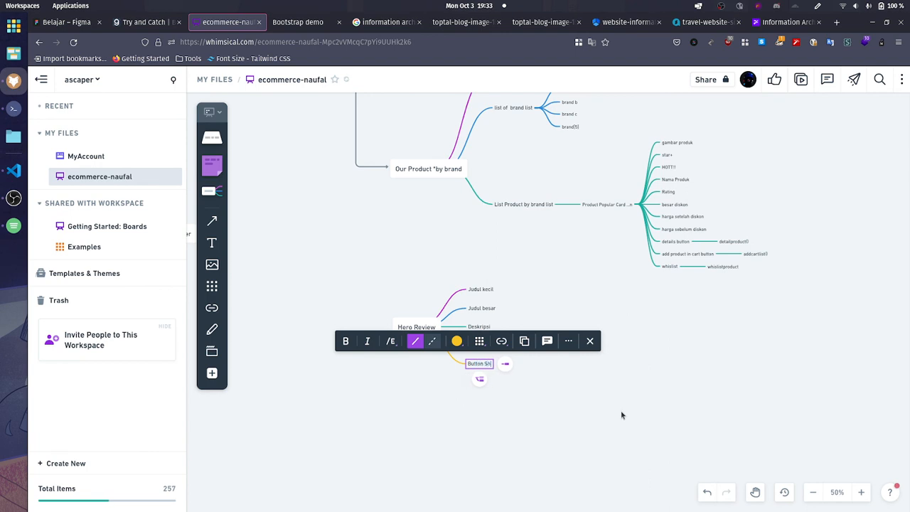
text(artshopping)
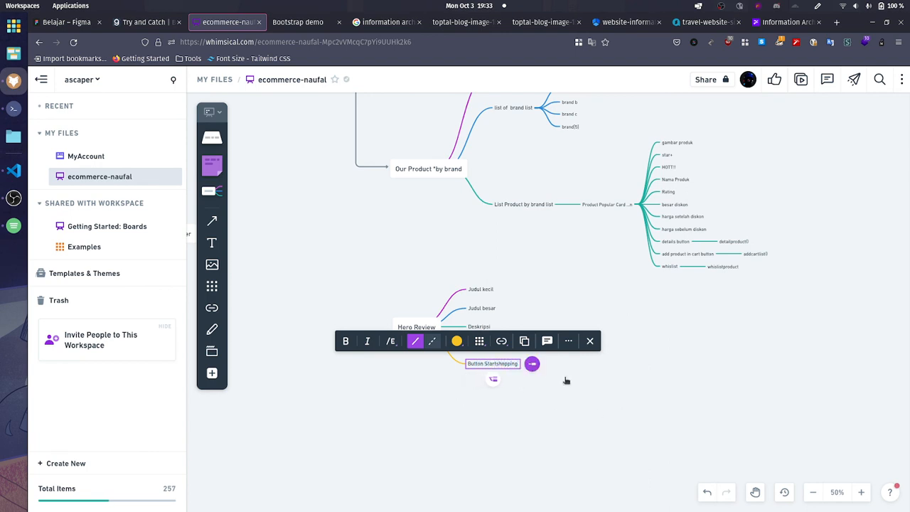
Step: Add url/katalog.html as a child of Button Startshopping
key(Tab)
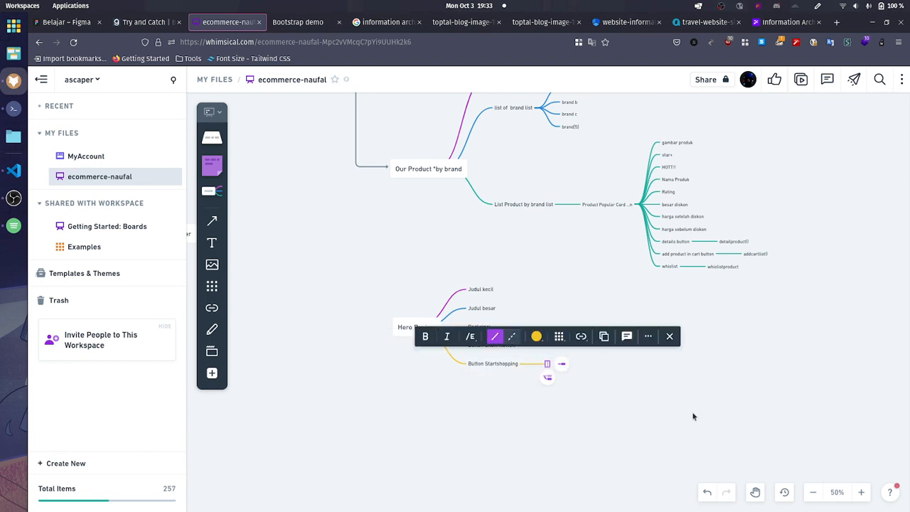
text(url())
key(BackSpace)
text(rl/katalog)
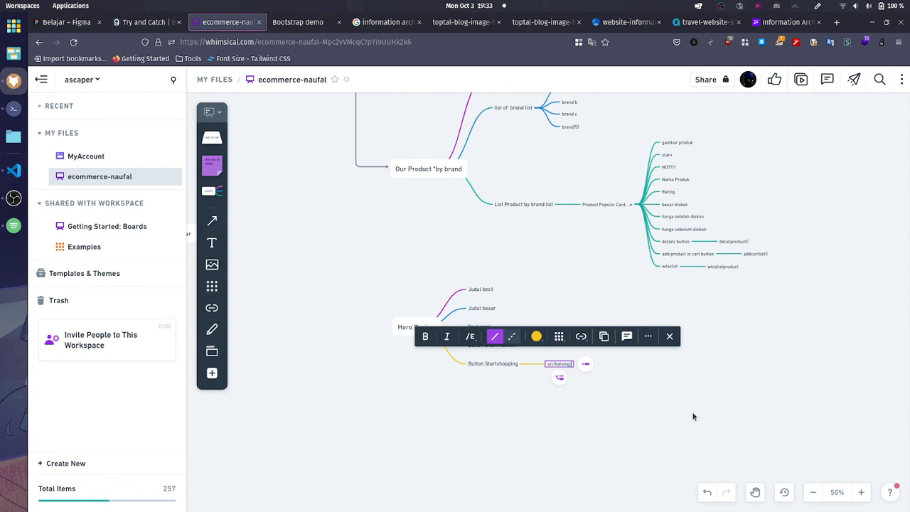
text(.html)
click(694, 415)
Step: Add url/review.html as a child of Button Show Review
click(498, 346)
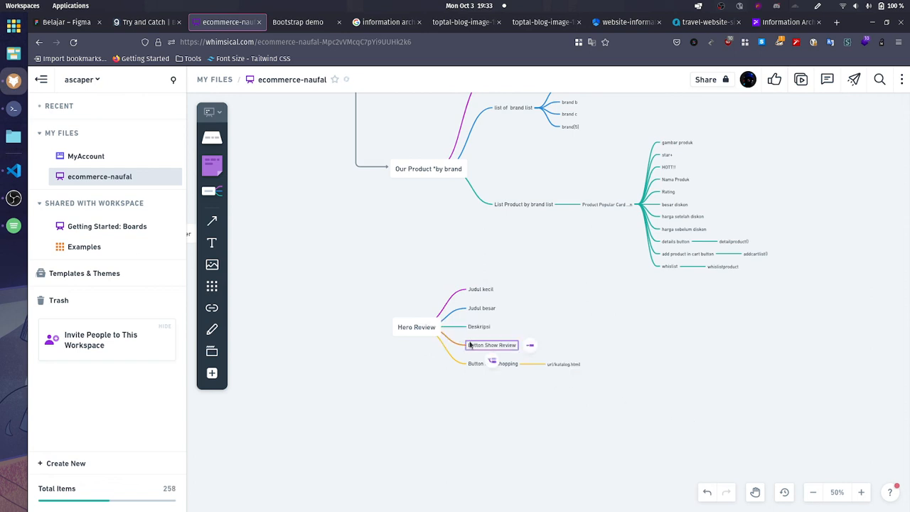
click(530, 346)
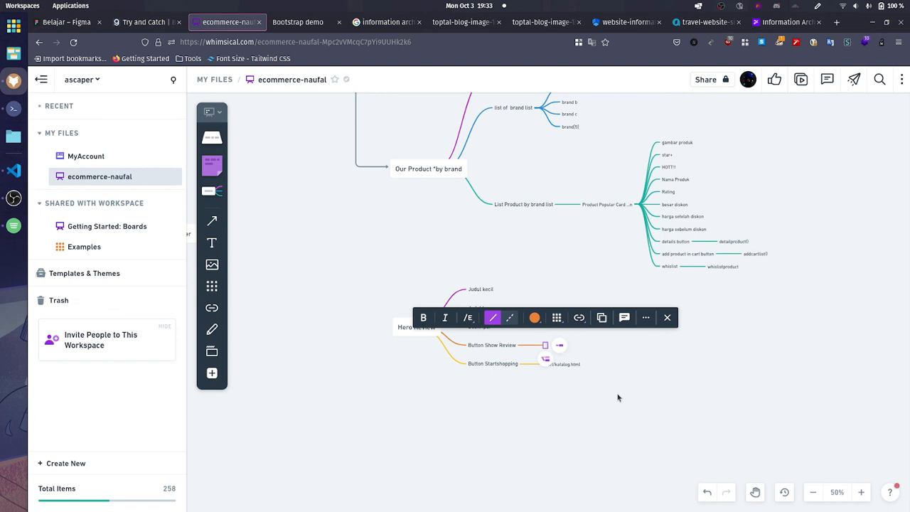
text(url/review)
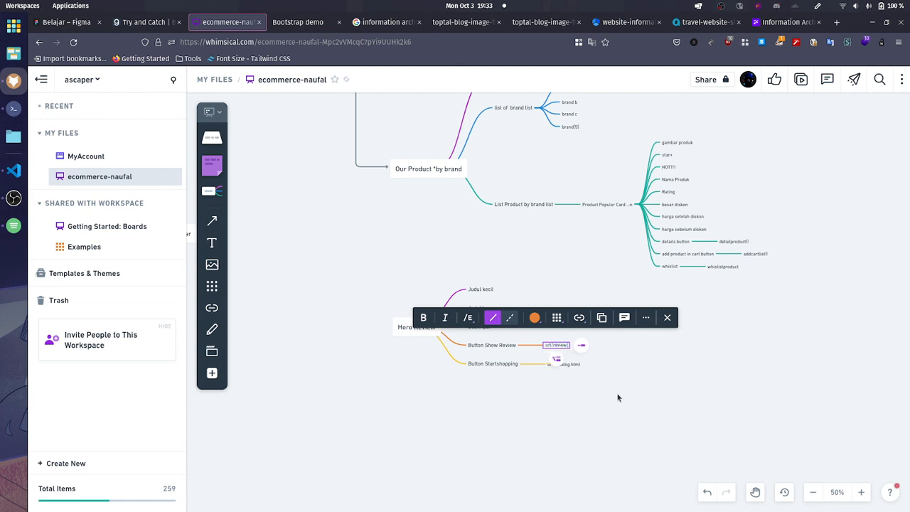
text(.html)
key(Escape)
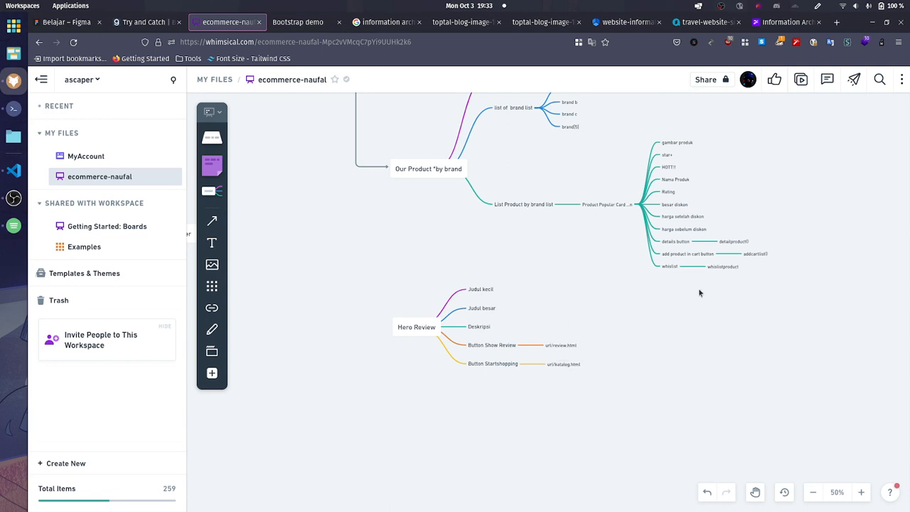
click(470, 329)
click(684, 356)
scroll(534, 379, up, 1)
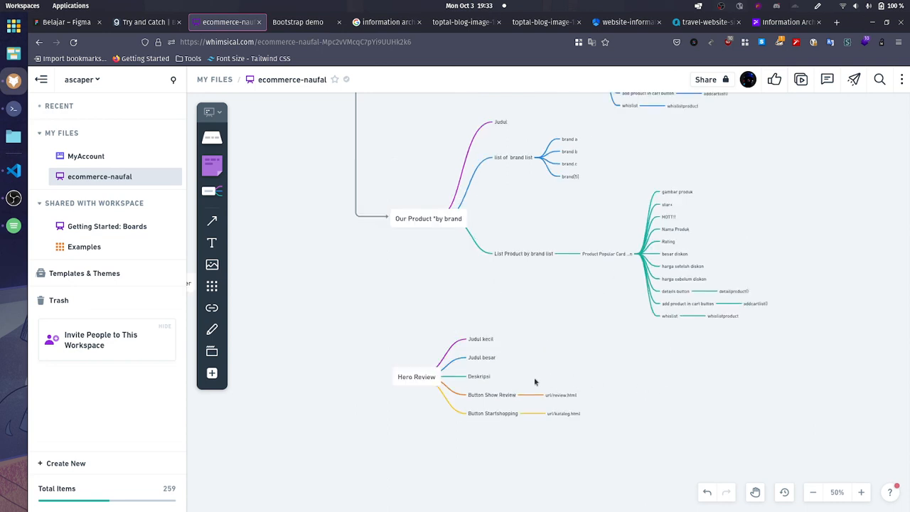
click(484, 358)
click(481, 338)
click(664, 409)
Step: Reposition the Hero Review node and arrange all its child branches on the node's right side
drag(426, 377, 422, 337)
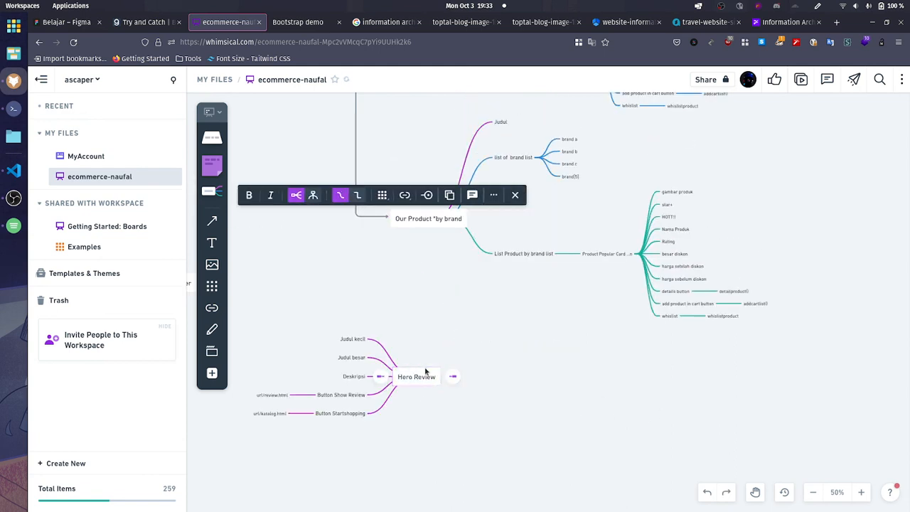
drag(424, 381, 447, 410)
click(312, 323)
drag(309, 315, 374, 464)
drag(380, 395, 534, 411)
click(379, 438)
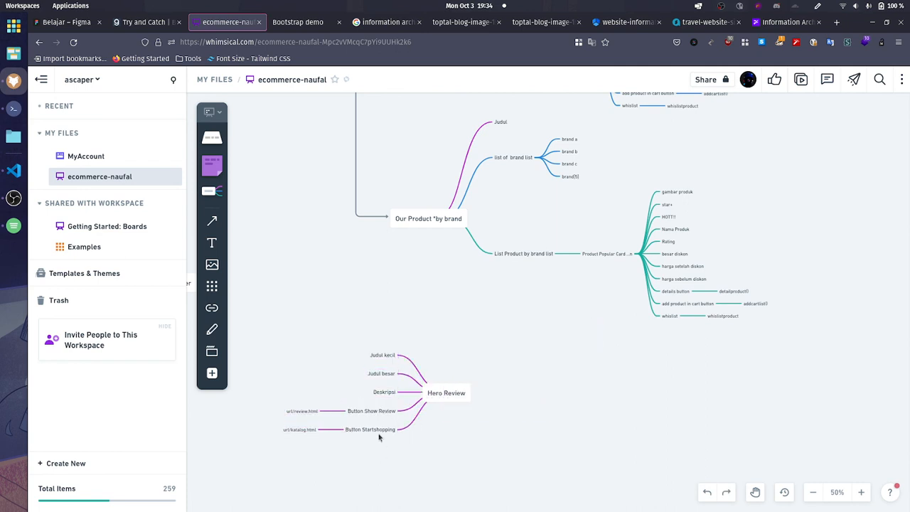
click(377, 416)
drag(428, 458, 271, 325)
drag(365, 411, 496, 415)
click(551, 451)
Step: Move Hero Review below Our Product *by brand and connect DOMLoaded to it along the existing vertical connector line
scroll(547, 451, up, 1)
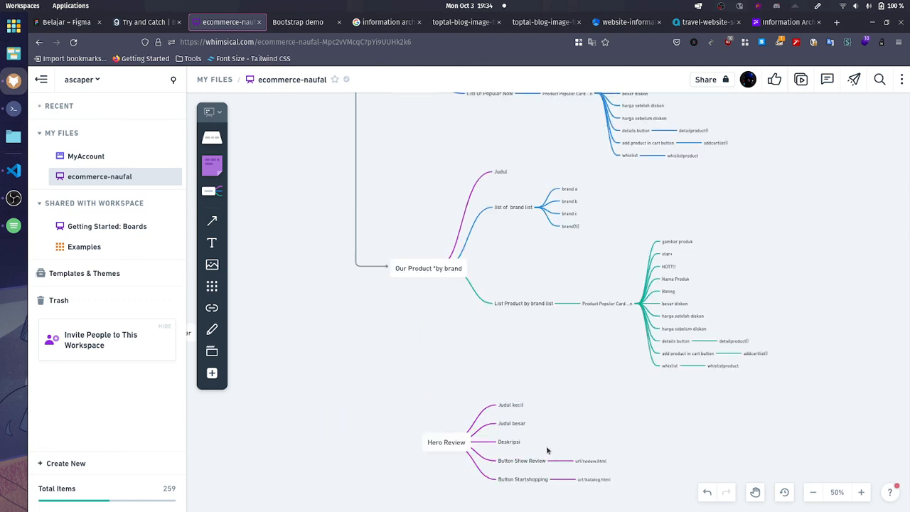
drag(441, 442, 410, 416)
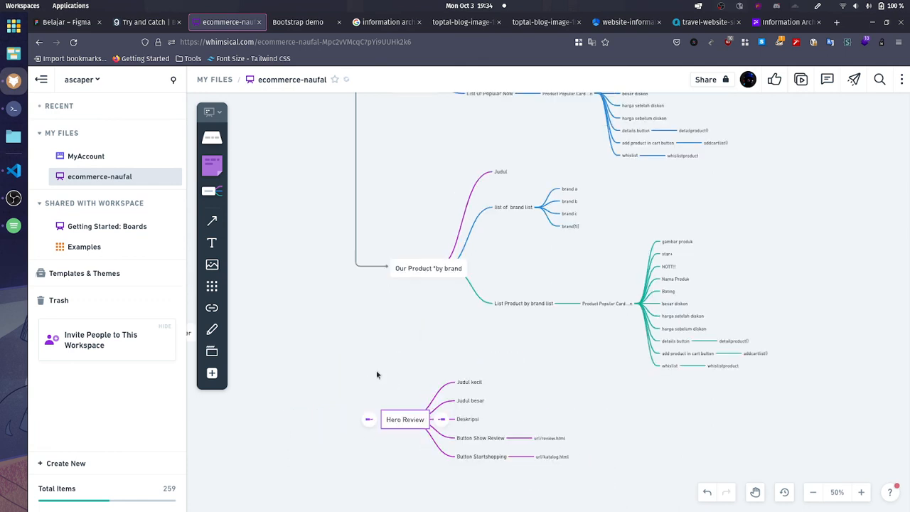
scroll(377, 375, up, 2)
scroll(377, 375, down, 5)
click(350, 256)
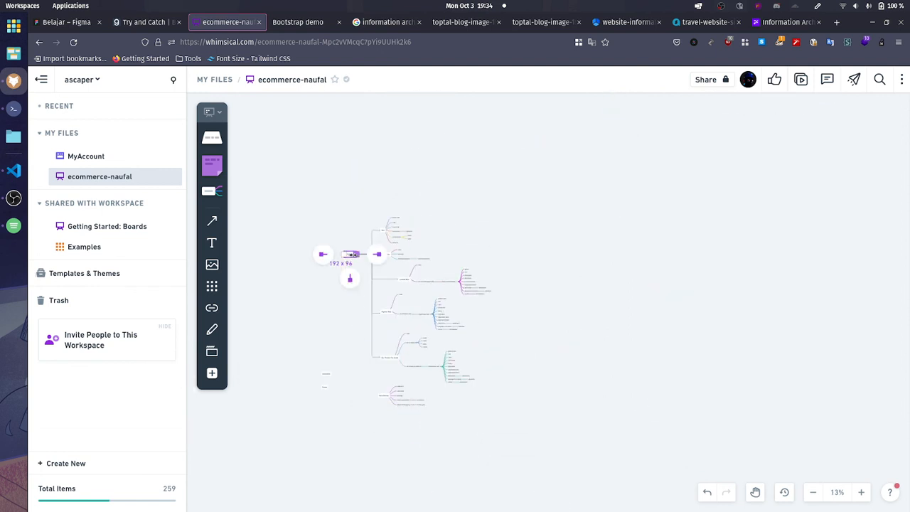
drag(365, 383, 378, 394)
drag(361, 331, 371, 337)
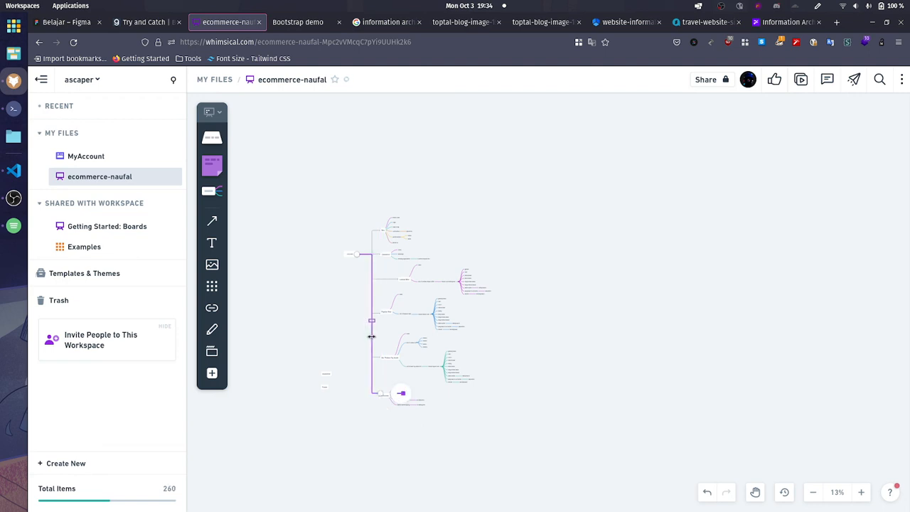
Step: Leave the connector's label empty and align the Hero Review node with the Our Product *by brand node above it
double_click(371, 336)
scroll(423, 361, down, 6)
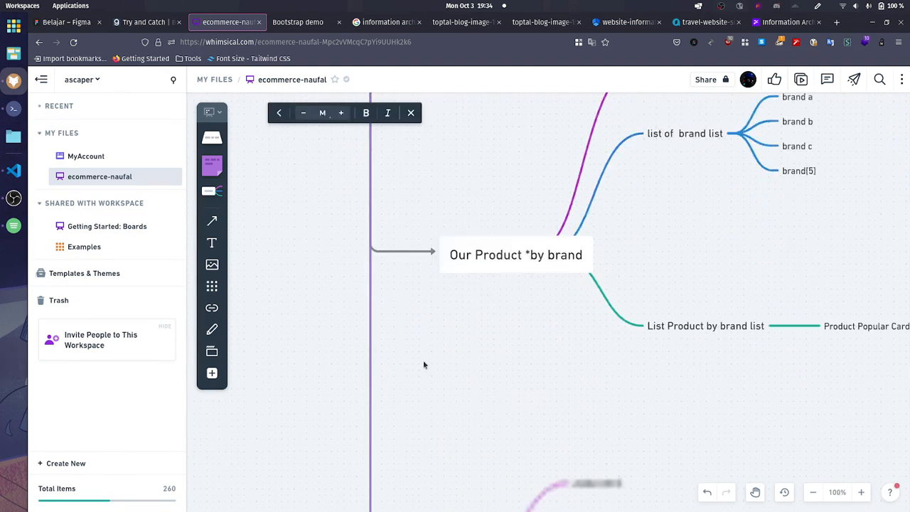
click(411, 418)
drag(456, 369, 445, 343)
click(411, 342)
Step: Move the newsletter node directly below the Hero Review section
scroll(461, 394, down, 5)
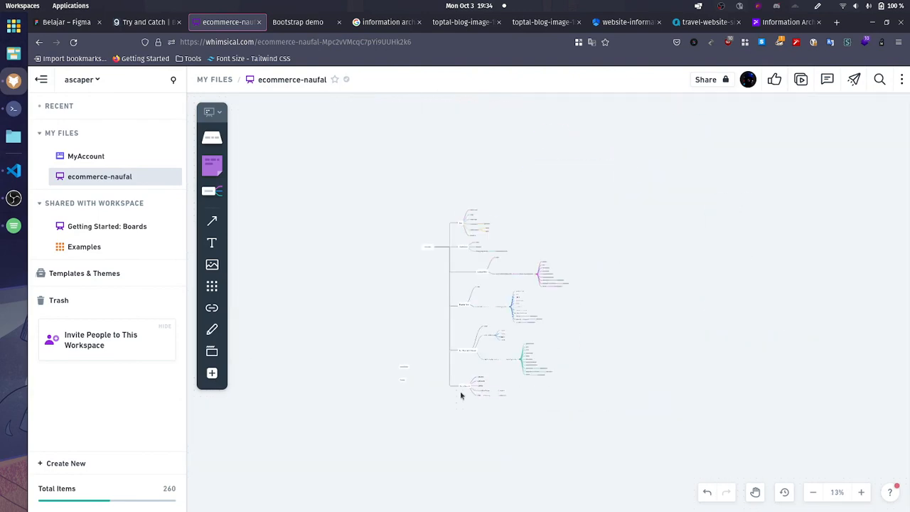
scroll(416, 390, up, 2)
scroll(427, 384, down, 5)
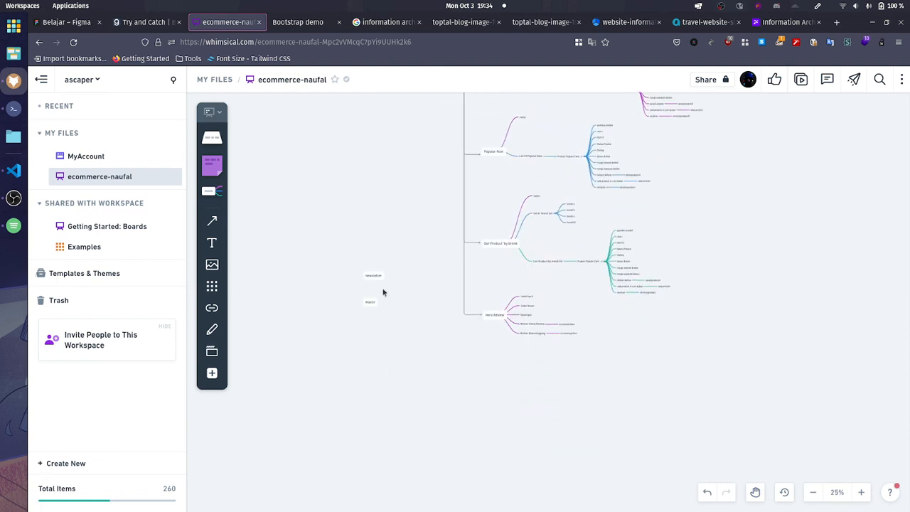
click(499, 373)
scroll(550, 406, up, 2)
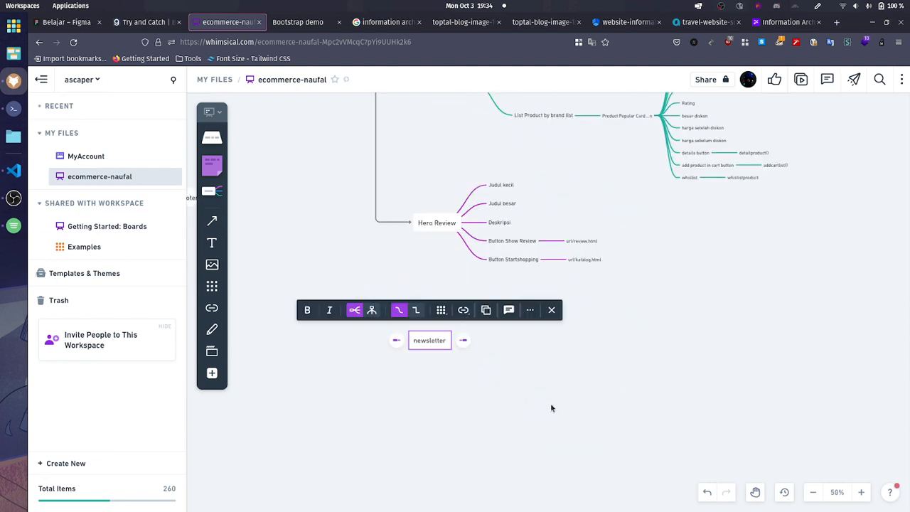
Step: Add Judul and Deskripsi as the first two child branches of the newsletter node
click(462, 340)
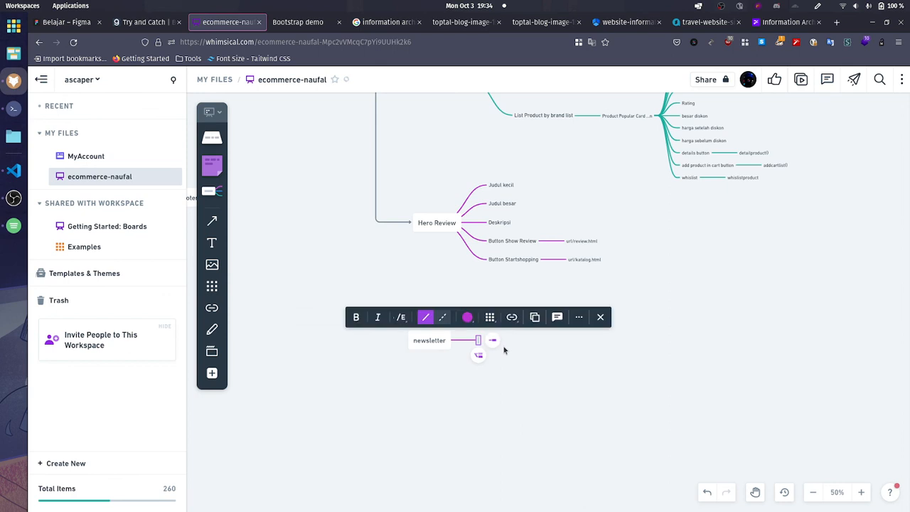
text(Judul)
click(487, 359)
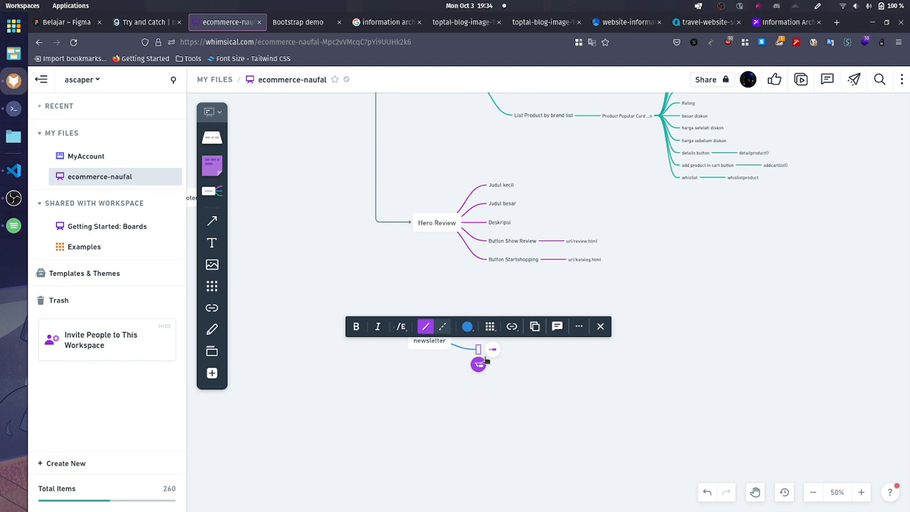
text(Desk)
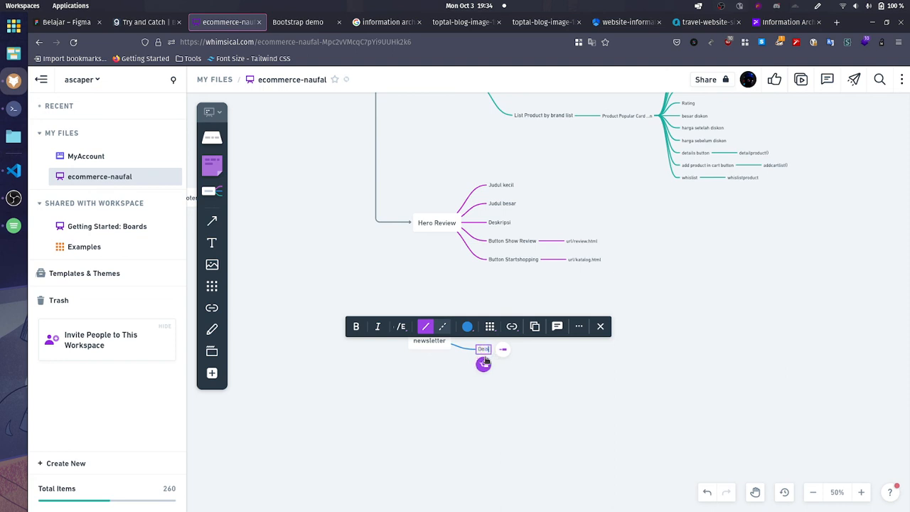
text(ripsi)
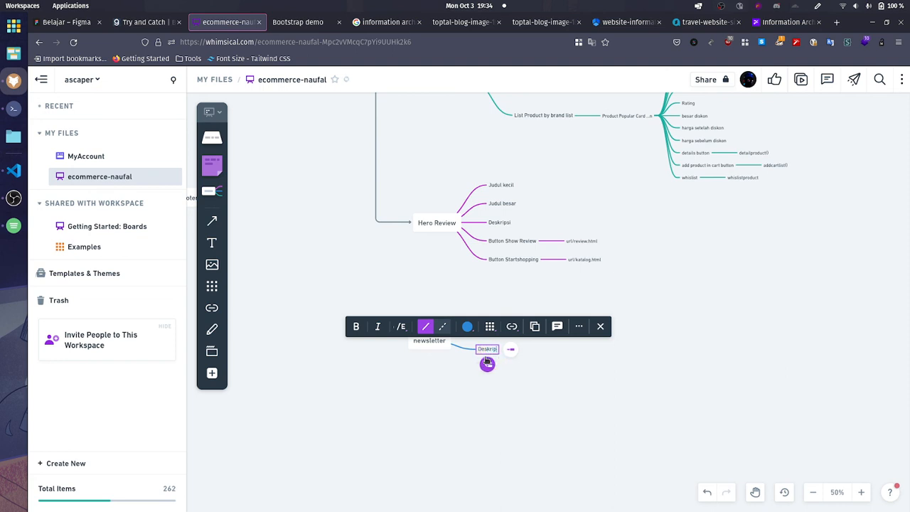
Step: Add Input email and Submit button as further children of newsletter below Deskripsi
click(488, 364)
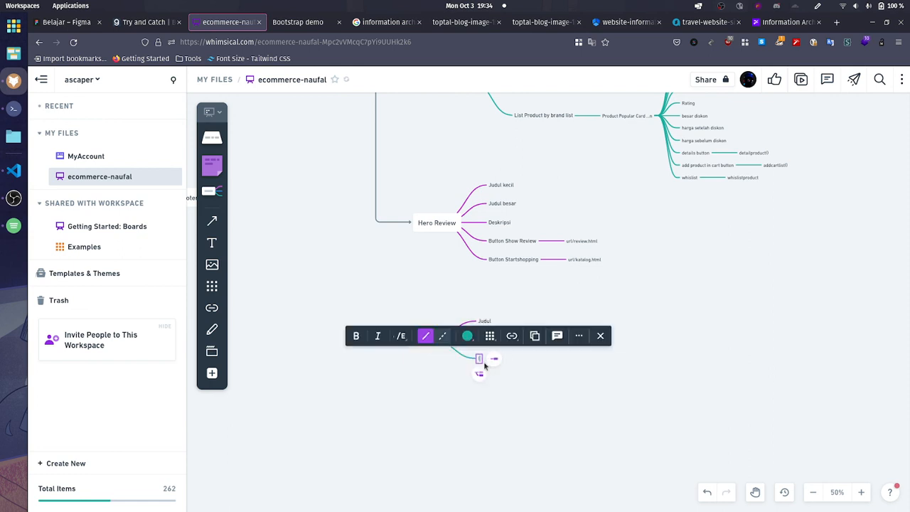
text(Input email)
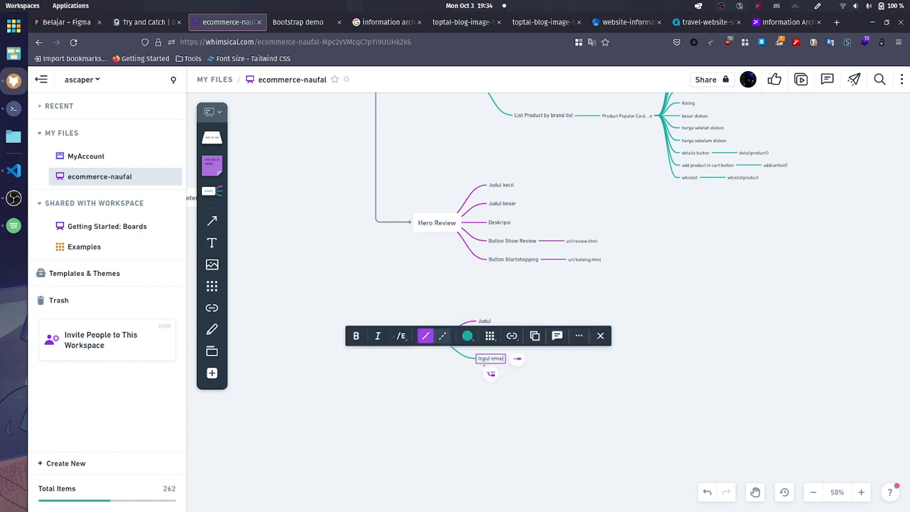
click(491, 374)
text(Sub)
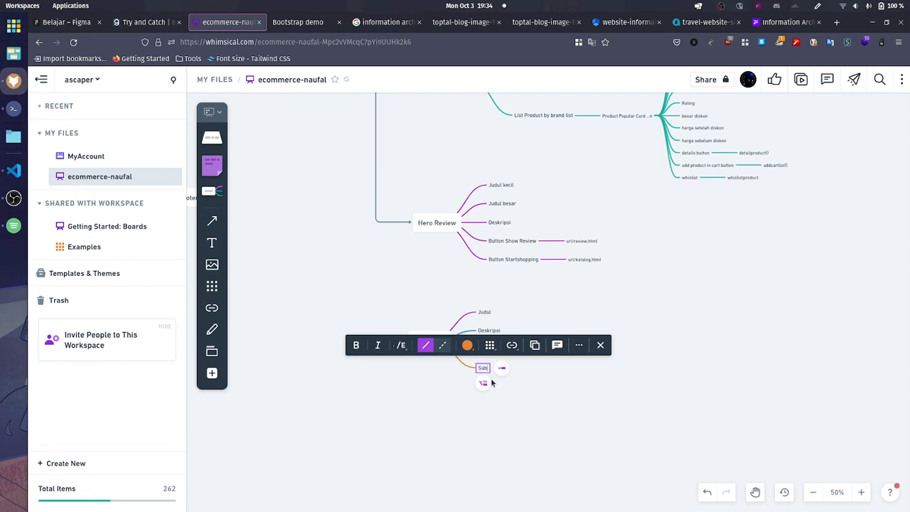
text(mit)
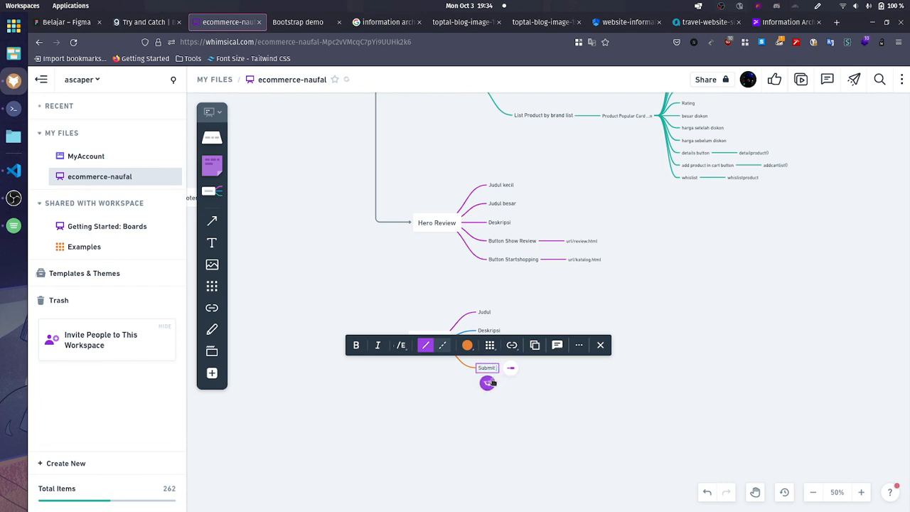
text( button)
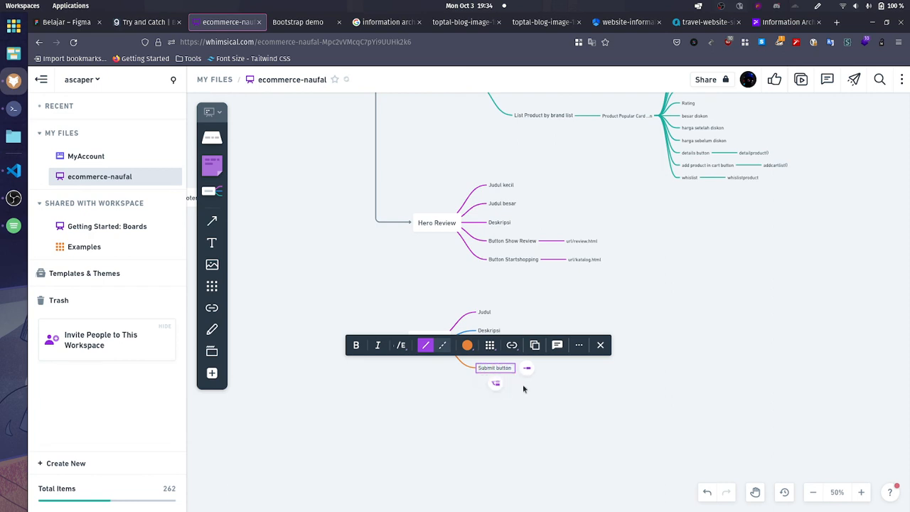
Step: Add sendSubcriberEmail() as a child of the Submit button branch
key(Escape)
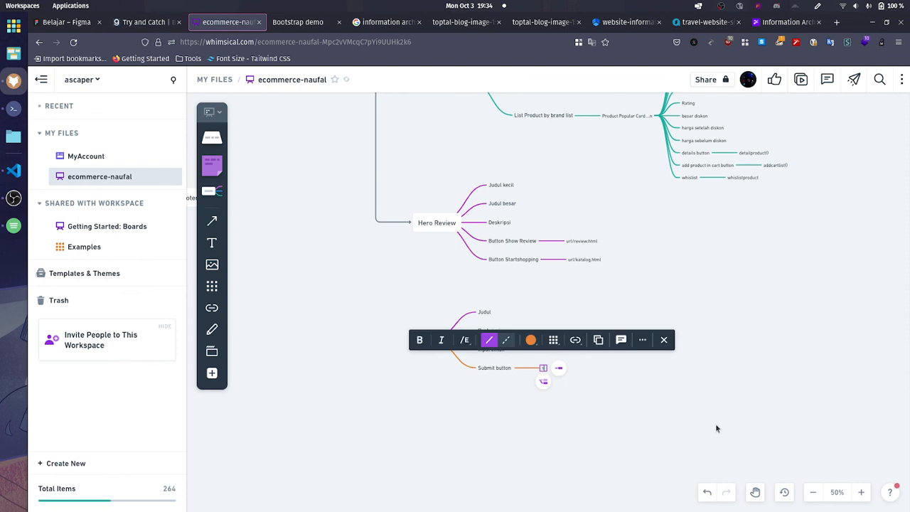
text(endd)
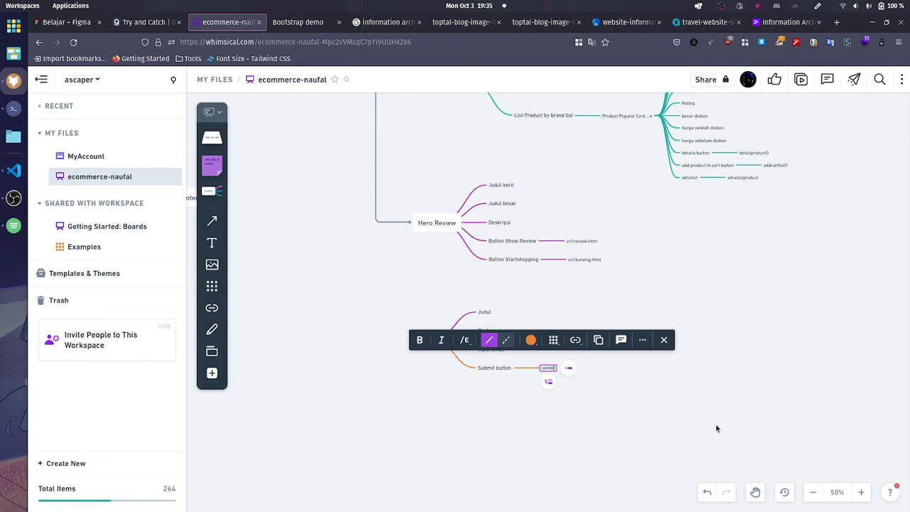
key(BackSpace)
text(Subcrib)
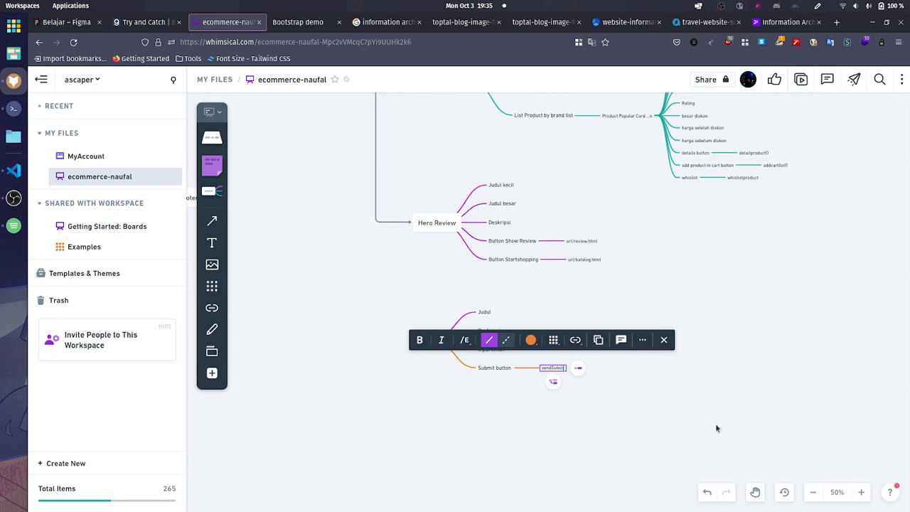
text(erEmail()
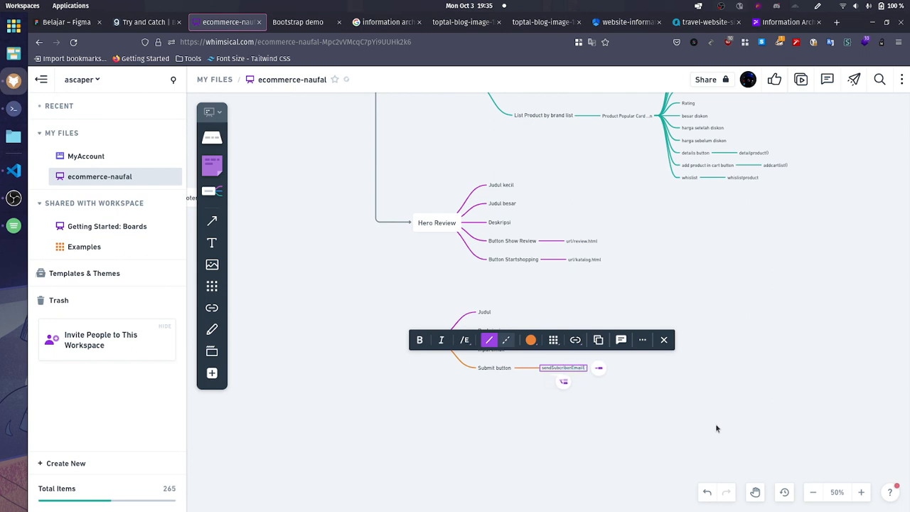
click(717, 428)
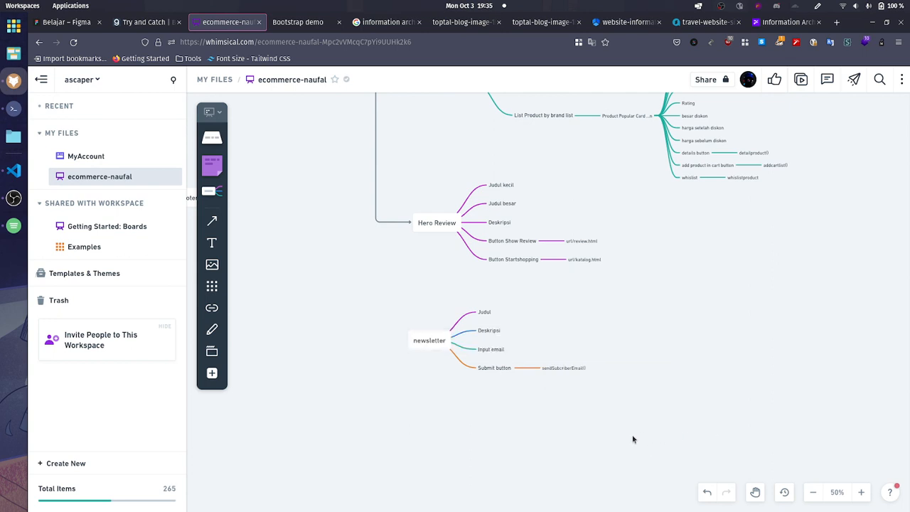
Step: Capitalise the newsletter node's title so it reads Newsletter
click(418, 348)
click(411, 325)
double_click(418, 341)
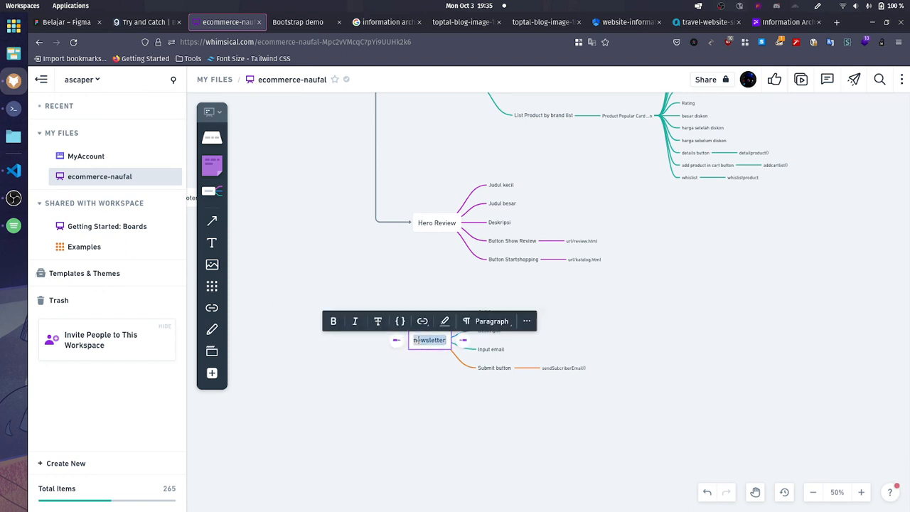
double_click(423, 342)
click(430, 344)
key(Home)
key(shift+Right)
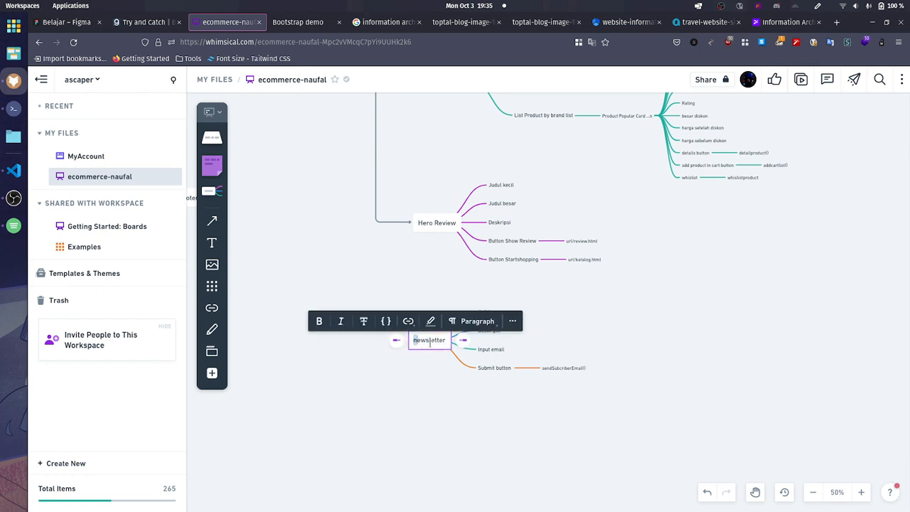
text(N)
click(465, 372)
Step: Connect DOMLoaded to the Newsletter node and route the connector along the existing vertical line
ctrl+scroll(460, 365, down, 5)
scroll(411, 270, up, 3)
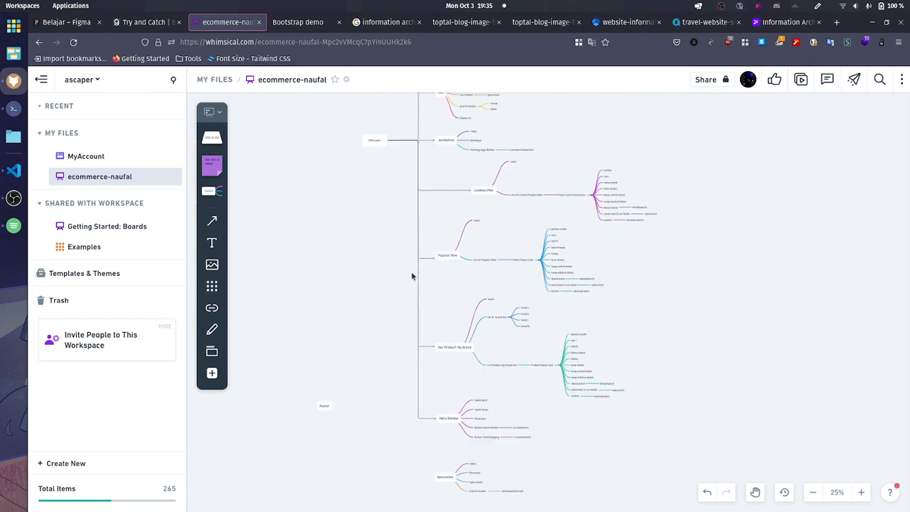
scroll(390, 239, up, 3)
click(371, 241)
scroll(402, 246, down, 3)
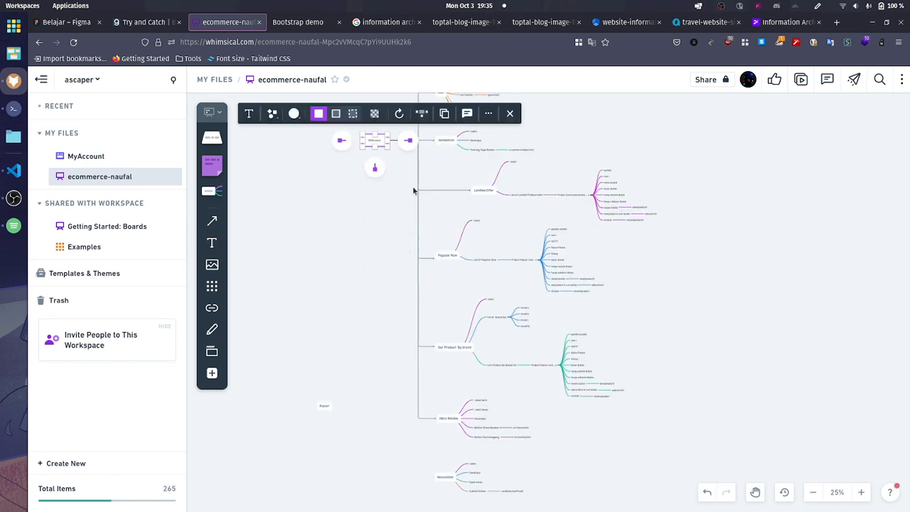
drag(409, 144, 436, 480)
click(393, 429)
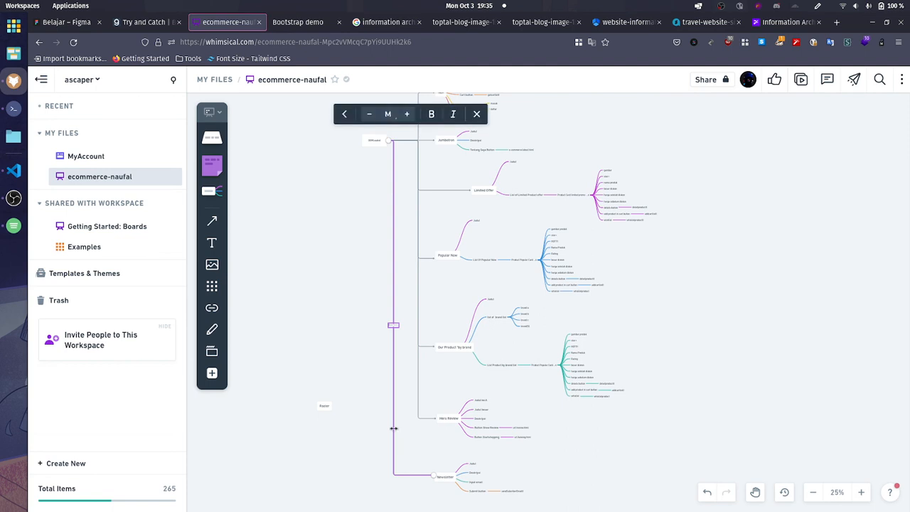
drag(392, 429, 418, 401)
Step: Adjust the end of the DOMLoaded connector so it meets the middle of the Newsletter node's edge
scroll(444, 505, up, 5)
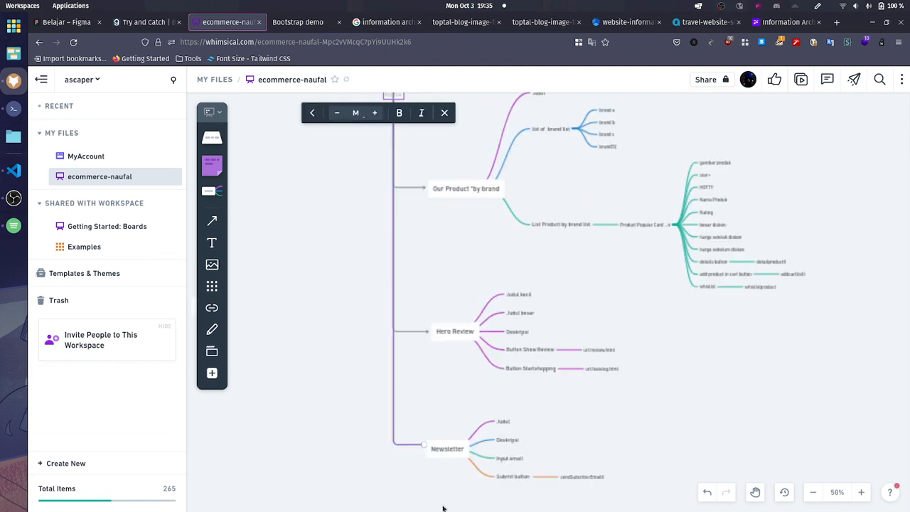
scroll(386, 379, down, 5)
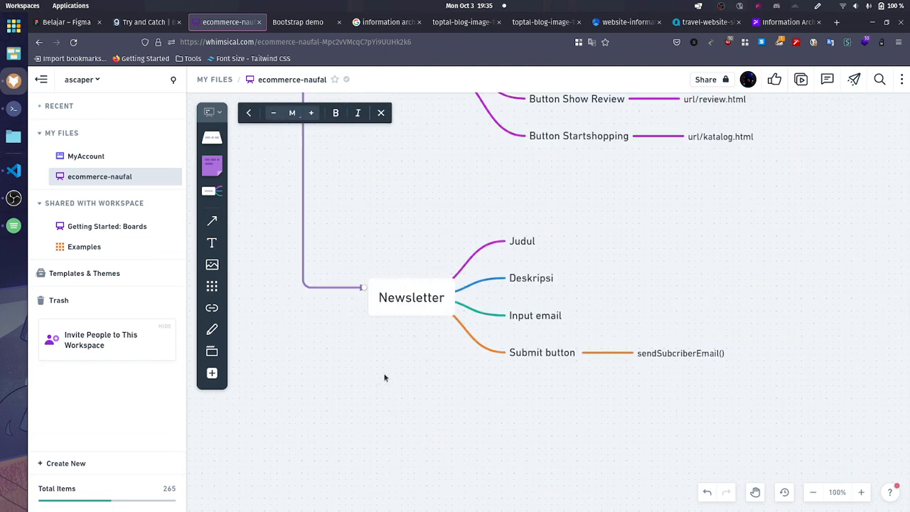
click(364, 288)
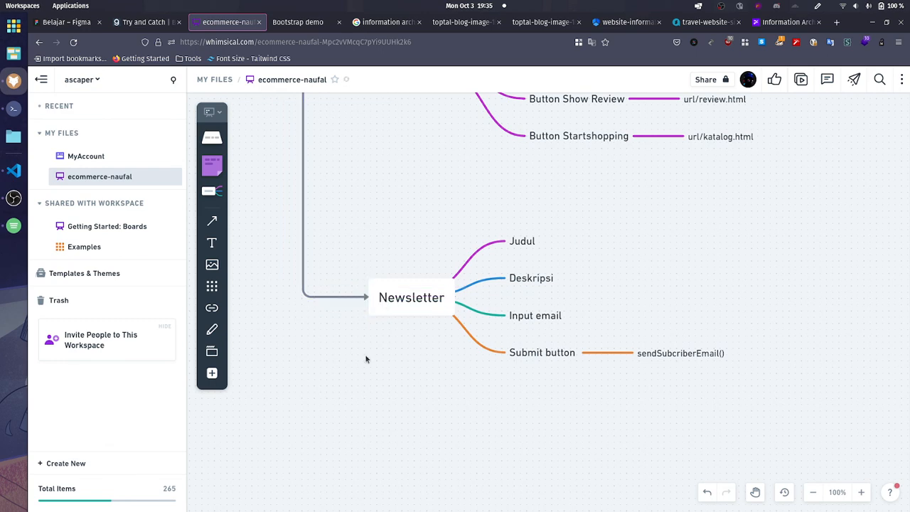
Step: Move the Footer node directly below the Newsletter section
scroll(366, 358, down, 5)
drag(361, 379, 382, 379)
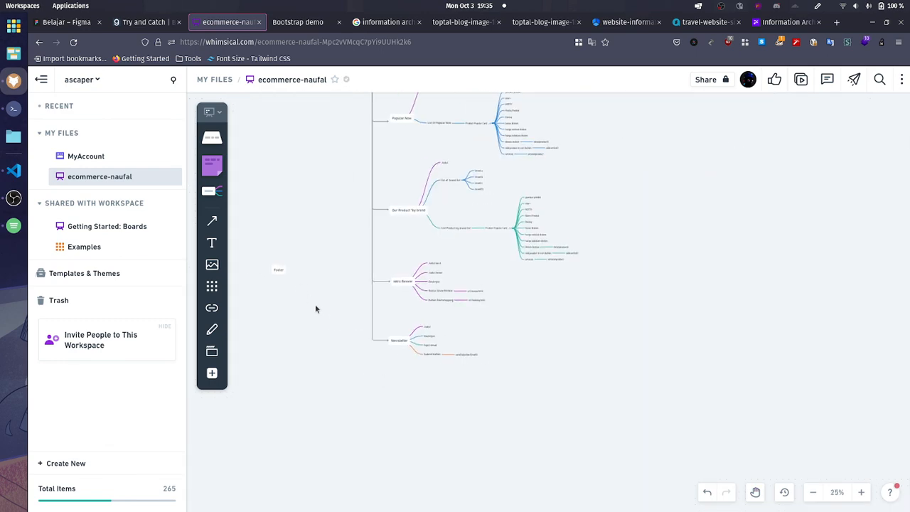
scroll(414, 403, up, 2)
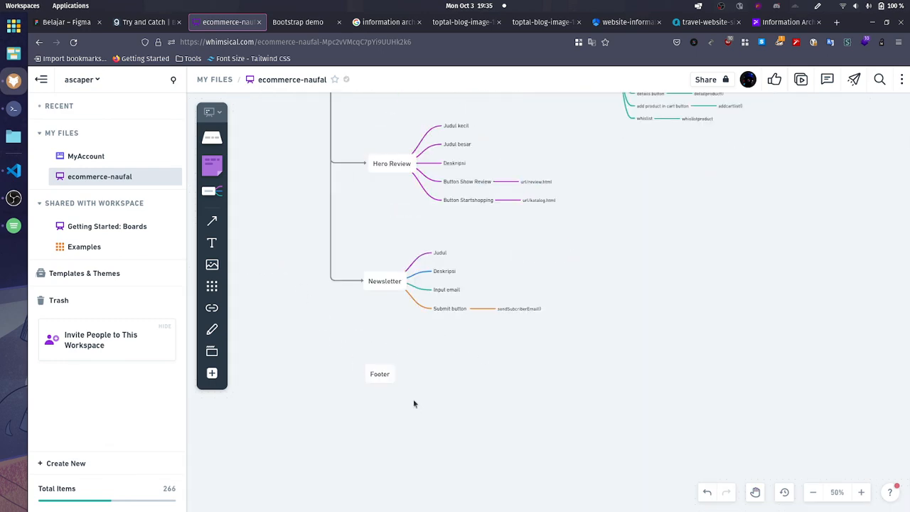
Step: Connect DOMLoaded to the Footer node and overlay the connector on the existing vertical line
scroll(399, 289, down, 5)
scroll(400, 341, up, 2)
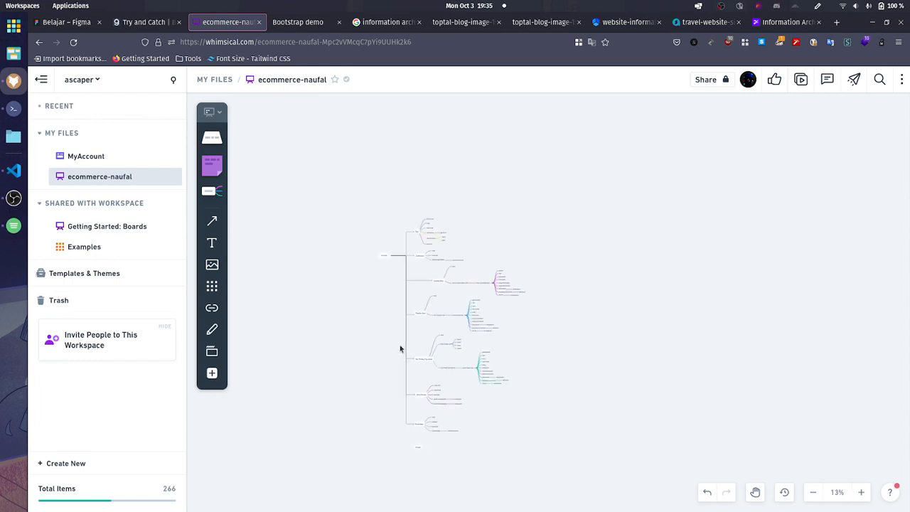
click(388, 258)
drag(387, 258, 401, 440)
scroll(401, 440, up, 2)
drag(379, 383, 406, 378)
scroll(455, 454, up, 5)
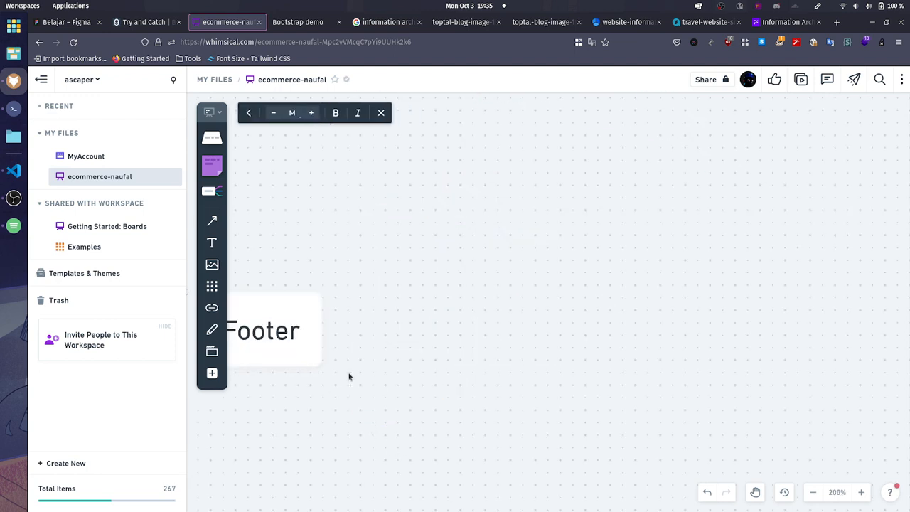
Step: Line up the Footer node with the arrowhead of its DOMLoaded connector
key(space)
drag(574, 352, 570, 376)
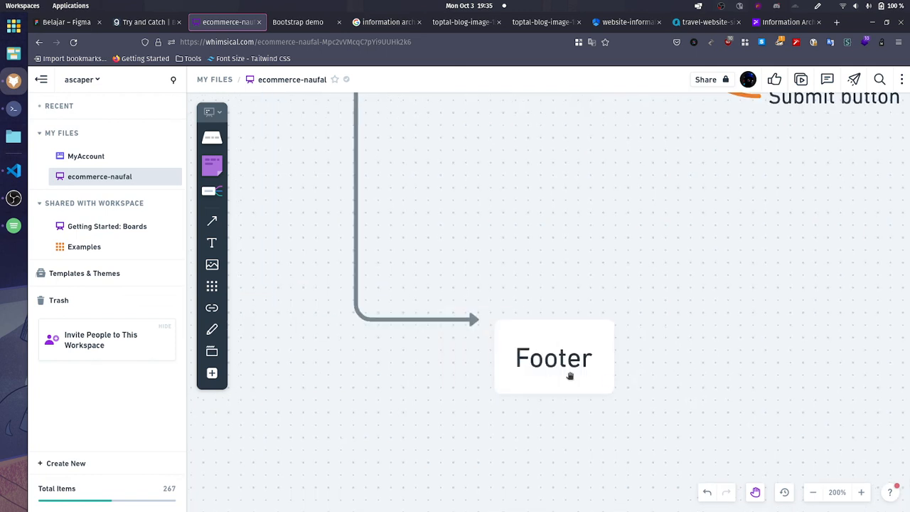
click(562, 365)
drag(544, 346, 522, 319)
click(441, 288)
drag(463, 283, 501, 322)
click(670, 368)
Step: Add an empty child branch to the Footer node
scroll(670, 368, down, 3)
drag(685, 353, 556, 348)
click(524, 354)
click(543, 354)
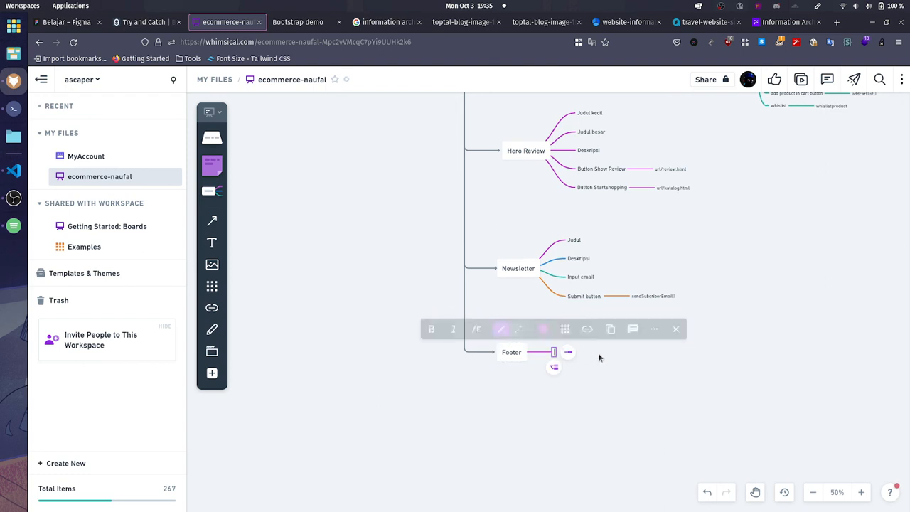
text(Jud)
key(BackSpace)
key(BackSpace)
key(BackSpace)
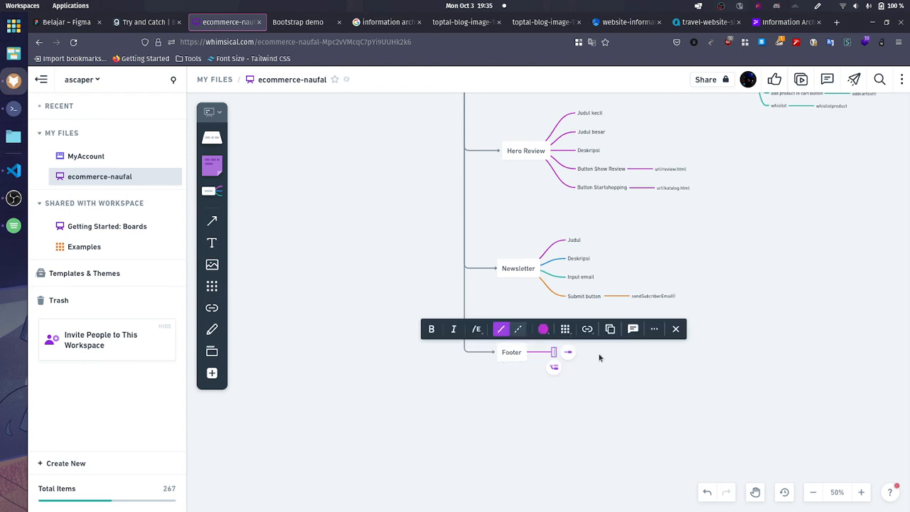
text(Cre)
text(Brand logo)
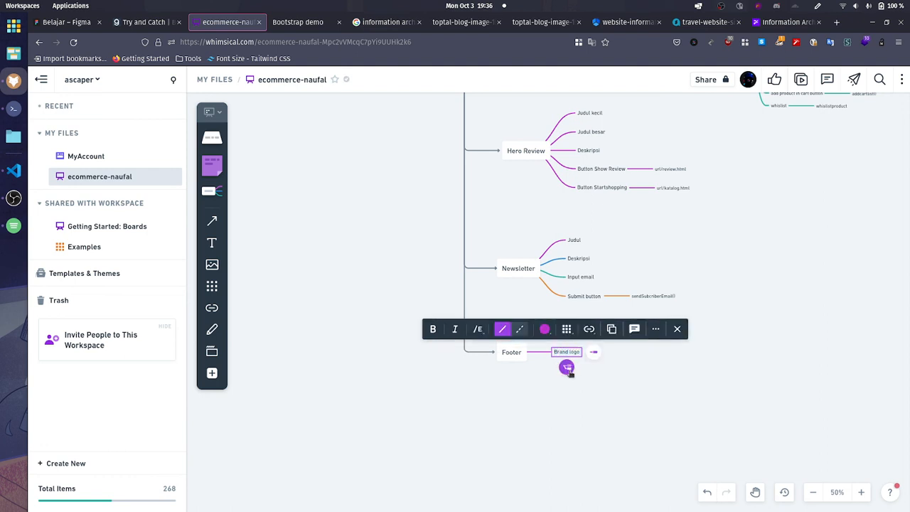
Step: Label Footer's empty child branch Brand logo and add a sibling branch named Tahun below it
click(567, 367)
text(Tahun)
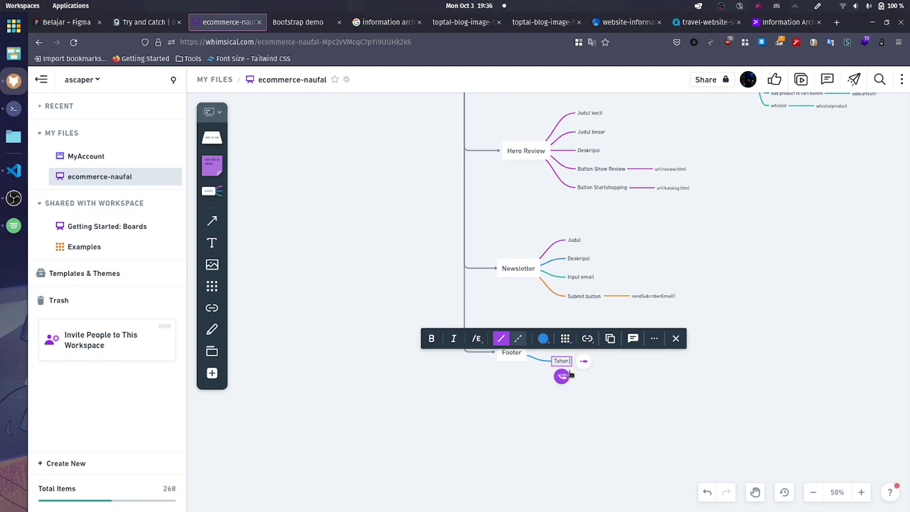
click(615, 426)
scroll(615, 426, up, 10)
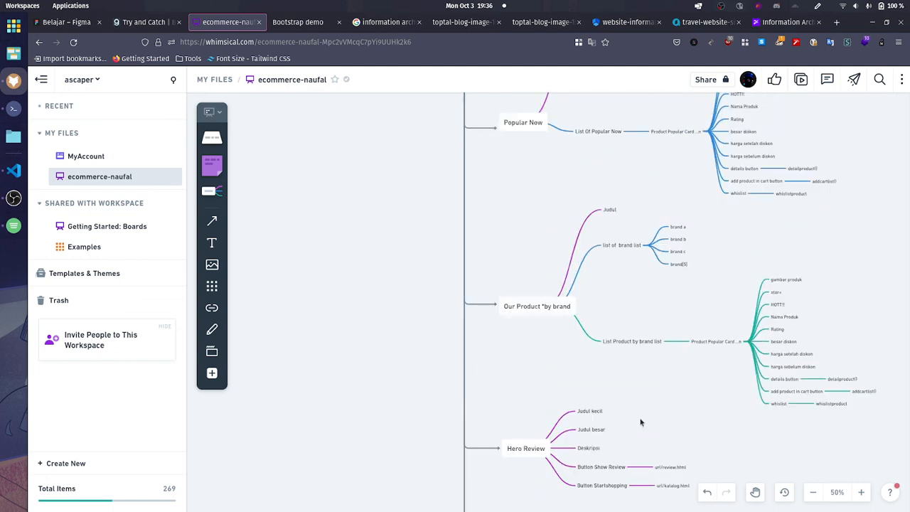
Step: Review the finished section branches in order, from Nav and Jumbotron through the product sections and Hero Review to Newsletter and Footer
scroll(635, 394, up, 2)
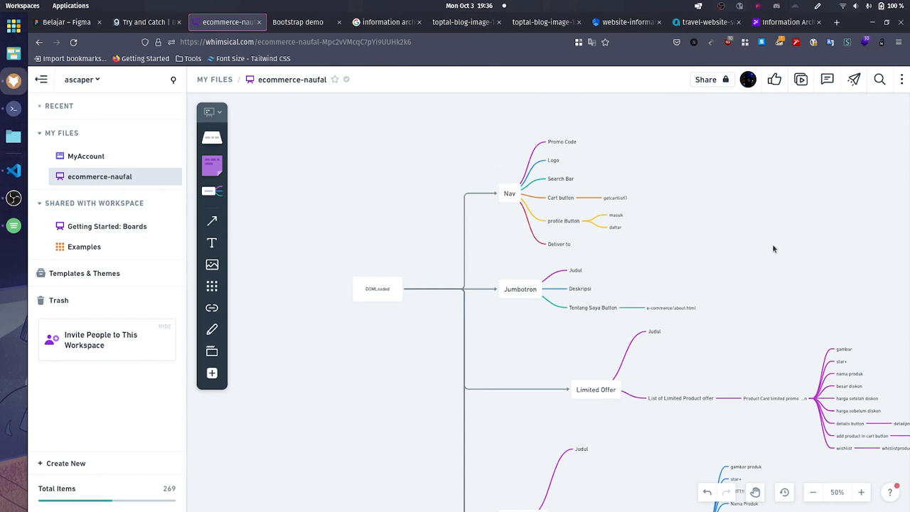
scroll(667, 253, right, 3)
scroll(666, 254, down, 1)
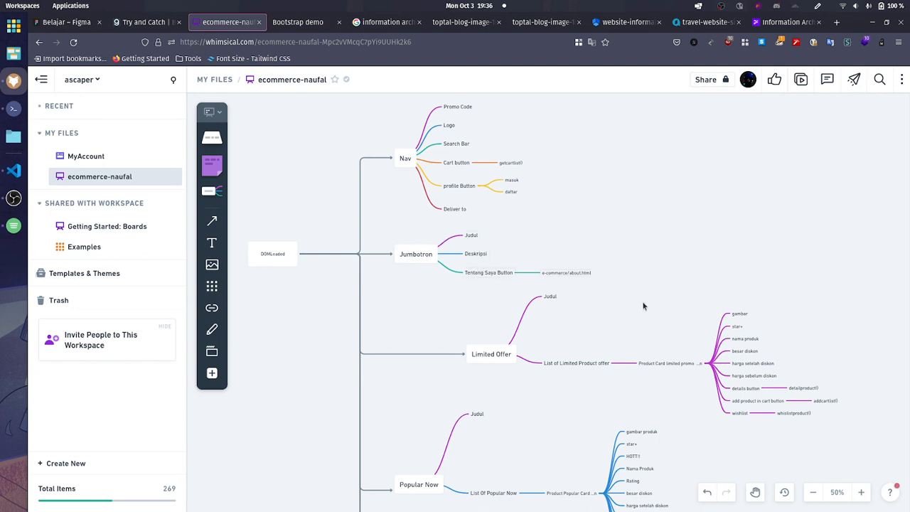
key(space)
drag(633, 315, 591, 212)
scroll(591, 211, down, 5)
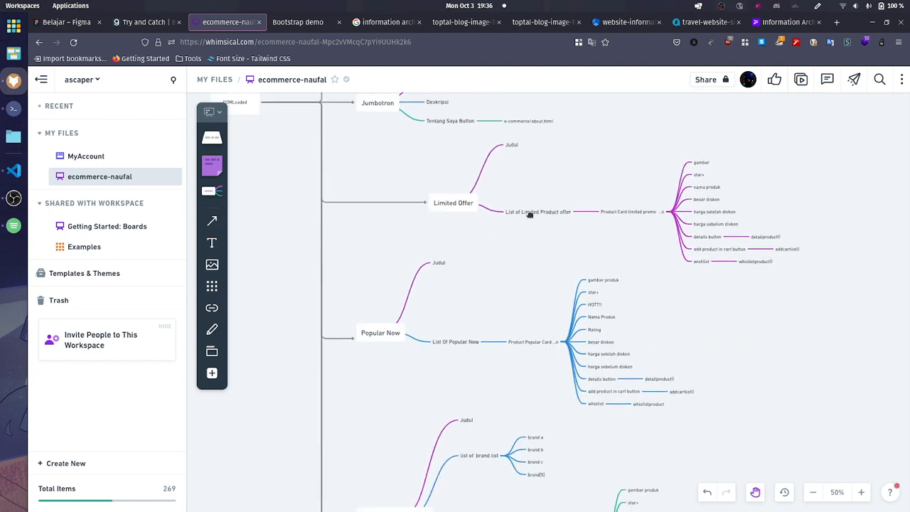
drag(552, 368, 514, 206)
scroll(495, 287, up, 5)
scroll(581, 158, left, 2)
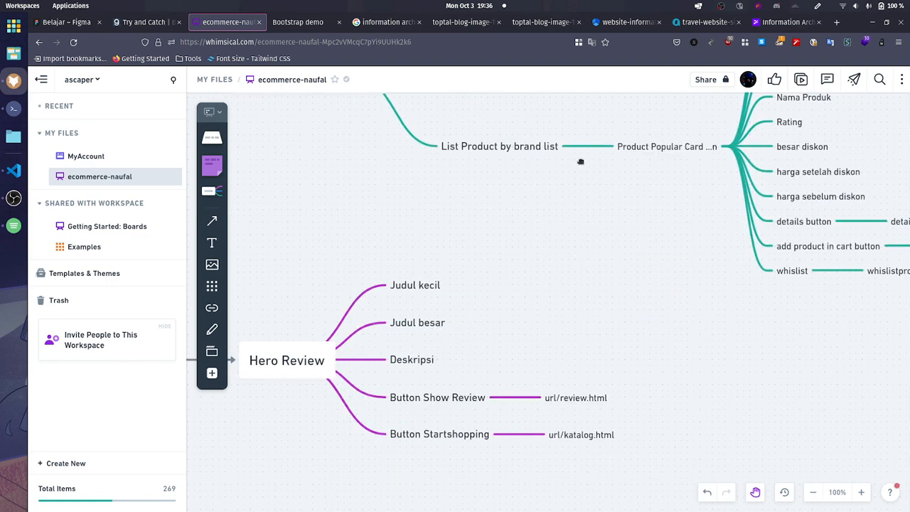
scroll(583, 155, down, 3)
scroll(588, 225, down, 6)
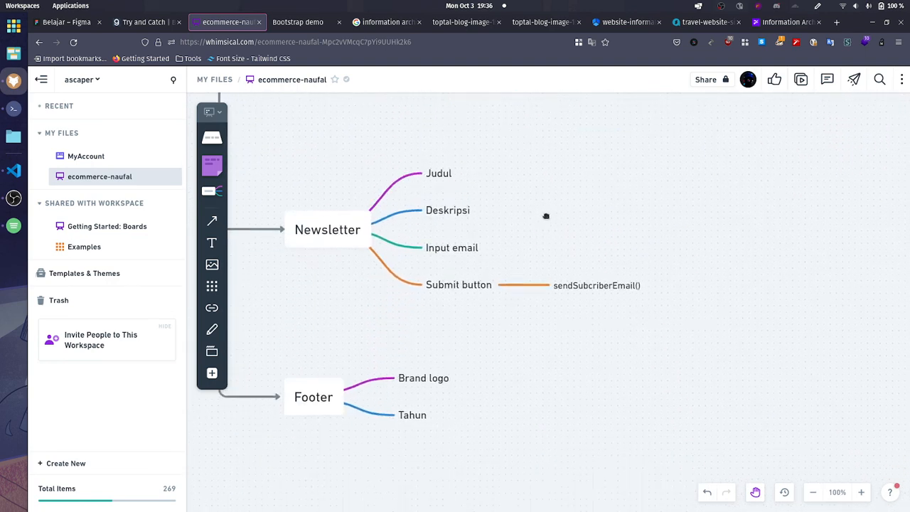
Step: Examine the overall structure of the map, with DOMLoaded and all its connected sections in a zoomed-out overview
scroll(615, 250, left, 2)
scroll(615, 249, up, 1)
scroll(620, 260, down, 8)
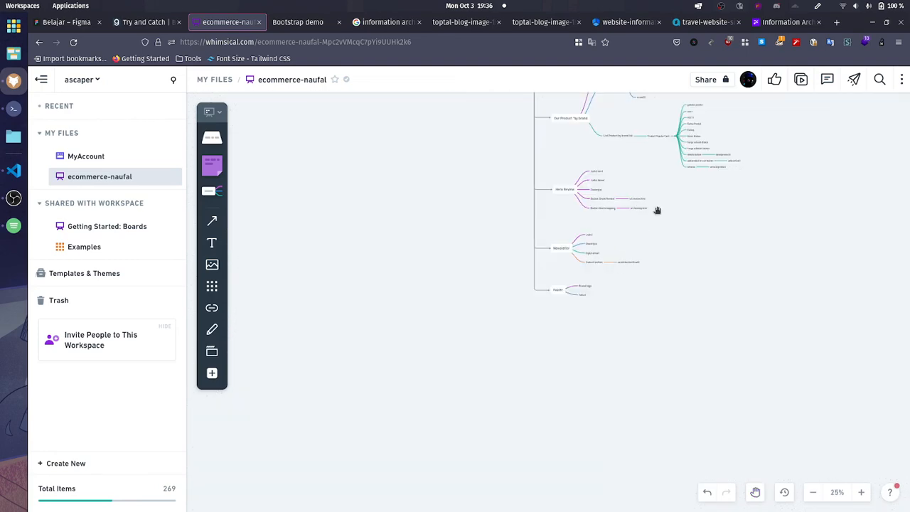
scroll(656, 209, up, 5)
scroll(587, 325, up, 2)
scroll(587, 325, down, 4)
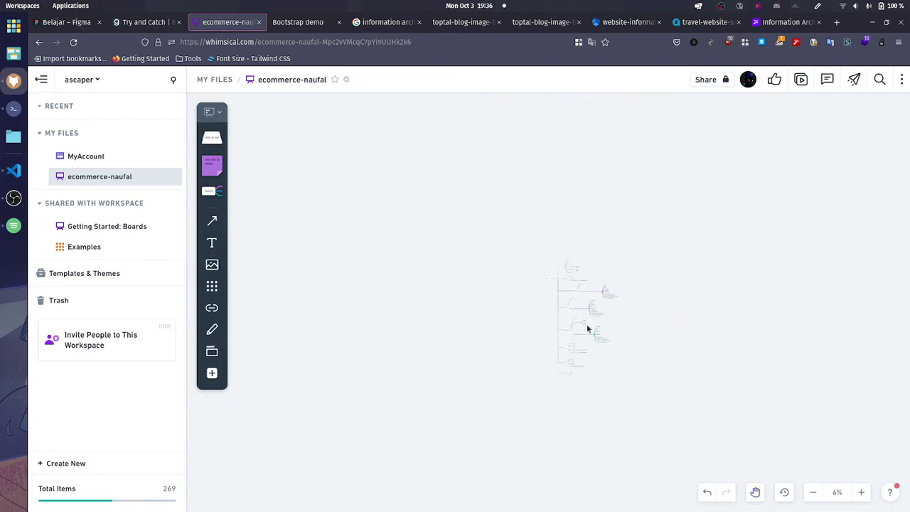
scroll(588, 325, up, 4)
drag(603, 334, 549, 384)
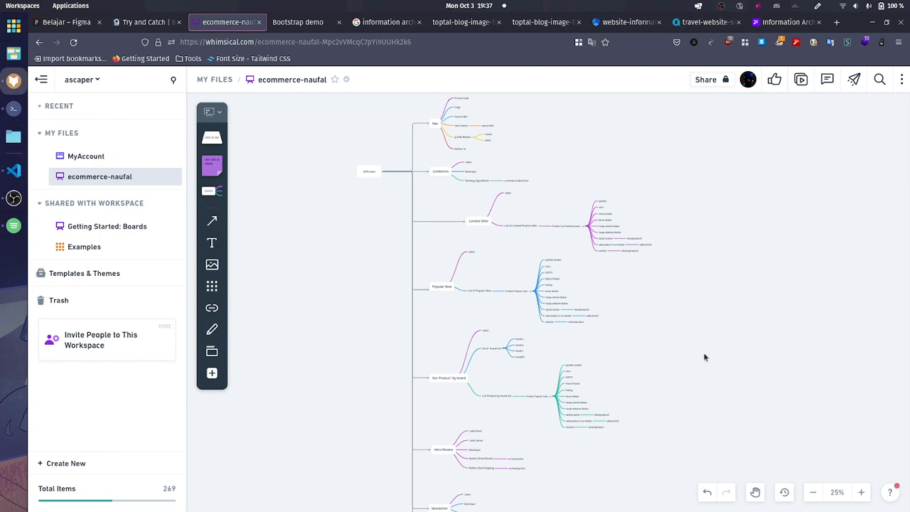
scroll(523, 339, up, 1)
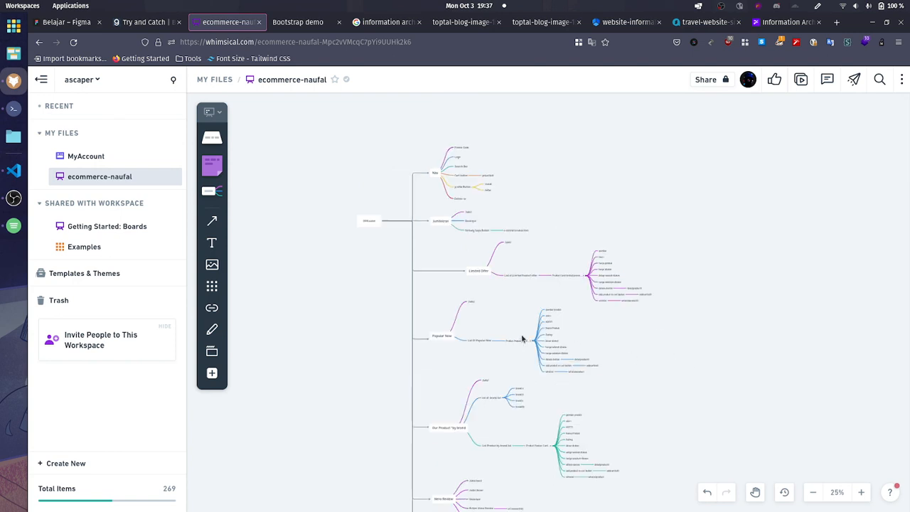